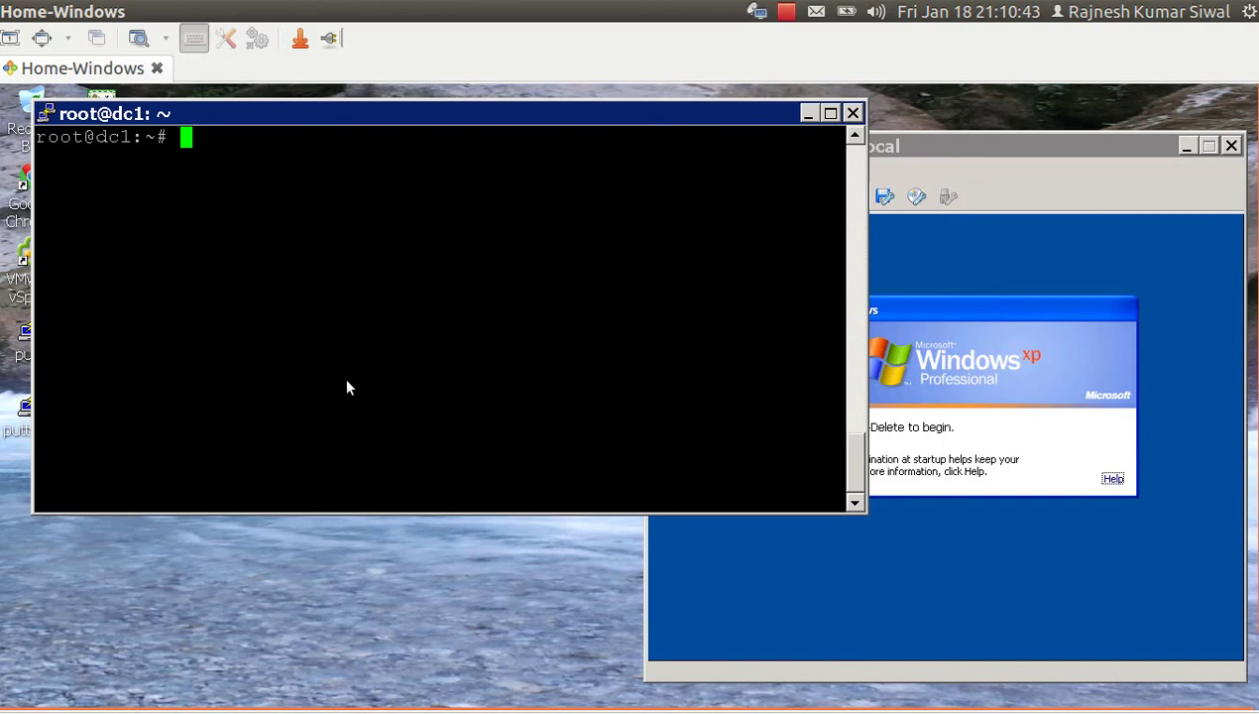
List the network init scripts in /etc/init.d that start with 'n'.
{"action": "type", "text": "/etc/init"}
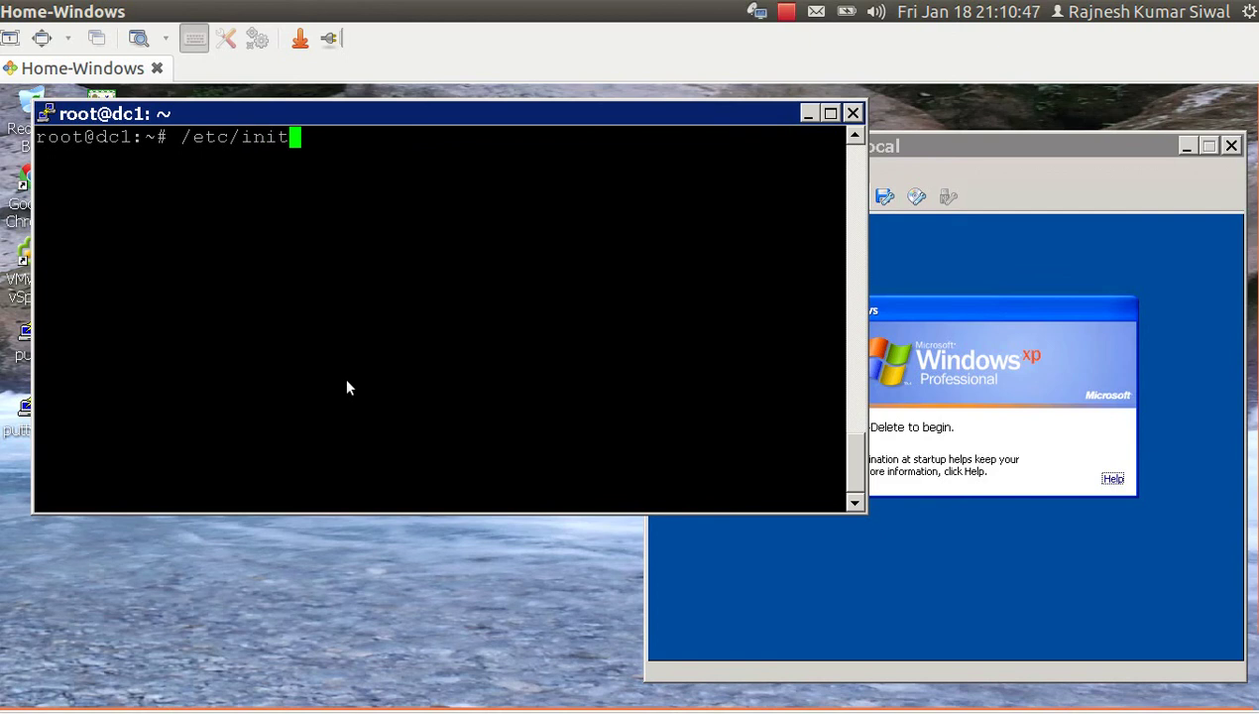
{"action": "type", "text": ".d/ne"}
{"action": "key", "text": "BackSpace"}
{"action": "key", "text": "BackSpace"}
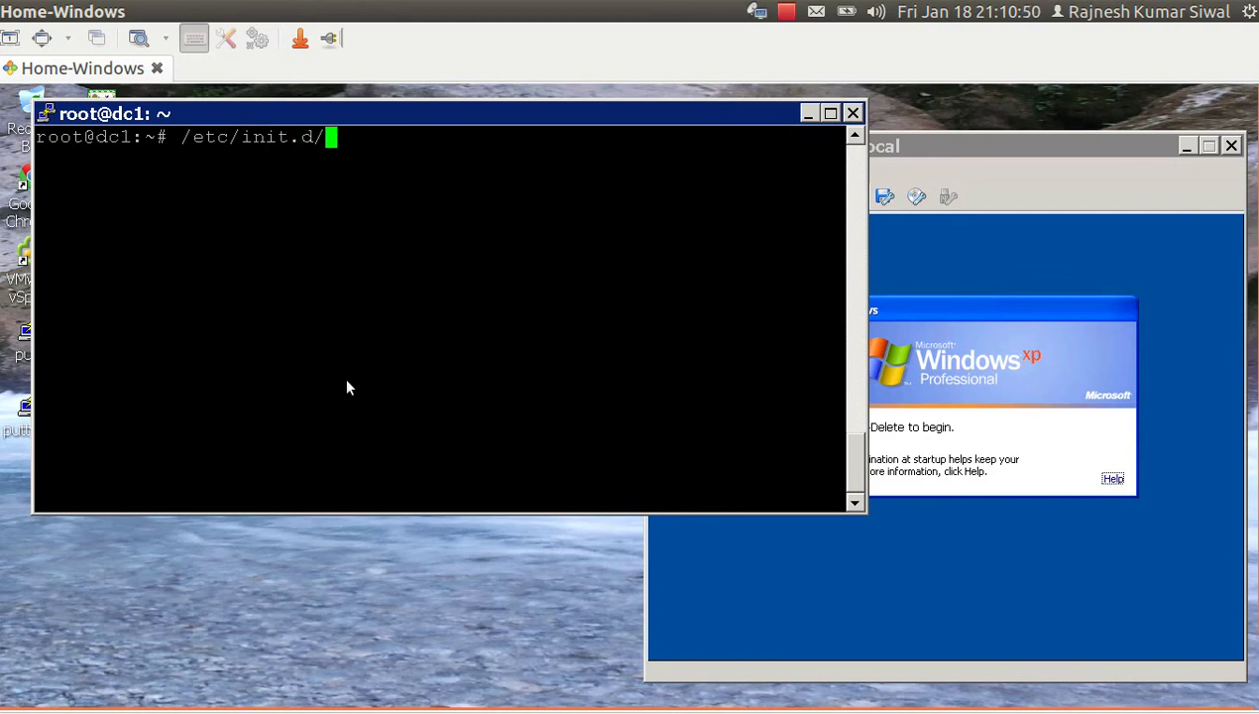
{"action": "type", "text": "n"}
{"action": "key", "text": "Tab"}
{"action": "key", "text": "Tab"}
{"action": "key", "text": "Tab"}
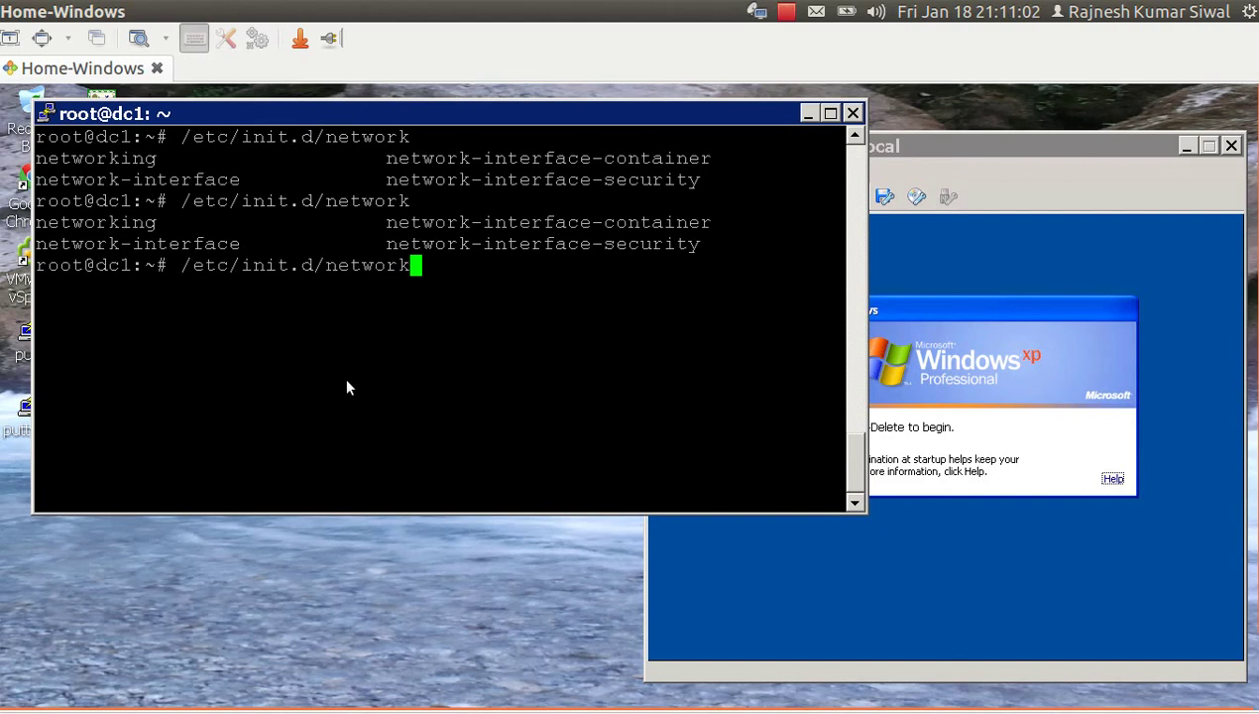
Open /etc/network/interfaces in vim.
{"action": "key", "text": "BackSpace"}
{"action": "key", "text": "BackSpace"}
{"action": "key", "text": "BackSpace"}
{"action": "key", "text": "BackSpace"}
{"action": "key", "text": "BackSpace"}
{"action": "key", "text": "BackSpace"}
{"action": "key", "text": "BackSpace"}
{"action": "key", "text": "BackSpace"}
{"action": "key", "text": "BackSpace"}
{"action": "key", "text": "BackSpace"}
{"action": "key", "text": "BackSpace"}
{"action": "key", "text": "BackSpace"}
{"action": "key", "text": "BackSpace"}
{"action": "key", "text": "BackSpace"}
{"action": "key", "text": "BackSpace"}
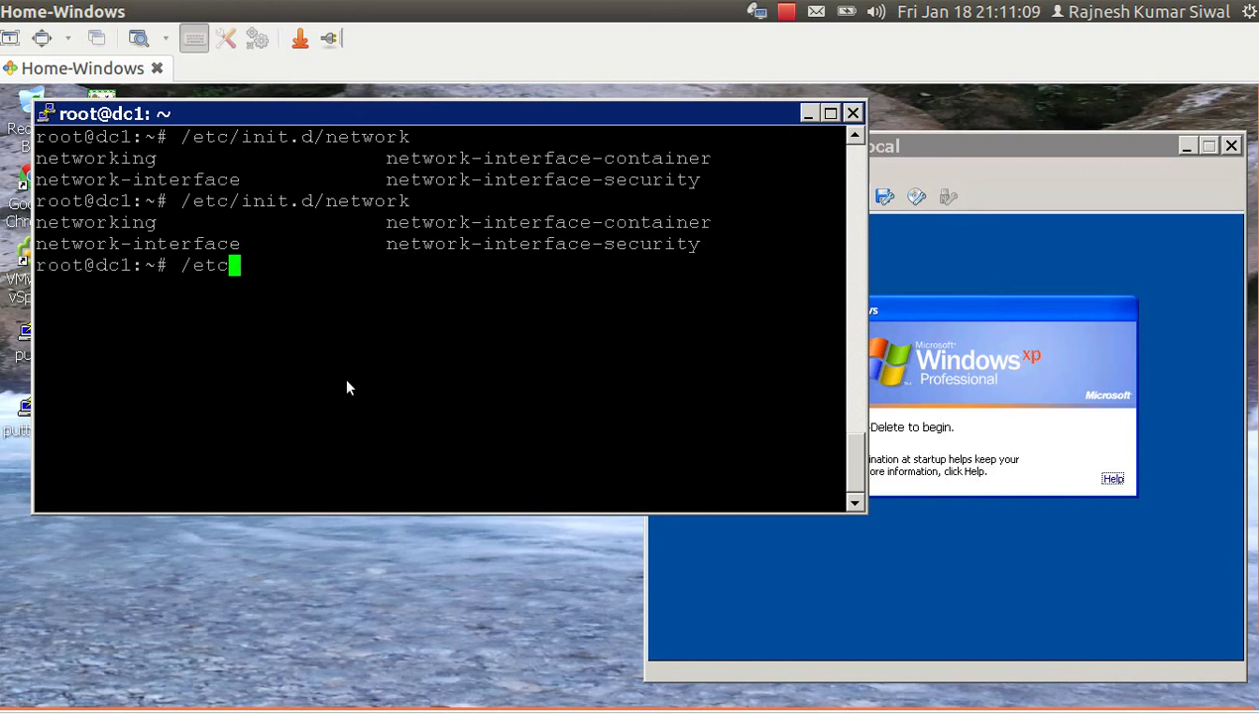
{"action": "key", "text": "BackSpace"}
{"action": "key", "text": "BackSpace"}
{"action": "key", "text": "BackSpace"}
{"action": "key", "text": "BackSpace"}
{"action": "type", "text": "vim /e"}
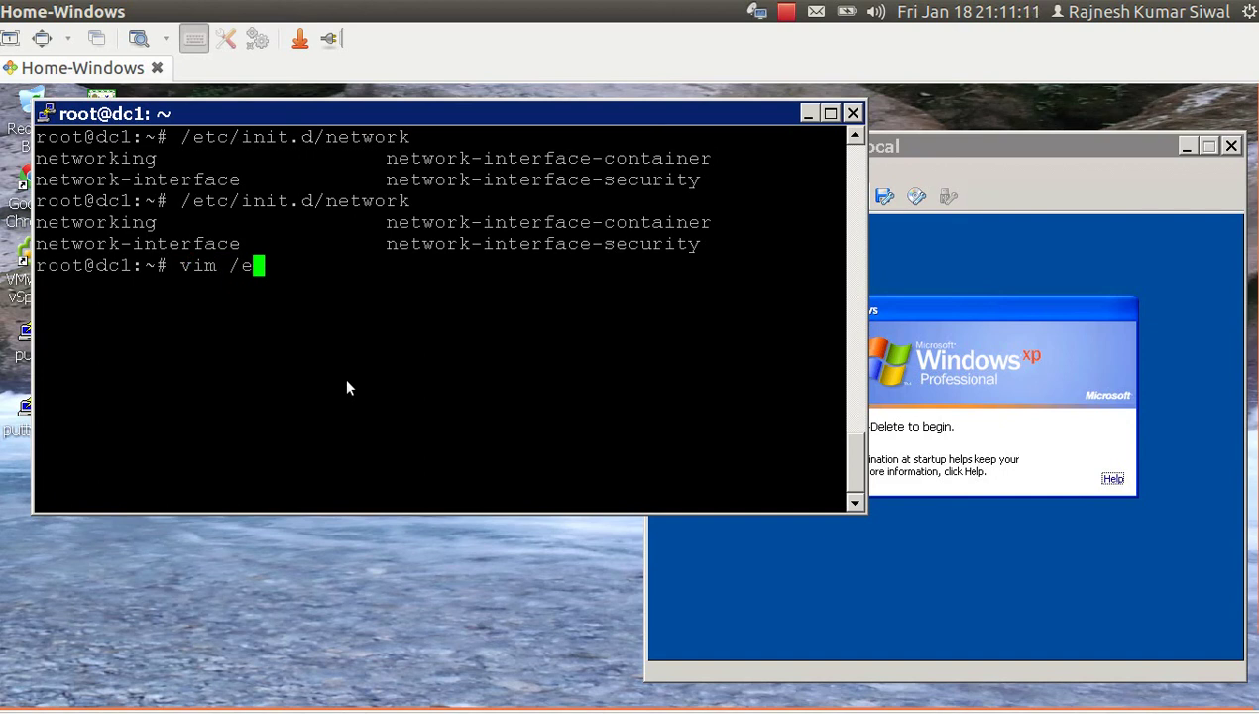
{"action": "type", "text": "tc/netw"}
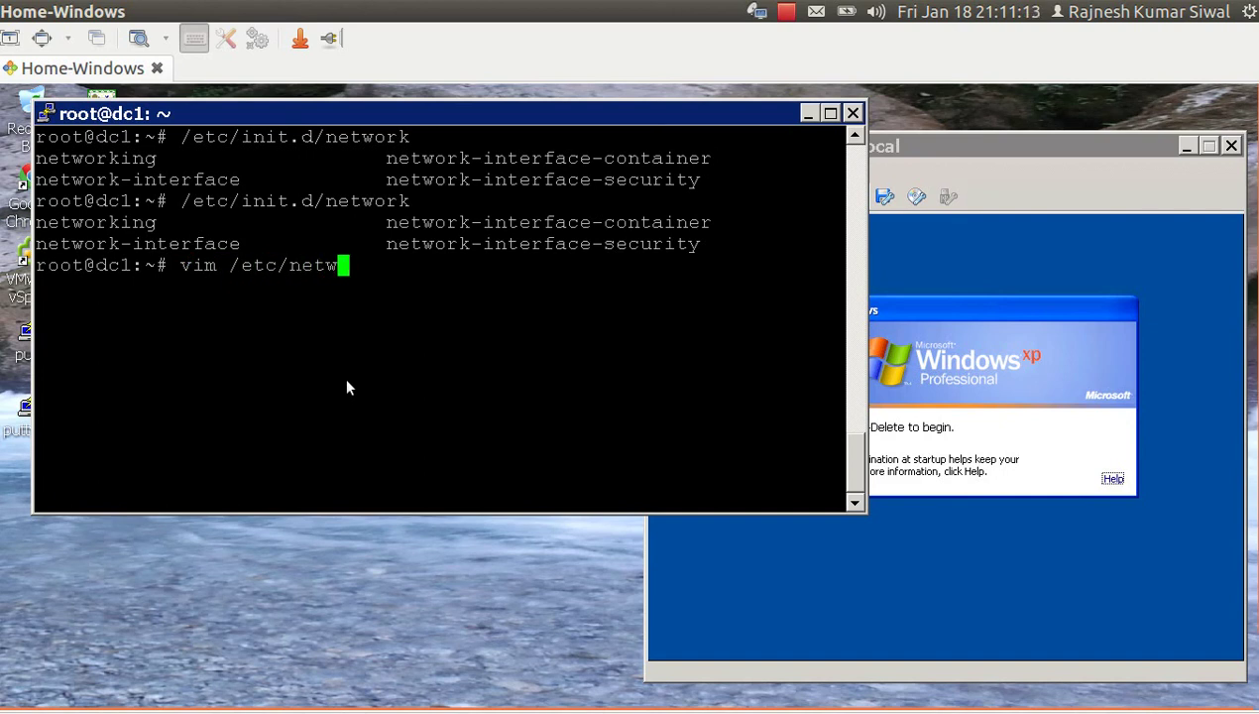
{"action": "type", "text": "ork/in"}
{"action": "key", "text": "Tab"}
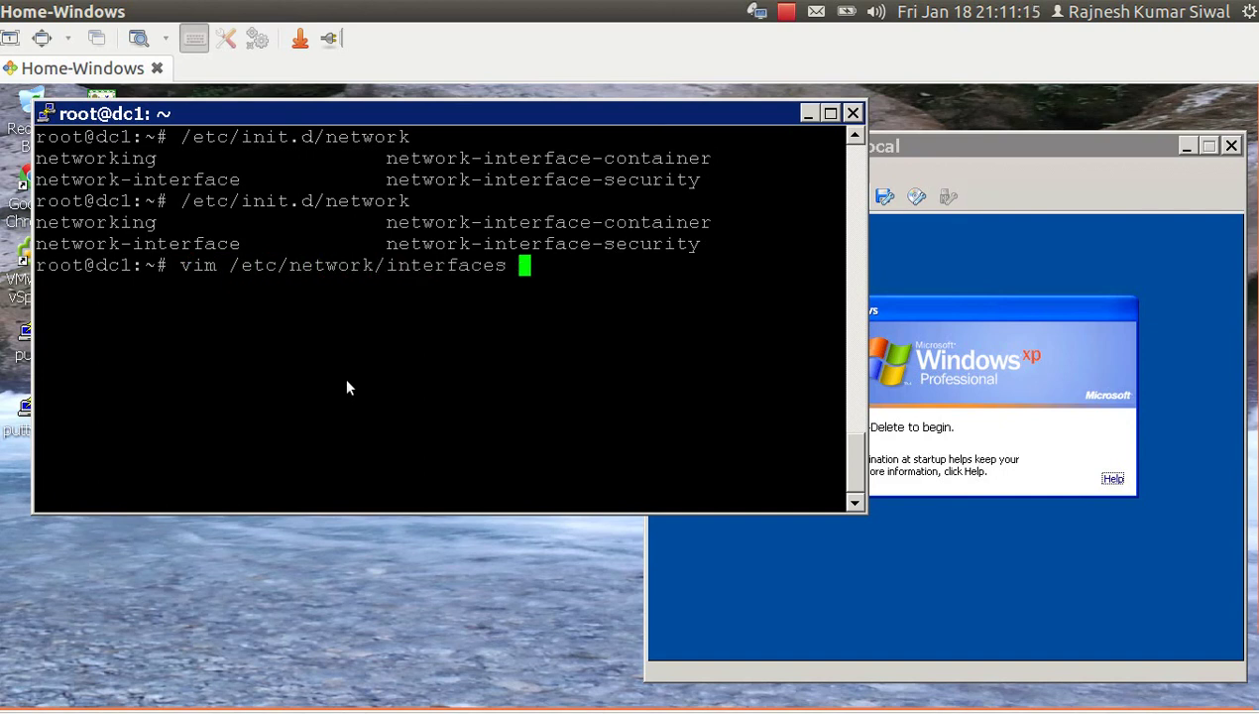
{"action": "key", "text": "Return"}
Inspect the 'auto eth0' and 'iface eth0 inet static' lines in the interfaces file.
{"action": "key", "text": "Down"}
{"action": "key", "text": "Down"}
{"action": "key", "text": "Down"}
{"action": "key", "text": "Down"}
{"action": "key", "text": "Down"}
{"action": "key", "text": "Down"}
{"action": "key", "text": "Down"}
{"action": "key", "text": "Down"}
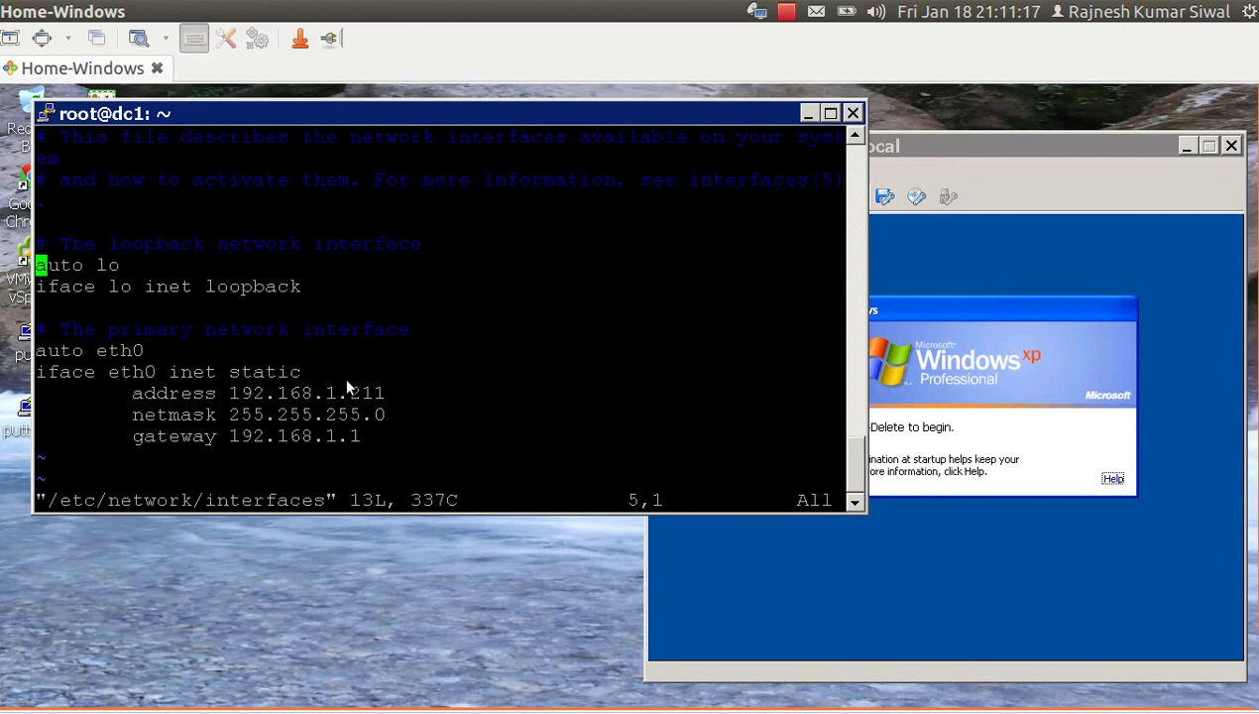
{"action": "key", "text": "Down"}
{"action": "key", "text": "Down"}
{"action": "key", "text": "Down"}
{"action": "key", "text": "Down"}
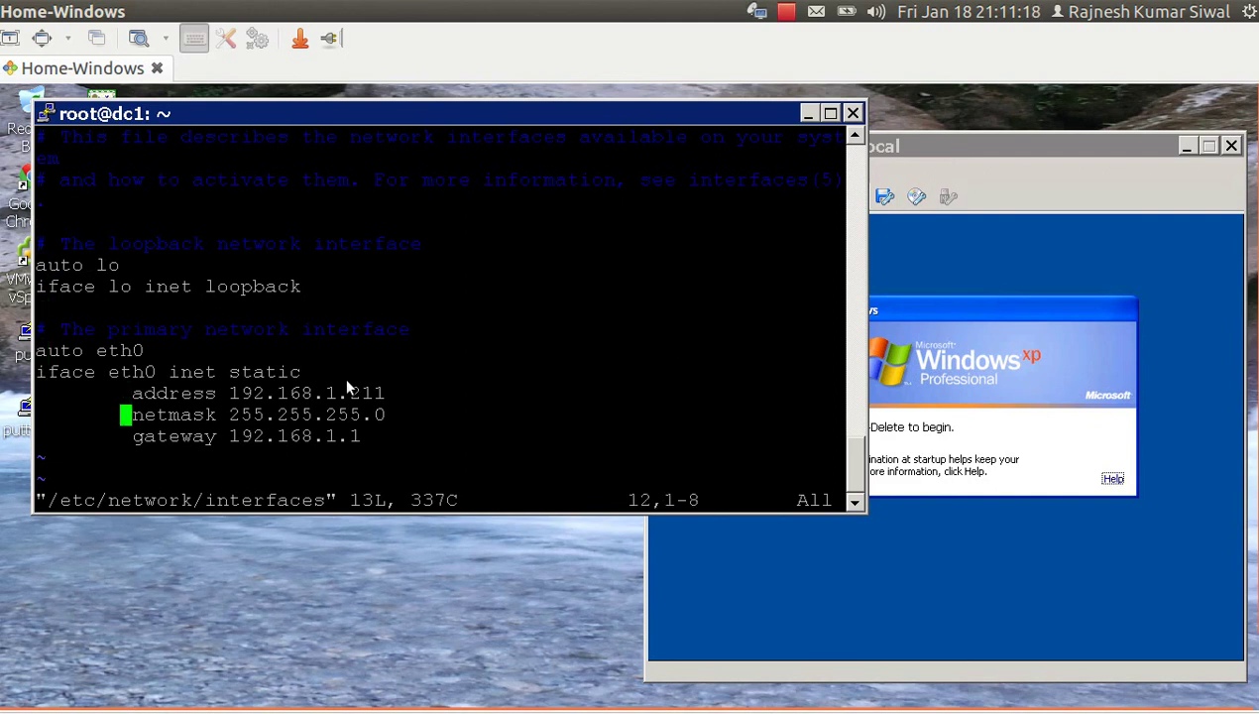
{"action": "key", "text": "Up"}
{"action": "key", "text": "Up"}
{"action": "key", "text": "Up"}
{"action": "key", "text": "Up"}
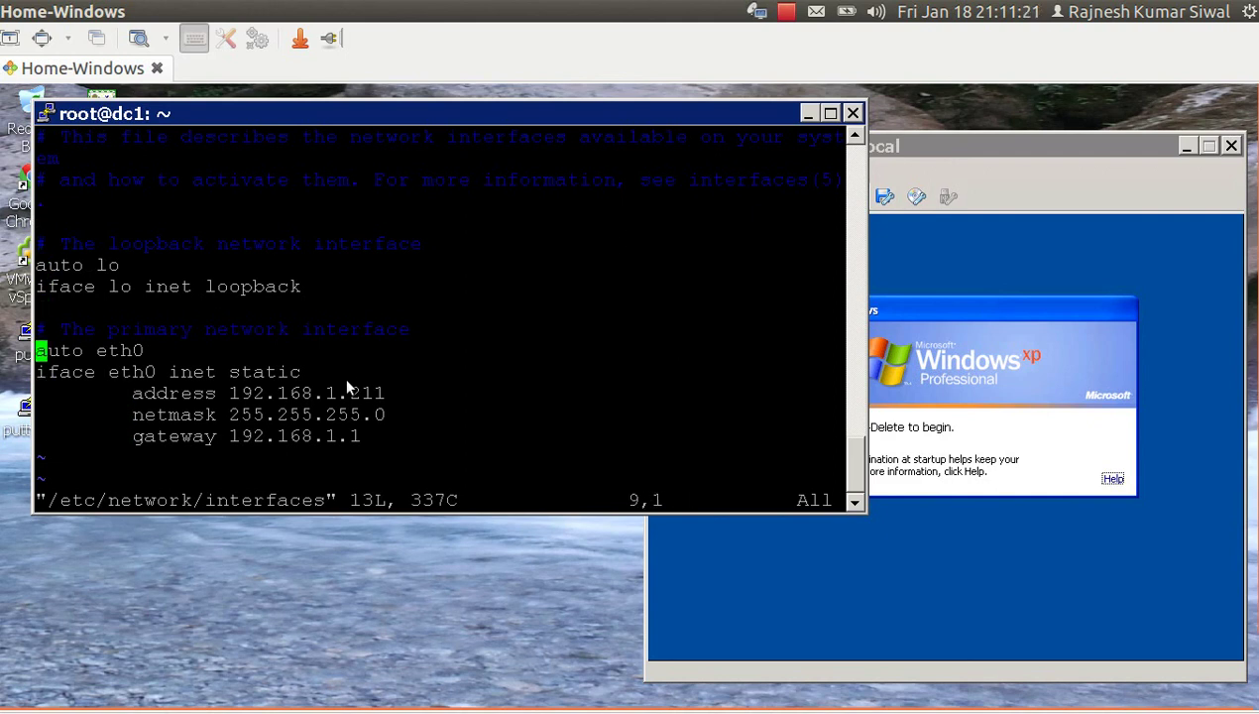
{"action": "key", "text": "Down"}
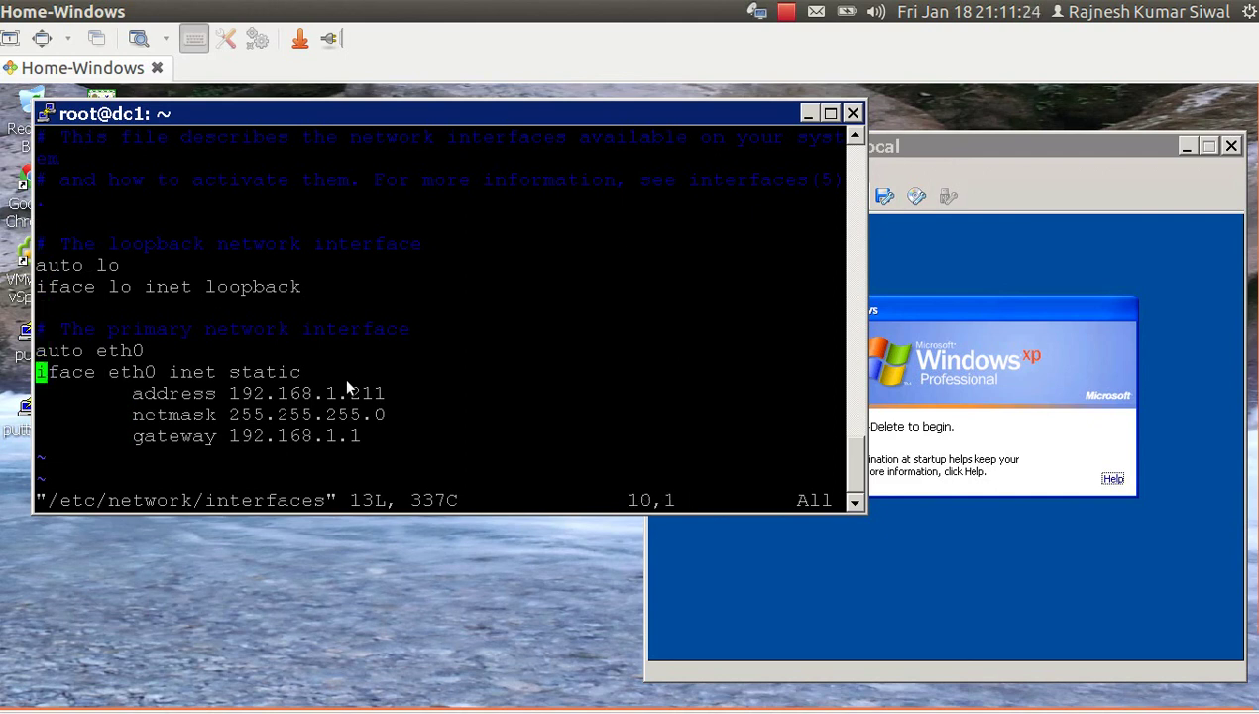
{"action": "key", "text": "Right"}
{"action": "key", "text": "Right"}
{"action": "key", "text": "Right"}
{"action": "key", "text": "Right"}
{"action": "key", "text": "Right"}
{"action": "key", "text": "Right"}
{"action": "key", "text": "Right"}
{"action": "key", "text": "Right"}
{"action": "key", "text": "Right"}
{"action": "key", "text": "Right"}
{"action": "key", "text": "Right"}
{"action": "key", "text": "Right"}
{"action": "key", "text": "Right"}
{"action": "key", "text": "Right"}
{"action": "key", "text": "Right"}
{"action": "key", "text": "Right"}
{"action": "key", "text": "Right"}
{"action": "key", "text": "Right"}
{"action": "key", "text": "Right"}
{"action": "key", "text": "Right"}
{"action": "key", "text": "Right"}
{"action": "key", "text": "Left"}
{"action": "key", "text": "Left"}
{"action": "key", "text": "Left"}
{"action": "key", "text": "Left"}
{"action": "key", "text": "Left"}
{"action": "key", "text": "Left"}
{"action": "key", "text": "Left"}
{"action": "key", "text": "Left"}
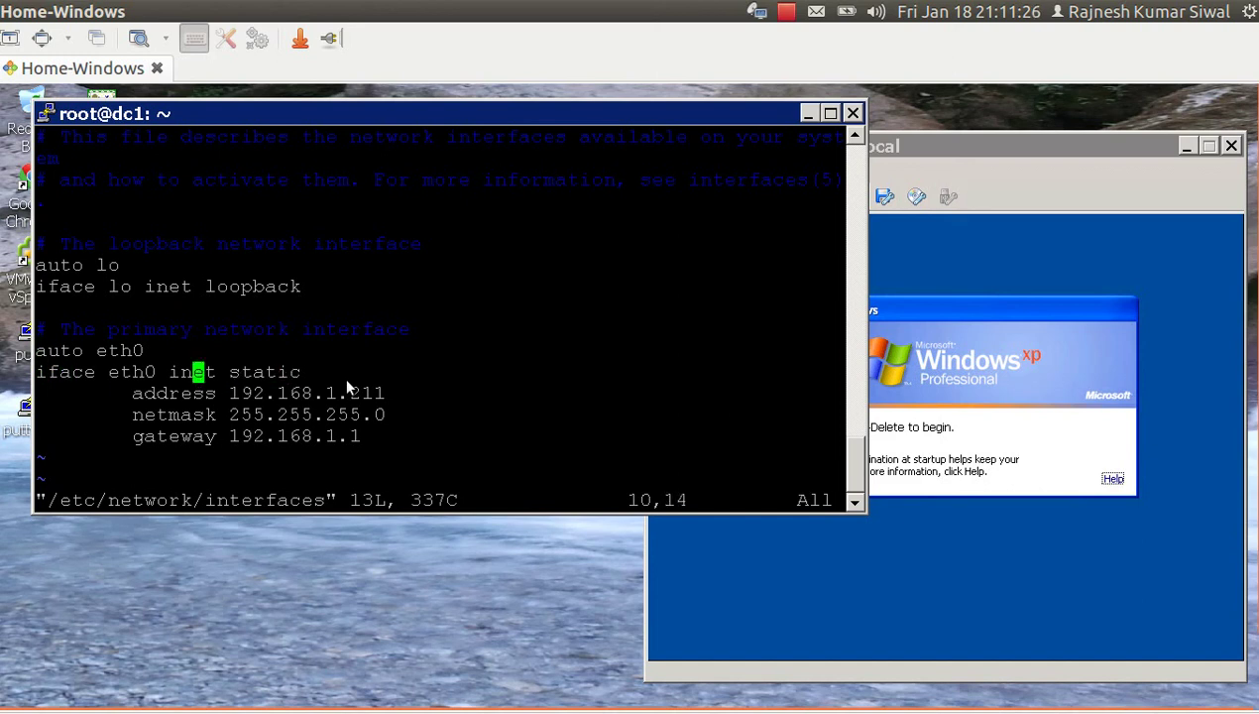
{"action": "key", "text": "Up"}
{"action": "key", "text": "Left"}
{"action": "key", "text": "Left"}
{"action": "key", "text": "Left"}
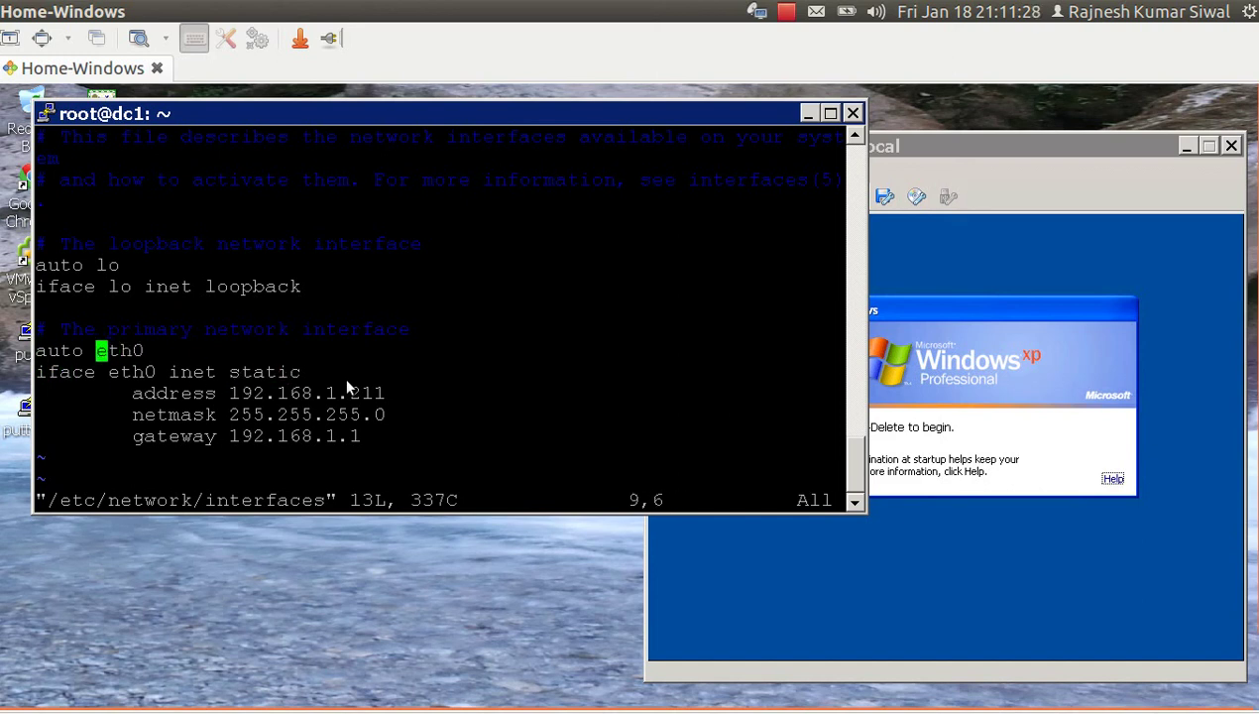
Check the eth0 address, netmask 255.255.255.0 and gateway 192.168.1.1, then quit vim unchanged.
{"action": "key", "text": "Down"}
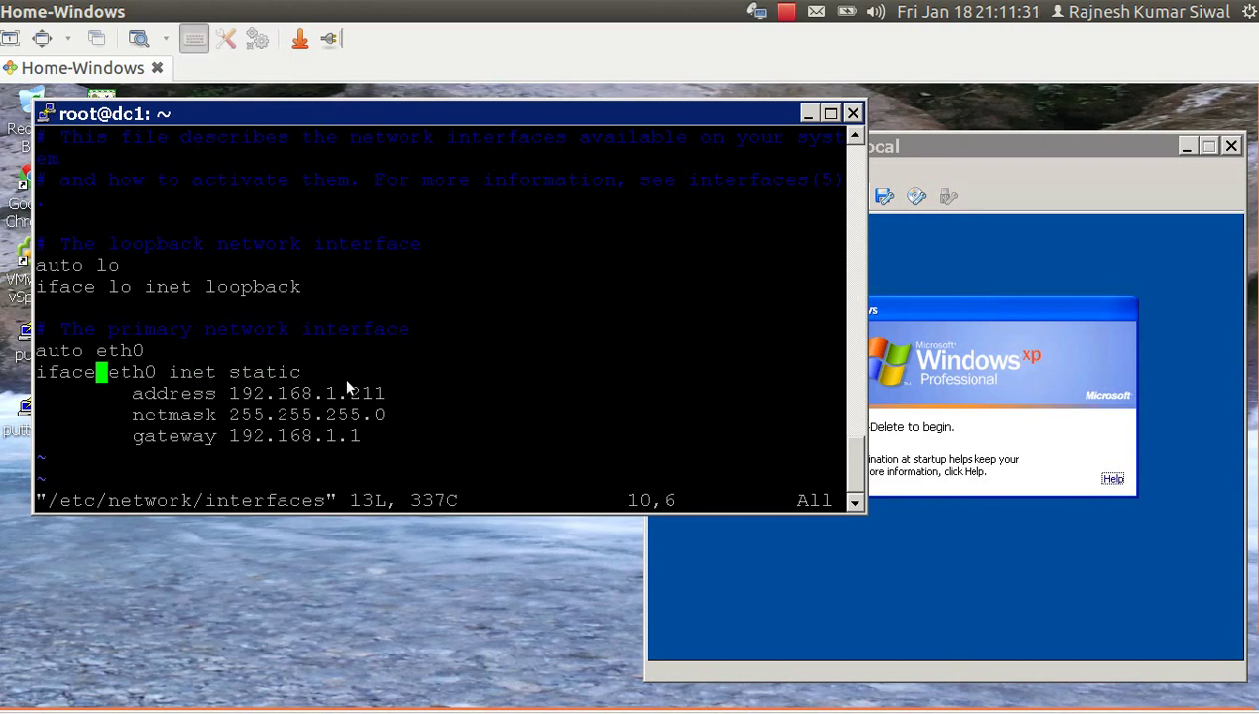
{"action": "key", "text": "Right"}
{"action": "key", "text": "Right"}
{"action": "key", "text": "Right"}
{"action": "key", "text": "Right"}
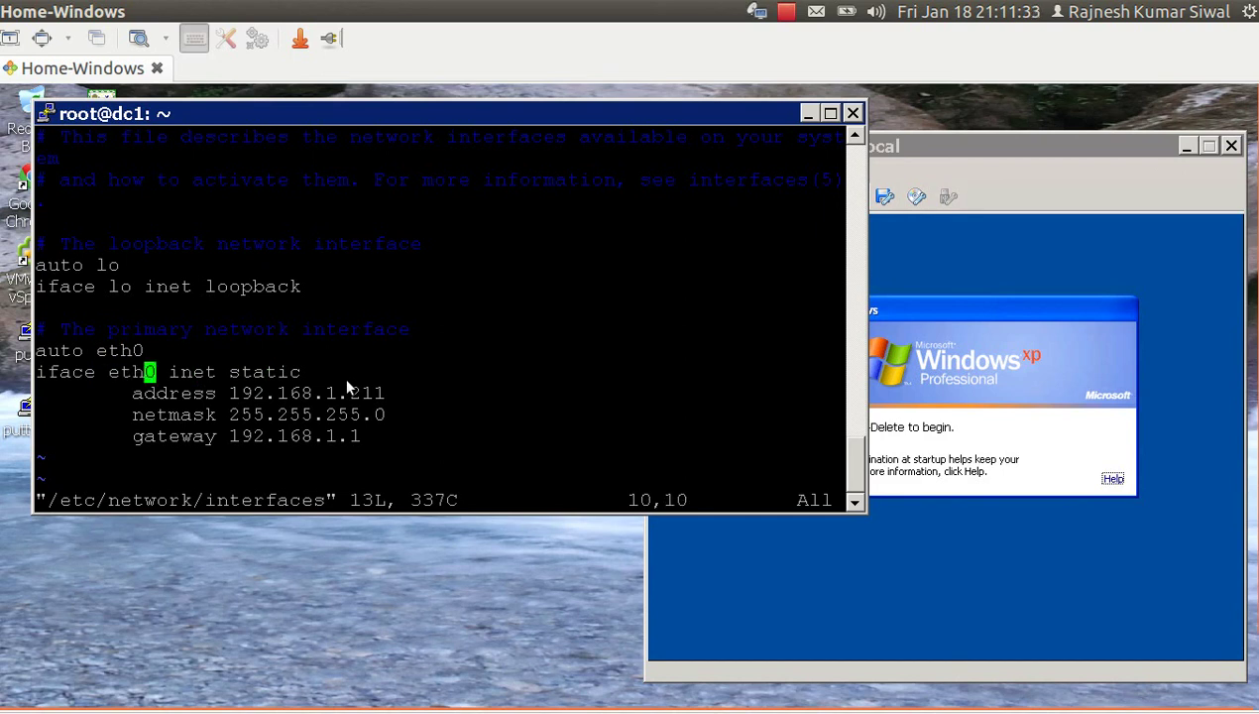
{"action": "key", "text": "Right"}
{"action": "key", "text": "Right"}
{"action": "key", "text": "Right"}
{"action": "key", "text": "Right"}
{"action": "key", "text": "Right"}
{"action": "key", "text": "Right"}
{"action": "key", "text": "Right"}
{"action": "key", "text": "Right"}
{"action": "key", "text": "Right"}
{"action": "key", "text": "Down"}
{"action": "key", "text": "Down"}
{"action": "key", "text": "Down"}
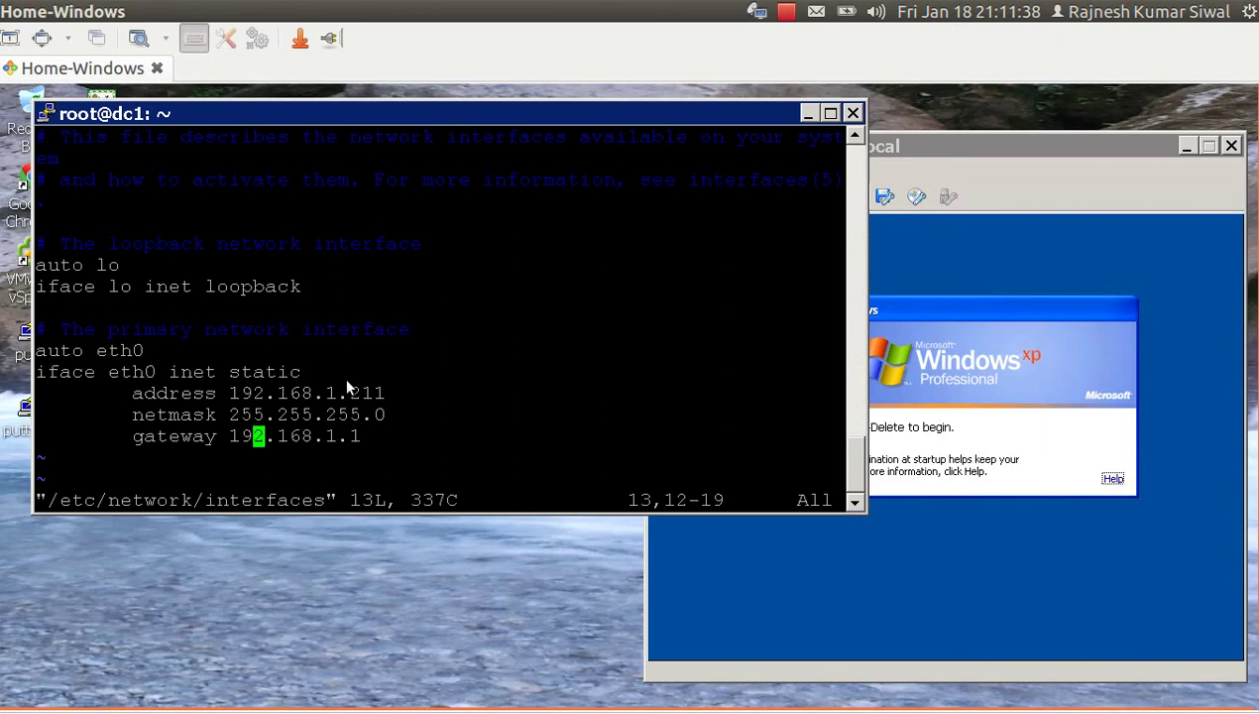
{"action": "key", "text": "Left"}
{"action": "key", "text": "Left"}
{"action": "key", "text": "Left"}
{"action": "key", "text": "Left"}
{"action": "key", "text": "Up"}
{"action": "key", "text": "Up"}
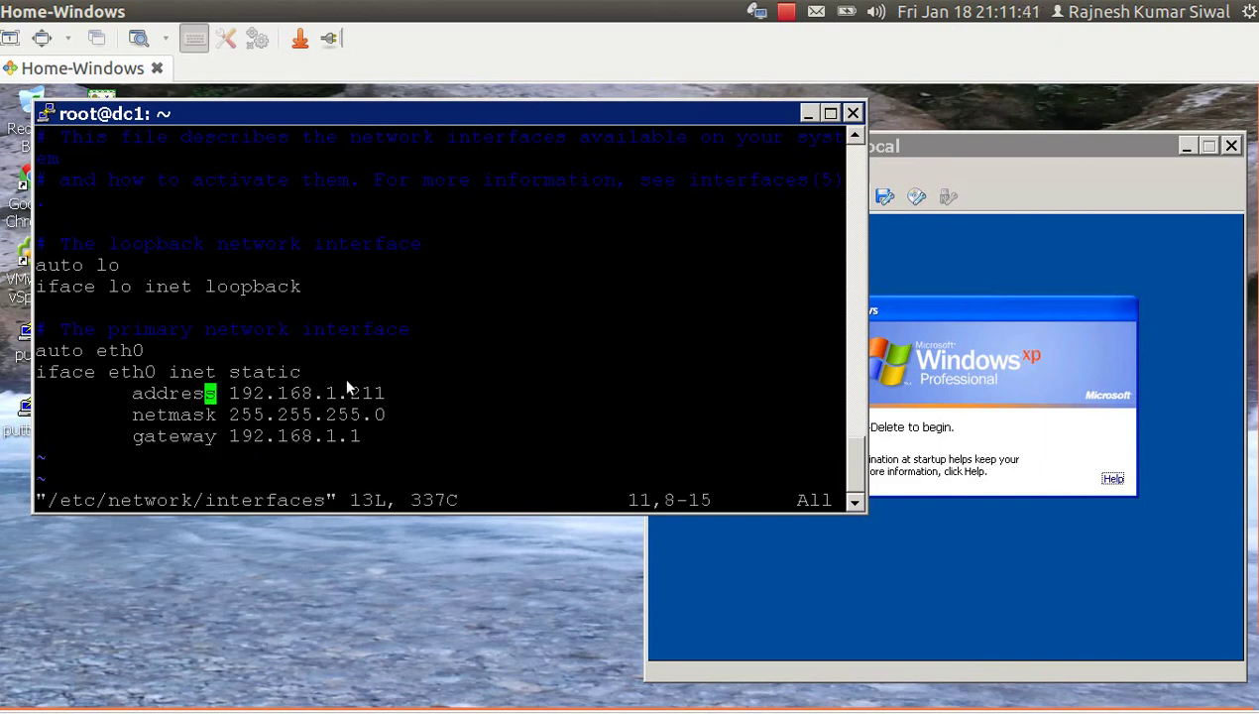
{"action": "key", "text": "Up"}
{"action": "type", "text": ":q"}
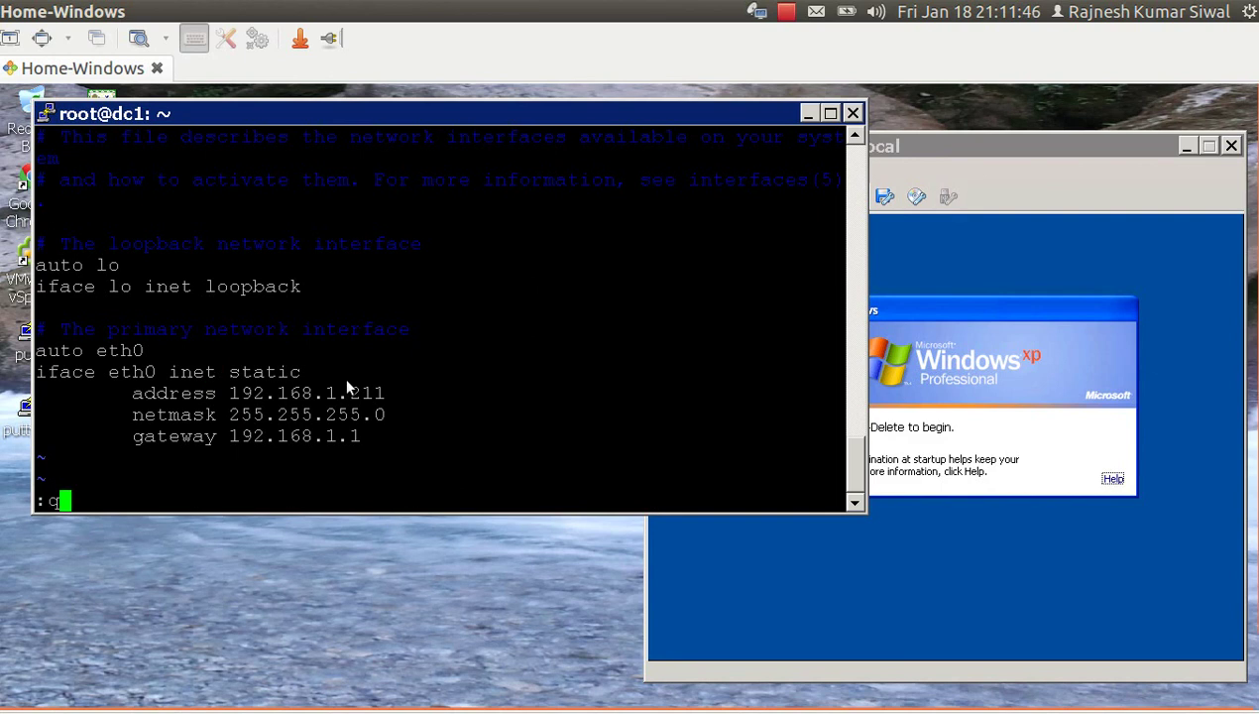
{"action": "key", "text": "Return"}
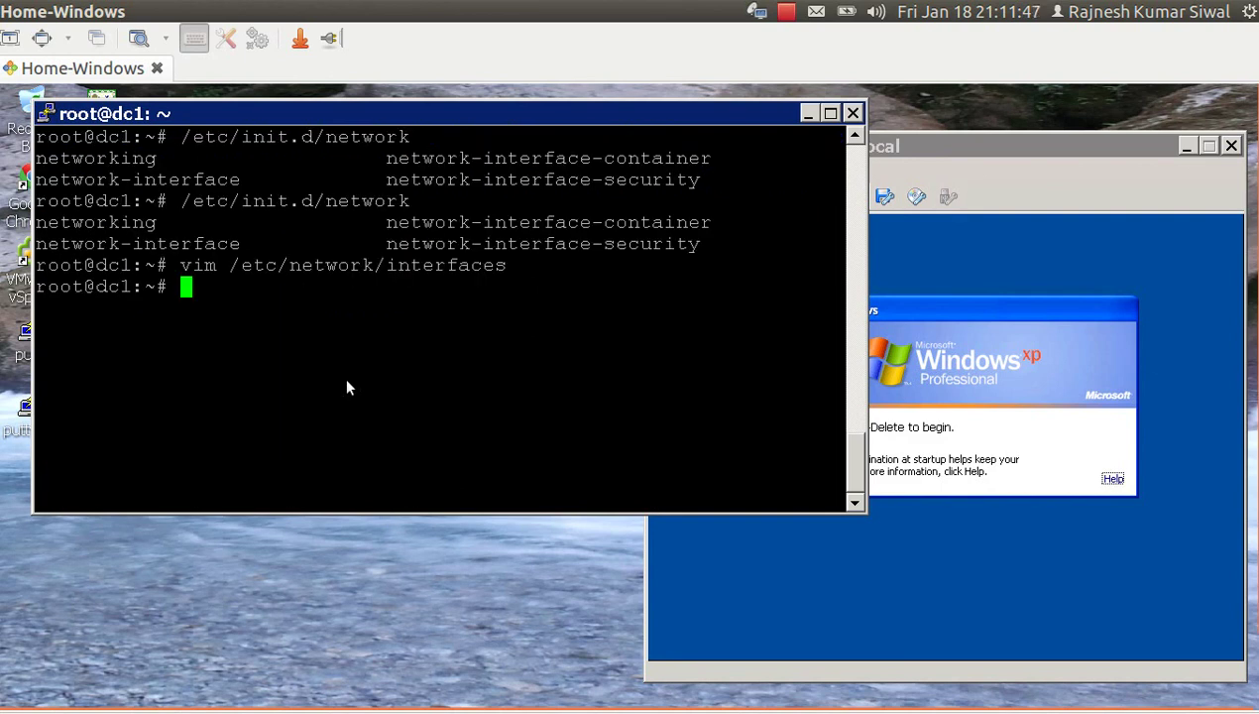
Open /etc/apt/sources.list.d/samba4.list in vim.
{"action": "type", "text": "vim /et"}
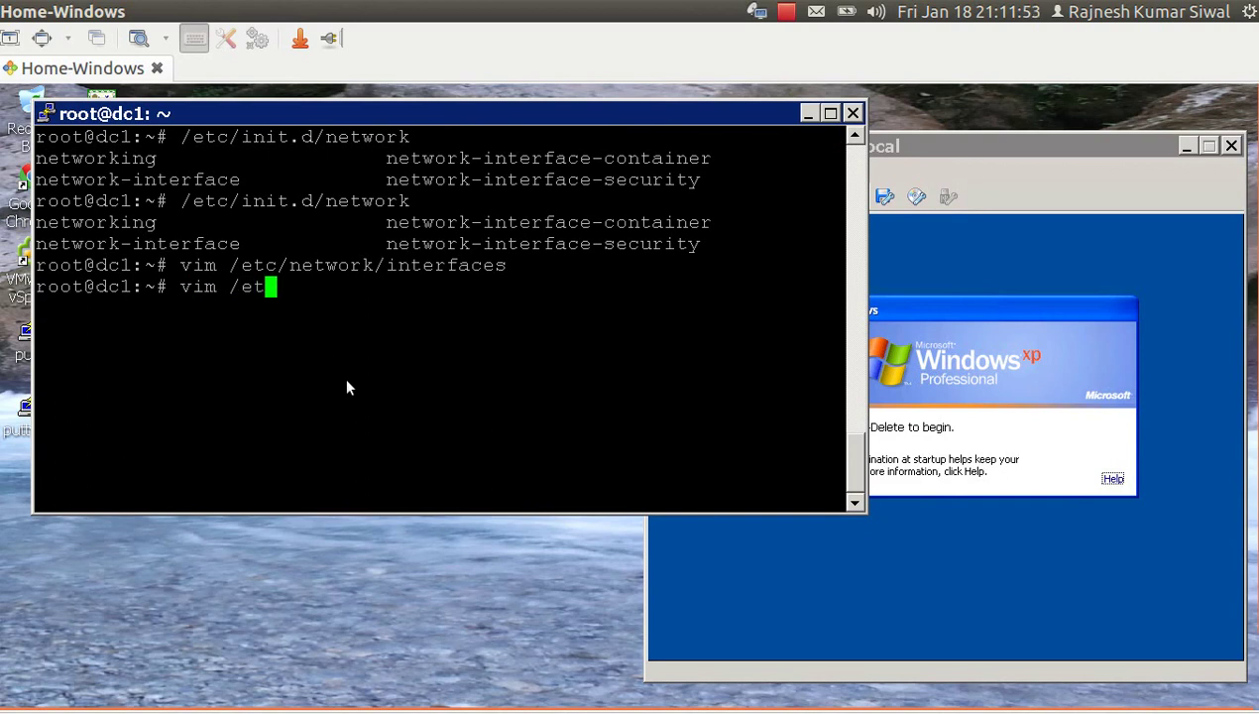
{"action": "type", "text": "c/apt"}
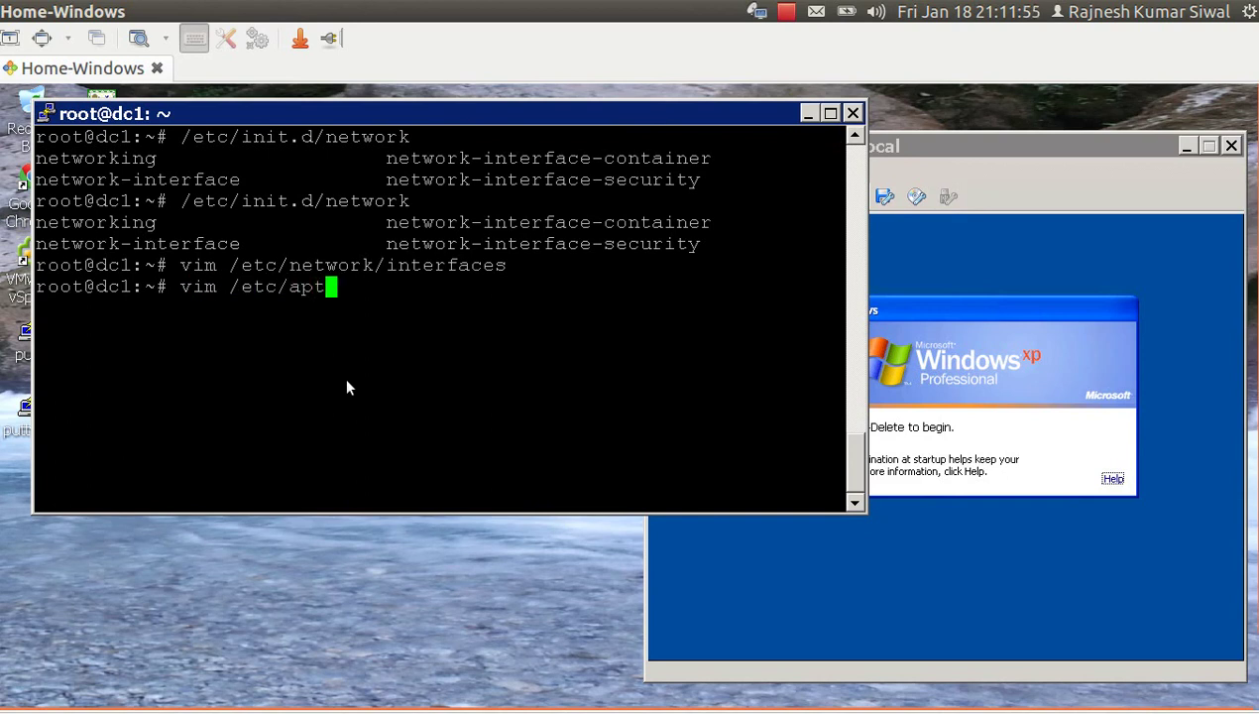
{"action": "type", "text": "/so"}
{"action": "key", "text": "Tab"}
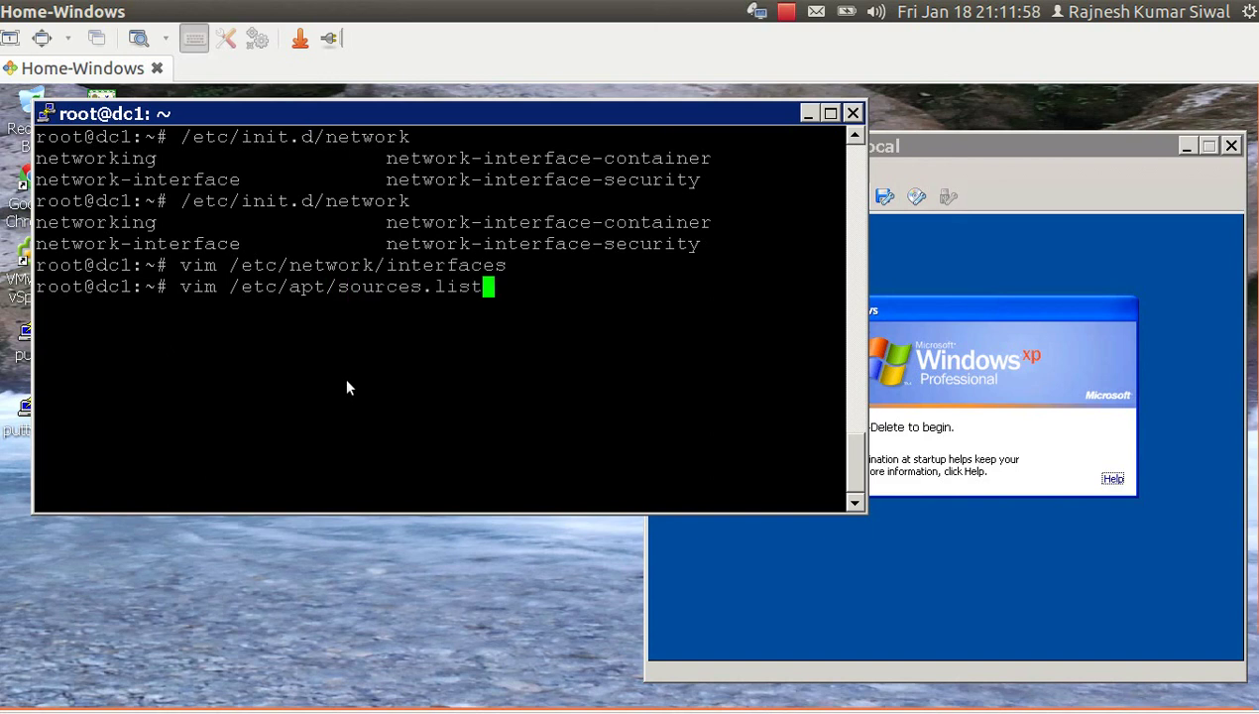
{"action": "type", "text": "."}
{"action": "key", "text": "Tab"}
{"action": "type", "text": "s"}
{"action": "key", "text": "Tab"}
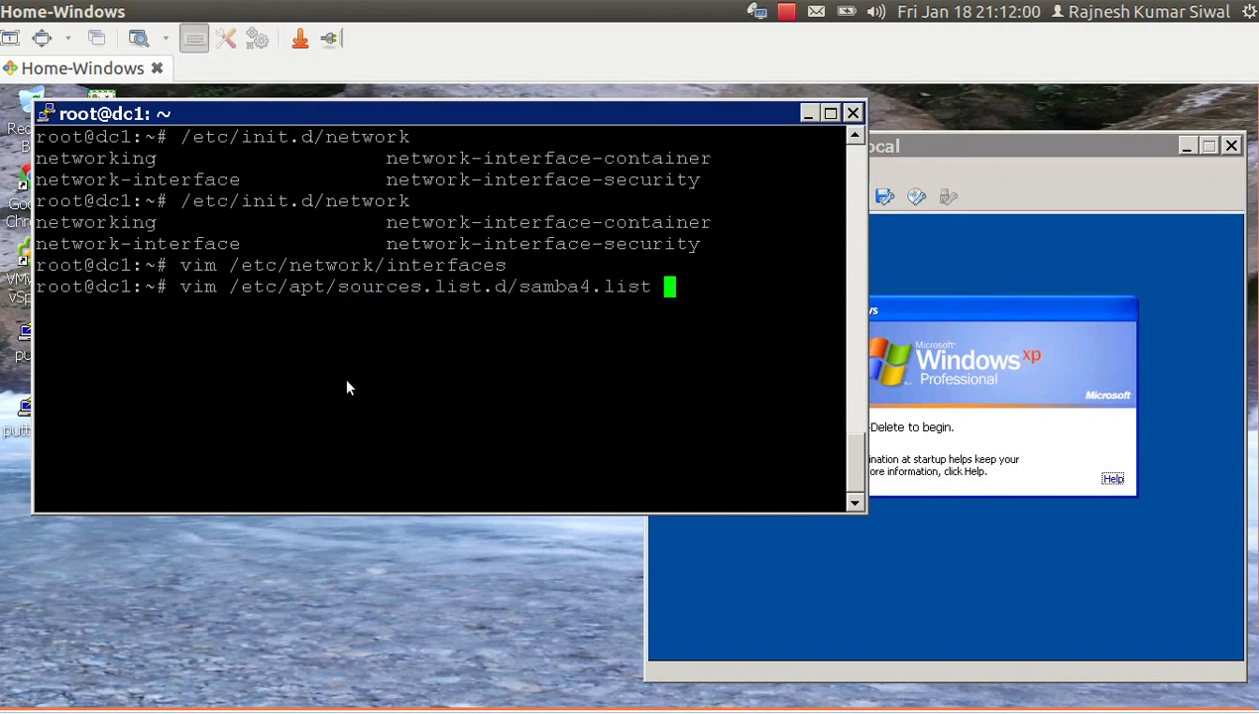
{"action": "key", "text": "Return"}
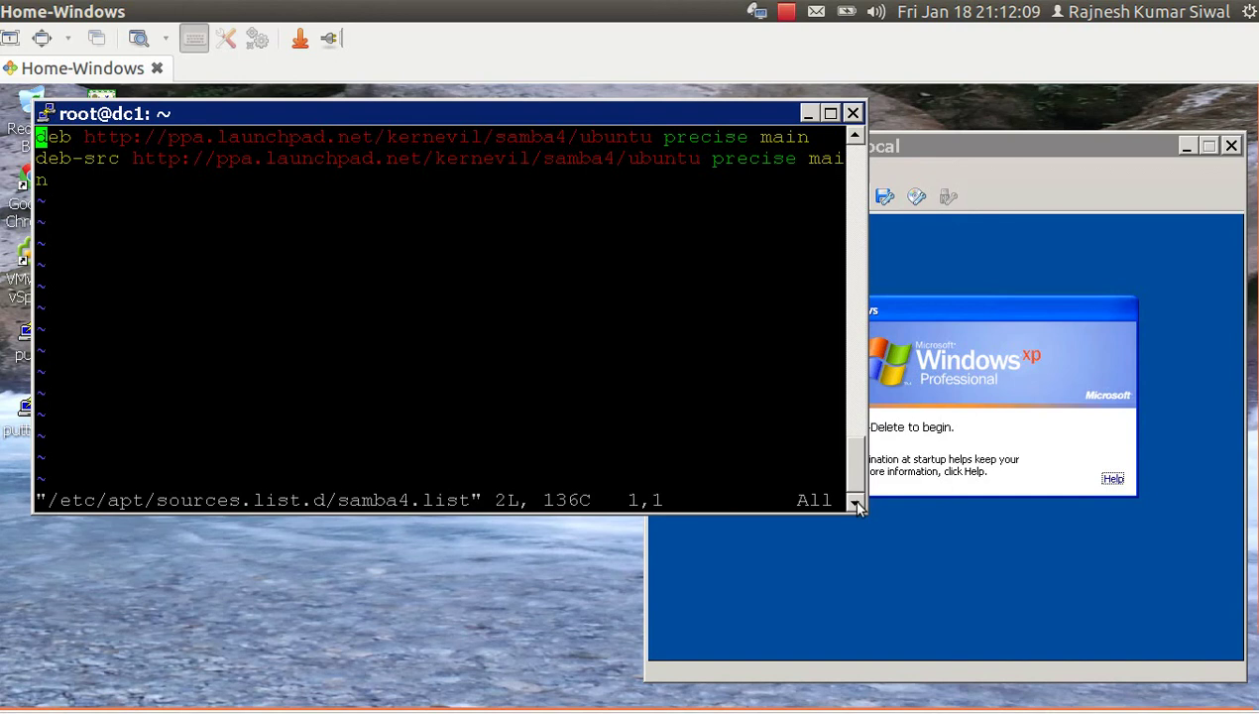
Widen the PuTTY window, review the kernevil samba4 PPA precise lines, and quit vim.
{"action": "left_click_drag", "start_coordinate": [868, 512], "coordinate": [1083, 512]}
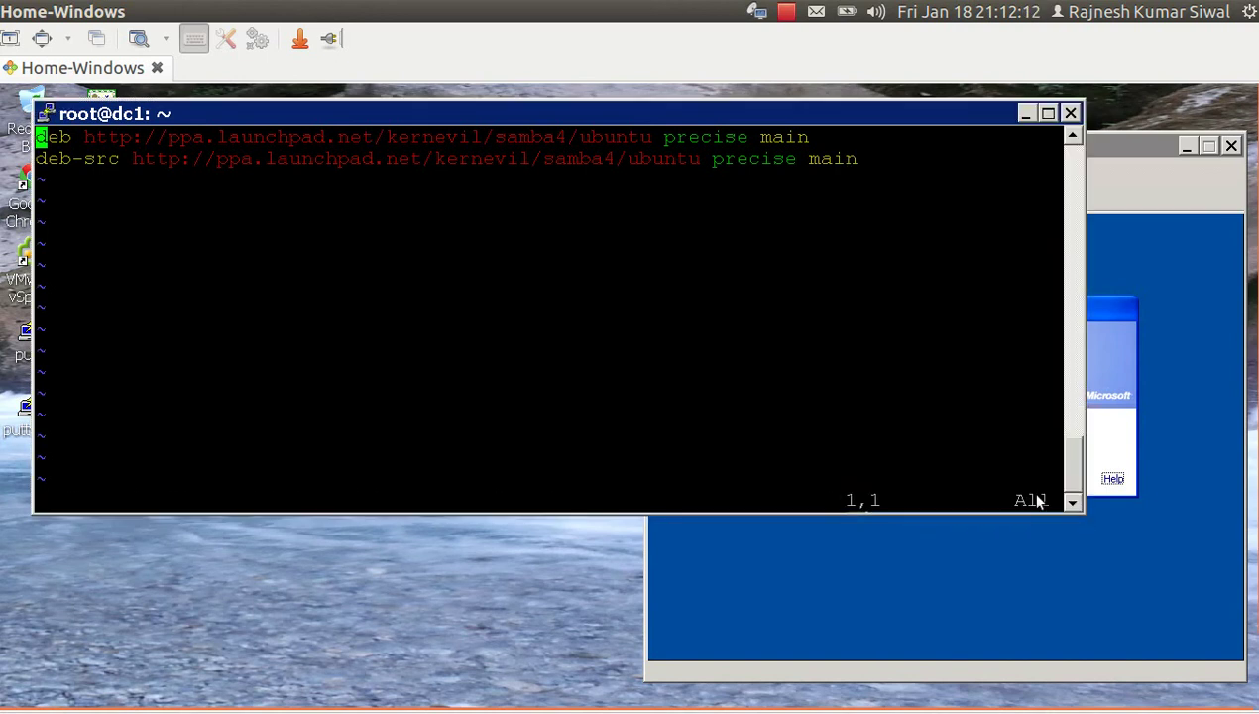
{"action": "key", "text": "l"}
{"action": "key", "text": "l"}
{"action": "key", "text": "l"}
{"action": "key", "text": "l"}
{"action": "key", "text": "l"}
{"action": "key", "text": "l"}
{"action": "key", "text": "l"}
{"action": "key", "text": "l"}
{"action": "key", "text": "l"}
{"action": "key", "text": "l"}
{"action": "key", "text": "l"}
{"action": "key", "text": "l"}
{"action": "key", "text": "l"}
{"action": "key", "text": "l"}
{"action": "key", "text": "l"}
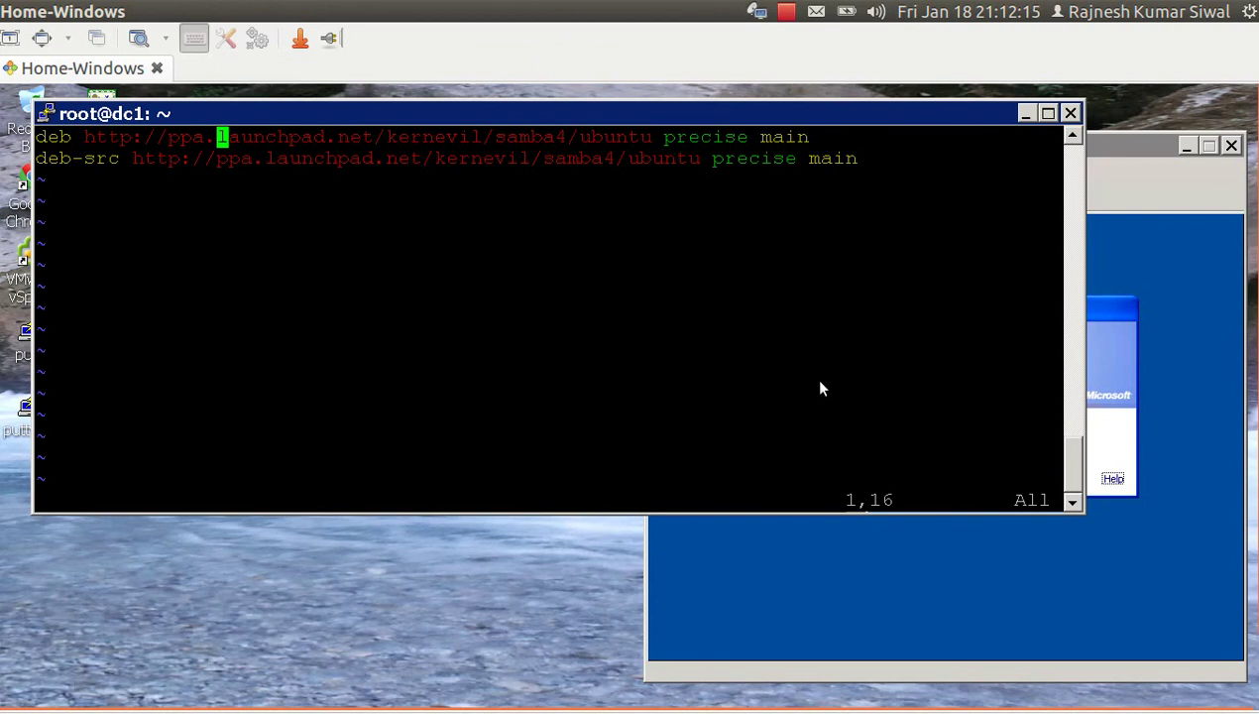
{"action": "key", "text": "l"}
{"action": "key", "text": "l"}
{"action": "key", "text": "l"}
{"action": "key", "text": "l"}
{"action": "key", "text": "l"}
{"action": "key", "text": "l"}
{"action": "key", "text": "l"}
{"action": "key", "text": "l"}
{"action": "key", "text": "l"}
{"action": "key", "text": "l"}
{"action": "key", "text": "l"}
{"action": "key", "text": "l"}
{"action": "key", "text": "l"}
{"action": "key", "text": "l"}
{"action": "key", "text": "l"}
{"action": "key", "text": "l"}
{"action": "key", "text": "l"}
{"action": "key", "text": "l"}
{"action": "key", "text": "l"}
{"action": "key", "text": "l"}
{"action": "type", "text": "j"}
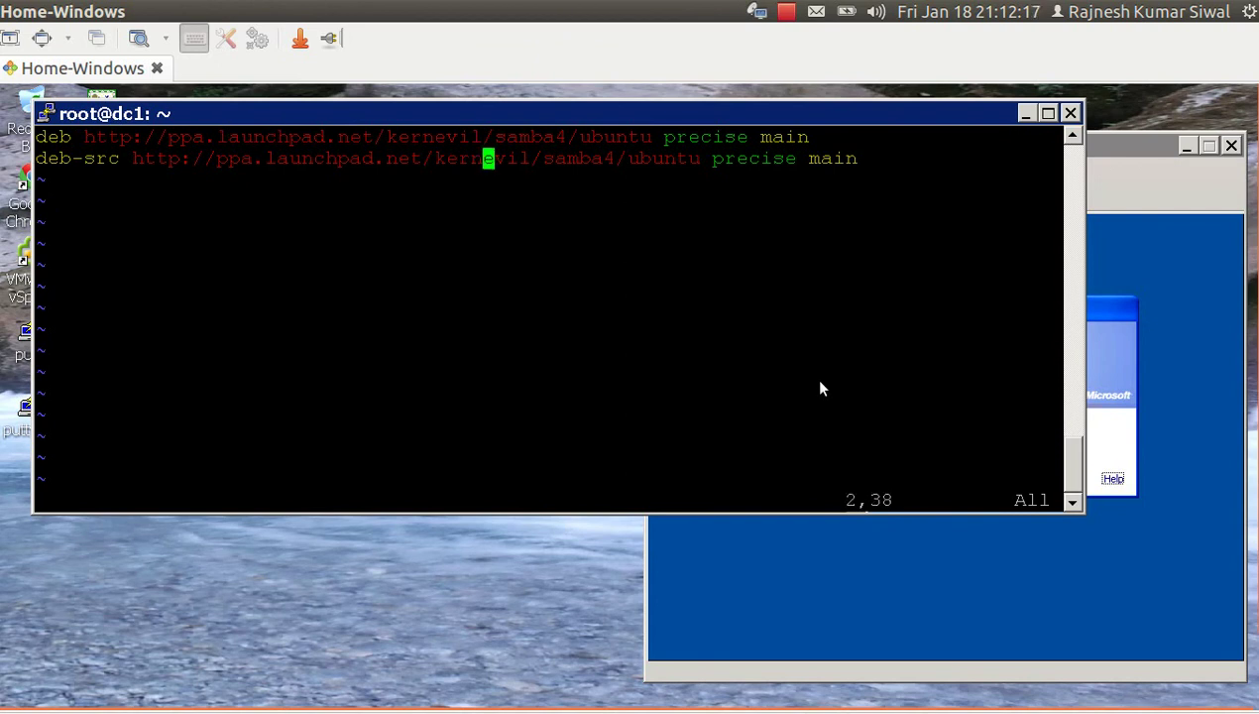
{"action": "type", "text": ":q"}
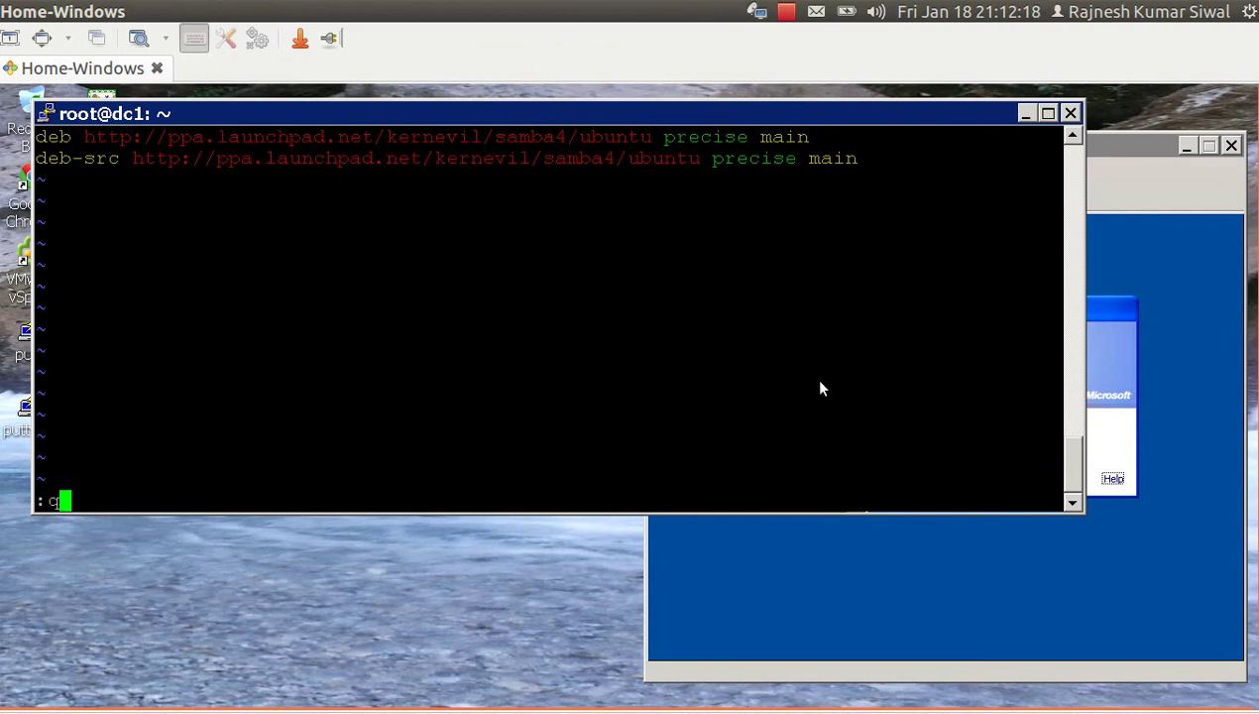
{"action": "key", "text": "Return"}
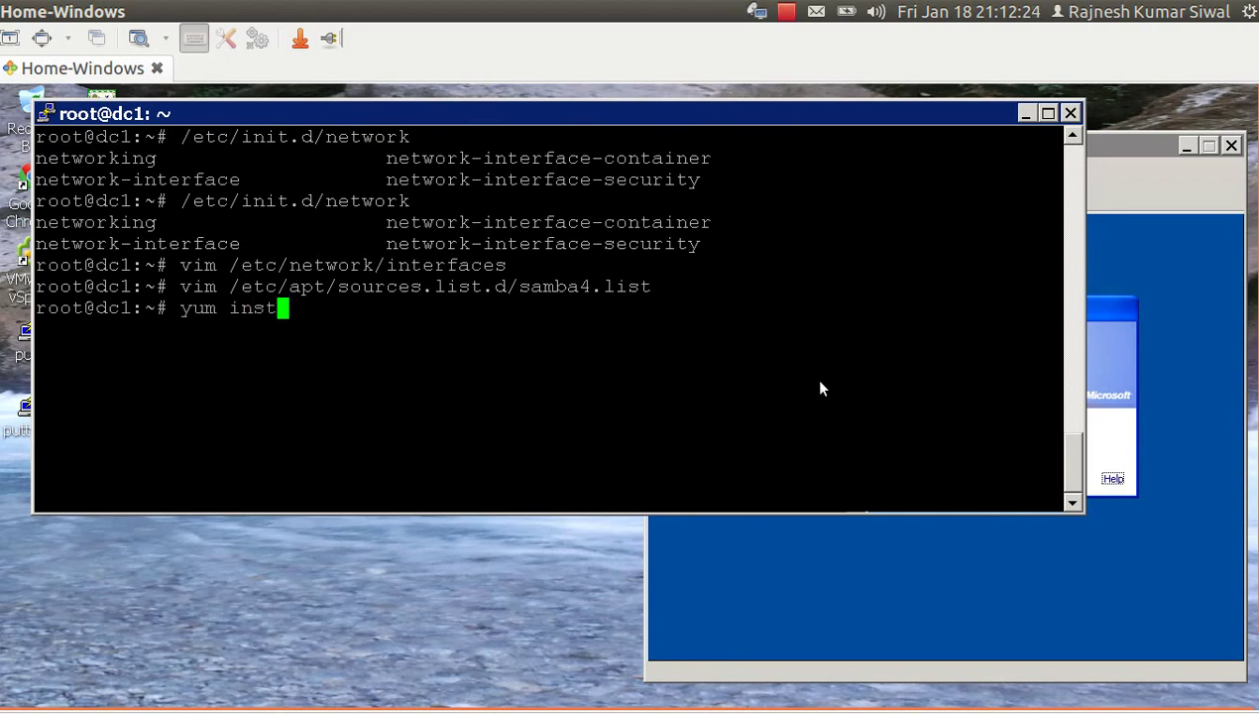
Try installing samba4 with 'yum install samba4', which fails.
{"action": "key", "text": "BackSpace"}
{"action": "key", "text": "BackSpace"}
{"action": "key", "text": "BackSpace"}
{"action": "key", "text": "BackSpace"}
{"action": "key", "text": "BackSpace"}
{"action": "key", "text": "BackSpace"}
{"action": "key", "text": "BackSpace"}
{"action": "key", "text": "BackSpace"}
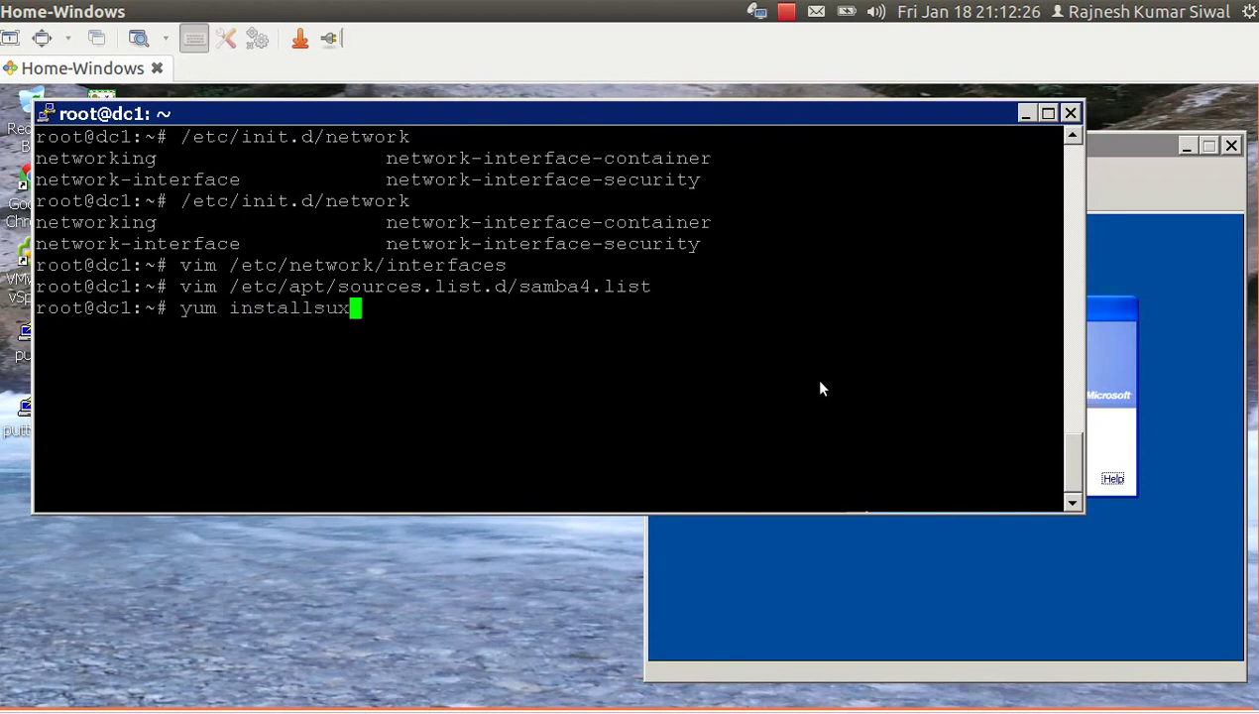
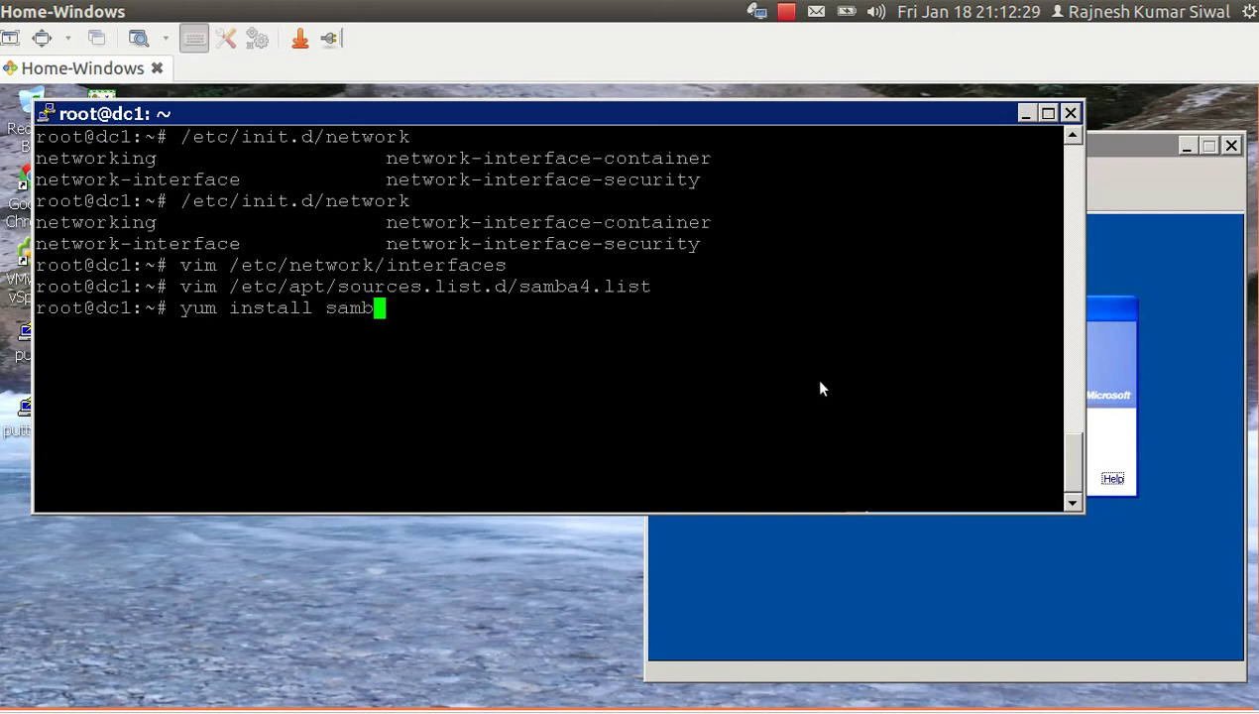
{"action": "key", "text": "Return"}
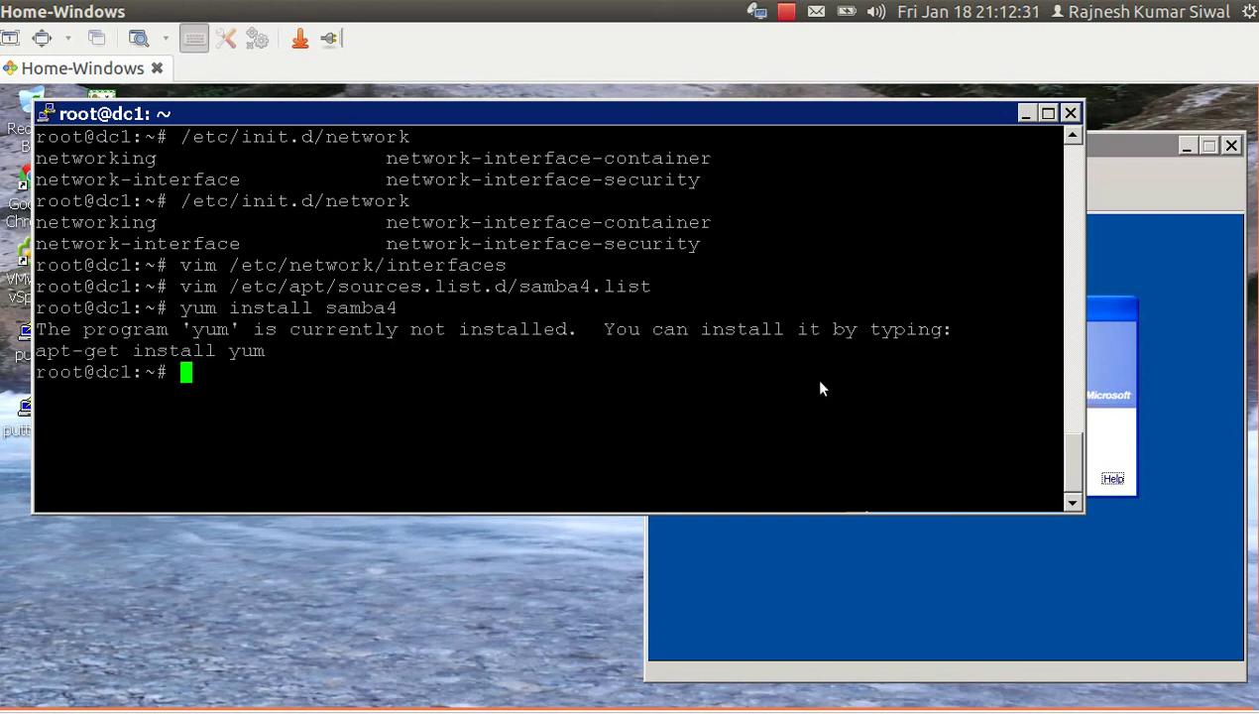
Show /etc/lsb-release and select the Ubuntu 12.04.1 LTS release description.
{"action": "key", "text": "Up"}
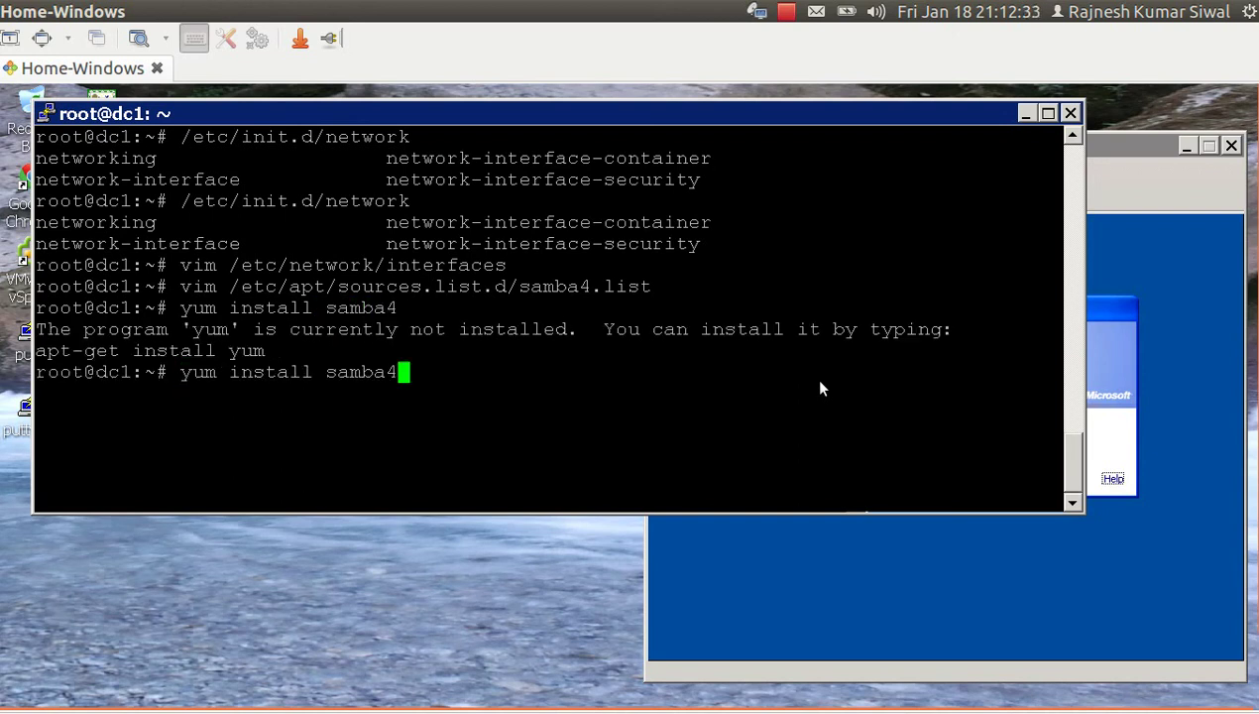
{"action": "key", "text": "Left"}
{"action": "key", "text": "Left"}
{"action": "key", "text": "Left"}
{"action": "key", "text": "Left"}
{"action": "key", "text": "Left"}
{"action": "key", "text": "Left"}
{"action": "key", "text": "Left"}
{"action": "key", "text": "Left"}
{"action": "key", "text": "ctrl+u"}
{"action": "key", "text": "ctrl+k"}
{"action": "type", "text": "cat"}
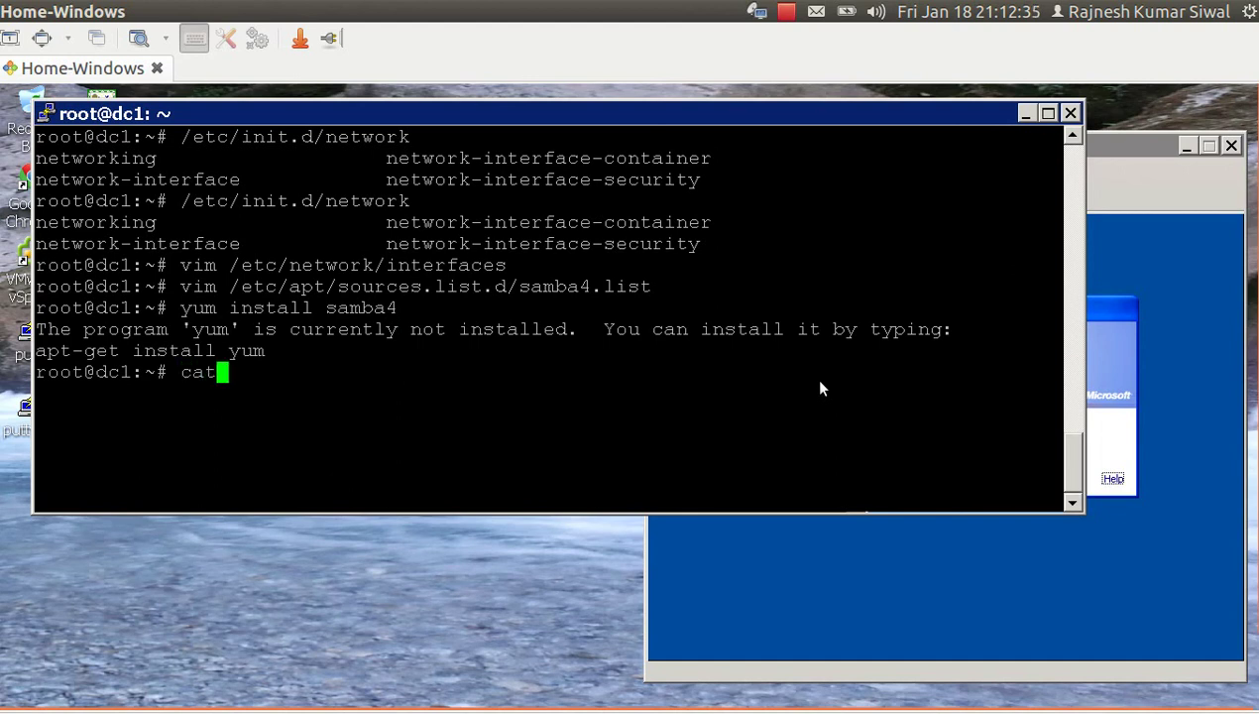
{"action": "type", "text": " /etc/l"}
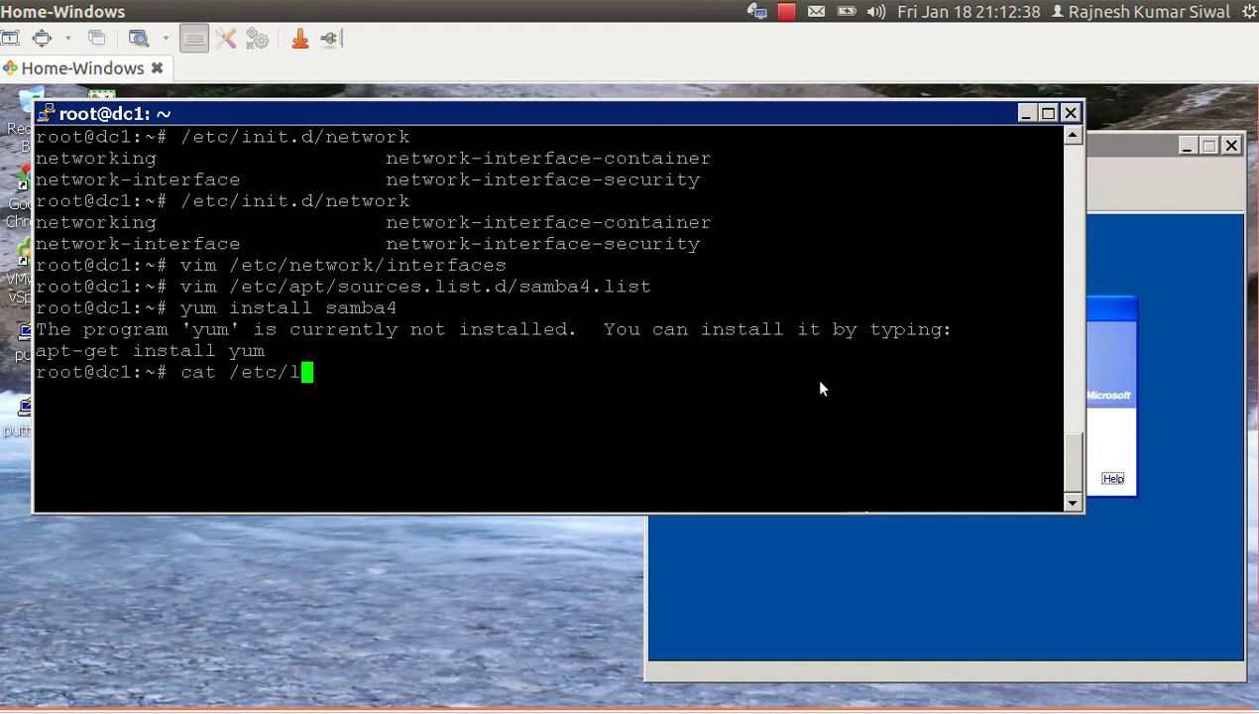
{"action": "type", "text": "sb-"}
{"action": "key", "text": "Tab"}
{"action": "key", "text": "Return"}
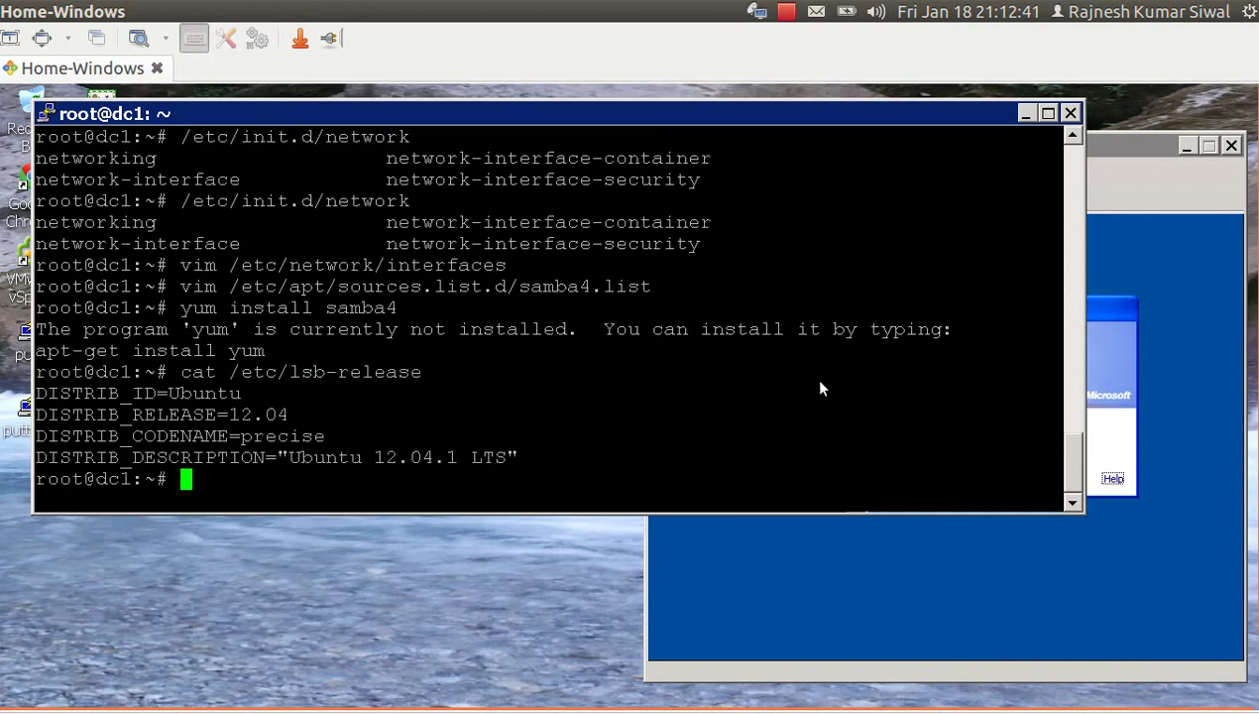
{"action": "left_click_drag", "start_coordinate": [289, 458], "coordinate": [509, 458]}
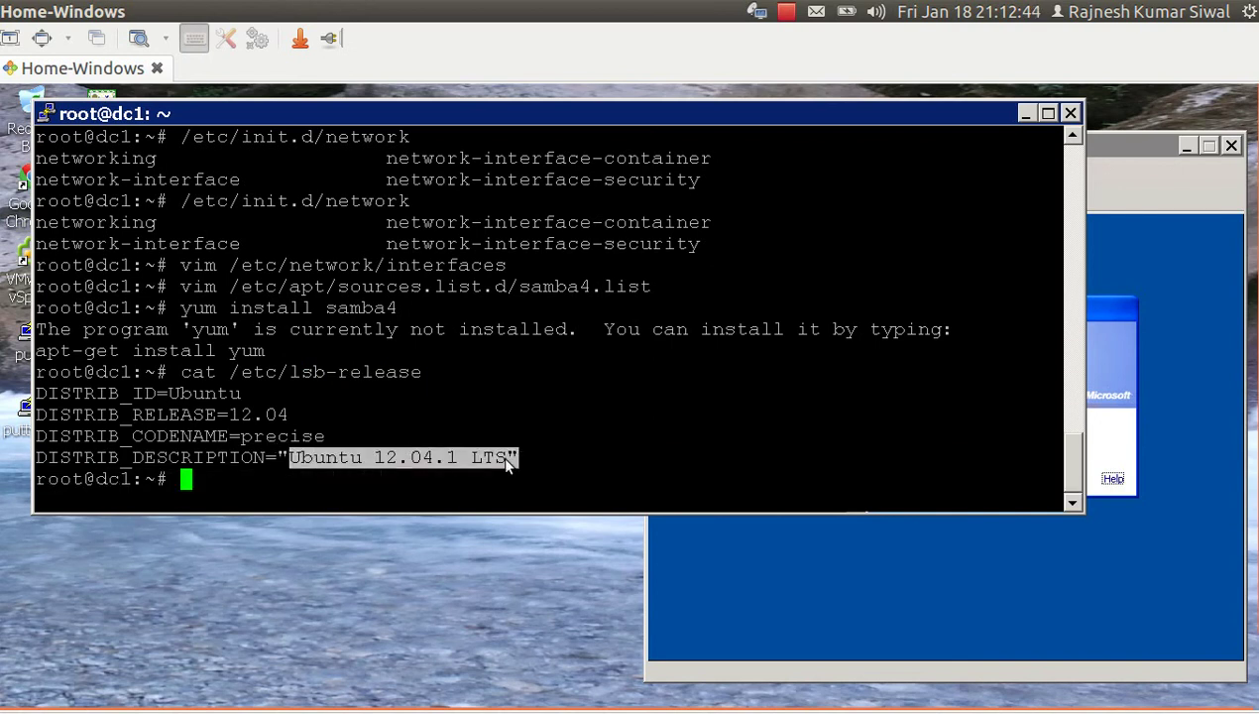
Install samba4 and bind9 with 'apt-get install samba4', accepting both prompts.
{"action": "type", "text": "apt-get "}
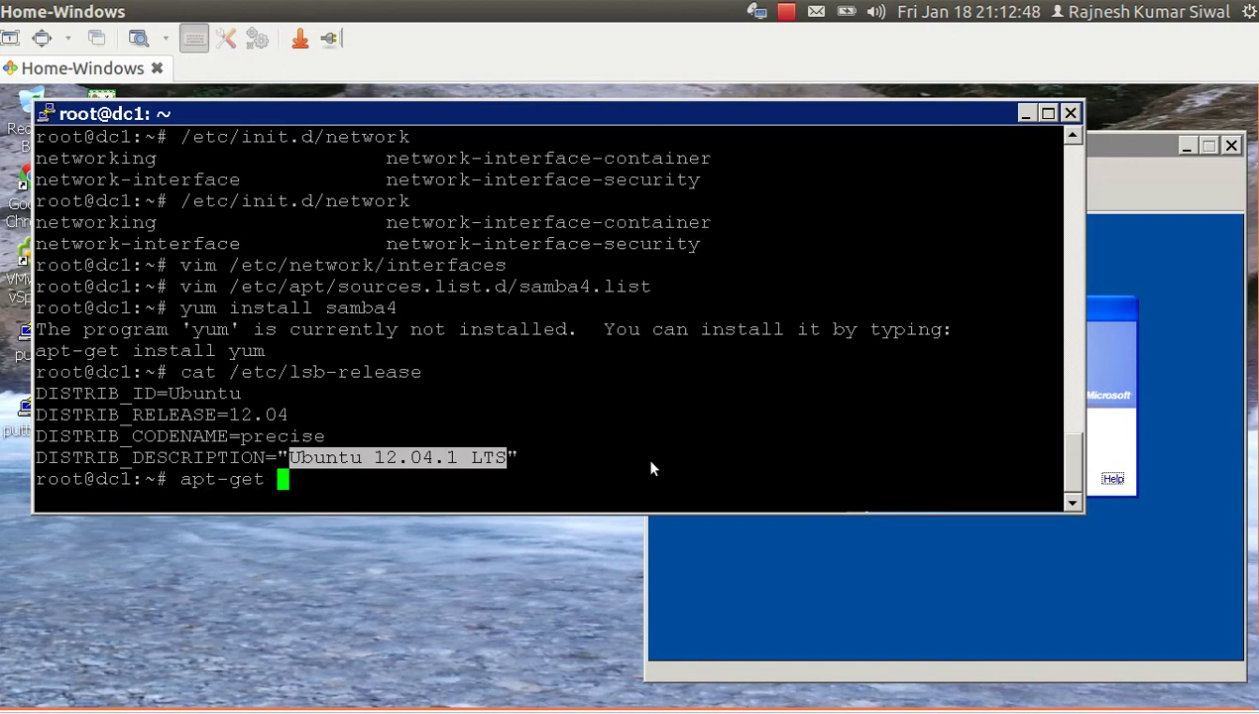
{"action": "type", "text": "install samb"}
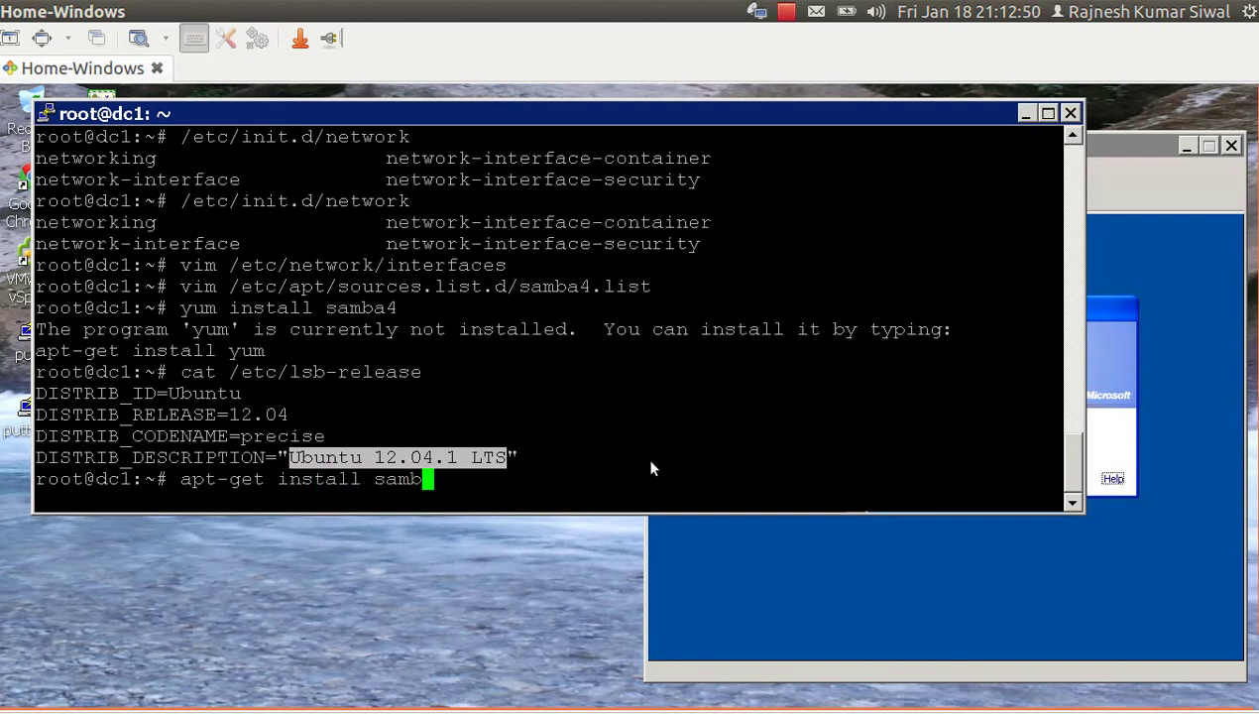
{"action": "type", "text": "a4"}
{"action": "key", "text": "Return"}
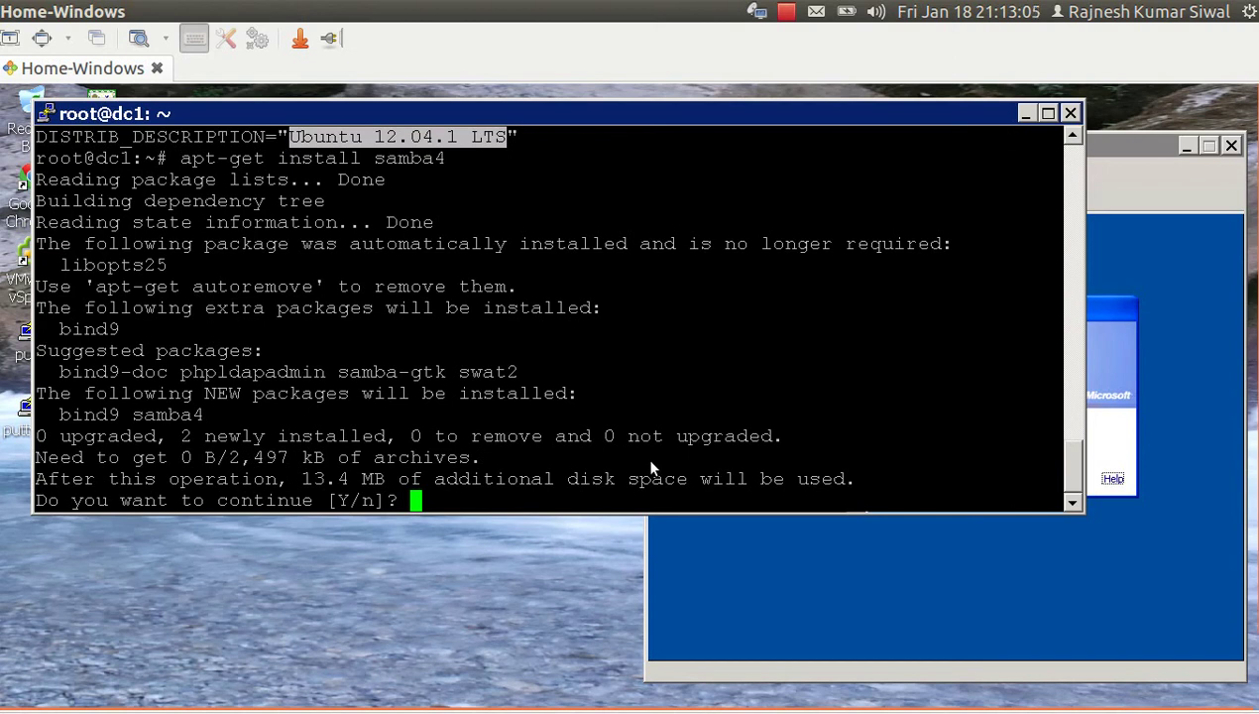
{"action": "type", "text": "y"}
{"action": "key", "text": "Return"}
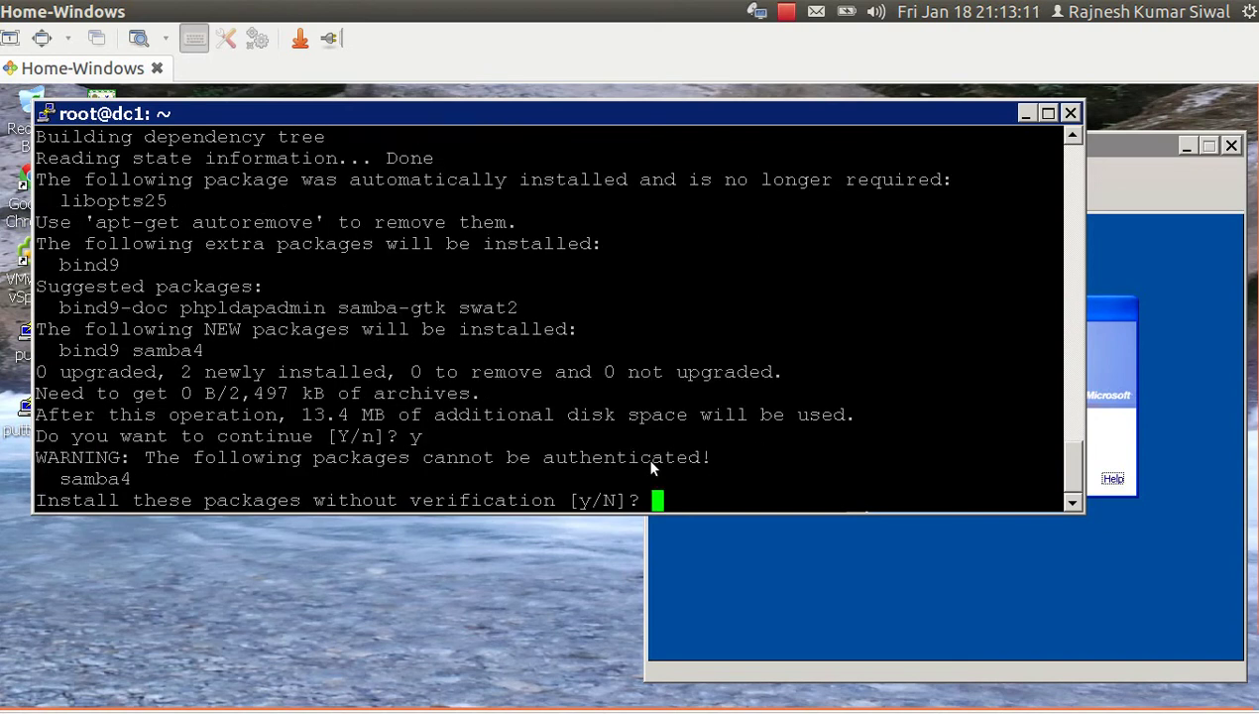
{"action": "type", "text": "y"}
{"action": "key", "text": "Return"}
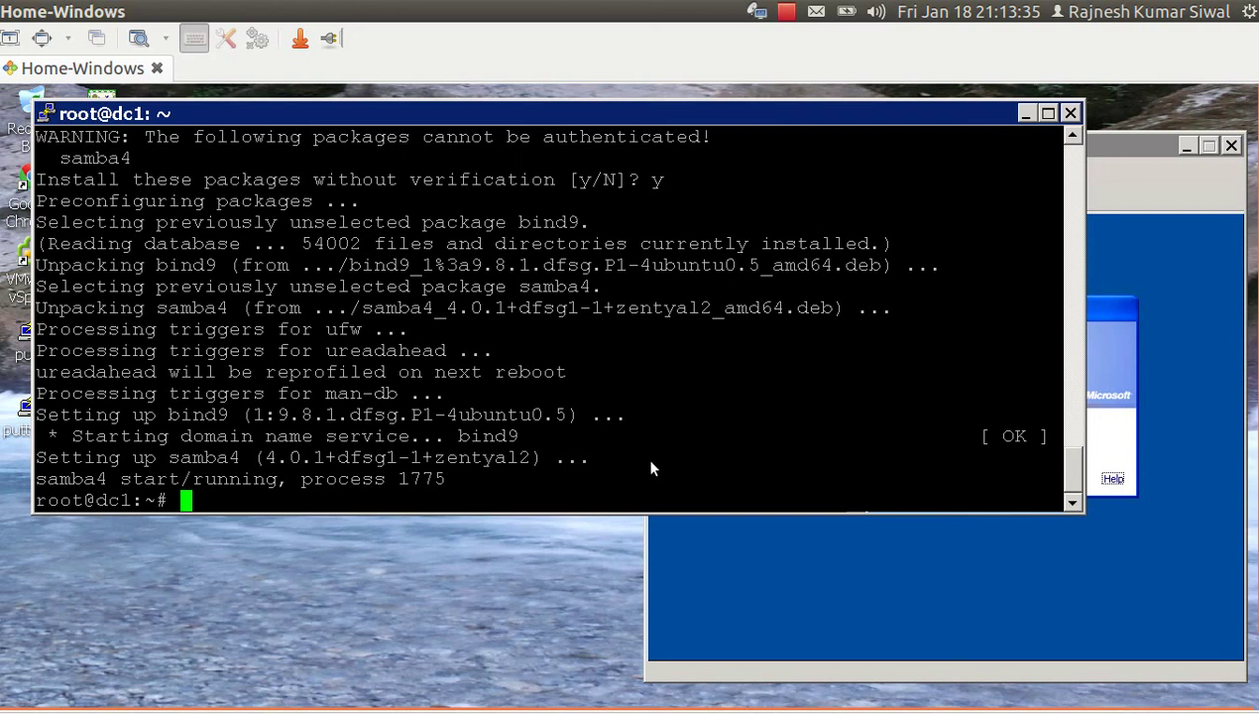
Stop the samba4 service with '/etc/init.d/samba4 stop'.
{"action": "key", "text": "Up"}
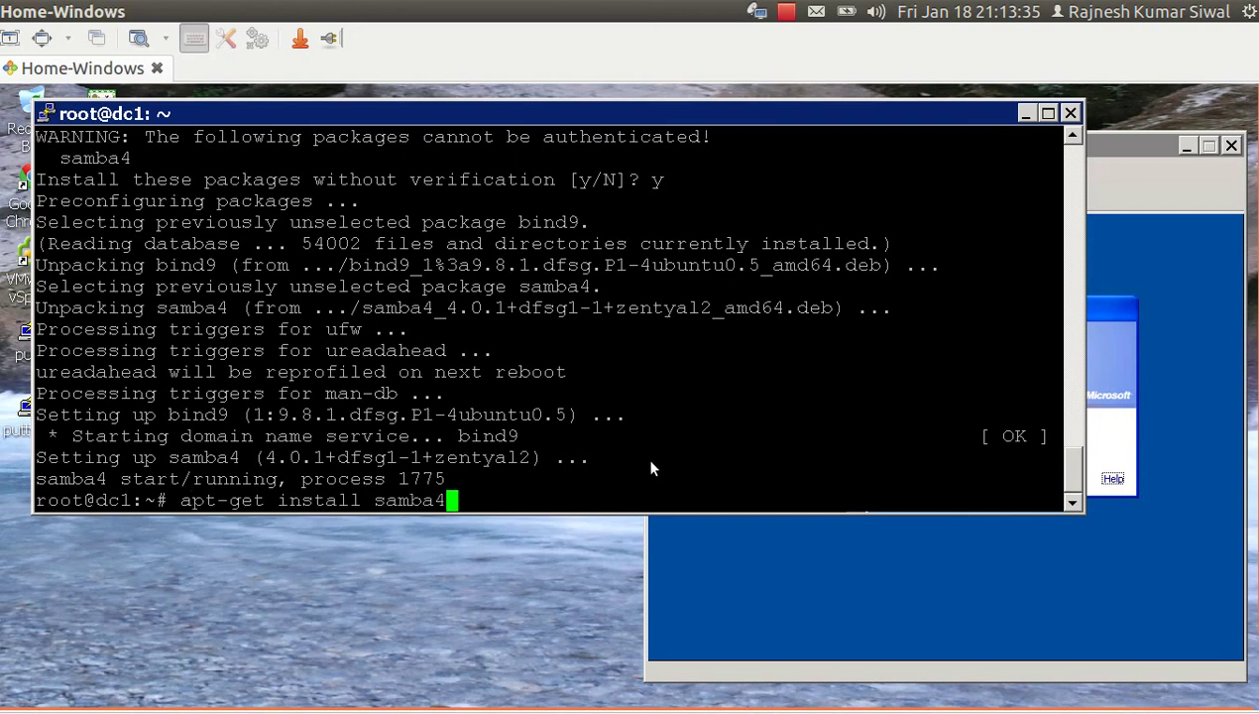
{"action": "key", "text": "Down"}
{"action": "key", "text": "Up"}
{"action": "key", "text": "Down"}
{"action": "type", "text": "/etc/in"}
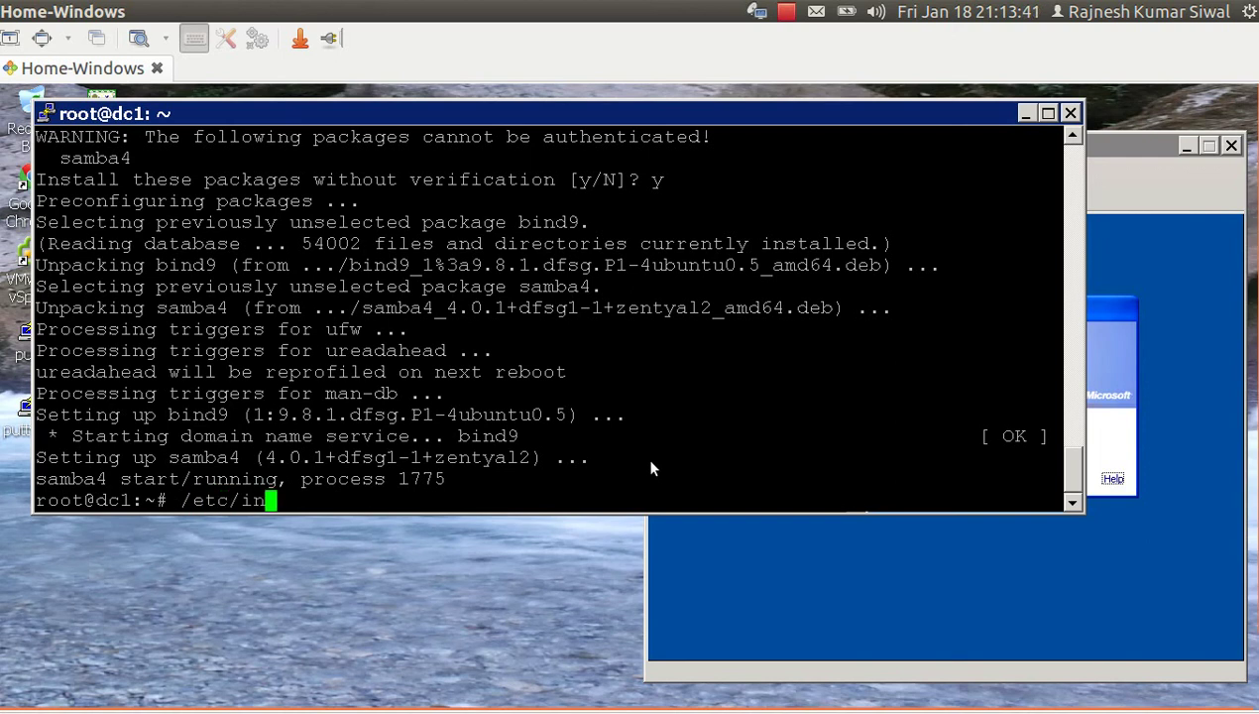
{"action": "type", "text": "it.d/"}
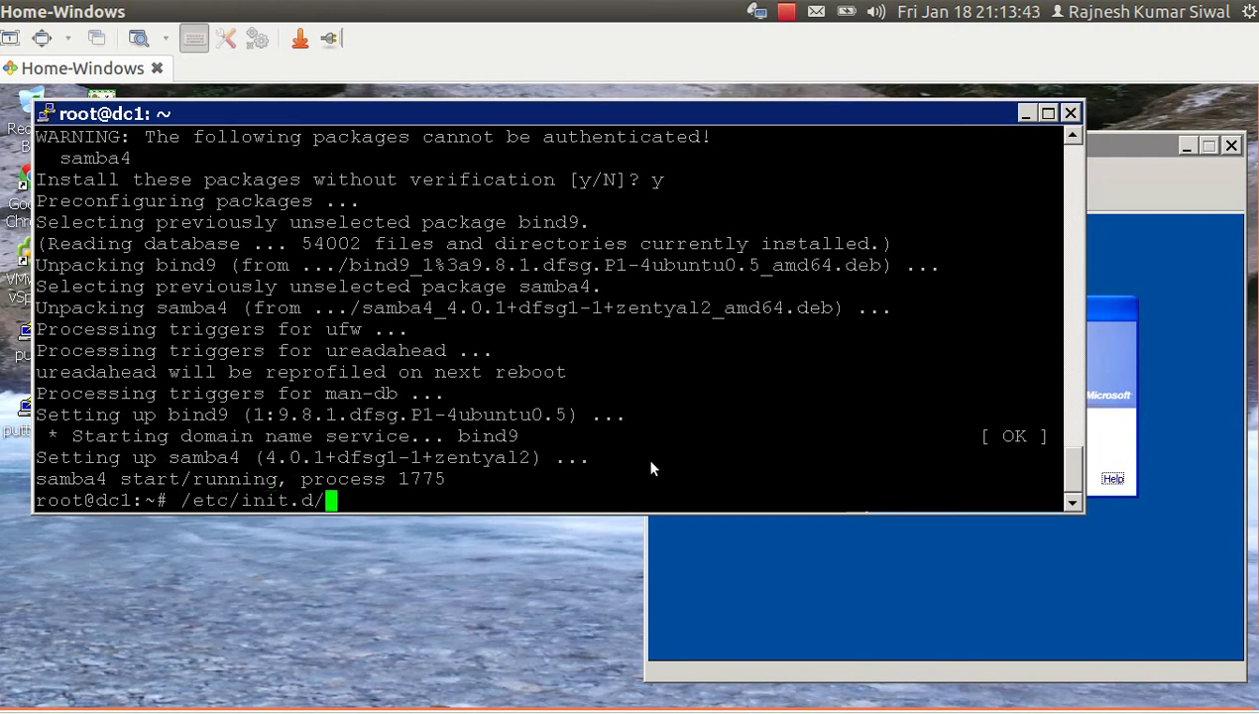
{"action": "type", "text": "samba4 sto"}
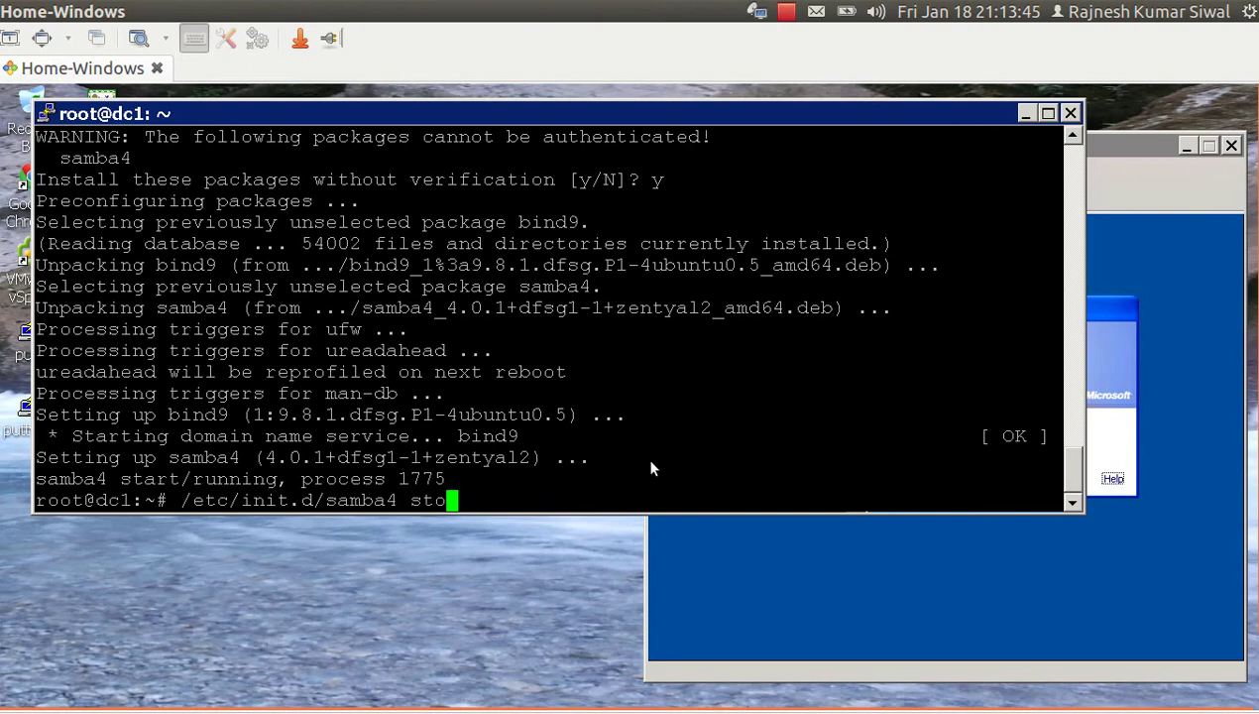
{"action": "type", "text": "p"}
{"action": "key", "text": "Return"}
{"action": "key", "text": "Up"}
{"action": "key", "text": "Down"}
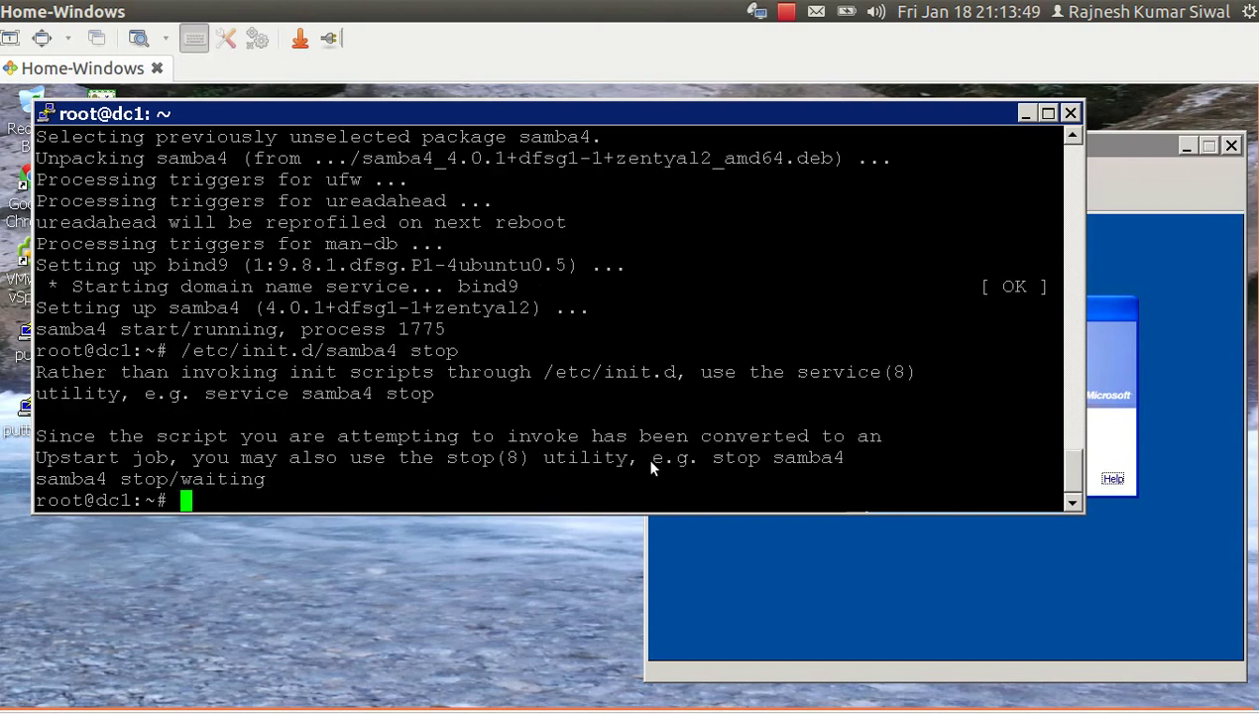
Run 'service samba4 stop' and confirm with 'ps -ef|grep samba' that no samba processes remain.
{"action": "type", "text": "service sa"}
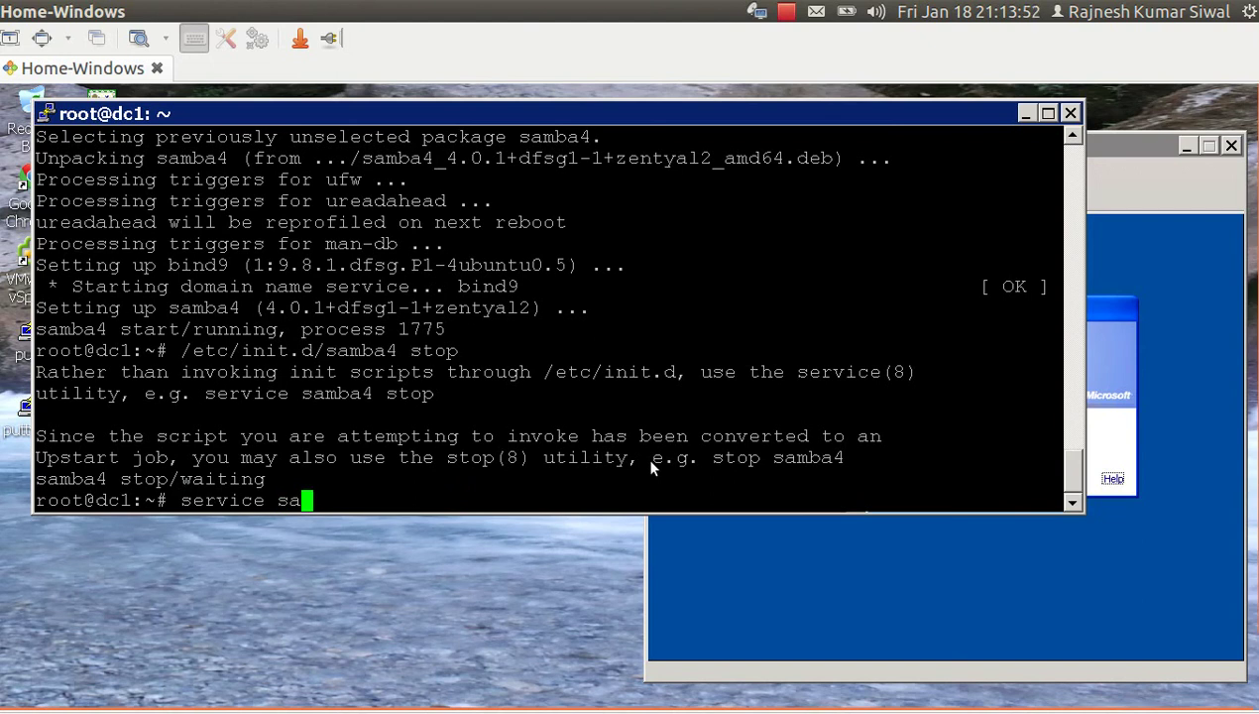
{"action": "type", "text": "mba4 stop"}
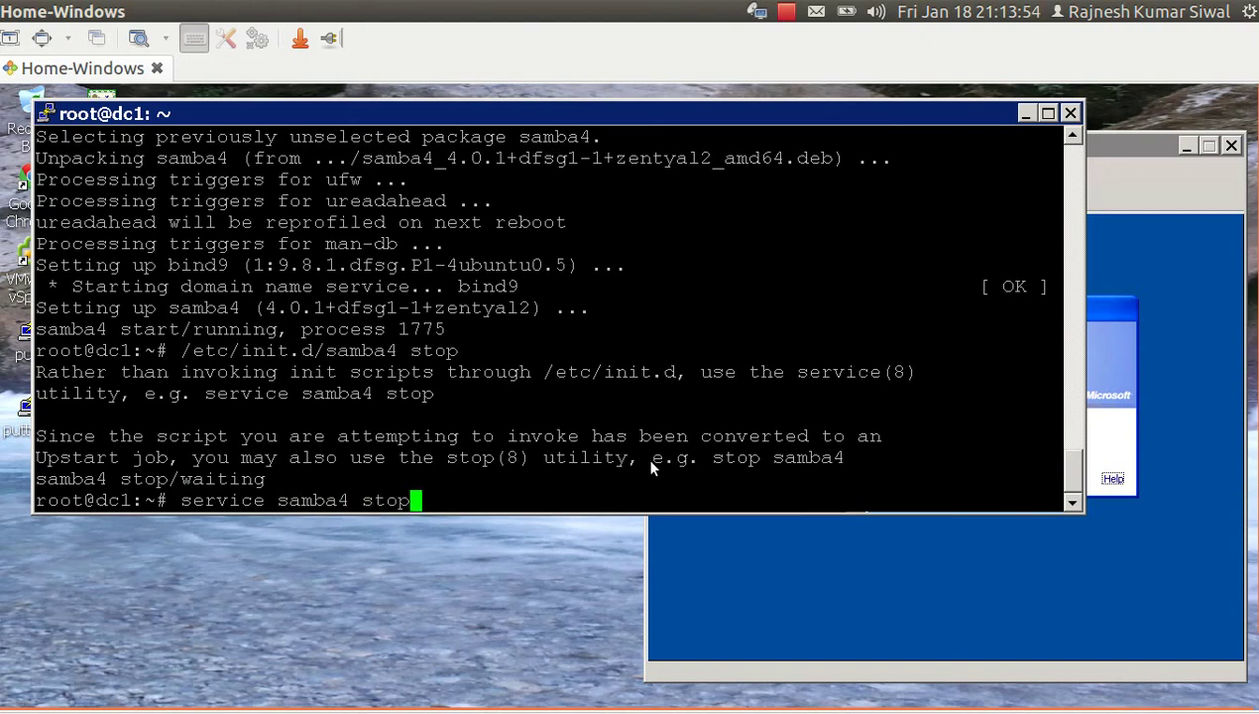
{"action": "key", "text": "Return"}
{"action": "type", "text": "p"}
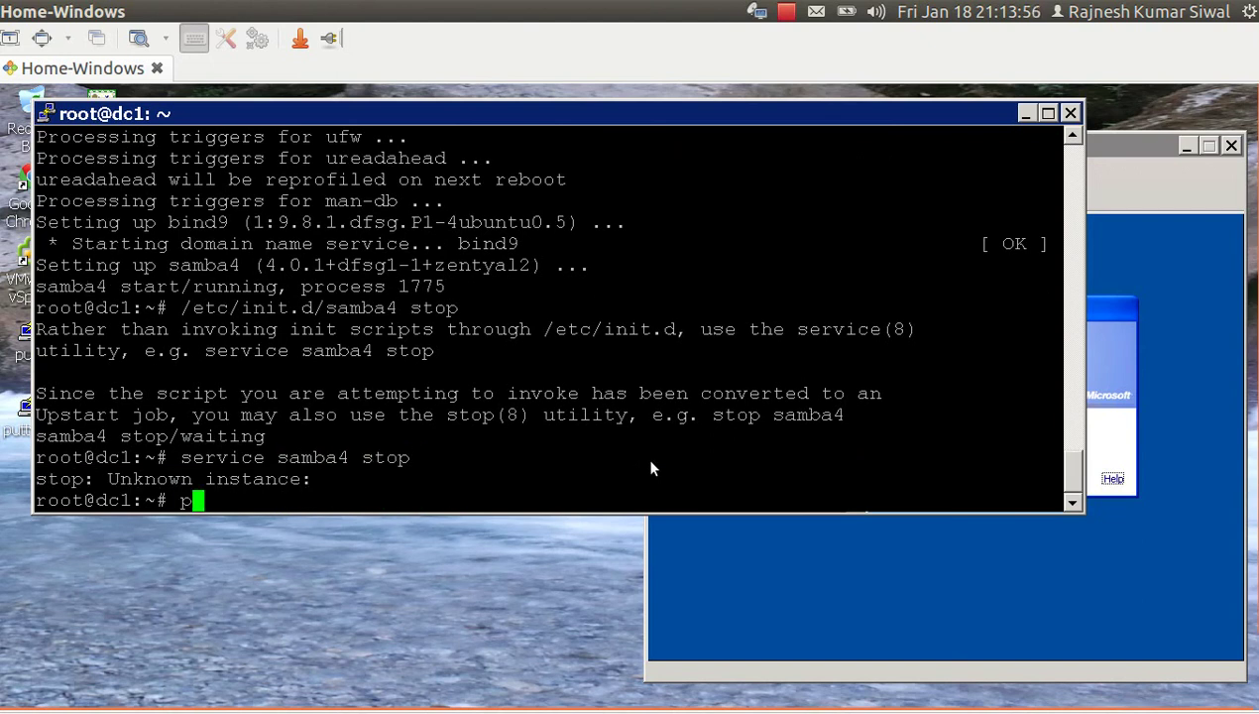
{"action": "type", "text": "s -ef|g"}
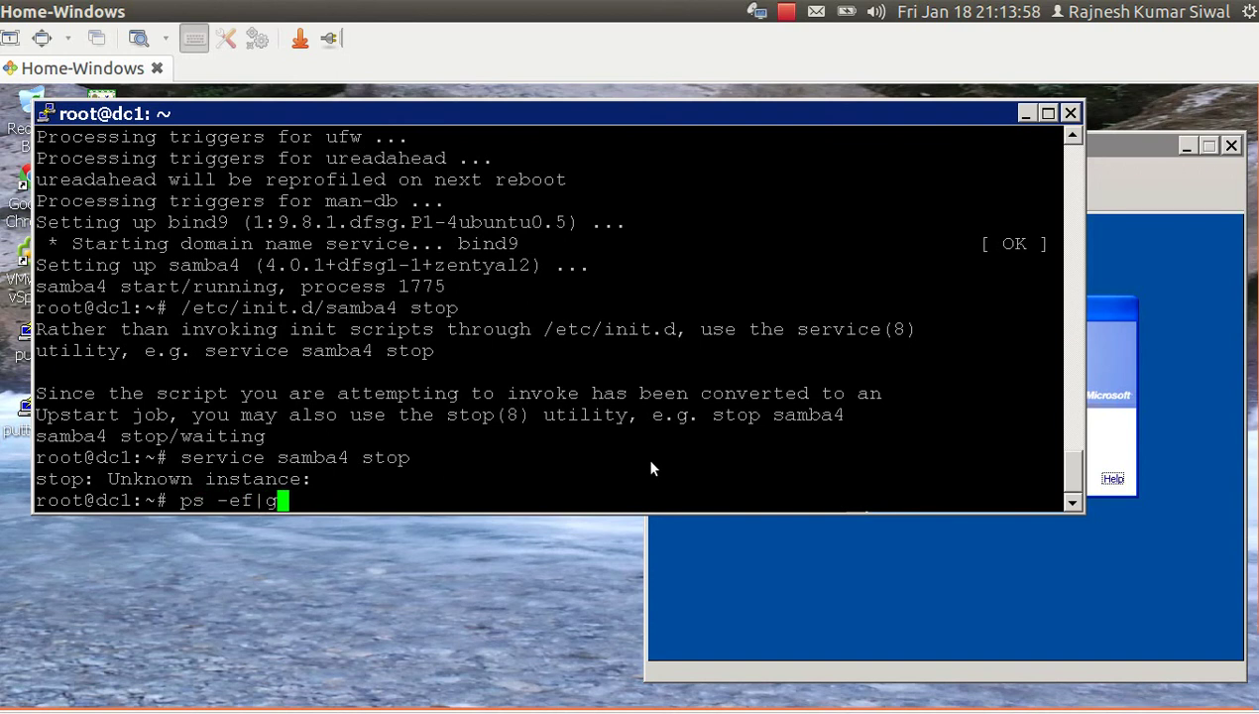
{"action": "type", "text": "rep -i"}
{"action": "type", "text": "samba"}
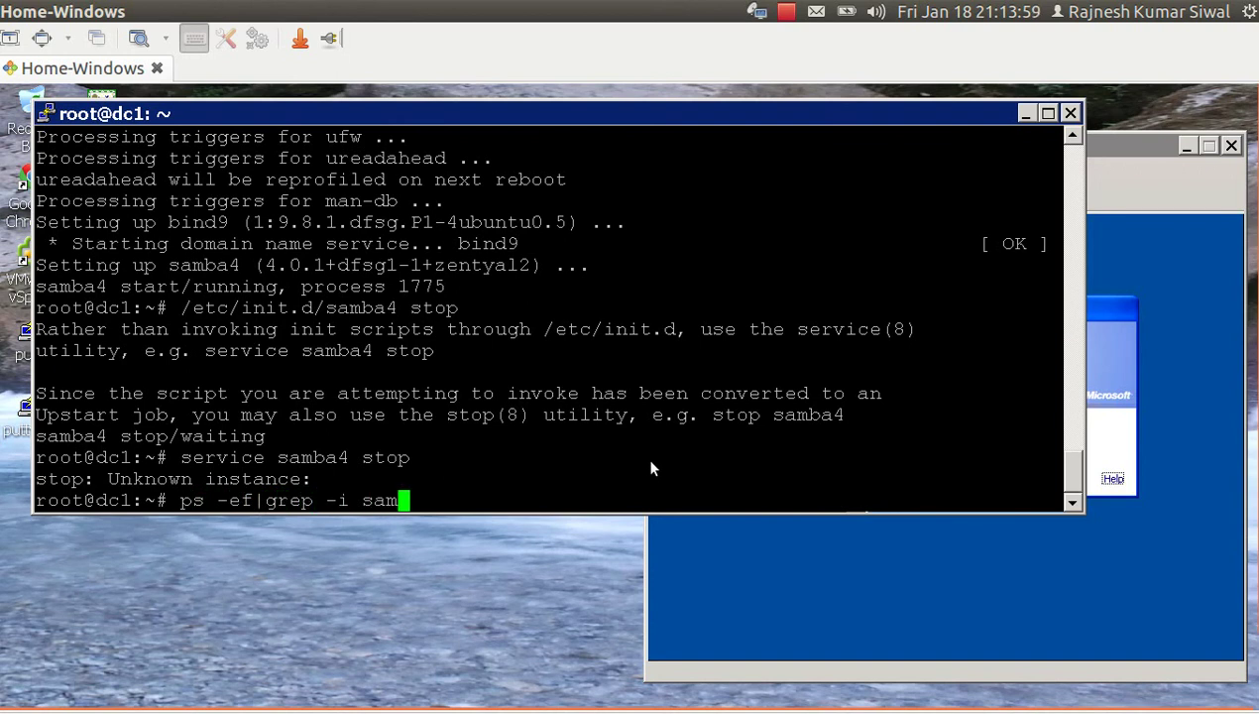
{"action": "key", "text": "Return"}
Check bind9 status, then stop it with '/etc/init.d/bind9 stop'.
{"action": "type", "text": "/et"}
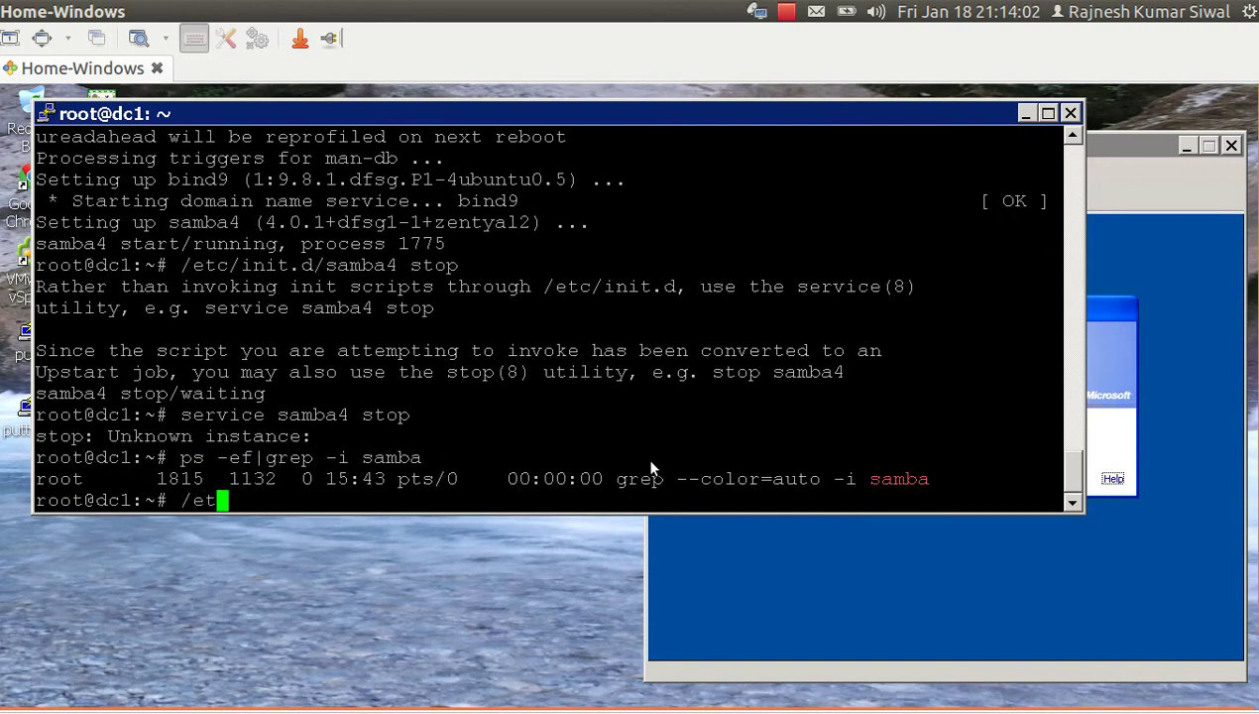
{"action": "type", "text": "c/init.d/"}
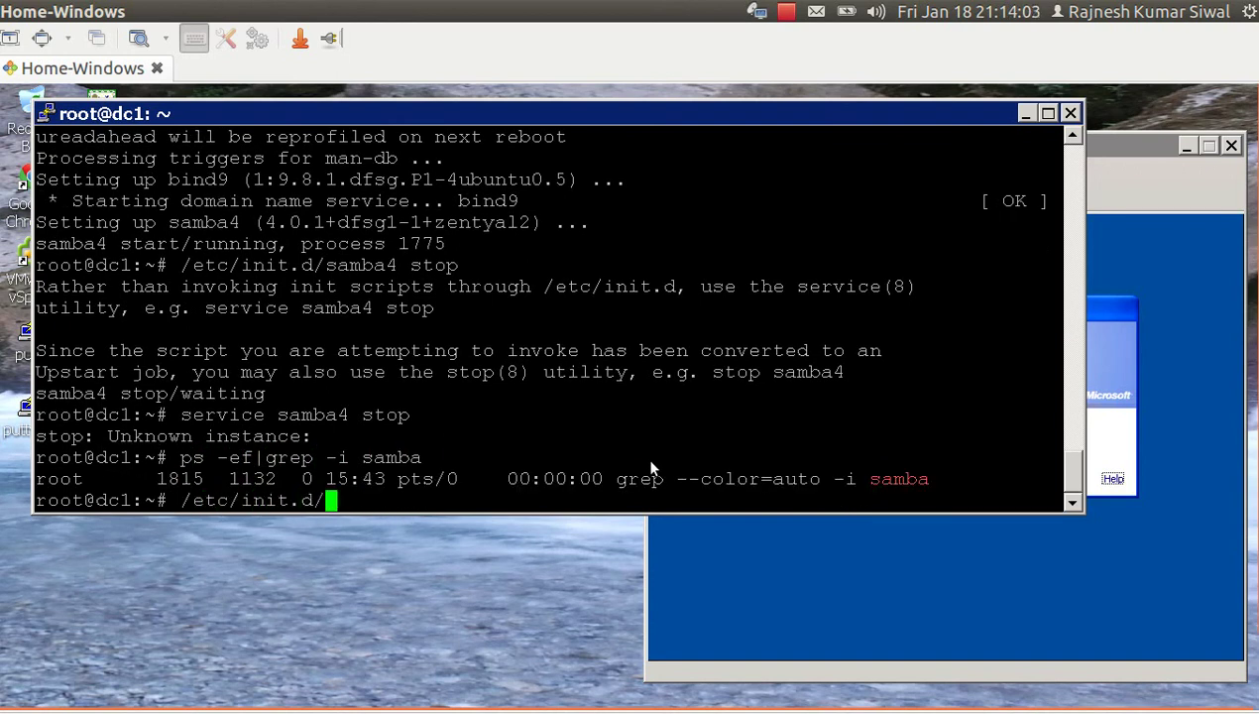
{"action": "type", "text": "bind9 status"}
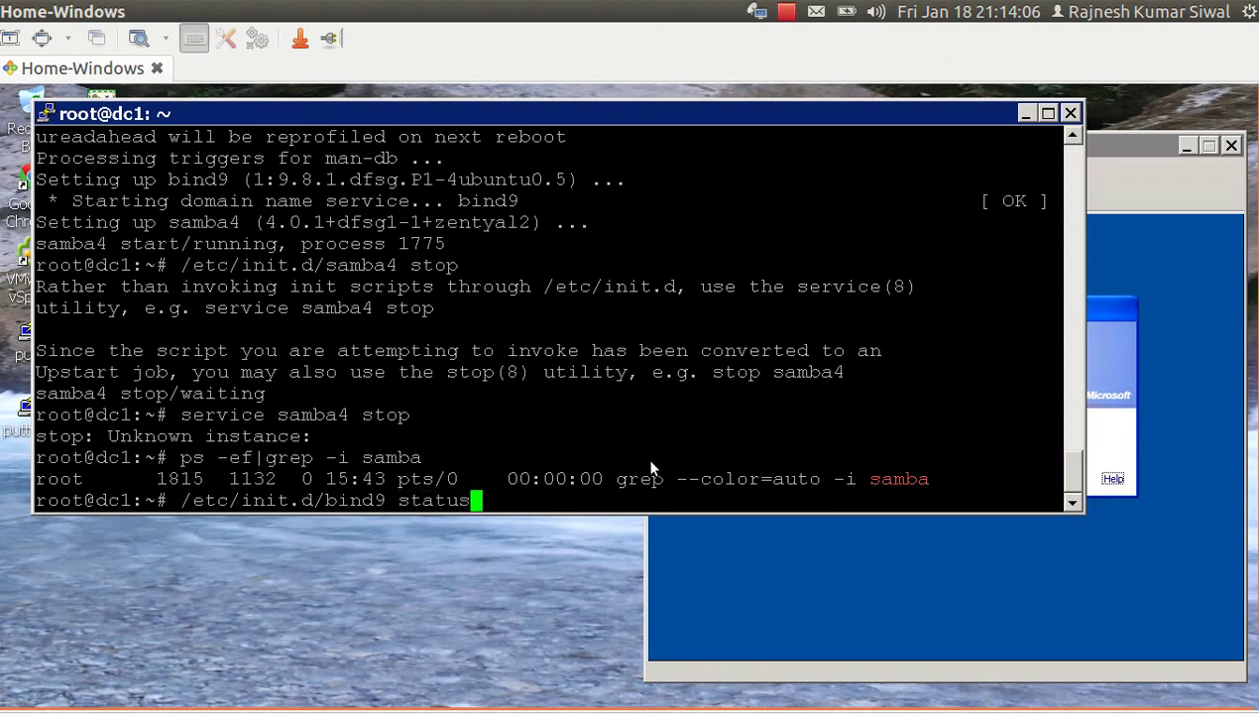
{"action": "key", "text": "Return"}
{"action": "key", "text": "Up"}
{"action": "key", "text": "BackSpace"}
{"action": "key", "text": "BackSpace"}
{"action": "key", "text": "BackSpace"}
{"action": "key", "text": "BackSpace"}
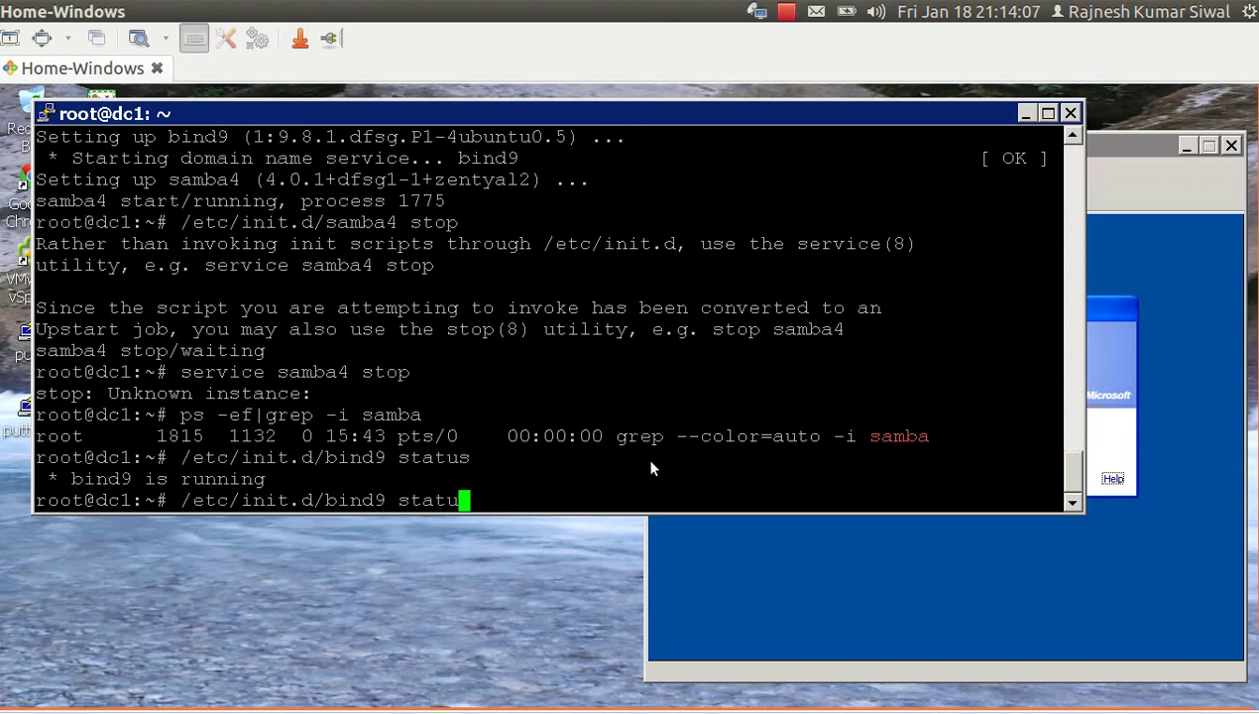
{"action": "type", "text": "op"}
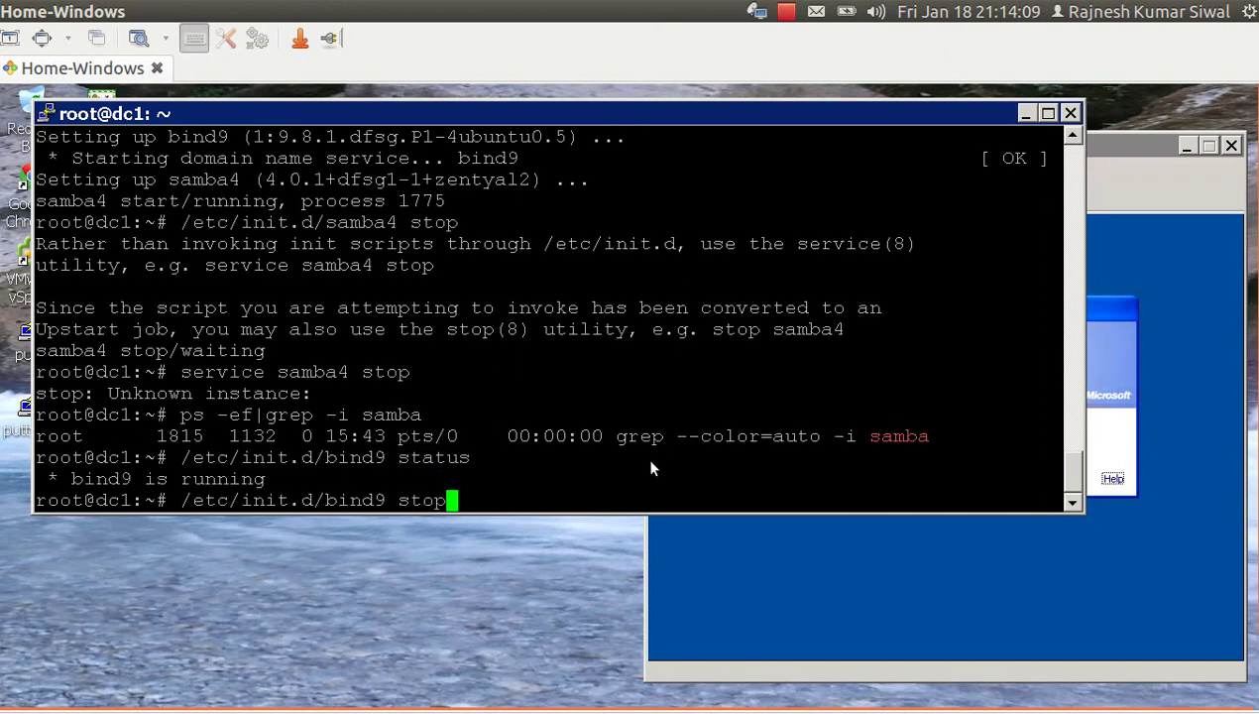
{"action": "key", "text": "Return"}
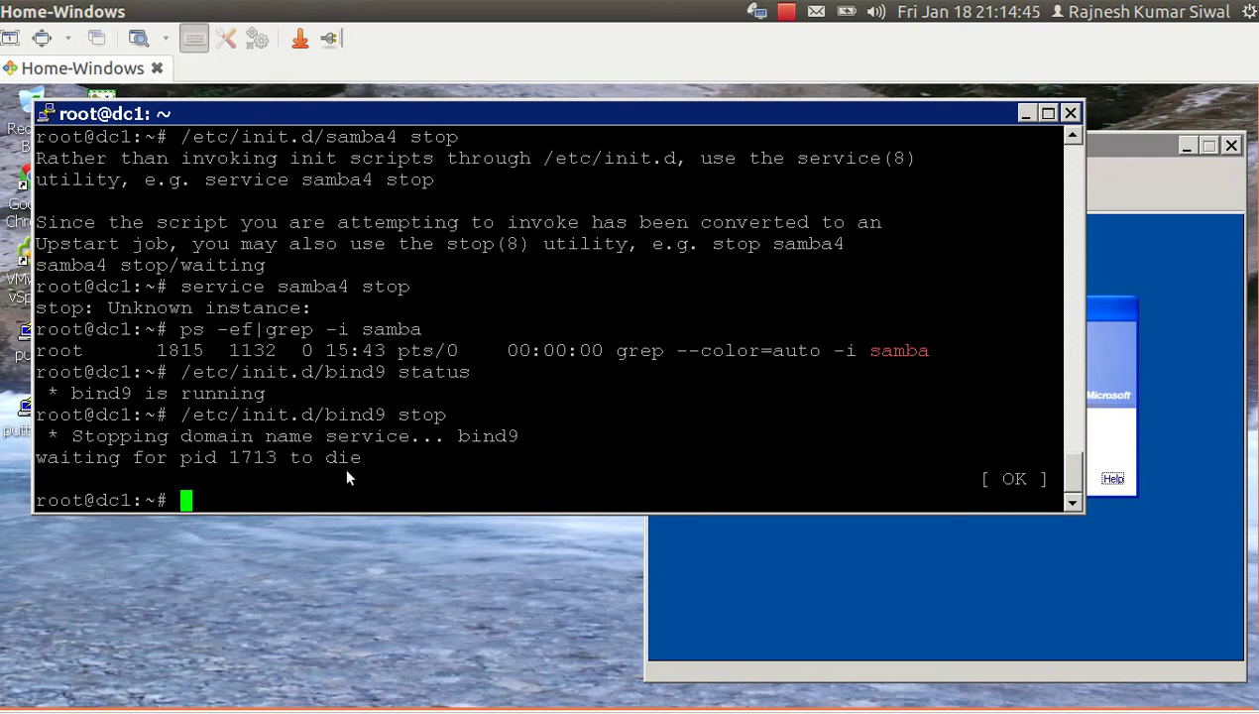
{"action": "key", "text": "ctrl+r"}
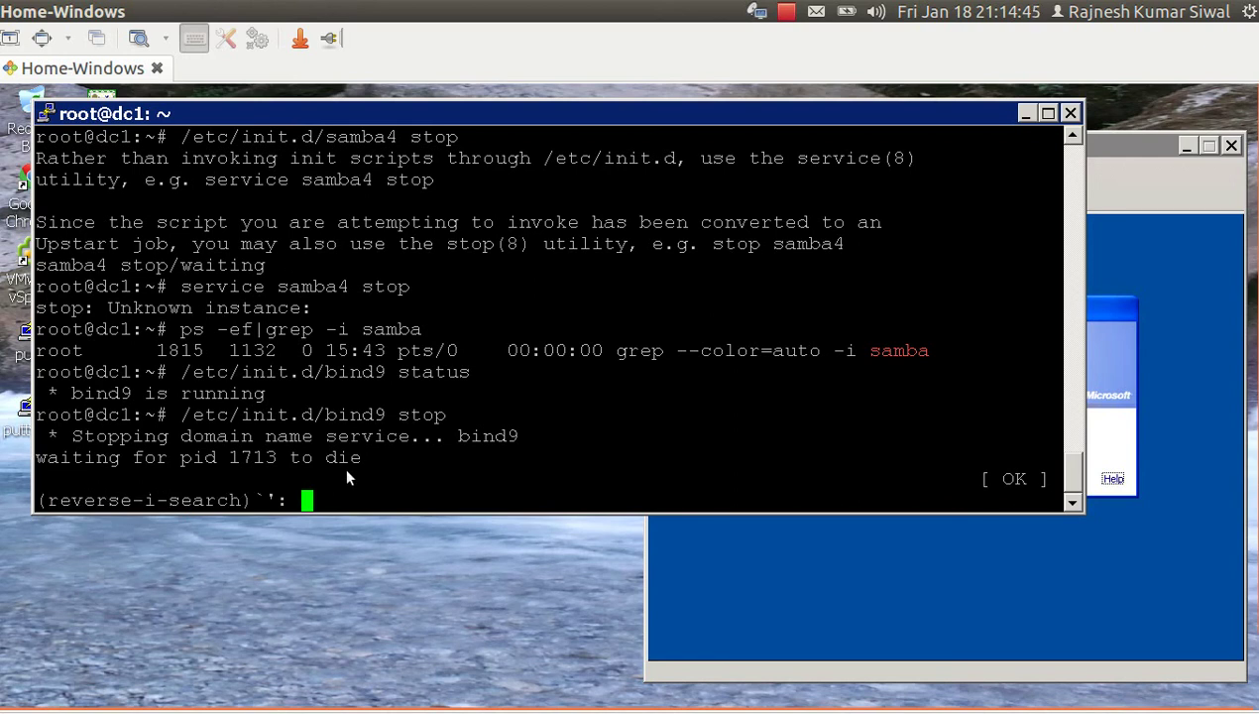
{"action": "type", "text": "samb"}
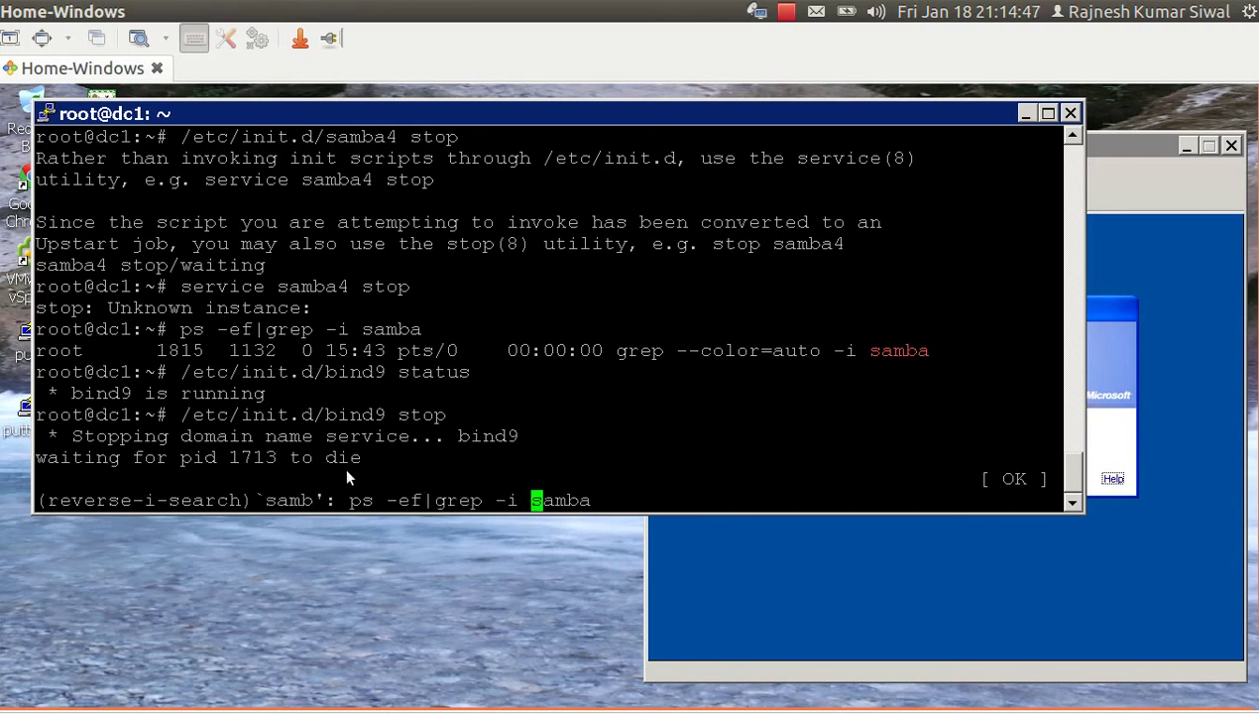
{"action": "type", "text": "a-tool"}
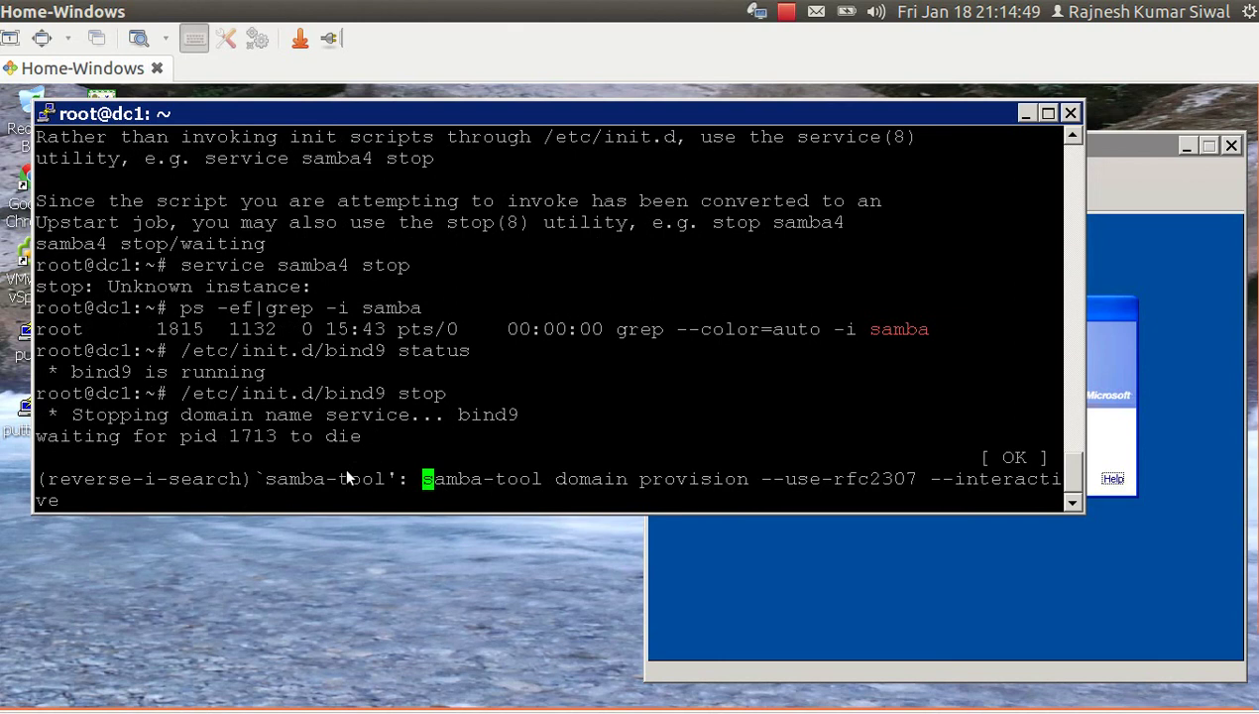
{"action": "key", "text": "Right"}
{"action": "key", "text": "Right"}
{"action": "key", "text": "Right"}
{"action": "key", "text": "Right"}
{"action": "key", "text": "Right"}
{"action": "key", "text": "Right"}
{"action": "key", "text": "Right"}
{"action": "key", "text": "Right"}
{"action": "key", "text": "Right"}
{"action": "key", "text": "Right"}
{"action": "key", "text": "Right"}
{"action": "key", "text": "Right"}
{"action": "key", "text": "Right"}
{"action": "key", "text": "Right"}
{"action": "key", "text": "Right"}
{"action": "key", "text": "Right"}
{"action": "key", "text": "Right"}
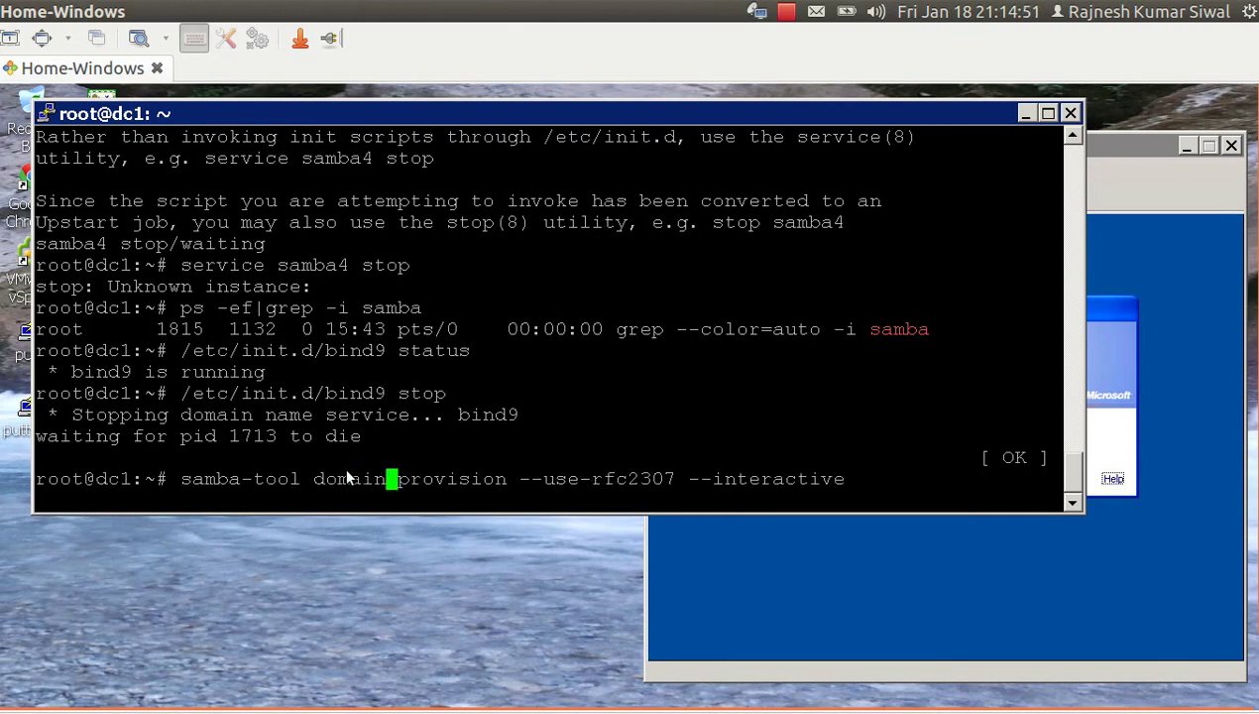
{"action": "key", "text": "Right"}
{"action": "key", "text": "Right"}
{"action": "key", "text": "Right"}
{"action": "key", "text": "Right"}
{"action": "key", "text": "Right"}
{"action": "key", "text": "Right"}
{"action": "key", "text": "Right"}
{"action": "key", "text": "Right"}
{"action": "key", "text": "Right"}
{"action": "key", "text": "Right"}
{"action": "key", "text": "Right"}
{"action": "key", "text": "Right"}
{"action": "key", "text": "Right"}
{"action": "key", "text": "Right"}
{"action": "key", "text": "Right"}
{"action": "key", "text": "Right"}
{"action": "key", "text": "Right"}
{"action": "key", "text": "Right"}
{"action": "key", "text": "Right"}
{"action": "key", "text": "Right"}
{"action": "key", "text": "Right"}
{"action": "key", "text": "Right"}
{"action": "key", "text": "Right"}
{"action": "key", "text": "Right"}
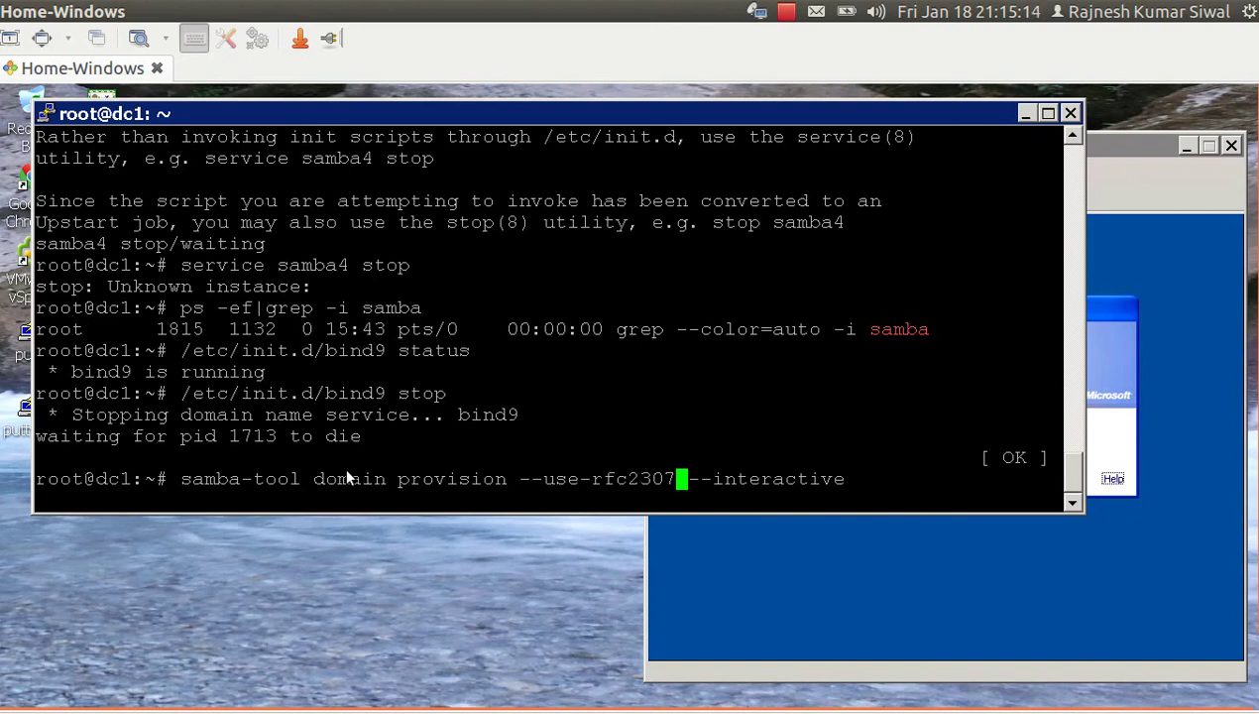
{"action": "key", "text": "Left"}
{"action": "key", "text": "Left"}
{"action": "key", "text": "Left"}
{"action": "key", "text": "Left"}
{"action": "key", "text": "Left"}
{"action": "key", "text": "Left"}
{"action": "key", "text": "Left"}
{"action": "key", "text": "Left"}
{"action": "key", "text": "Left"}
{"action": "key", "text": "Left"}
{"action": "key", "text": "Left"}
{"action": "key", "text": "Left"}
{"action": "key", "text": "Left"}
{"action": "key", "text": "Left"}
{"action": "key", "text": "Left"}
{"action": "key", "text": "Left"}
{"action": "key", "text": "Left"}
{"action": "key", "text": "Left"}
{"action": "key", "text": "Left"}
{"action": "key", "text": "Left"}
{"action": "key", "text": "Left"}
{"action": "key", "text": "Left"}
{"action": "key", "text": "Left"}
{"action": "key", "text": "Left"}
{"action": "key", "text": "Left"}
{"action": "key", "text": "Left"}
{"action": "key", "text": "Left"}
{"action": "key", "text": "Left"}
{"action": "key", "text": "Left"}
{"action": "key", "text": "Left"}
{"action": "key", "text": "Right"}
{"action": "key", "text": "Right"}
{"action": "key", "text": "Right"}
{"action": "key", "text": "Right"}
{"action": "key", "text": "Right"}
{"action": "key", "text": "Right"}
{"action": "key", "text": "Right"}
{"action": "key", "text": "Right"}
{"action": "key", "text": "Right"}
{"action": "key", "text": "Right"}
{"action": "key", "text": "Right"}
{"action": "key", "text": "Right"}
{"action": "key", "text": "Right"}
{"action": "key", "text": "Right"}
{"action": "key", "text": "Right"}
{"action": "key", "text": "Right"}
{"action": "key", "text": "Right"}
{"action": "key", "text": "Right"}
{"action": "key", "text": "Right"}
{"action": "key", "text": "Right"}
{"action": "key", "text": "Right"}
{"action": "key", "text": "Right"}
{"action": "key", "text": "Right"}
{"action": "key", "text": "Right"}
{"action": "key", "text": "Right"}
{"action": "key", "text": "Right"}
{"action": "key", "text": "Right"}
{"action": "key", "text": "Right"}
{"action": "key", "text": "Right"}
{"action": "key", "text": "Right"}
{"action": "key", "text": "Right"}
{"action": "key", "text": "Right"}
{"action": "key", "text": "Right"}
{"action": "key", "text": "Right"}
{"action": "key", "text": "Right"}
{"action": "key", "text": "Right"}
{"action": "key", "text": "Right"}
{"action": "key", "text": "Right"}
{"action": "key", "text": "Right"}
{"action": "key", "text": "Right"}
{"action": "key", "text": "Right"}
{"action": "key", "text": "Right"}
{"action": "key", "text": "Right"}
{"action": "key", "text": "ctrl+c"}
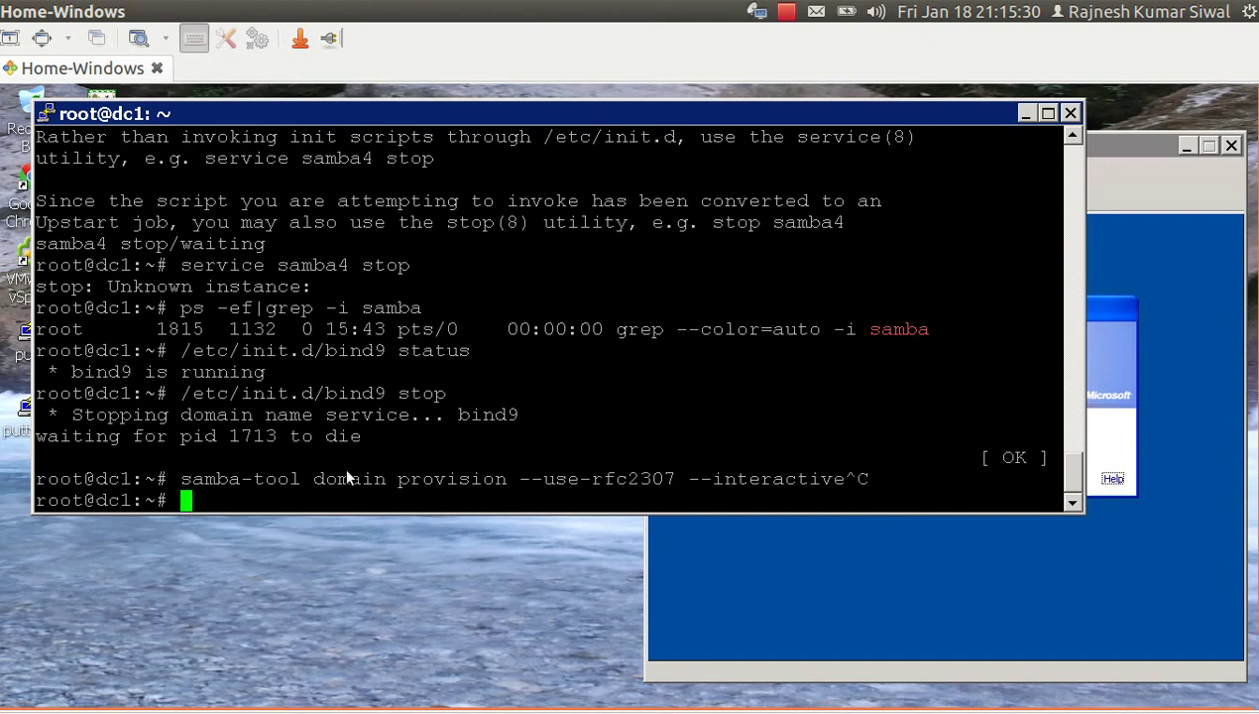
{"action": "type", "text": "ll /etc/sam"}
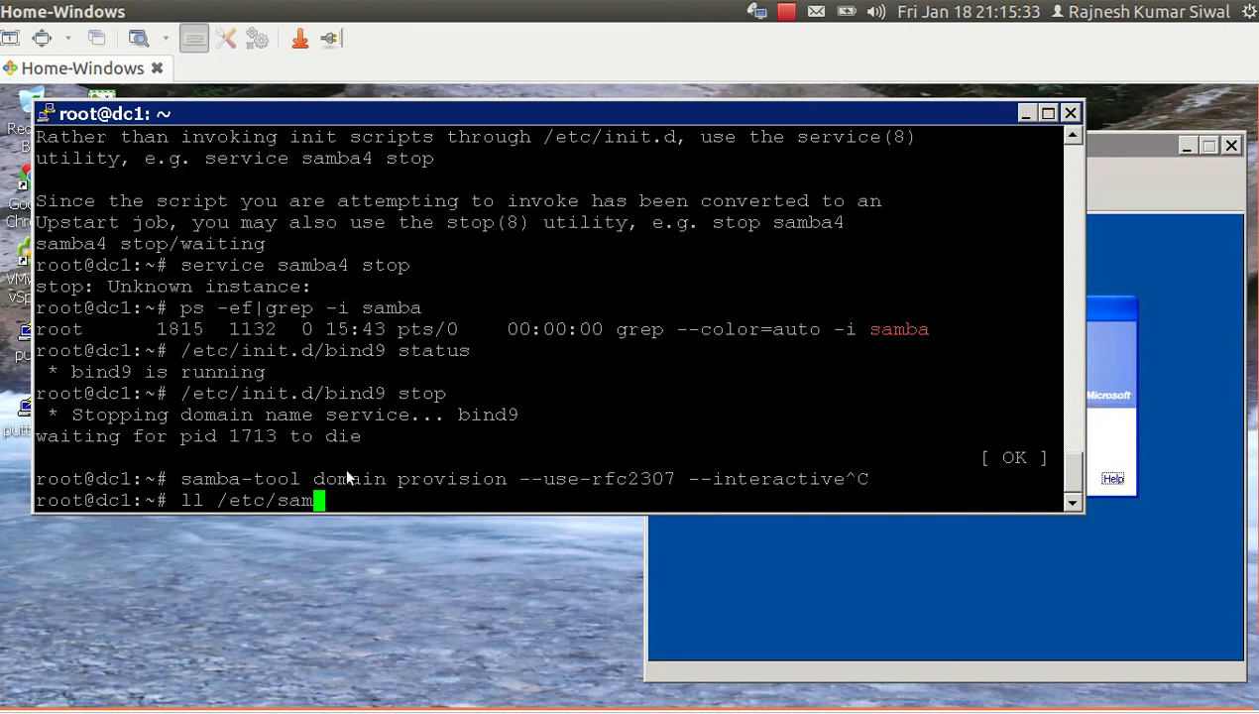
Delete /etc/samba/smb.conf with rm.
{"action": "key", "text": "Tab"}
{"action": "type", "text": "sm"}
{"action": "key", "text": "Tab"}
{"action": "key", "text": "Left"}
{"action": "key", "text": "Left"}
{"action": "key", "text": "Left"}
{"action": "key", "text": "Left"}
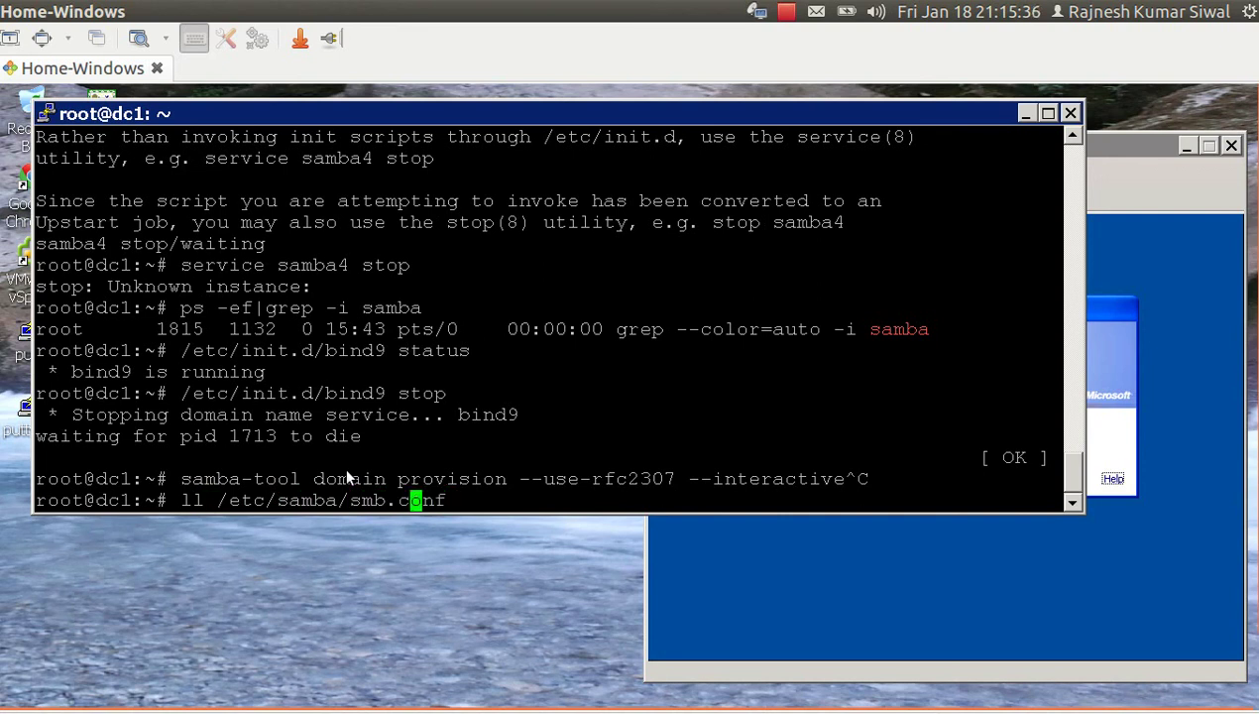
{"action": "key", "text": "Left"}
{"action": "key", "text": "Left"}
{"action": "key", "text": "Left"}
{"action": "key", "text": "Left"}
{"action": "key", "text": "Left"}
{"action": "key", "text": "Left"}
{"action": "key", "text": "Left"}
{"action": "key", "text": "Left"}
{"action": "key", "text": "Left"}
{"action": "key", "text": "Left"}
{"action": "key", "text": "Left"}
{"action": "key", "text": "Left"}
{"action": "key", "text": "Left"}
{"action": "key", "text": "Left"}
{"action": "key", "text": "Left"}
{"action": "key", "text": "Left"}
{"action": "key", "text": "Left"}
{"action": "key", "text": "Left"}
{"action": "key", "text": "Left"}
{"action": "key", "text": "Right"}
{"action": "key", "text": "Right"}
{"action": "key", "text": "BackSpace"}
{"action": "key", "text": "BackSpace"}
{"action": "type", "text": "rm"}
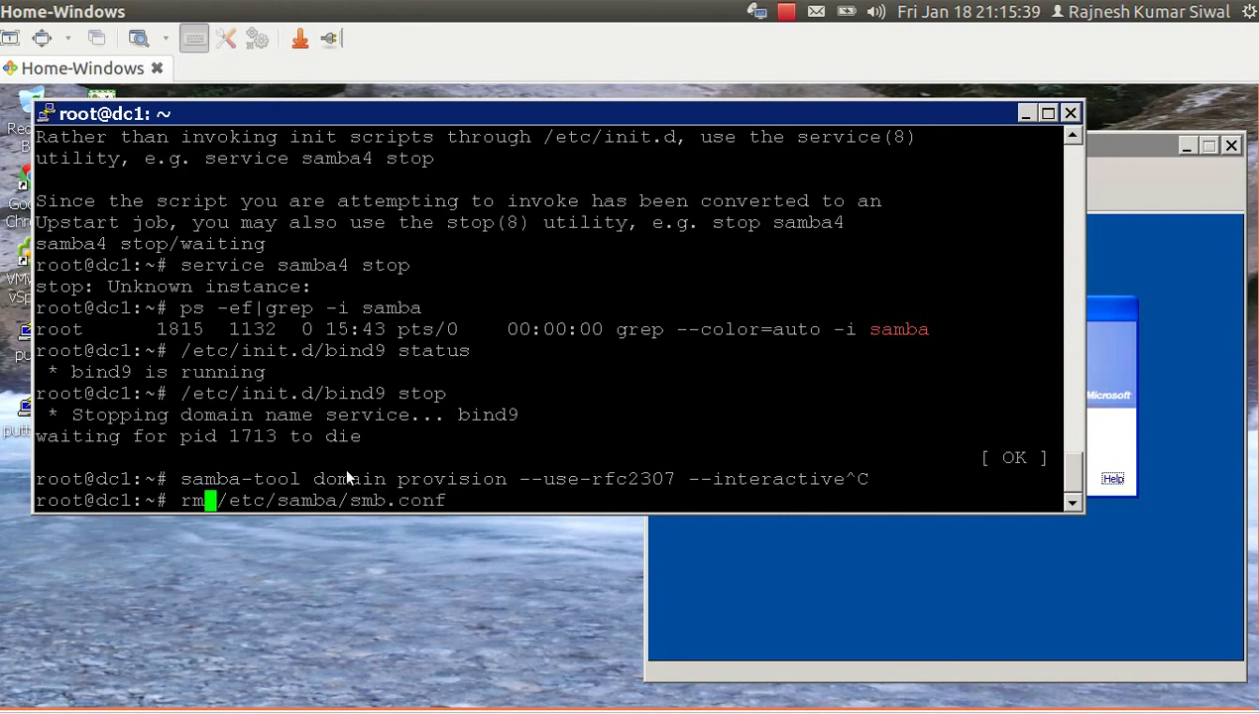
{"action": "key", "text": "Return"}
Recall 'samba-tool domain provision --use-rfc2307 --interactive' from history and run it.
{"action": "key", "text": "Up"}
{"action": "key", "text": "Up"}
{"action": "key", "text": "Up"}
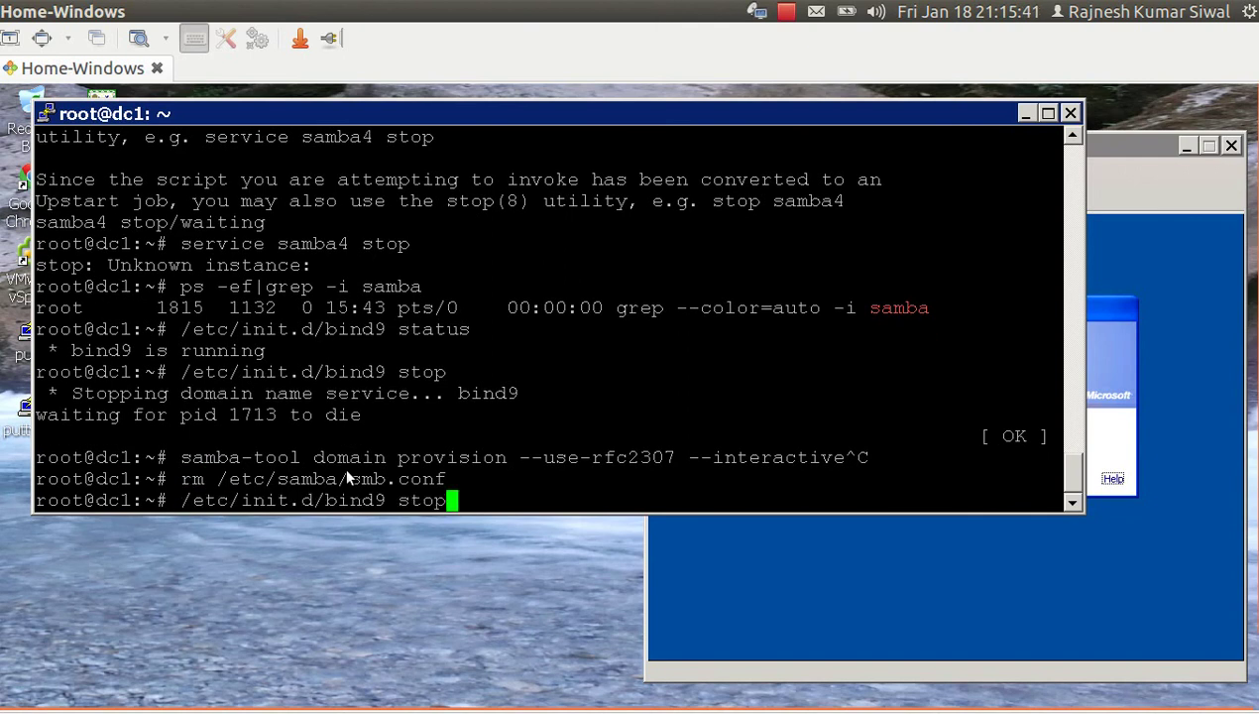
{"action": "key", "text": "Down"}
{"action": "key", "text": "Down"}
{"action": "key", "text": "ctrl+r"}
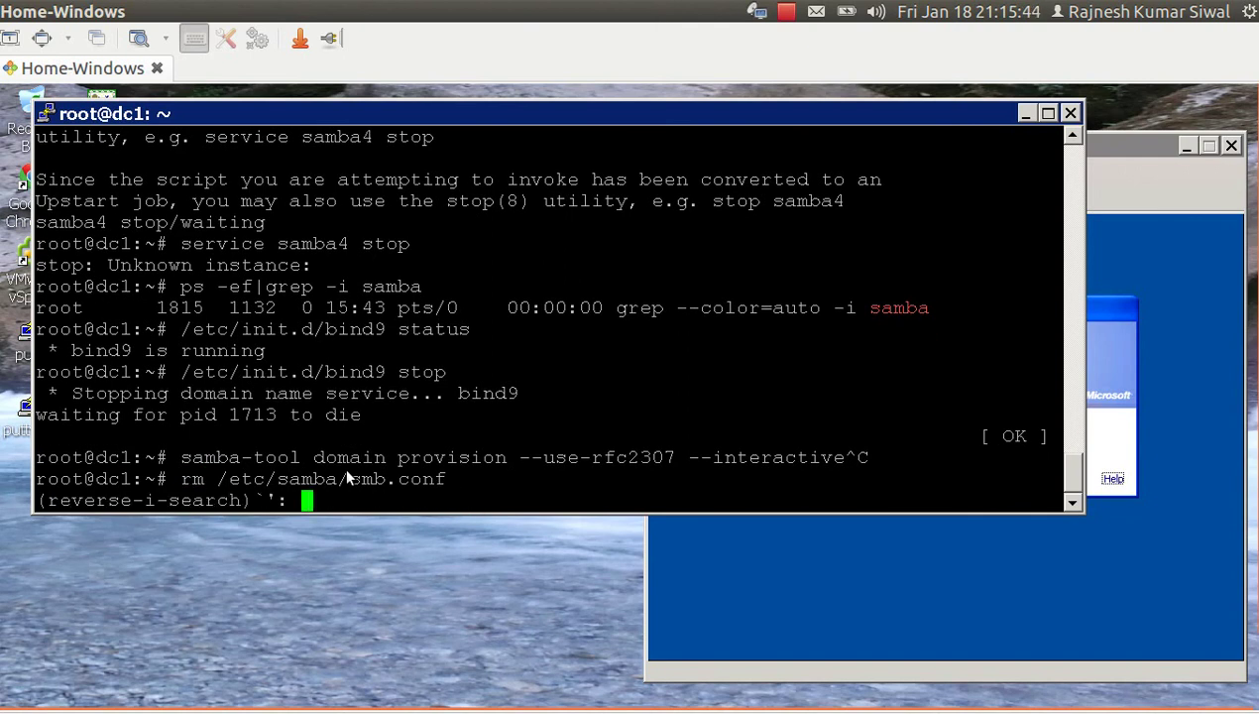
{"action": "type", "text": "sam"}
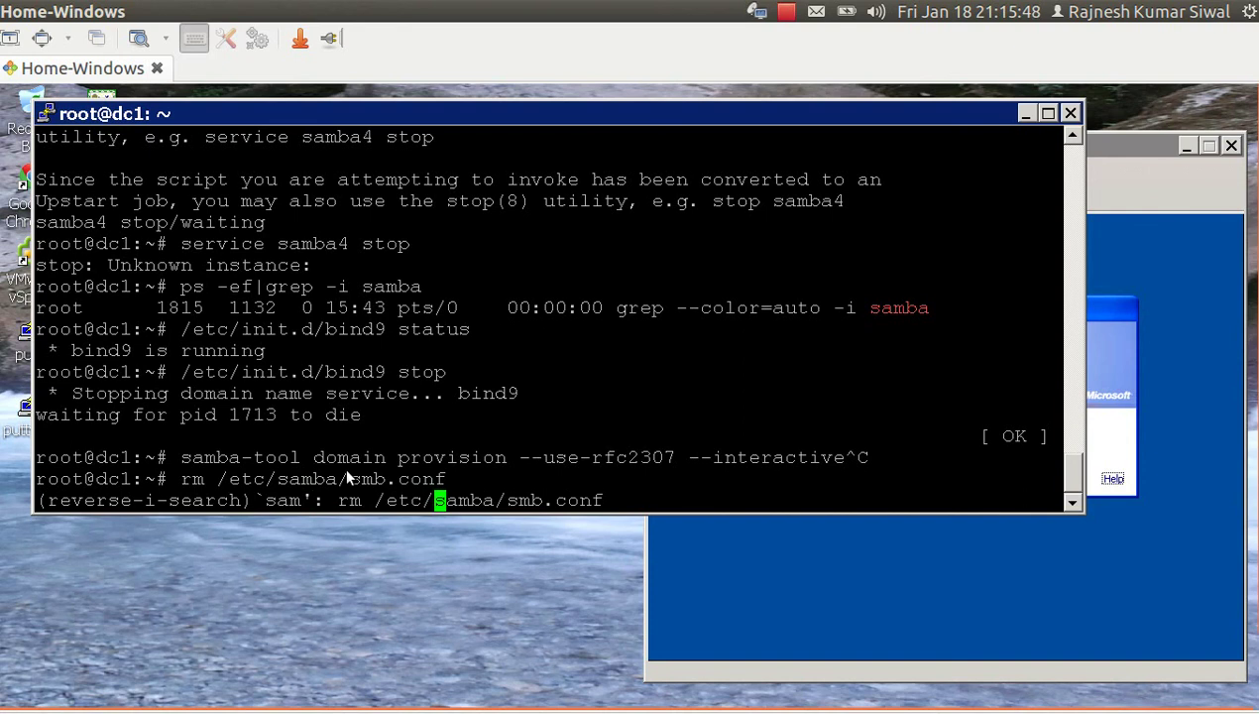
{"action": "key", "text": "ctrl+c"}
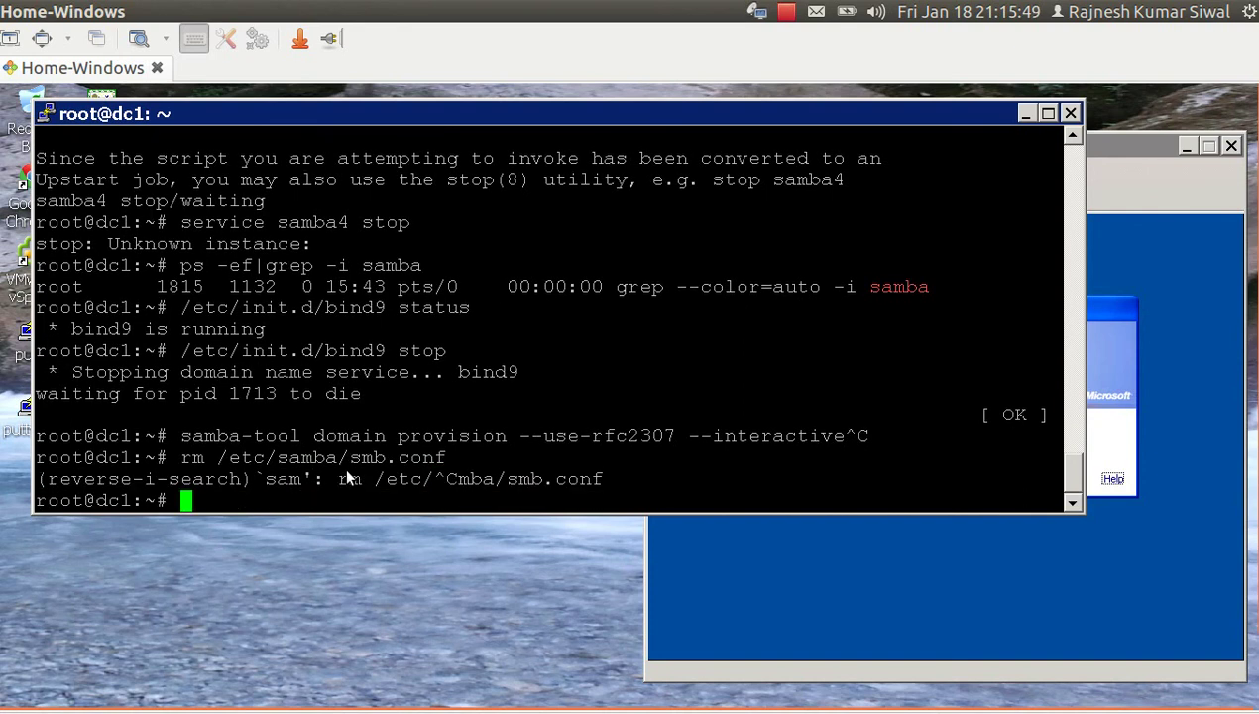
{"action": "key", "text": "ctrl+r"}
{"action": "type", "text": "samba-to"}
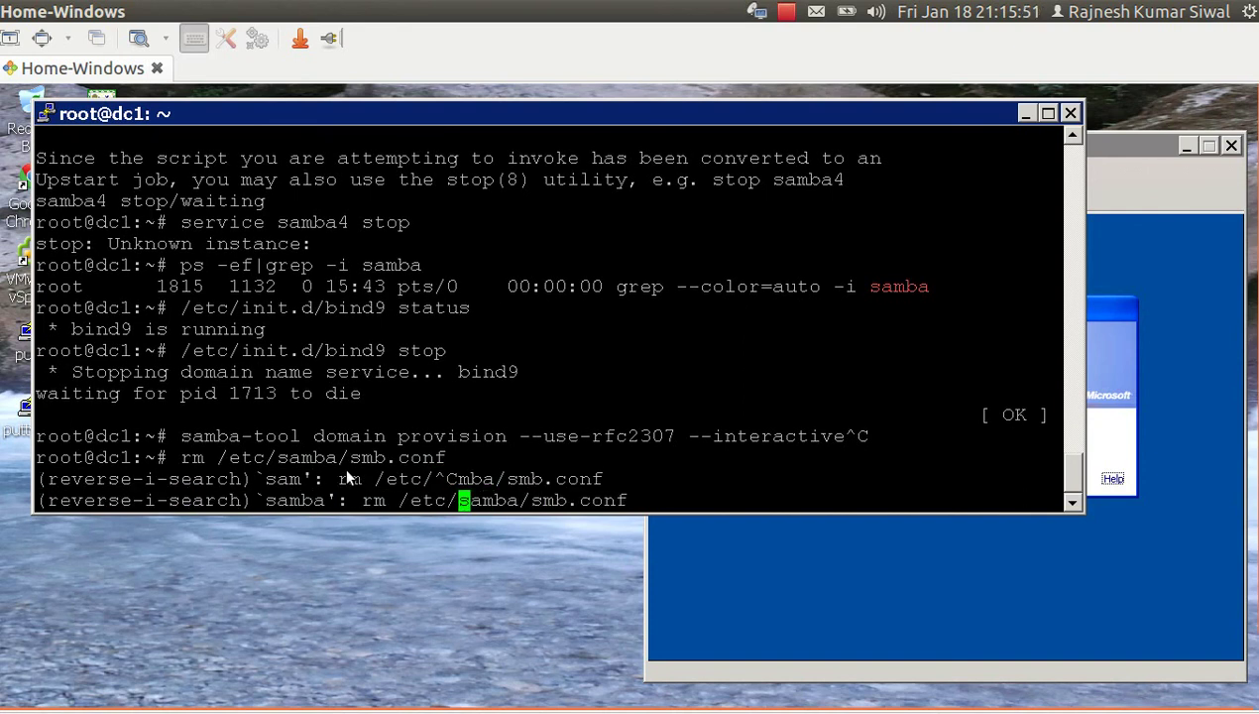
{"action": "key", "text": "Escape"}
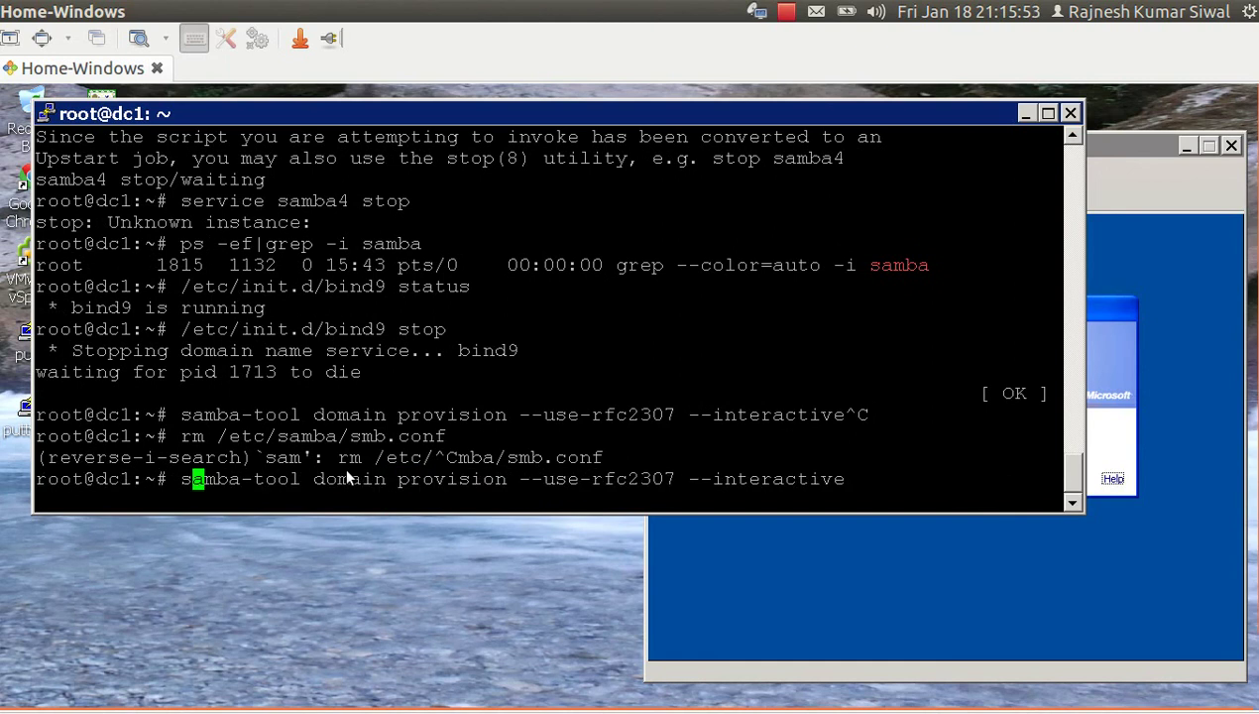
{"action": "key", "text": "Right"}
{"action": "key", "text": "Right"}
{"action": "key", "text": "Right"}
{"action": "key", "text": "Right"}
{"action": "key", "text": "Right"}
{"action": "key", "text": "Right"}
{"action": "key", "text": "Right"}
{"action": "key", "text": "Right"}
{"action": "key", "text": "Right"}
{"action": "key", "text": "Right"}
{"action": "key", "text": "Right"}
{"action": "key", "text": "Right"}
{"action": "key", "text": "Right"}
{"action": "key", "text": "Right"}
{"action": "key", "text": "Right"}
{"action": "key", "text": "Right"}
{"action": "key", "text": "Right"}
{"action": "key", "text": "Right"}
{"action": "key", "text": "Right"}
{"action": "key", "text": "Right"}
{"action": "key", "text": "Right"}
{"action": "key", "text": "Right"}
{"action": "key", "text": "Right"}
{"action": "key", "text": "Right"}
{"action": "key", "text": "Right"}
{"action": "key", "text": "Right"}
{"action": "key", "text": "Right"}
{"action": "key", "text": "Right"}
{"action": "key", "text": "Right"}
{"action": "key", "text": "Right"}
{"action": "key", "text": "Right"}
{"action": "key", "text": "Right"}
{"action": "key", "text": "Right"}
{"action": "key", "text": "Right"}
{"action": "key", "text": "Right"}
{"action": "key", "text": "Right"}
{"action": "key", "text": "Right"}
{"action": "key", "text": "Right"}
{"action": "key", "text": "Right"}
{"action": "key", "text": "Right"}
{"action": "key", "text": "Return"}
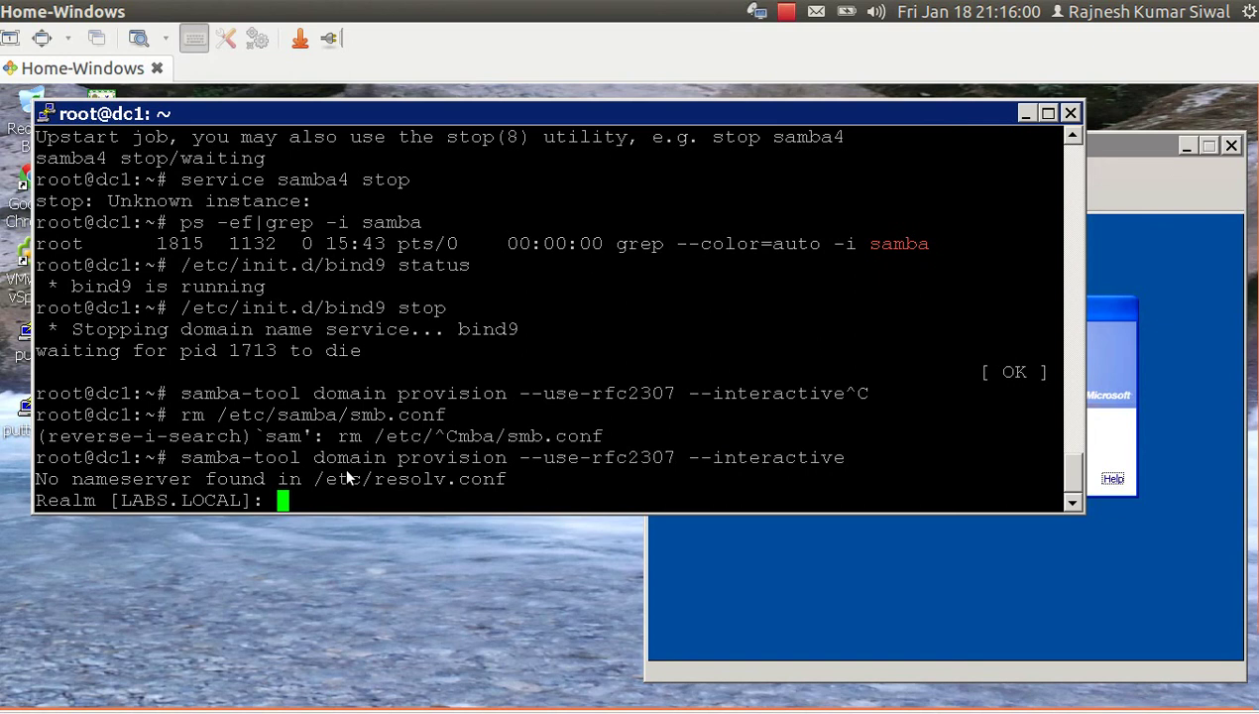
Abort the provisioning and add a second nameserver line to /etc/resolv.conf.
{"action": "key", "text": "ctrl+c"}
{"action": "type", "text": "vim /"}
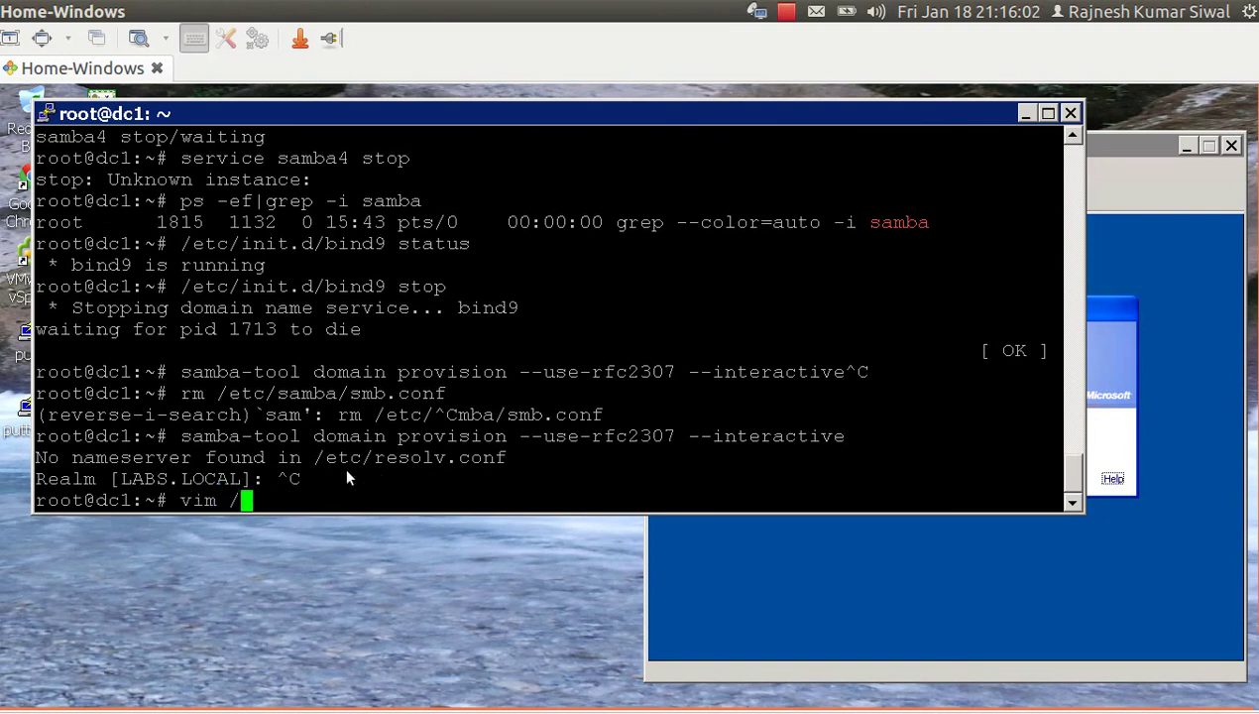
{"action": "type", "text": "etc/r"}
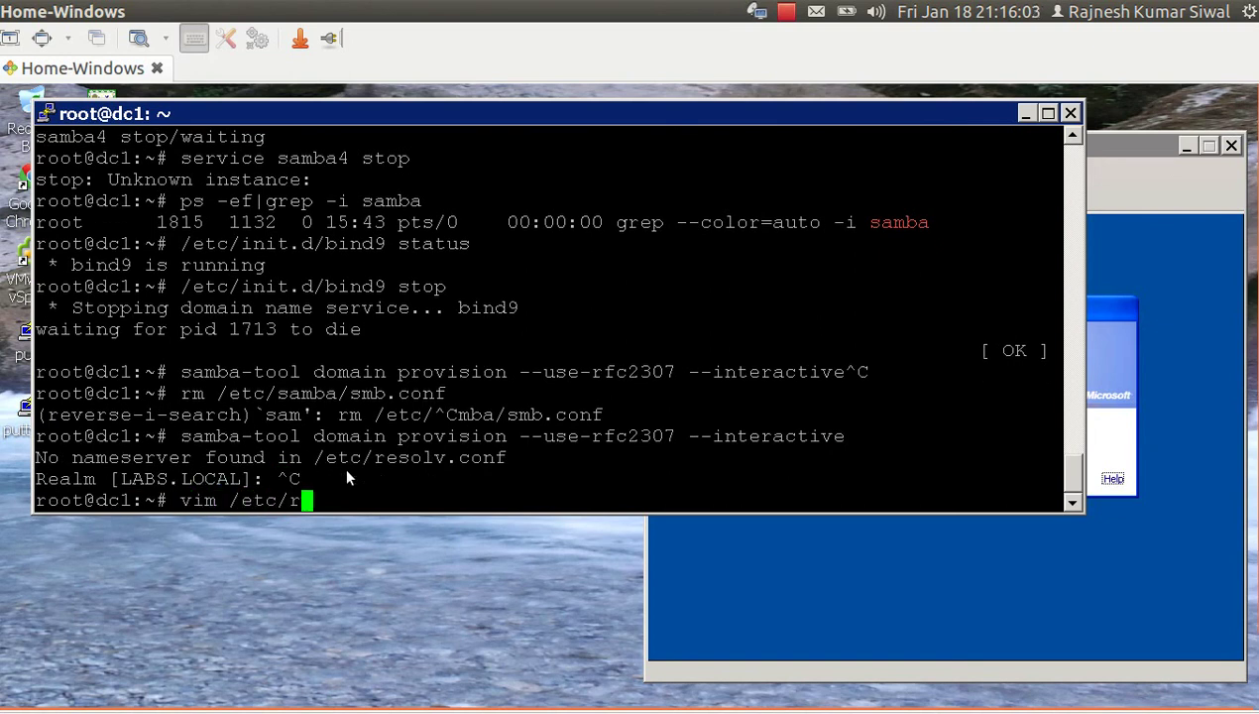
{"action": "type", "text": "esolv.conf"}
{"action": "key", "text": "Return"}
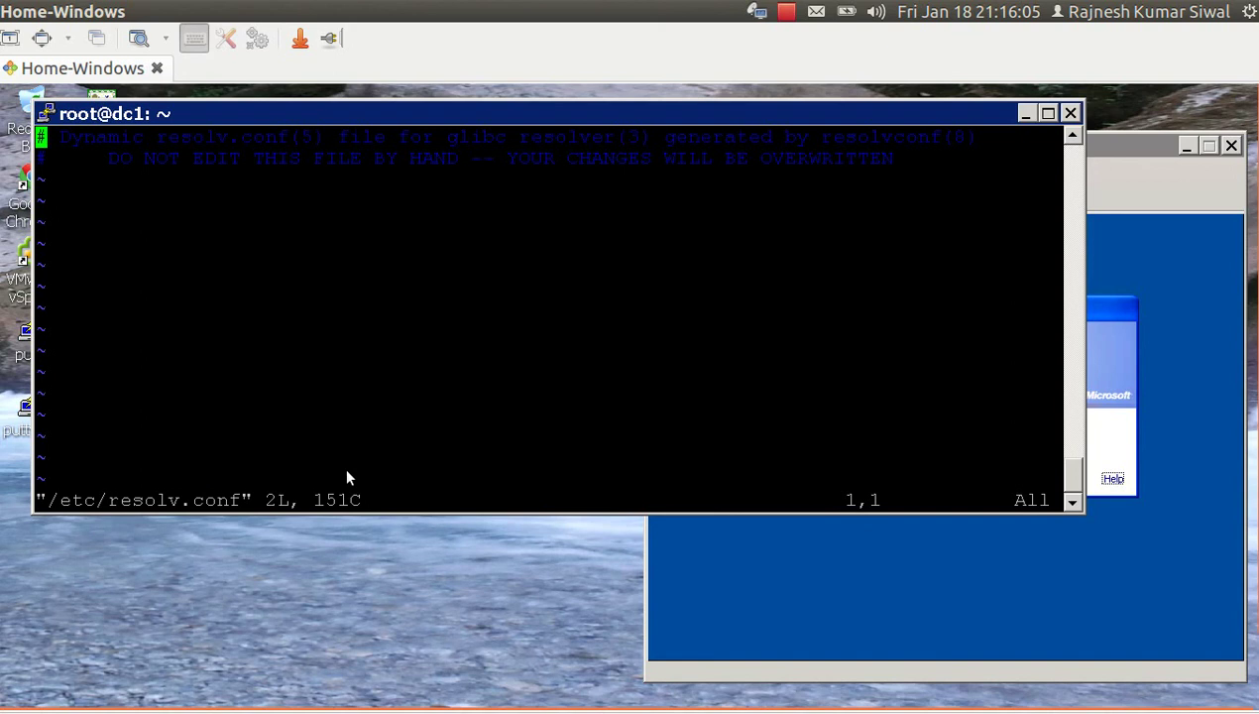
{"action": "key", "text": "Down"}
{"action": "key", "text": "Up"}
{"action": "type", "text": ":"}
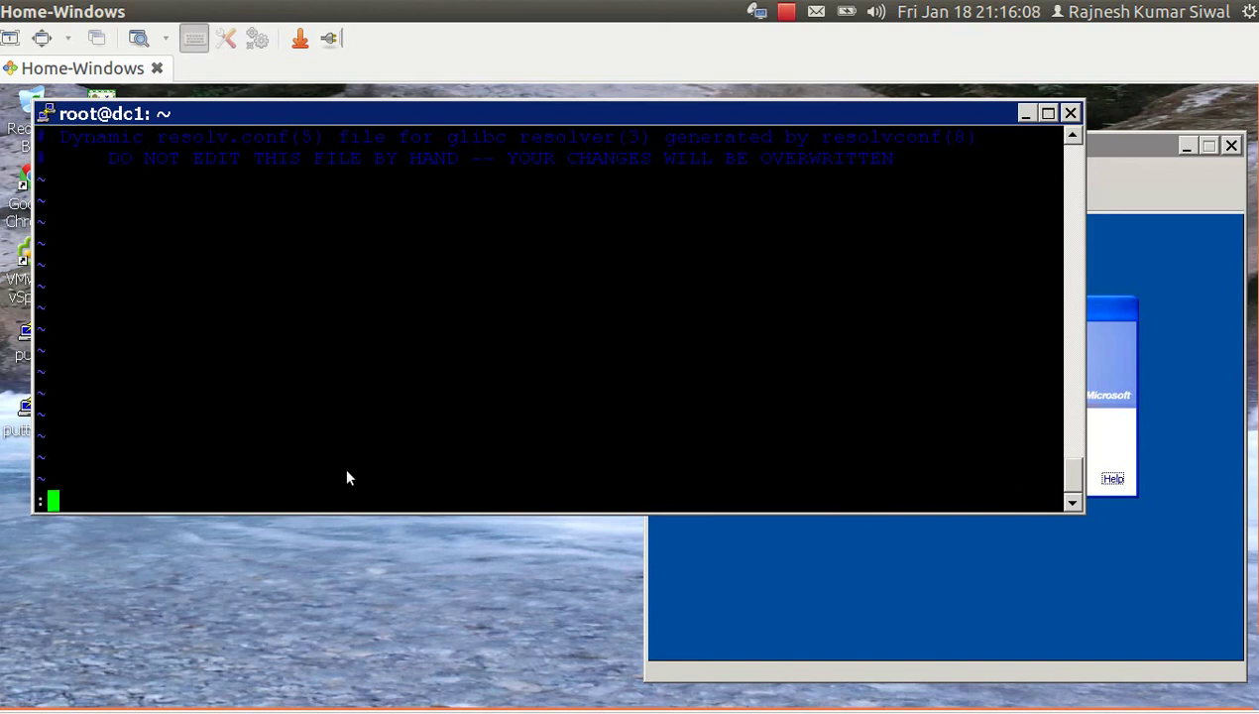
{"action": "key", "text": "Escape"}
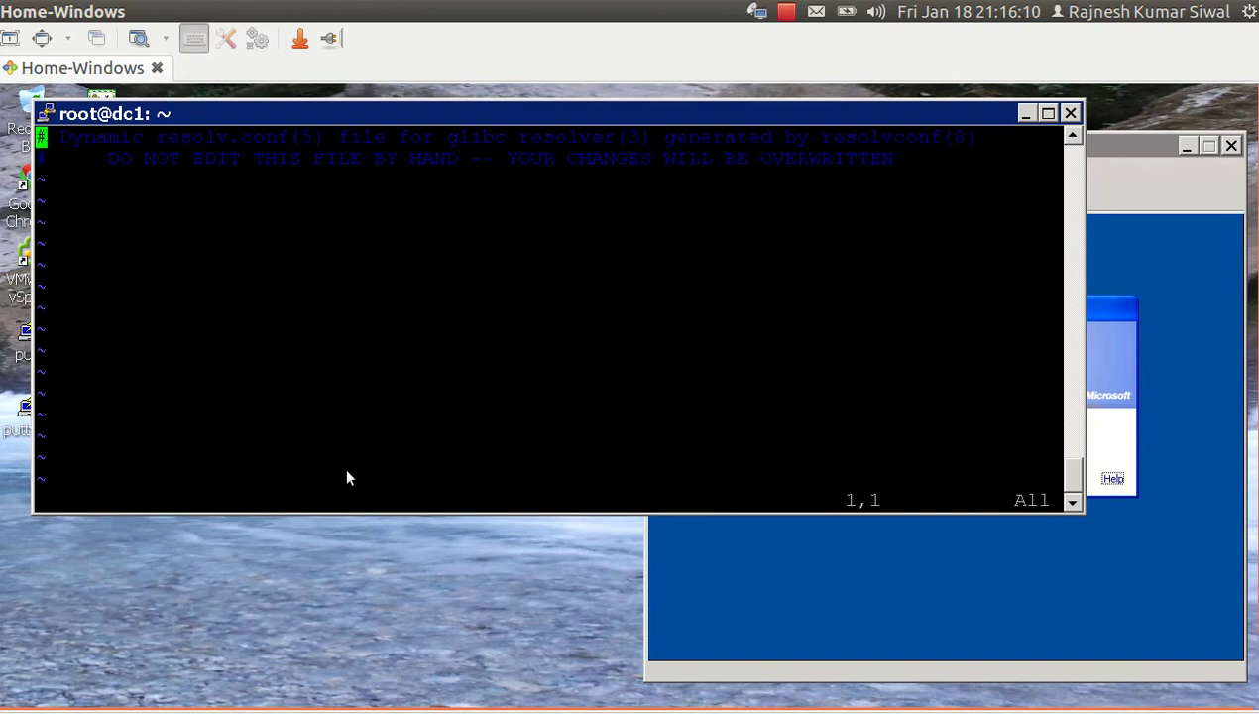
{"action": "key", "text": "shift+g"}
{"action": "type", "text": "o"}
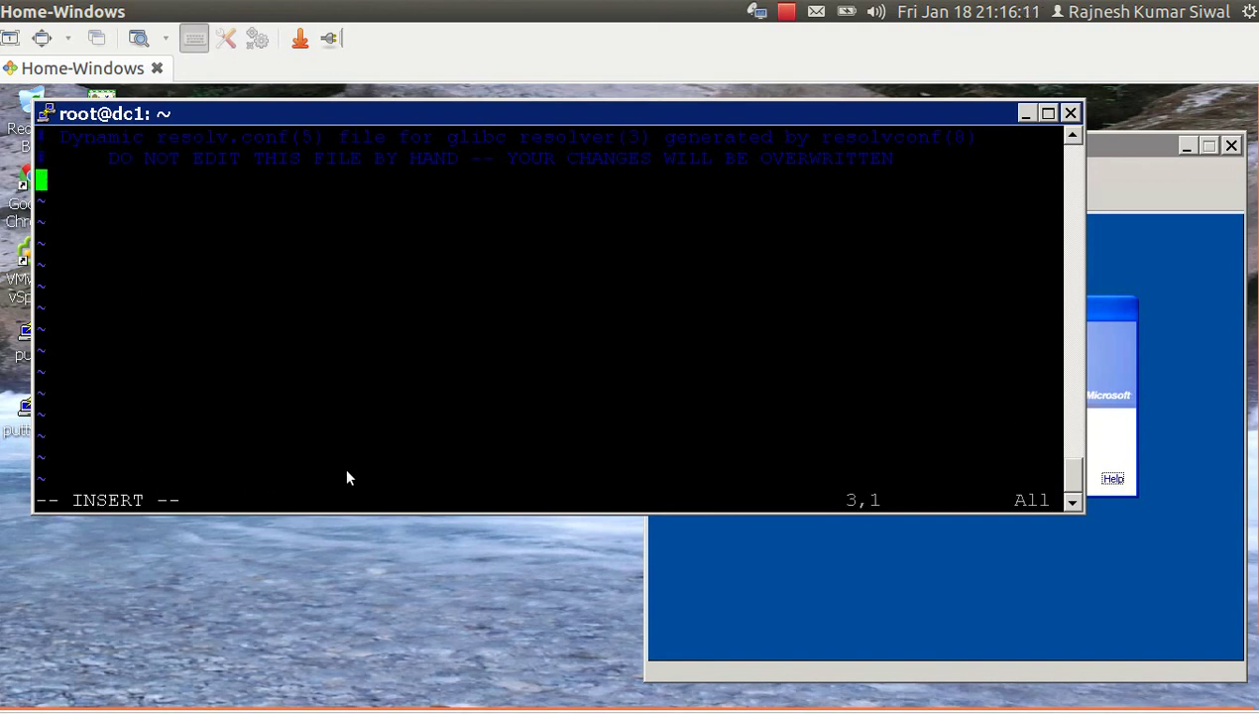
{"action": "type", "text": "name"}
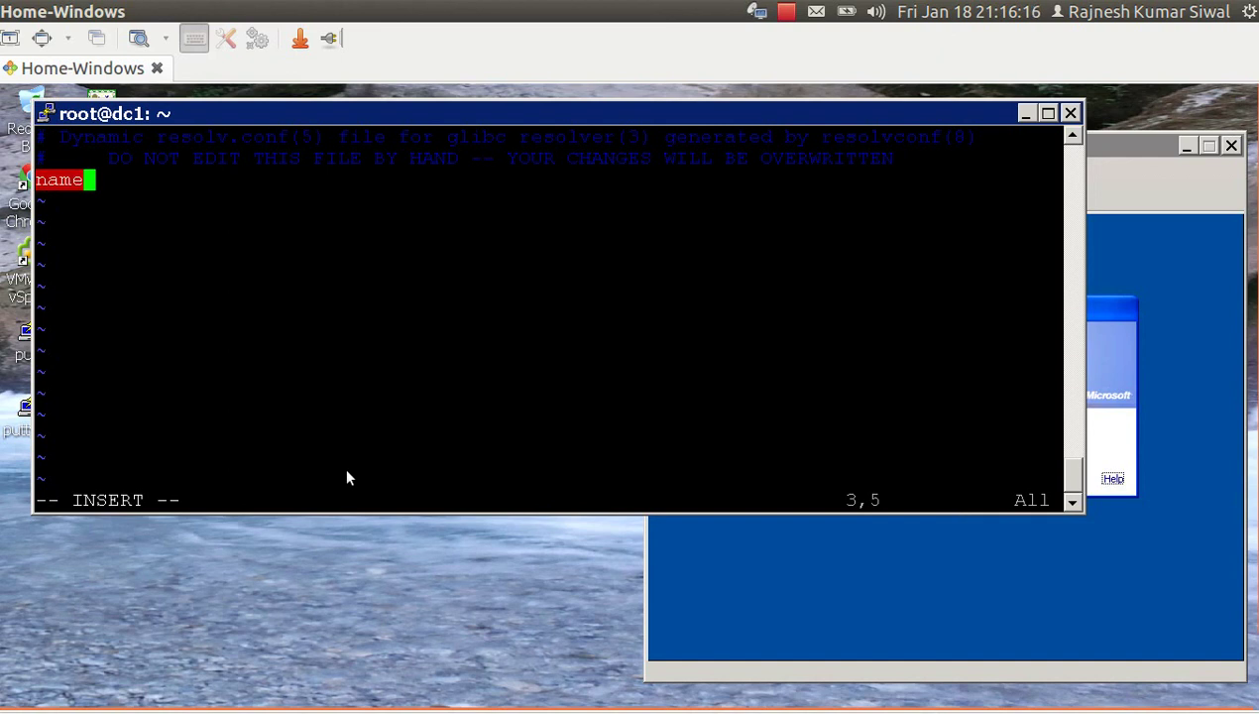
{"action": "type", "text": "server"}
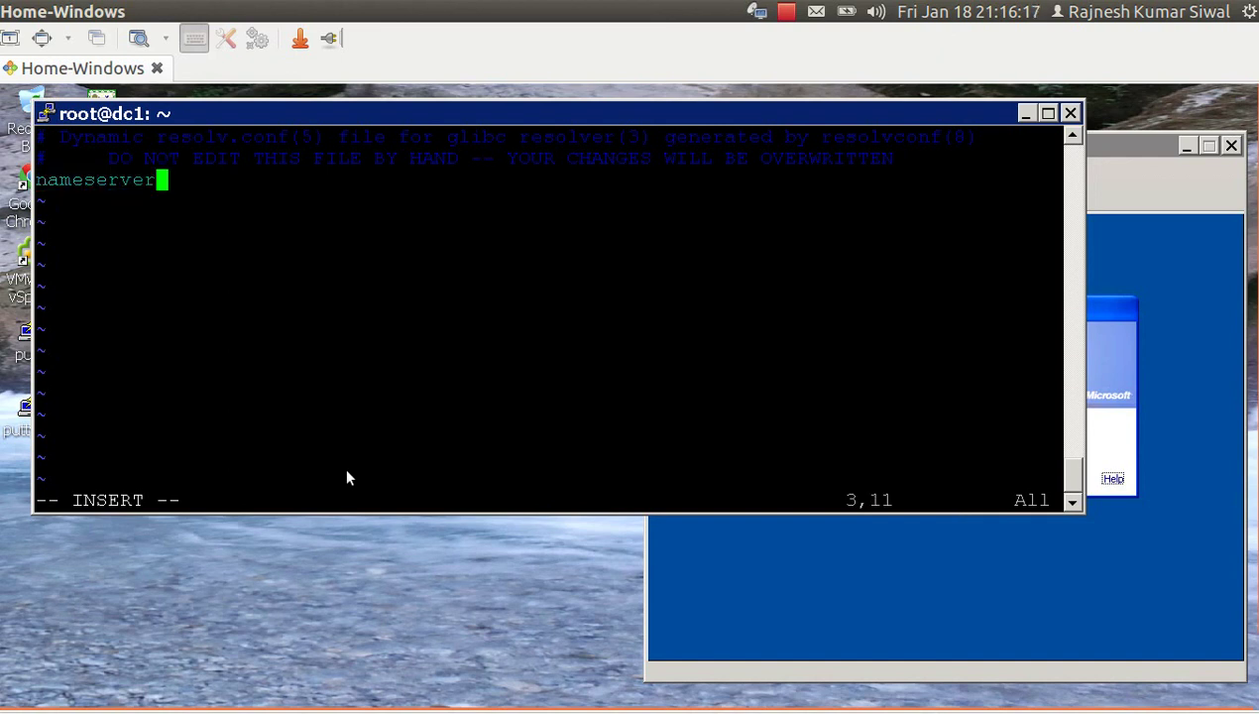
{"action": "type", "text": " 192.168.1.21"}
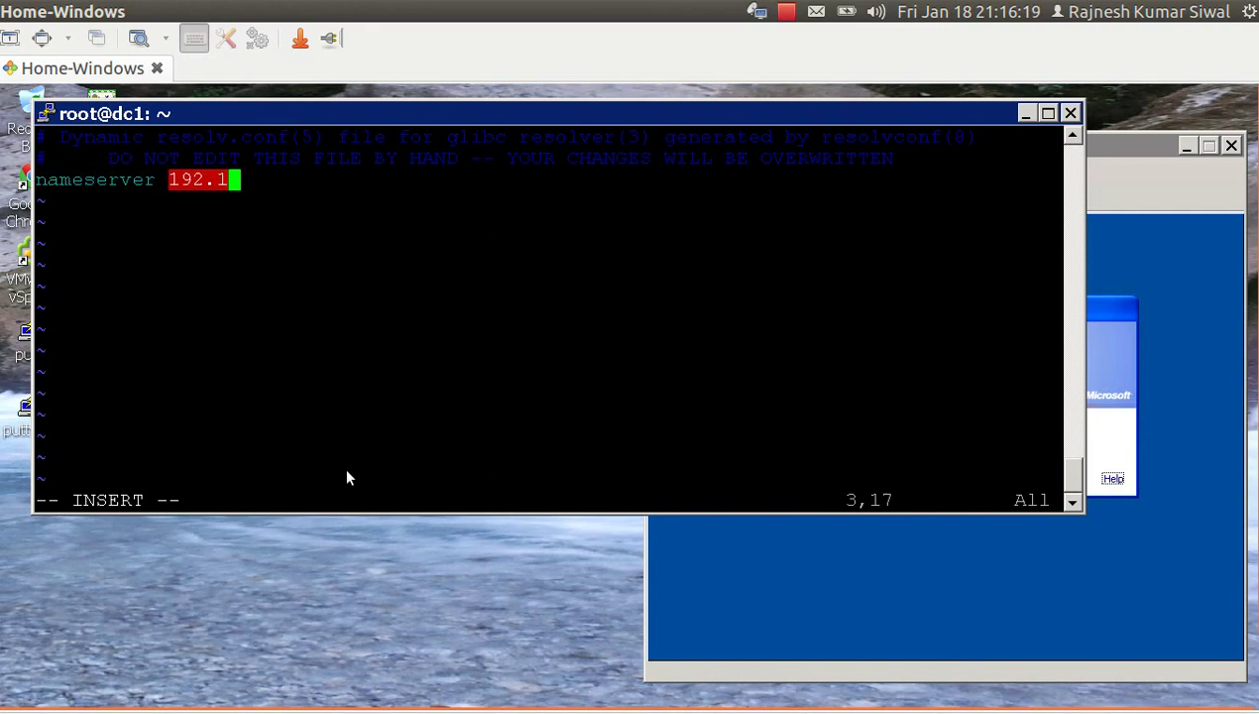
{"action": "key", "text": "Escape"}
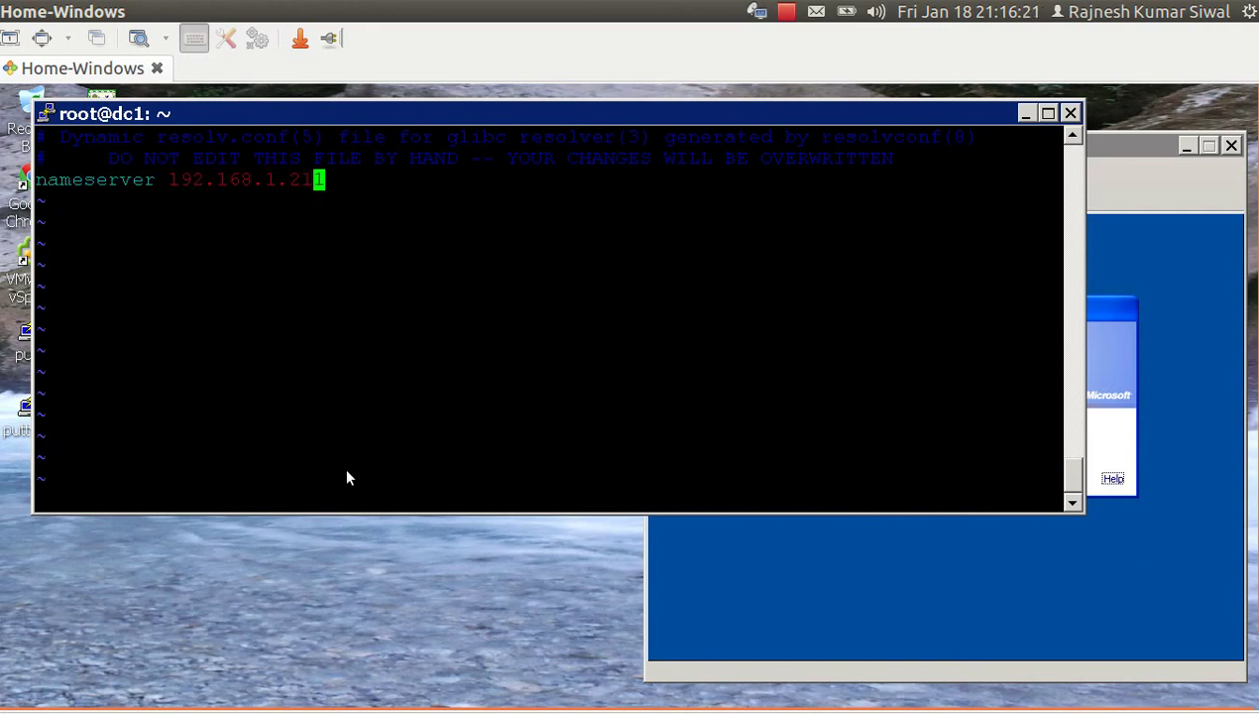
{"action": "type", "text": ":wq"}
{"action": "key", "text": "Return"}
Check the server's network address with ifconfig.
{"action": "type", "text": "ifco"}
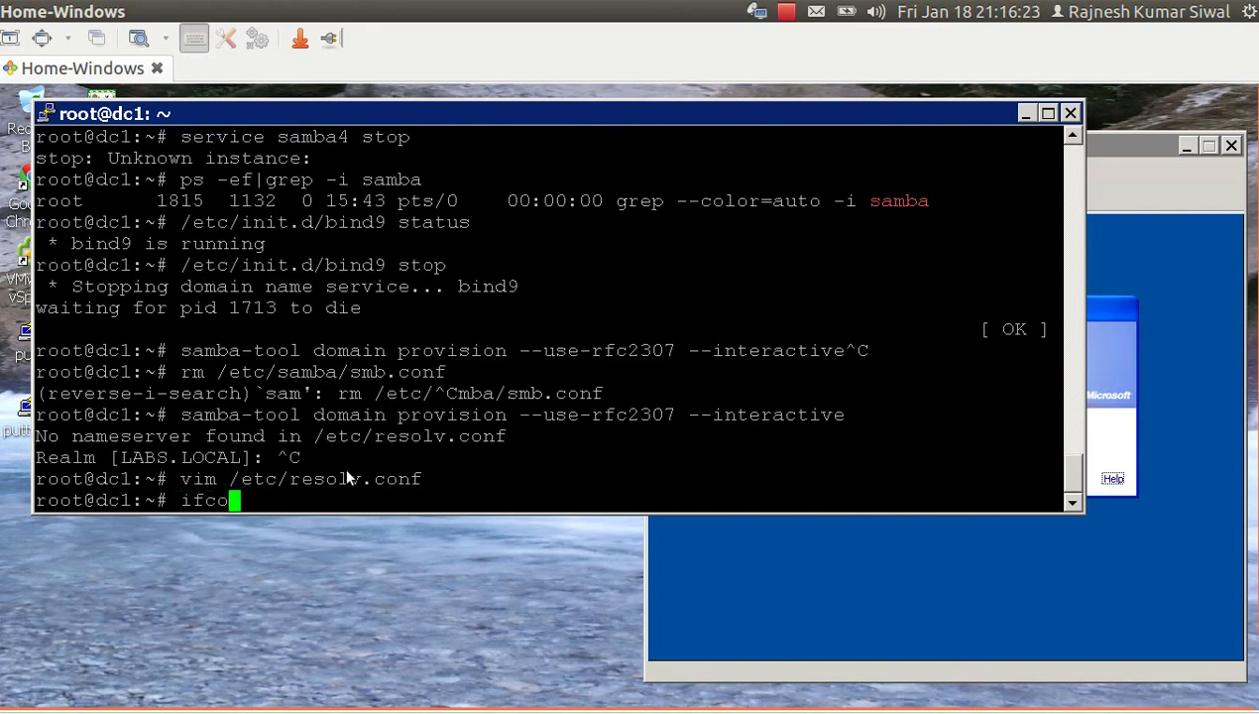
{"action": "key", "text": "Tab"}
{"action": "key", "text": "Return"}
{"action": "scroll", "coordinate": [343, 464], "scroll_direction": "up", "scroll_amount": 3}
Reopen resolv.conf, correct the second nameserver to 192.168.1.205, and save.
{"action": "key", "text": "Up"}
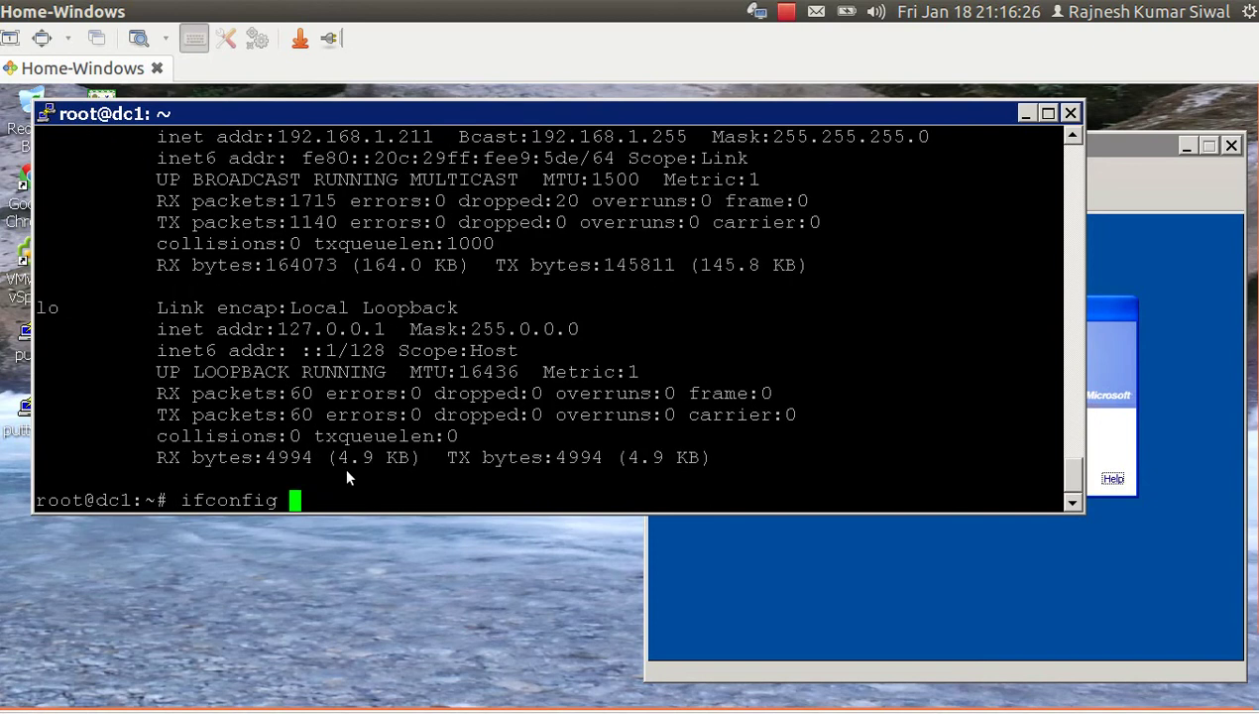
{"action": "key", "text": "Up"}
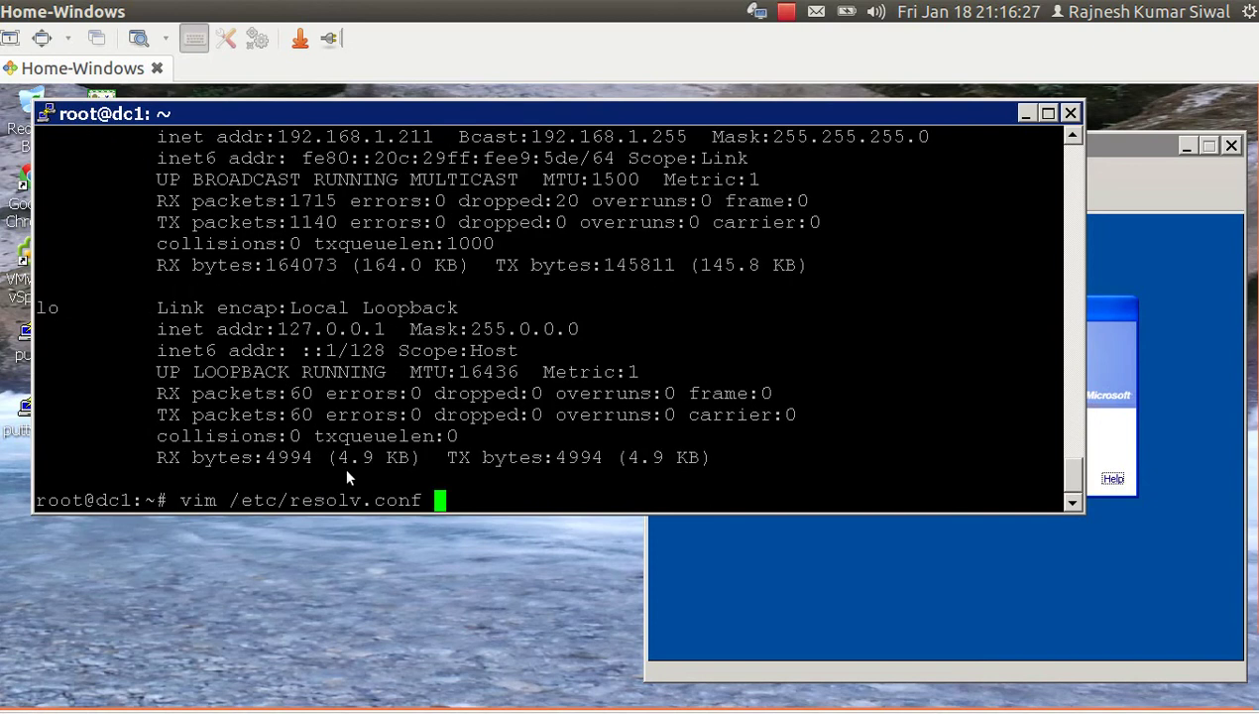
{"action": "key", "text": "Return"}
{"action": "key", "text": "Down"}
{"action": "key", "text": "Down"}
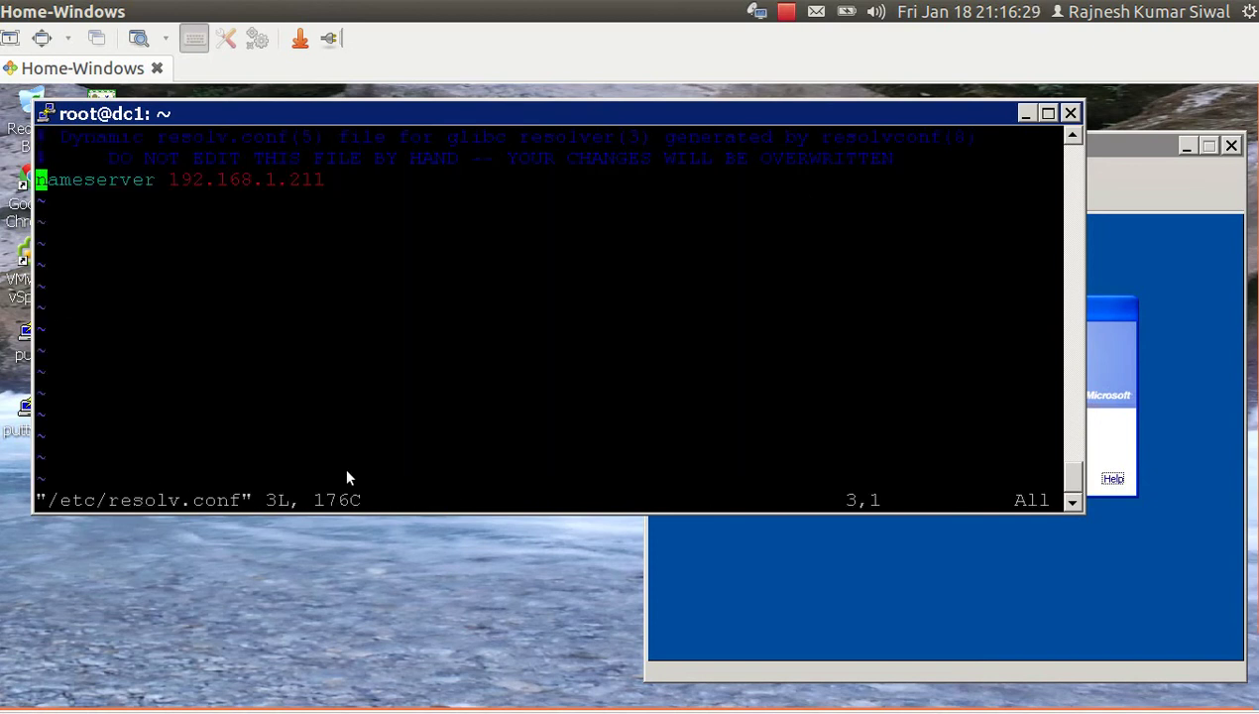
{"action": "key", "text": "y"}
{"action": "key", "text": "y"}
{"action": "key", "text": "p"}
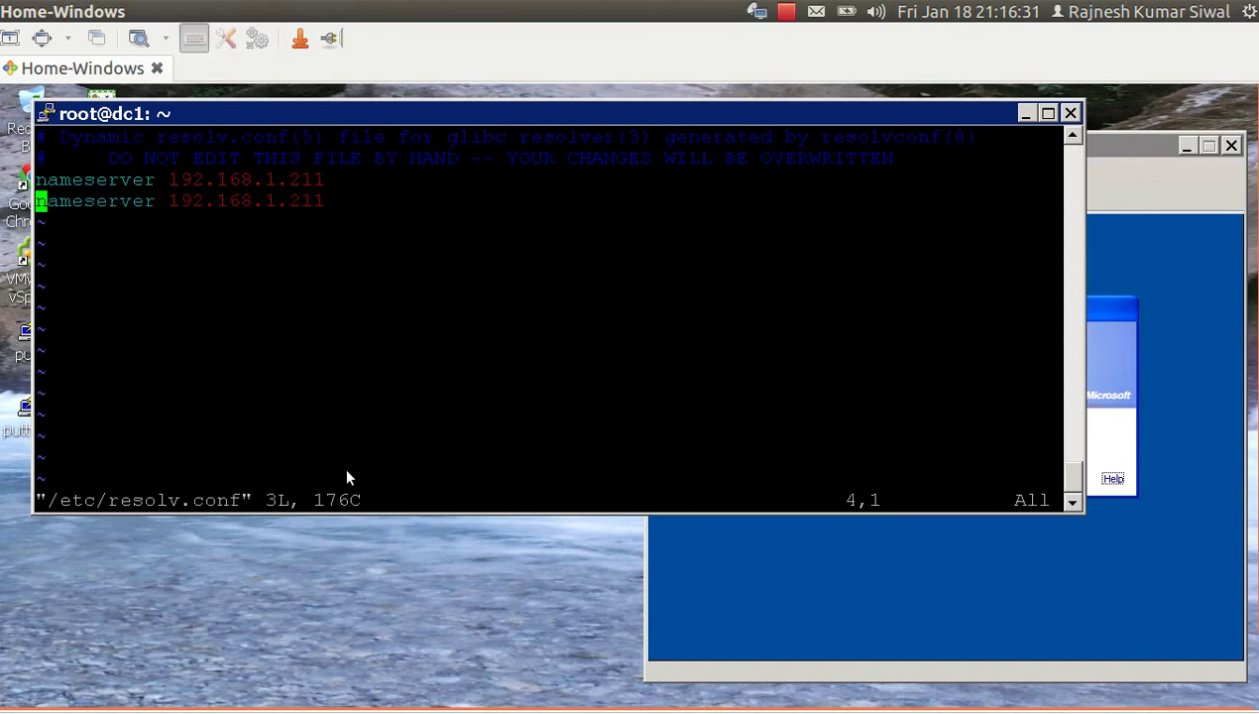
{"action": "key", "text": "Right"}
{"action": "key", "text": "Right"}
{"action": "key", "text": "Right"}
{"action": "key", "text": "Right"}
{"action": "key", "text": "Right"}
{"action": "key", "text": "Right"}
{"action": "key", "text": "Right"}
{"action": "key", "text": "Right"}
{"action": "key", "text": "Right"}
{"action": "key", "text": "Right"}
{"action": "key", "text": "Right"}
{"action": "key", "text": "Right"}
{"action": "key", "text": "Right"}
{"action": "key", "text": "Right"}
{"action": "key", "text": "Right"}
{"action": "key", "text": "Right"}
{"action": "key", "text": "Right"}
{"action": "key", "text": "Right"}
{"action": "key", "text": "Right"}
{"action": "key", "text": "Right"}
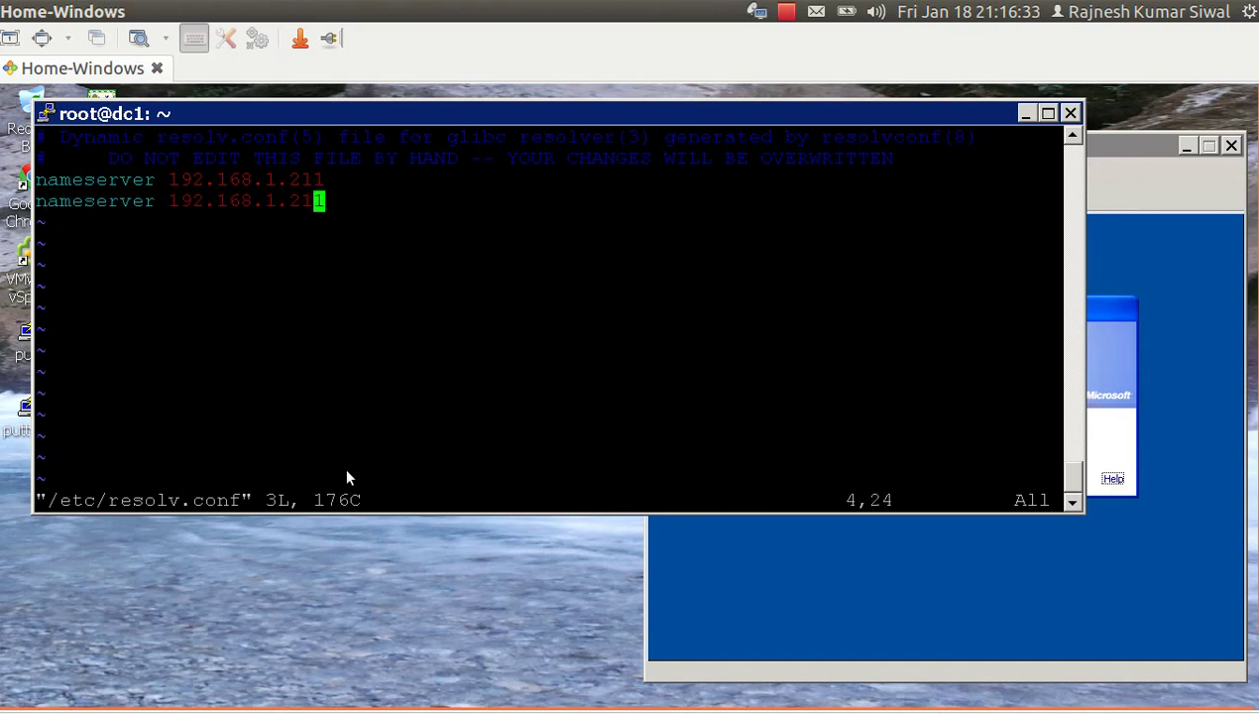
{"action": "key", "text": "x"}
{"action": "key", "text": "x"}
{"action": "type", "text": "a0"}
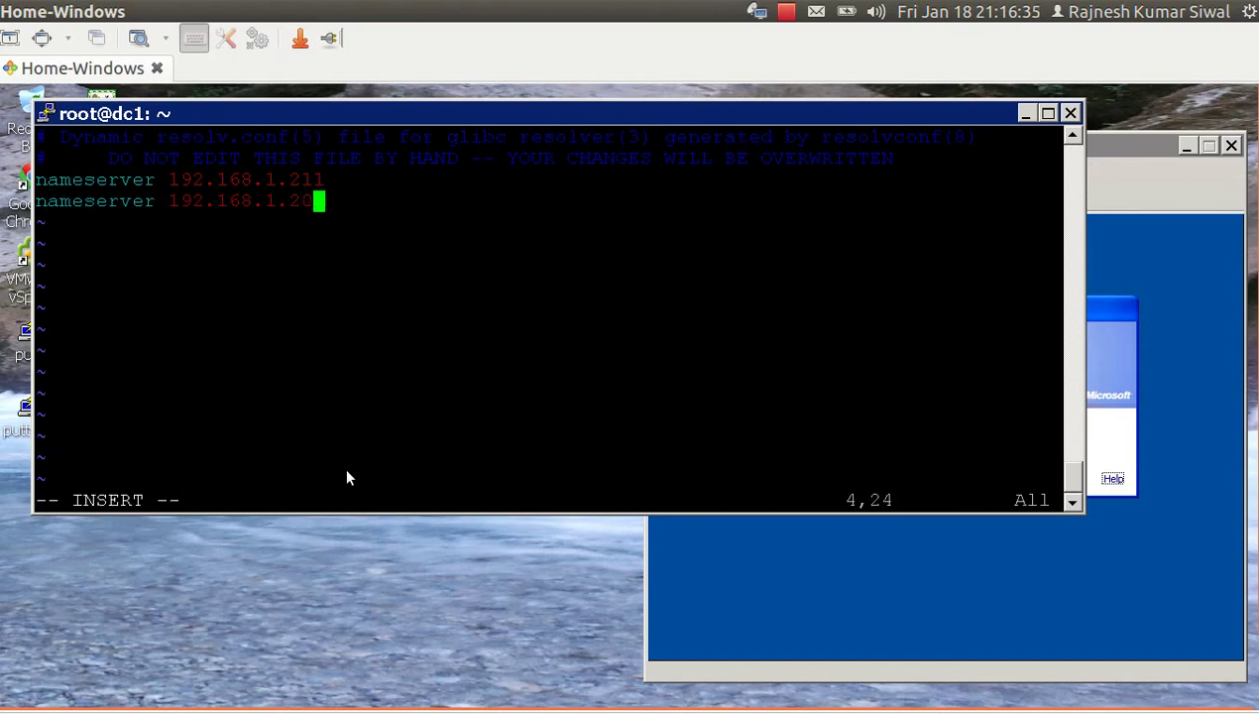
{"action": "type", "text": "5"}
{"action": "key", "text": "Escape"}
{"action": "type", "text": ":wq"}
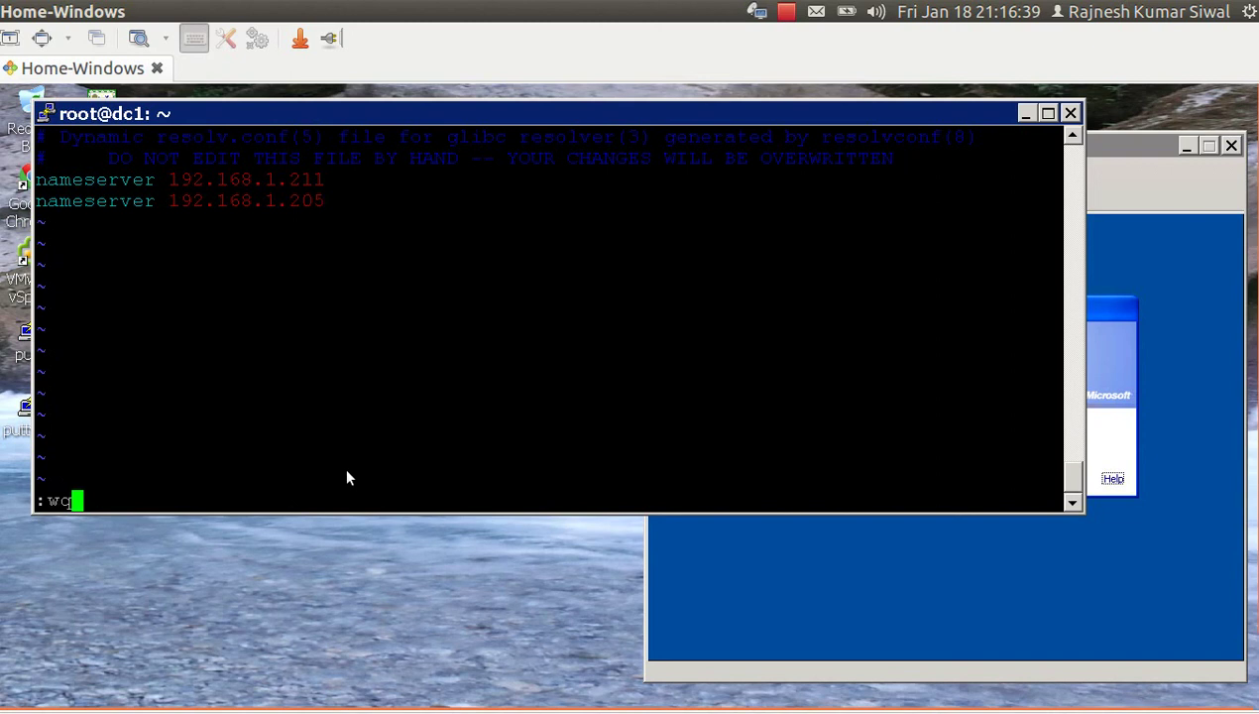
{"action": "key", "text": "Return"}
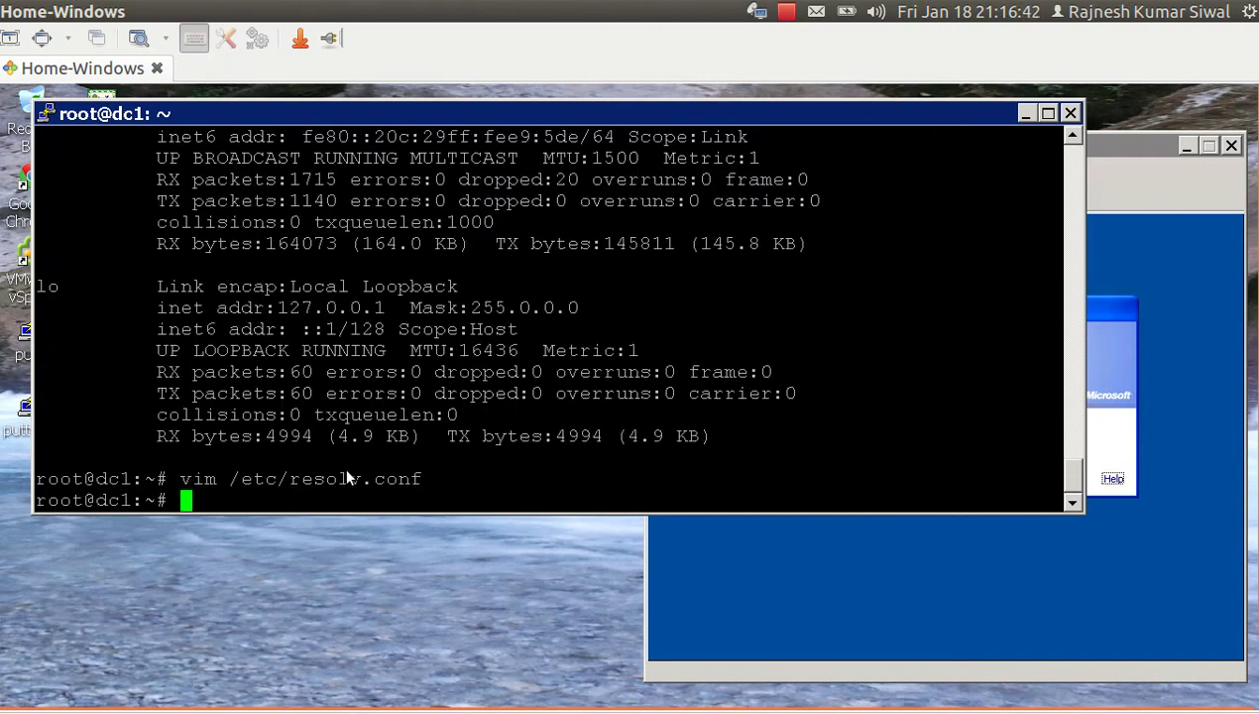
{"action": "key", "text": "Up"}
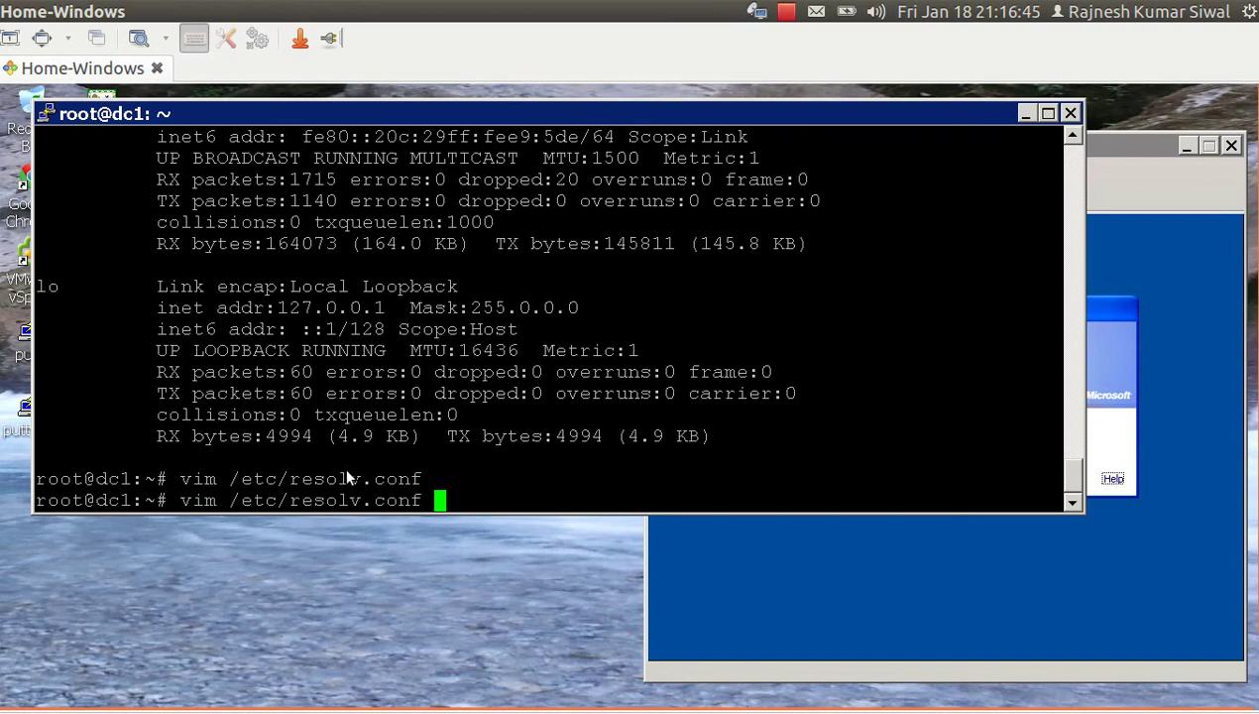
Rerun 'samba-tool domain provision --use-rfc2307 --interactive' from command history.
{"action": "key", "text": "Up"}
{"action": "key", "text": "Down"}
{"action": "key", "text": "Up"}
{"action": "key", "text": "Up"}
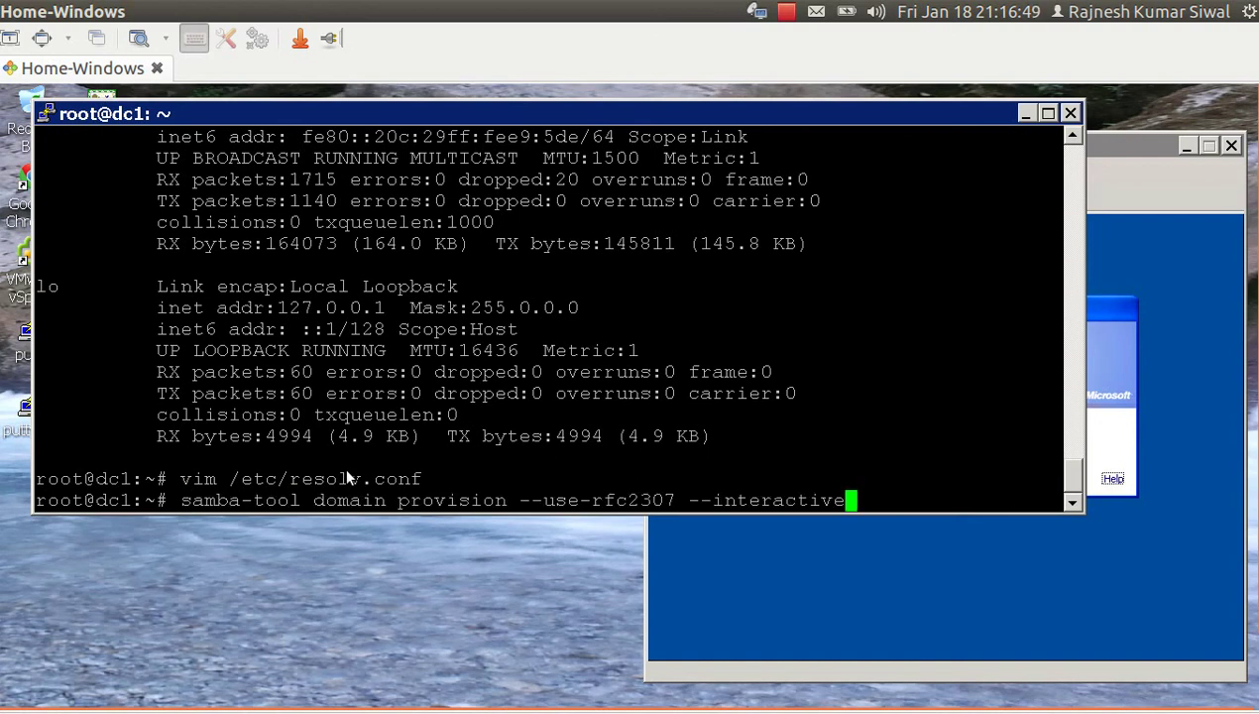
{"action": "key", "text": "Return"}
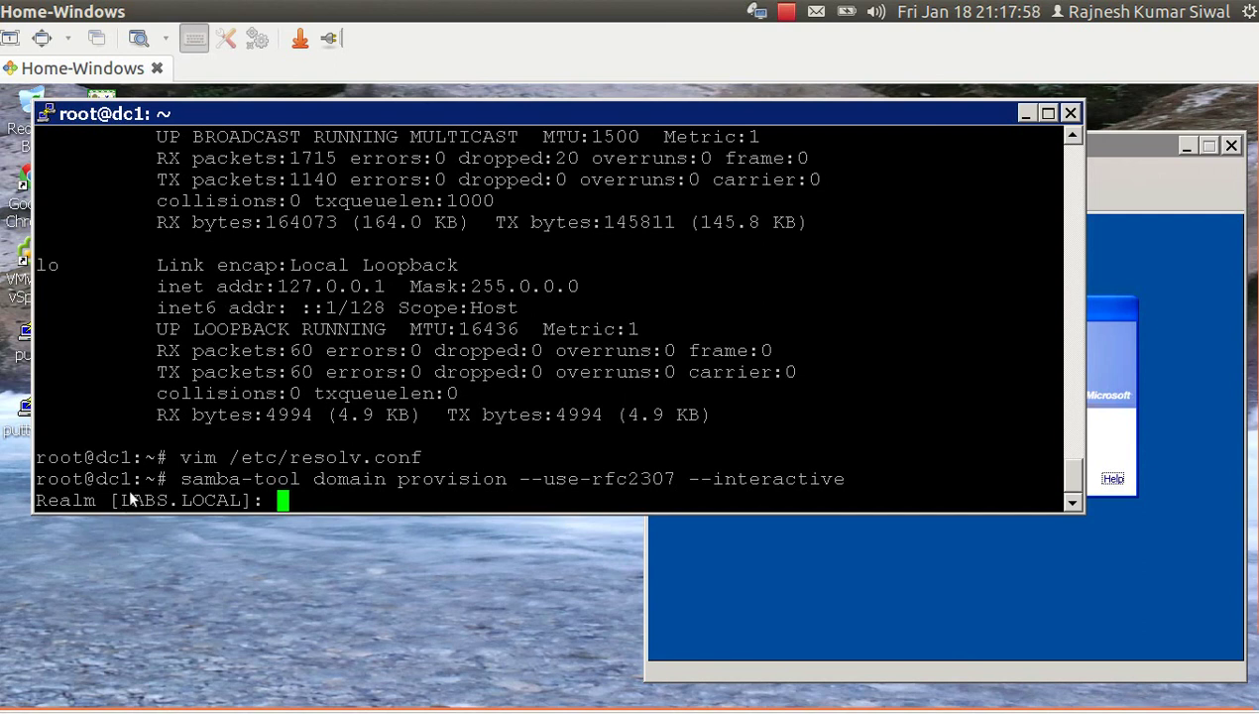
Enter ADLABS.LOCAL as the Samba provisioning realm.
{"action": "type", "text": "ADRE"}
{"action": "key", "text": "BackSpace"}
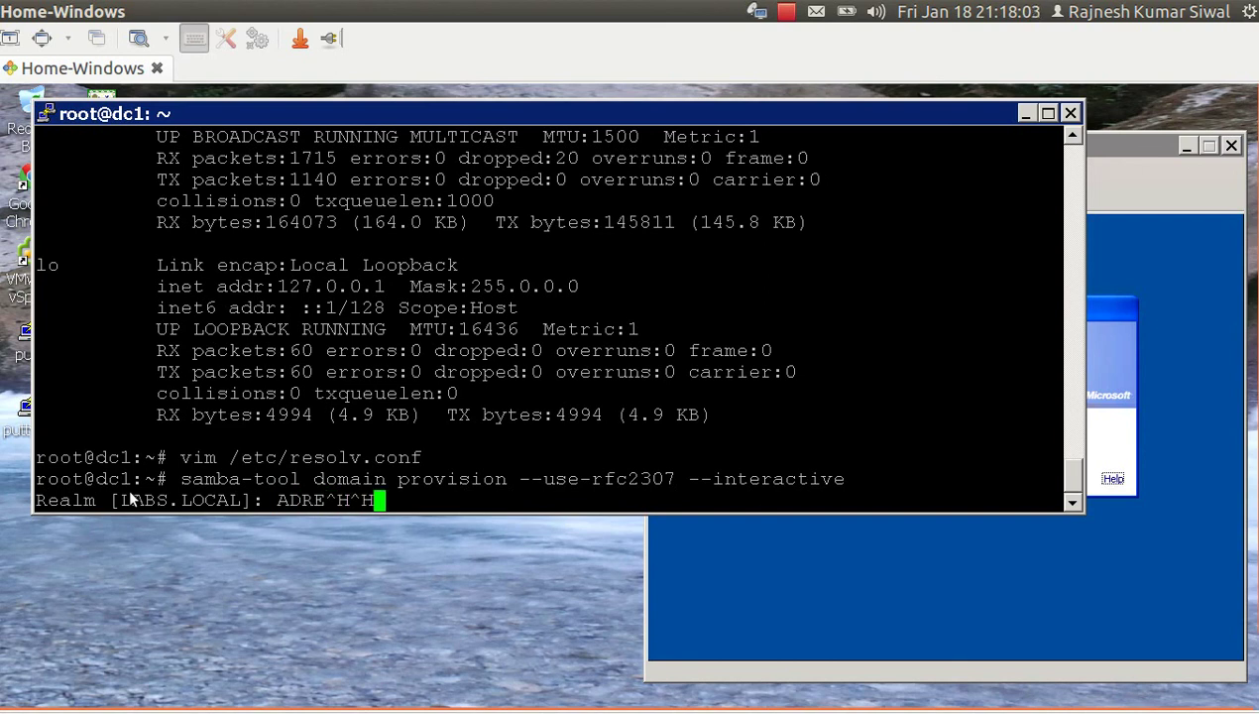
{"action": "key", "text": "BackSpace"}
{"action": "key", "text": "BackSpace"}
{"action": "key", "text": "BackSpace"}
{"action": "type", "text": "L"}
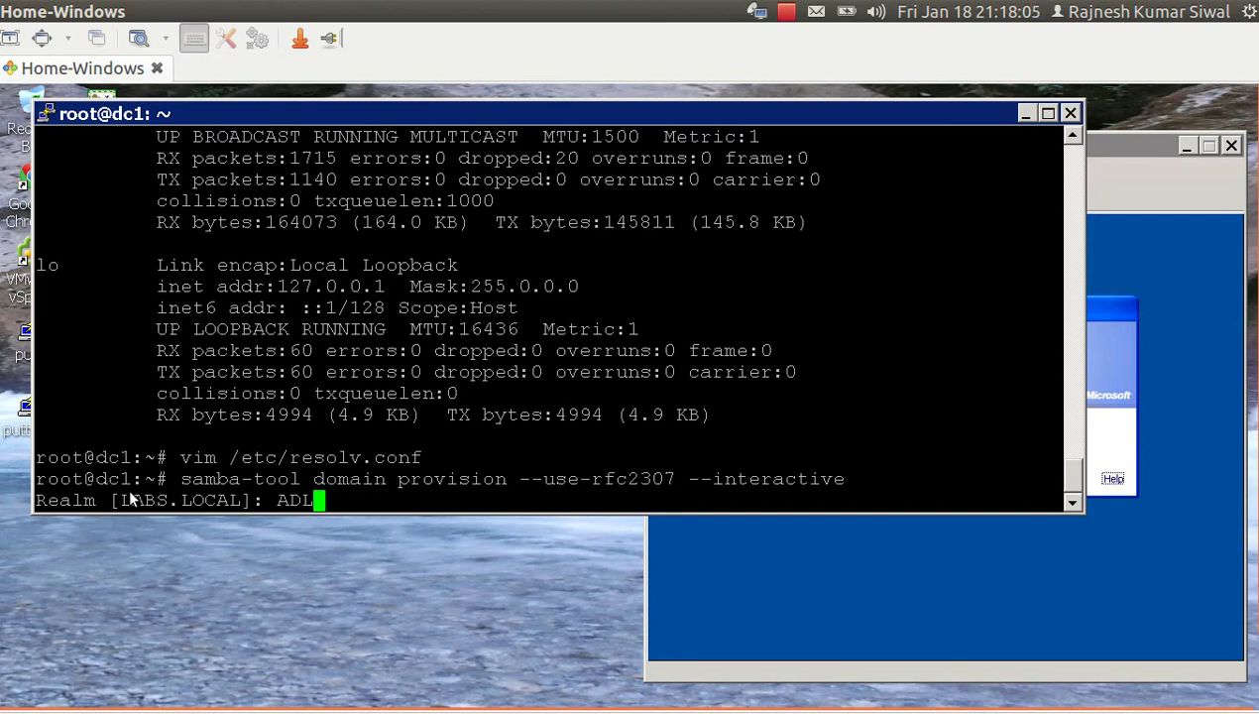
{"action": "type", "text": "ABS.LOC"}
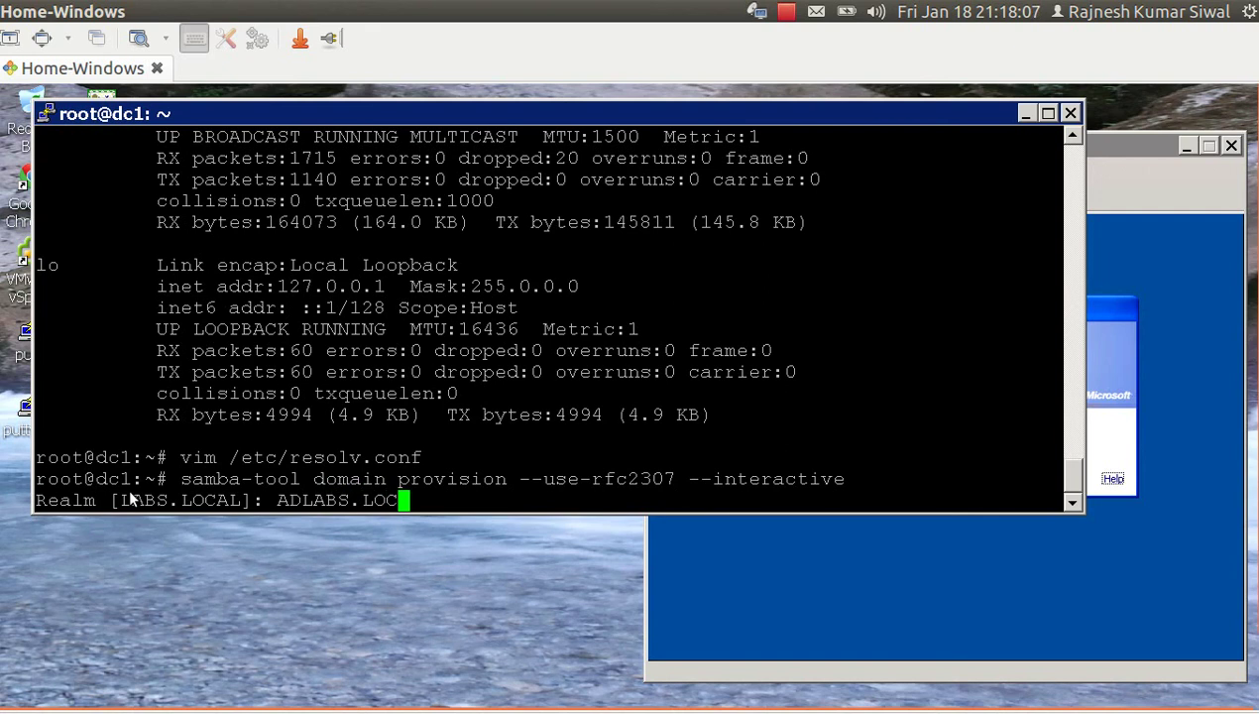
{"action": "type", "text": "AL"}
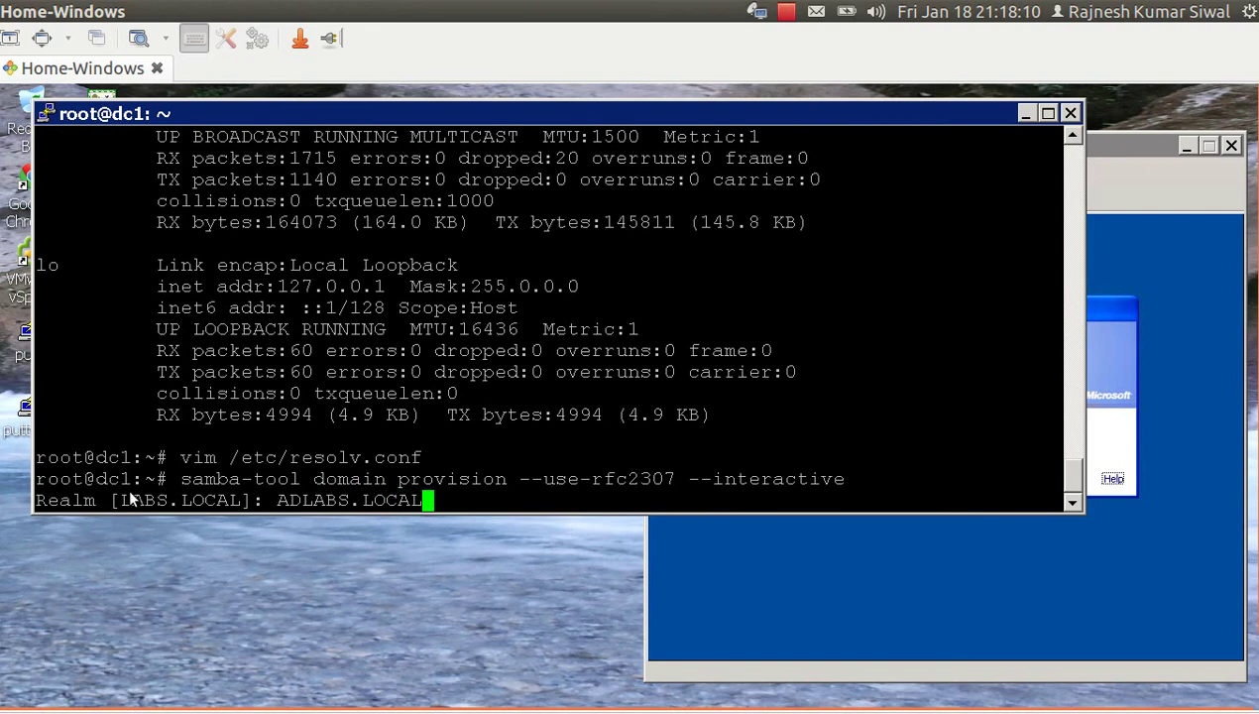
{"action": "key", "text": "Return"}
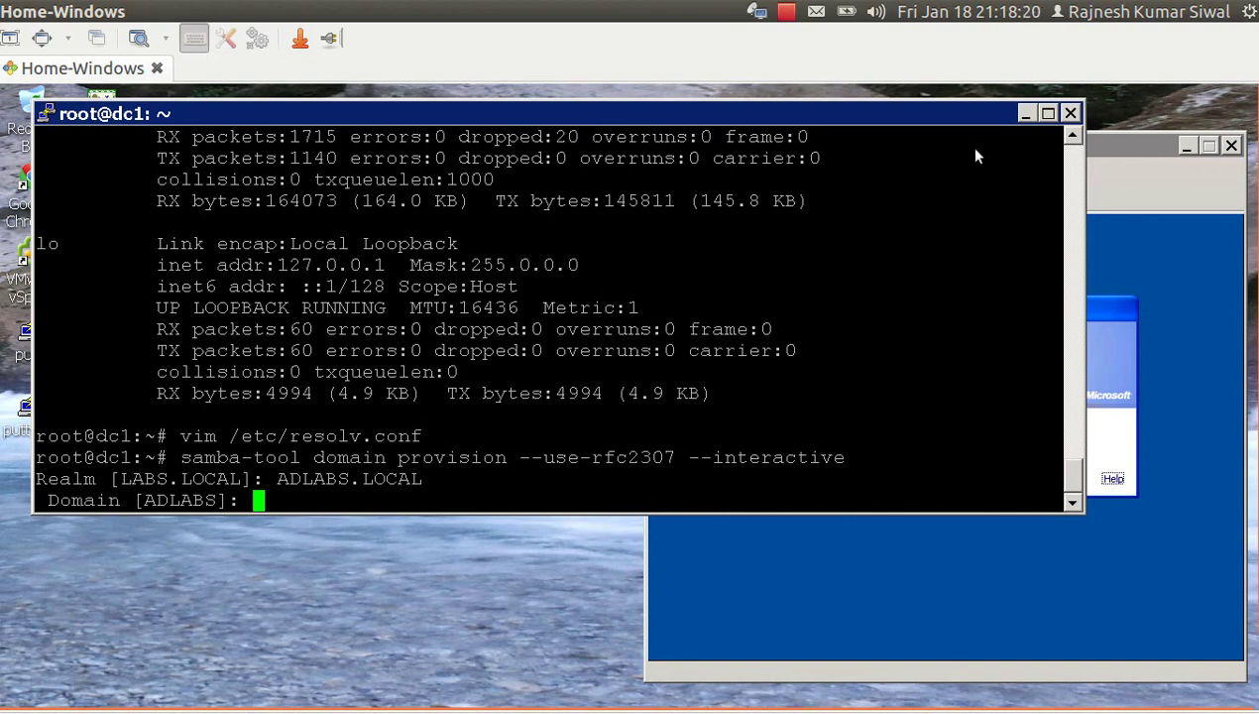
Accept the ADLABS domain, dc role, SAMBA_INTERNAL DNS and 192.168.1.211 forwarder; set the administrator password.
{"action": "left_click", "coordinate": [1124, 154]}
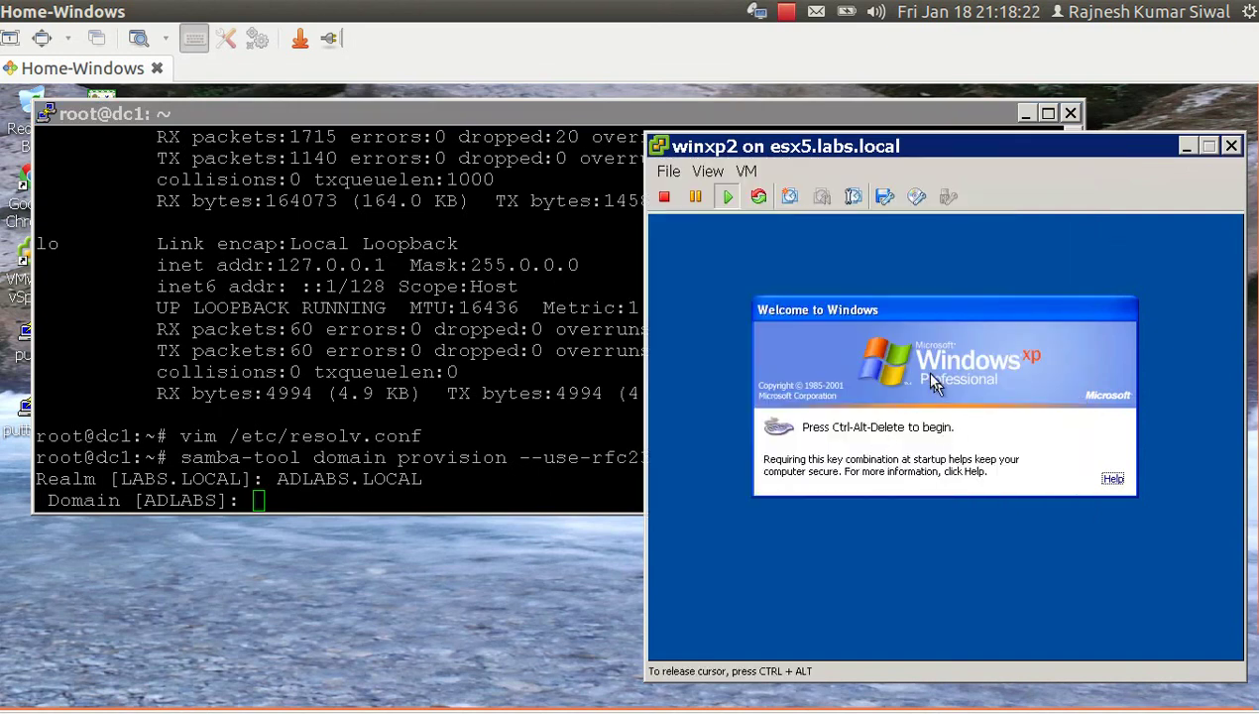
{"action": "key", "text": "ctrl+alt"}
{"action": "left_click", "coordinate": [446, 445]}
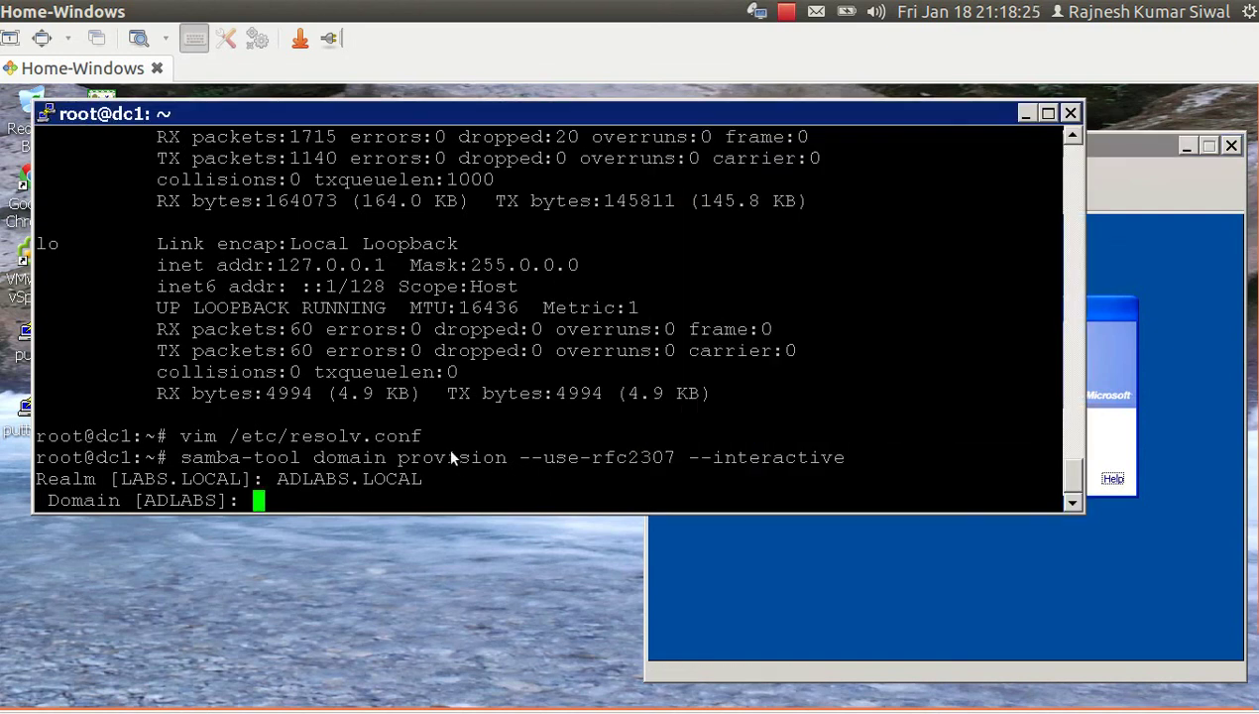
{"action": "key", "text": "Return"}
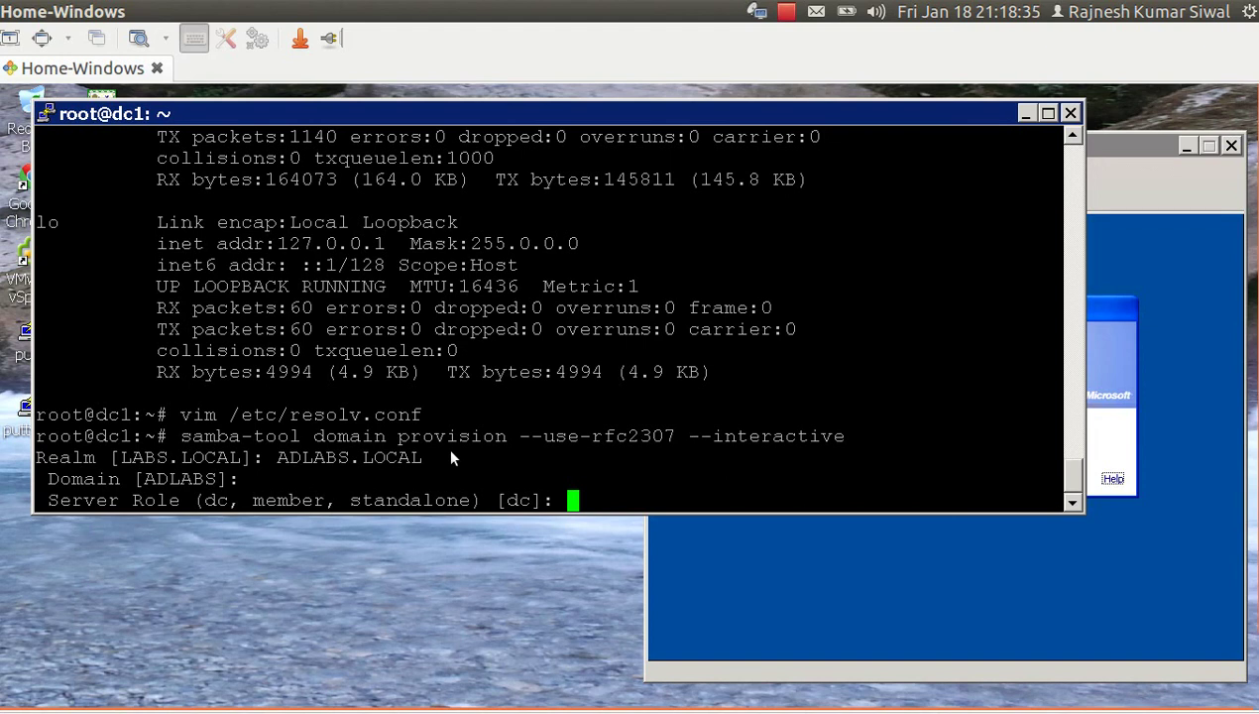
{"action": "key", "text": "Return"}
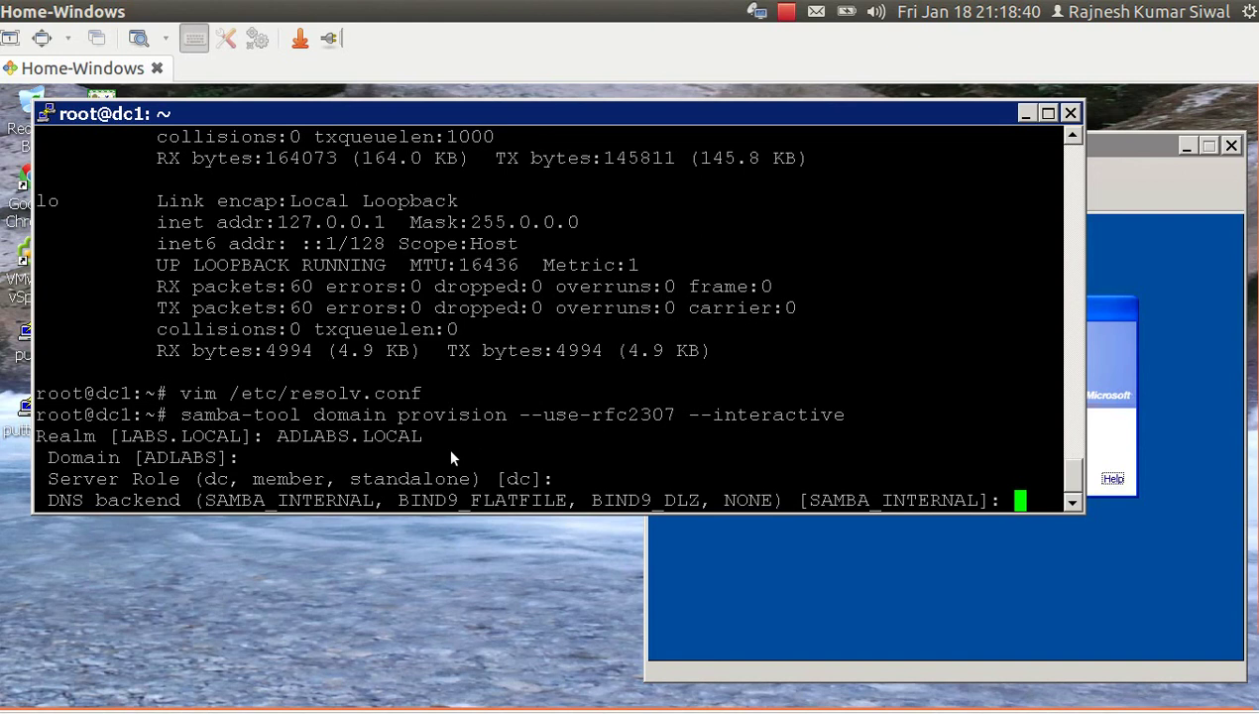
{"action": "key", "text": "Return"}
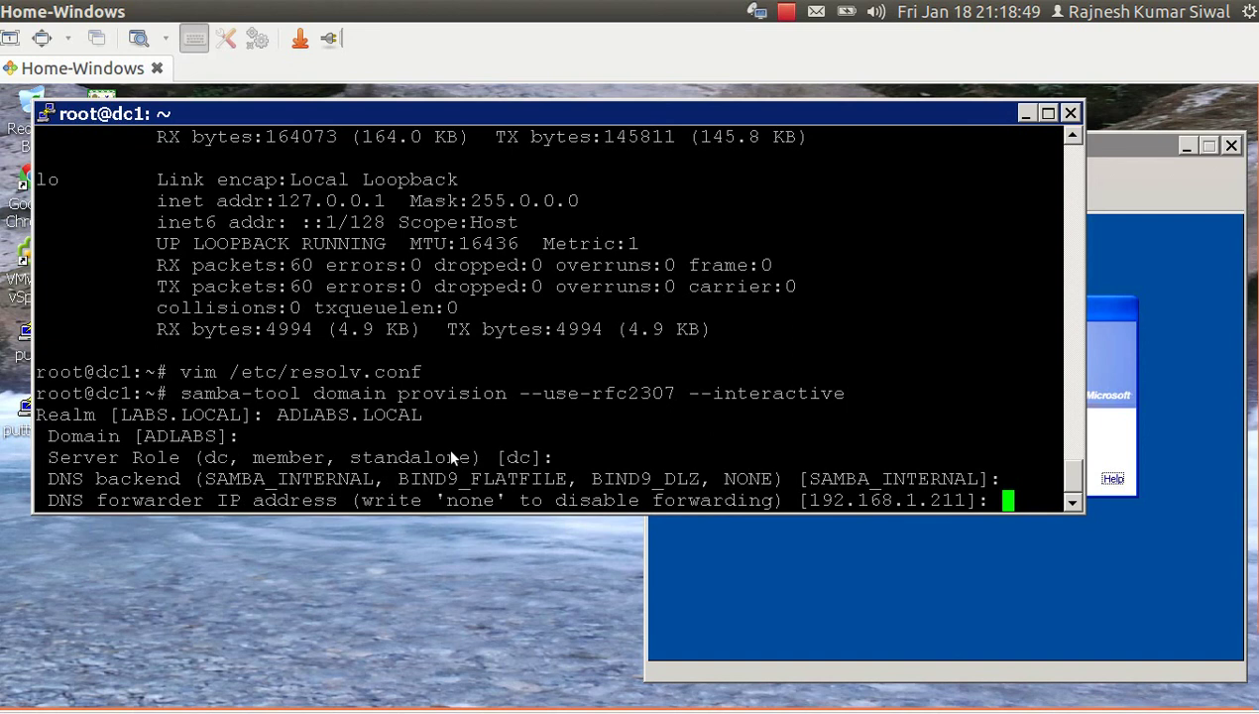
{"action": "key", "text": "Return"}
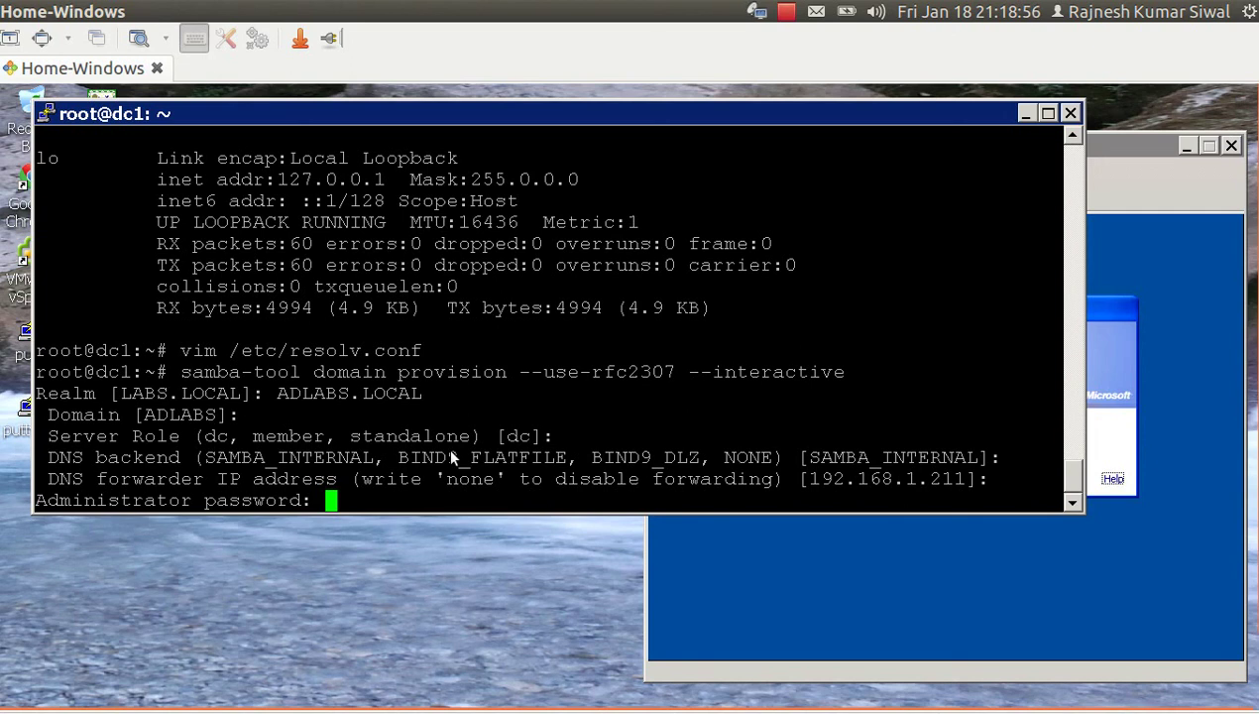
{"action": "key", "text": "Return"}
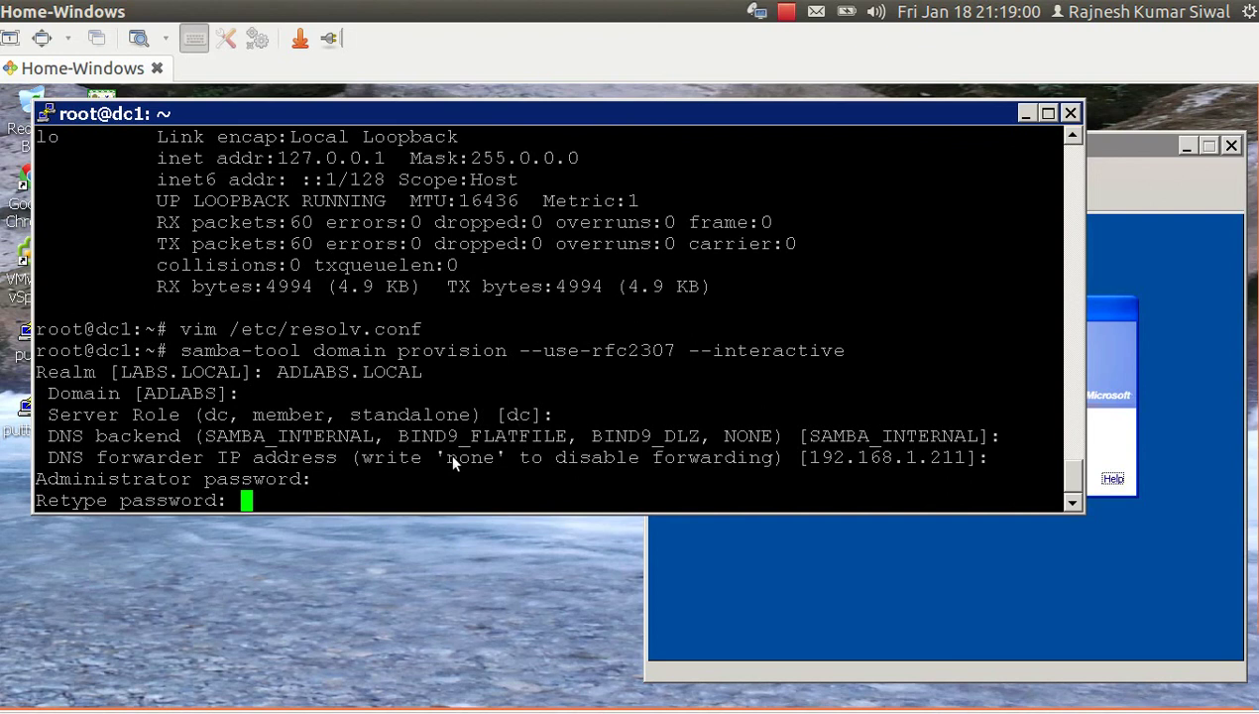
{"action": "key", "text": "Return"}
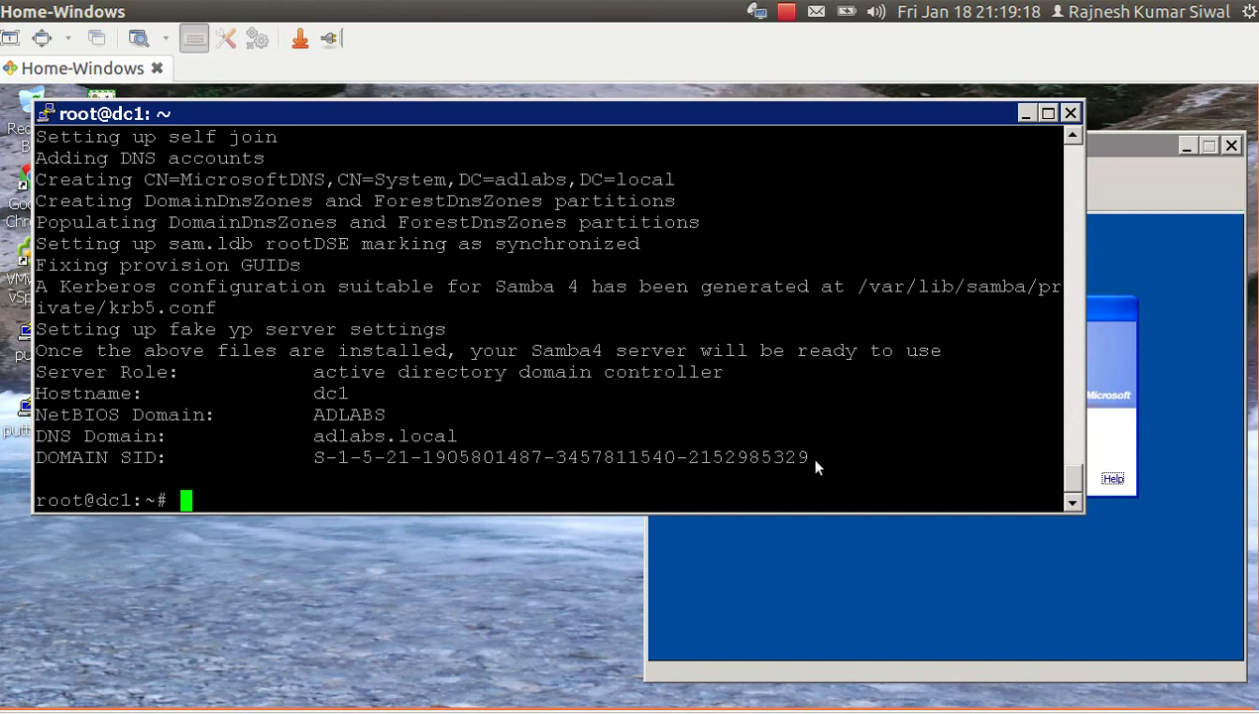
Copy the complete provisioning output and type the command vim /root/dc1.txt.
{"action": "double_click", "coordinate": [875, 457]}
{"action": "left_click_drag", "start_coordinate": [876, 457], "coordinate": [37, 422]}
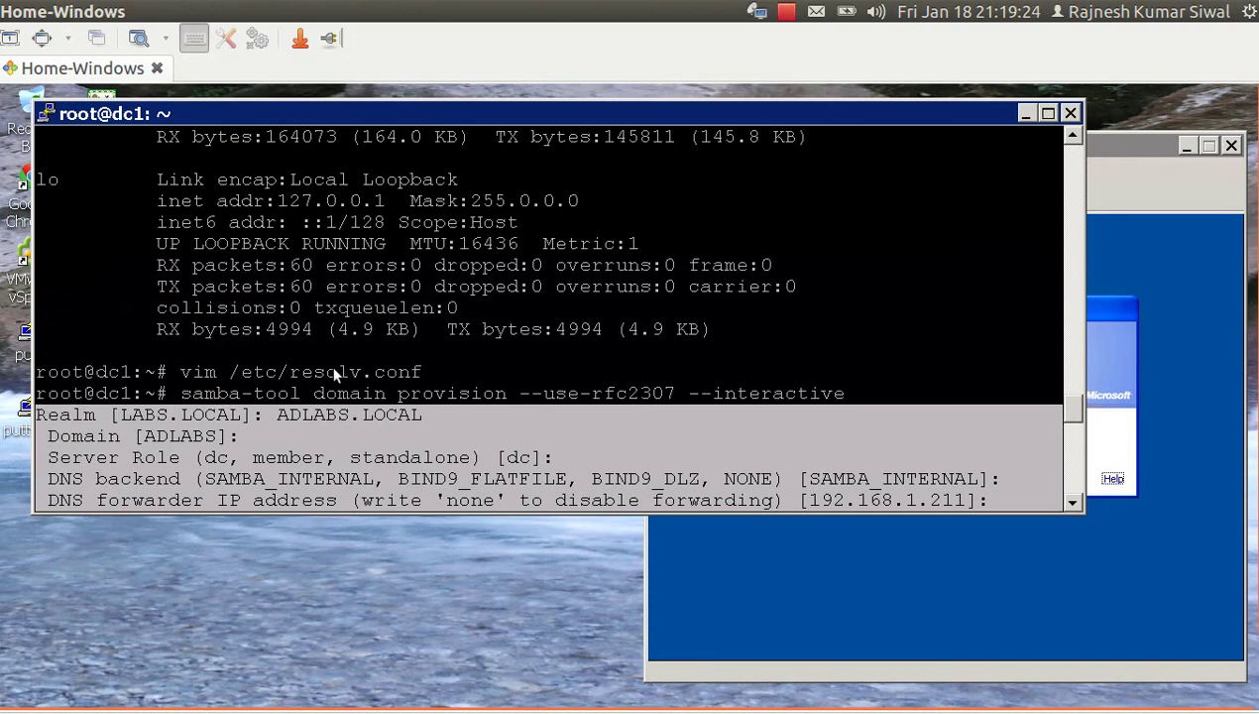
{"action": "scroll", "coordinate": [330, 364], "scroll_direction": "down", "scroll_amount": 15}
{"action": "type", "text": "vim"}
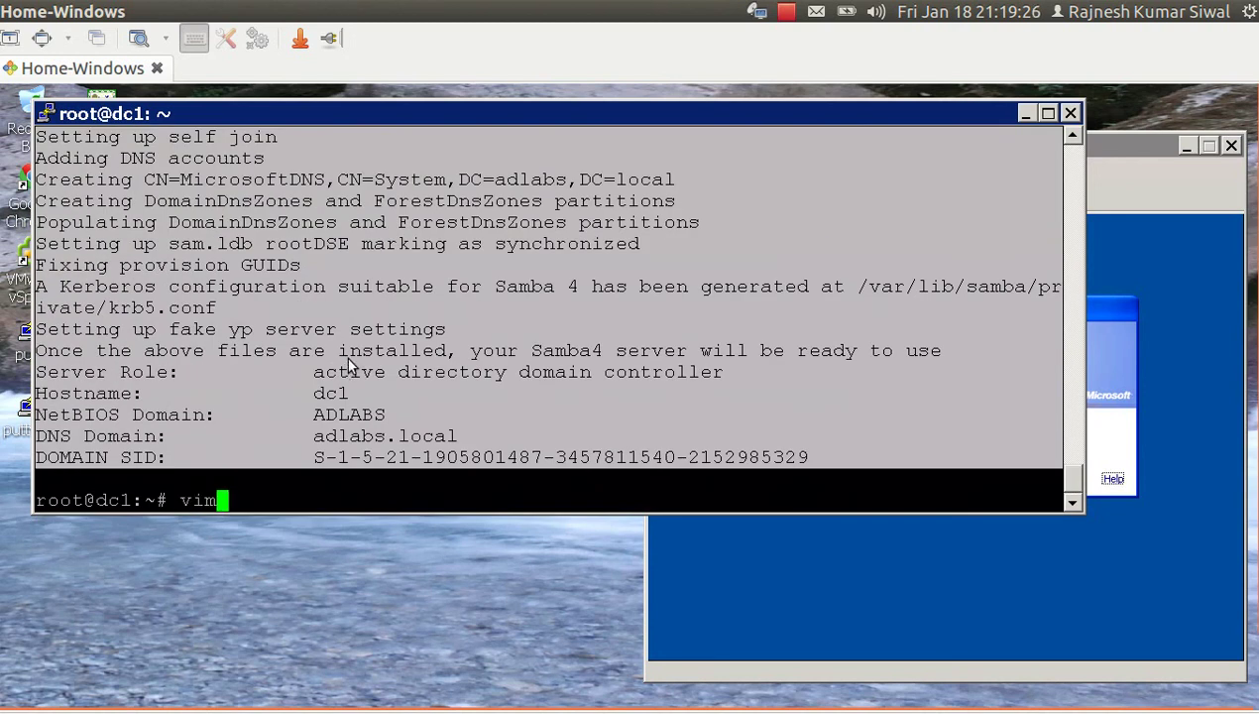
{"action": "type", "text": " /root/"}
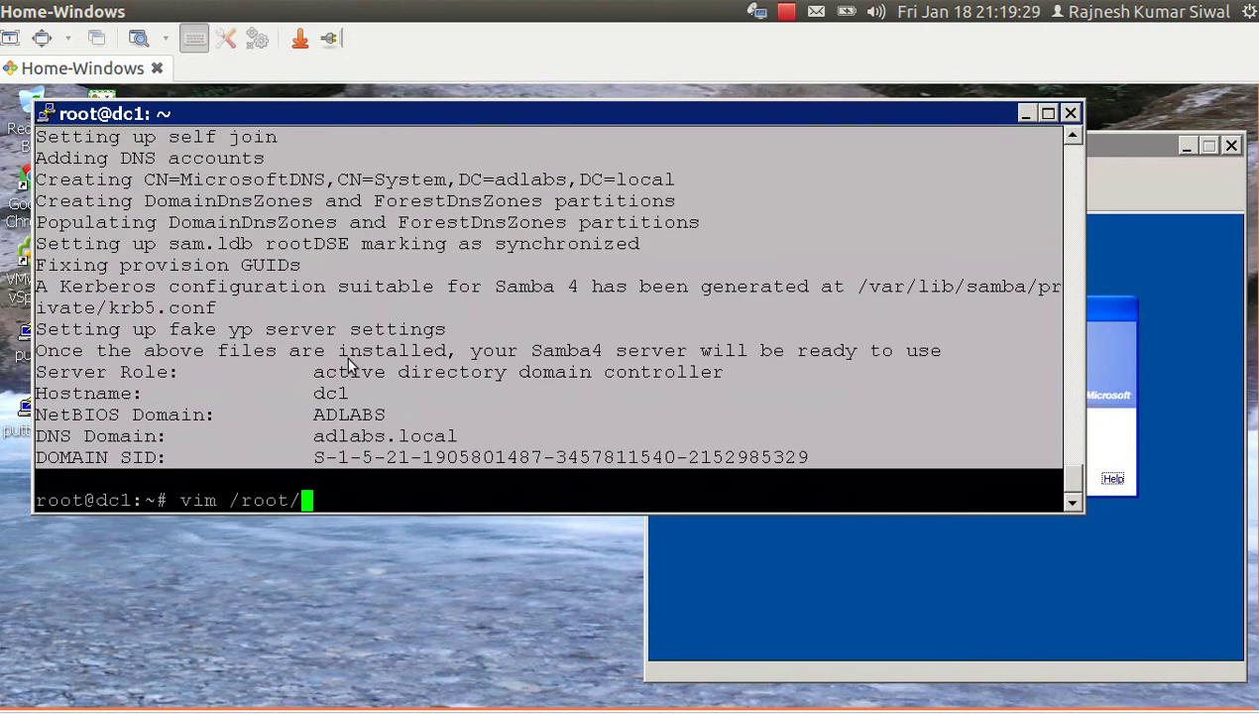
{"action": "type", "text": "dc1.txt"}
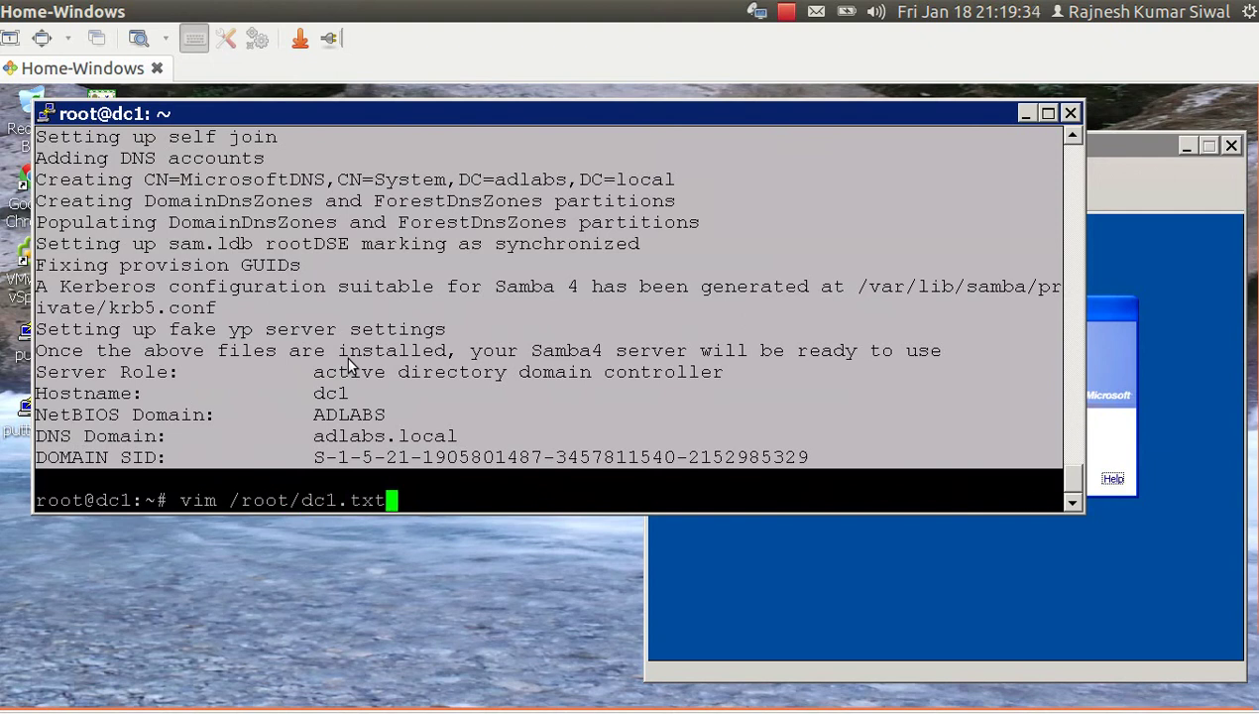
Open /root/dc1.txt in vim and paste in the copied provisioning output.
{"action": "key", "text": "Return"}
{"action": "key", "text": "i"}
{"action": "right_click", "coordinate": [347, 365]}
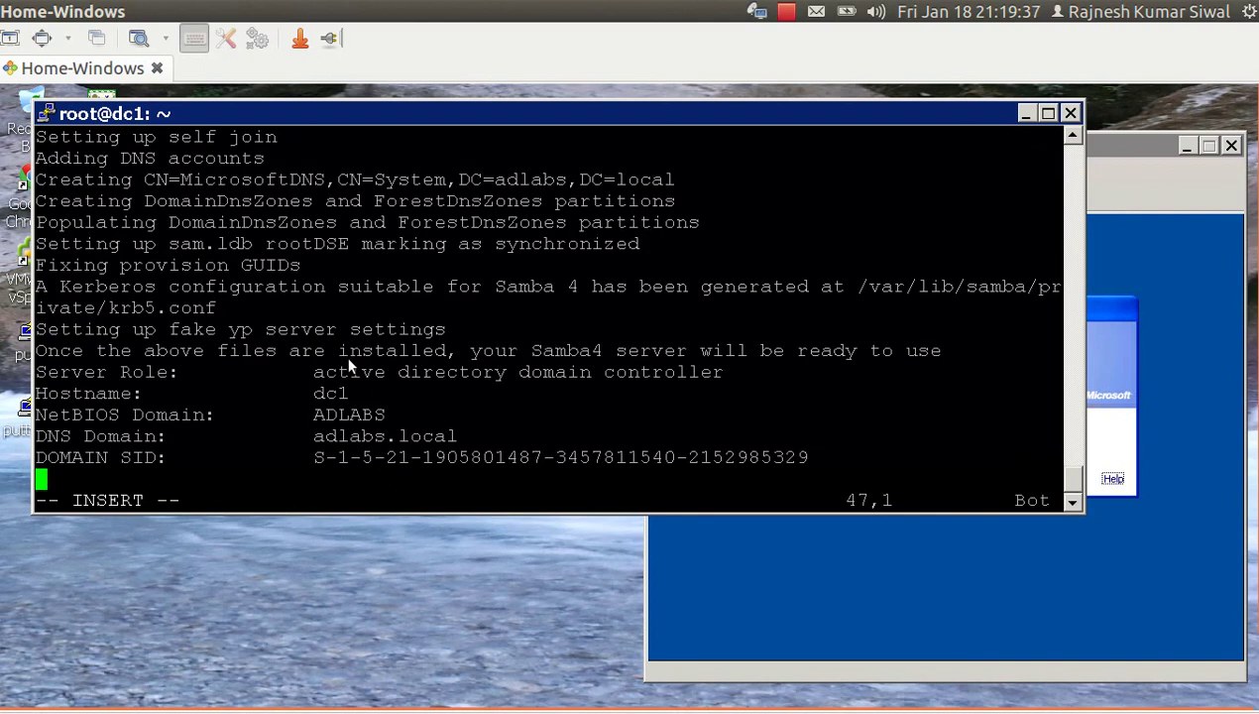
{"action": "key", "text": "Escape"}
Review the Server Role, Hostname, NetBIOS Domain and DNS Domain lines, then save with :wq.
{"action": "key", "text": "Up"}
{"action": "key", "text": "Up"}
{"action": "key", "text": "Up"}
{"action": "key", "text": "Up"}
{"action": "key", "text": "Up"}
{"action": "key", "text": "Up"}
{"action": "key", "text": "Down"}
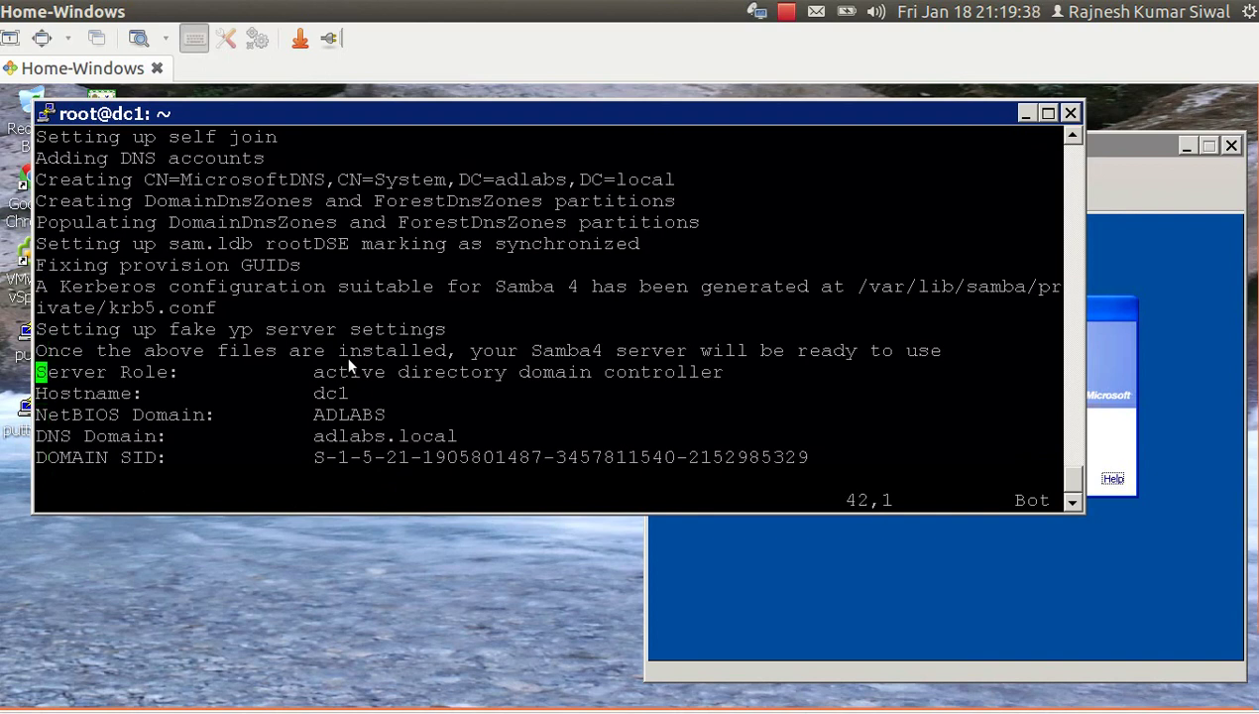
{"action": "key", "text": "Right"}
{"action": "key", "text": "Right"}
{"action": "key", "text": "Right"}
{"action": "key", "text": "Right"}
{"action": "key", "text": "Right"}
{"action": "key", "text": "Right"}
{"action": "key", "text": "Right"}
{"action": "key", "text": "Right"}
{"action": "key", "text": "Right"}
{"action": "key", "text": "Right"}
{"action": "key", "text": "Right"}
{"action": "key", "text": "Right"}
{"action": "key", "text": "Right"}
{"action": "key", "text": "Right"}
{"action": "key", "text": "Right"}
{"action": "key", "text": "Right"}
{"action": "key", "text": "Right"}
{"action": "key", "text": "Right"}
{"action": "key", "text": "Right"}
{"action": "key", "text": "Right"}
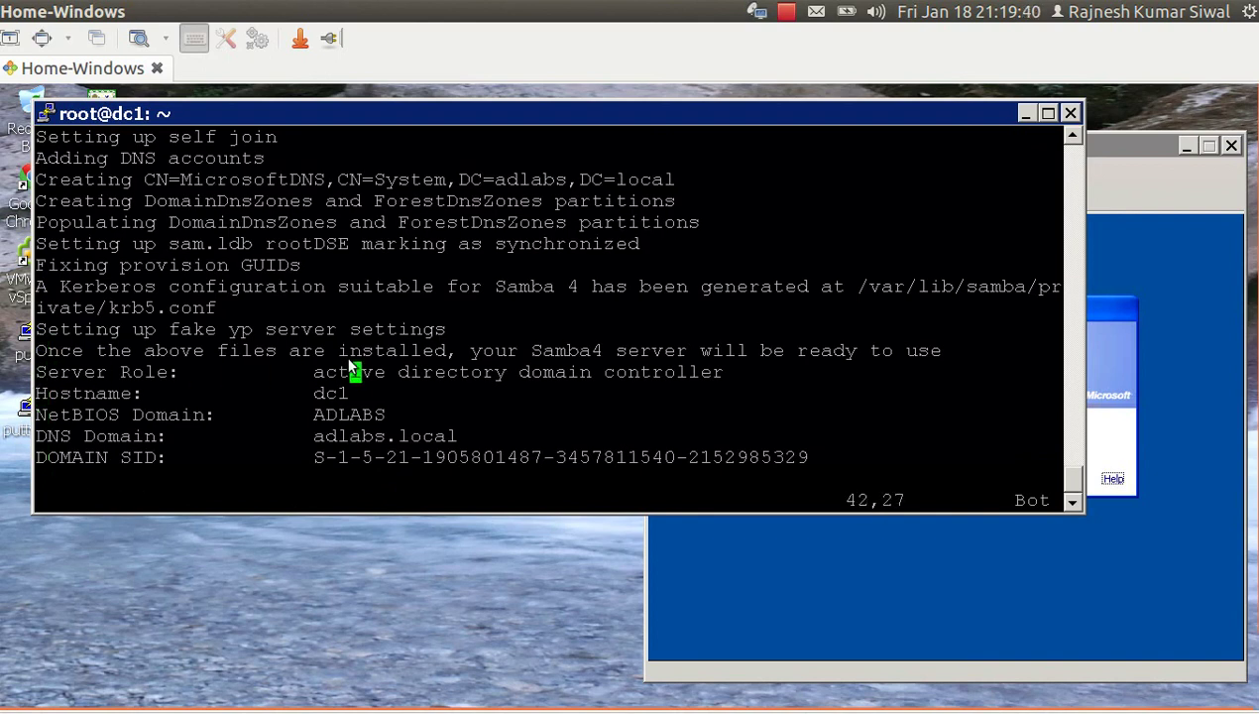
{"action": "key", "text": "Right"}
{"action": "key", "text": "Right"}
{"action": "key", "text": "Right"}
{"action": "key", "text": "Right"}
{"action": "key", "text": "Right"}
{"action": "key", "text": "Right"}
{"action": "key", "text": "Right"}
{"action": "key", "text": "Right"}
{"action": "key", "text": "Right"}
{"action": "key", "text": "Right"}
{"action": "key", "text": "Down"}
{"action": "key", "text": "Left"}
{"action": "key", "text": "Left"}
{"action": "key", "text": "Left"}
{"action": "key", "text": "Left"}
{"action": "key", "text": "Left"}
{"action": "key", "text": "Left"}
{"action": "key", "text": "Left"}
{"action": "key", "text": "Left"}
{"action": "key", "text": "Left"}
{"action": "key", "text": "Left"}
{"action": "key", "text": "Left"}
{"action": "key", "text": "Left"}
{"action": "key", "text": "Left"}
{"action": "key", "text": "Left"}
{"action": "key", "text": "Left"}
{"action": "key", "text": "Right"}
{"action": "key", "text": "Right"}
{"action": "key", "text": "Right"}
{"action": "key", "text": "Right"}
{"action": "key", "text": "Right"}
{"action": "key", "text": "Right"}
{"action": "key", "text": "Right"}
{"action": "key", "text": "Right"}
{"action": "key", "text": "Right"}
{"action": "key", "text": "Right"}
{"action": "key", "text": "Down"}
{"action": "key", "text": "Right"}
{"action": "key", "text": "Right"}
{"action": "key", "text": "Left"}
{"action": "key", "text": "Left"}
{"action": "key", "text": "Left"}
{"action": "key", "text": "Left"}
{"action": "key", "text": "Left"}
{"action": "key", "text": "Left"}
{"action": "key", "text": "Left"}
{"action": "key", "text": "Left"}
{"action": "key", "text": "Left"}
{"action": "key", "text": "Left"}
{"action": "key", "text": "Left"}
{"action": "key", "text": "Left"}
{"action": "key", "text": "Left"}
{"action": "key", "text": "Left"}
{"action": "key", "text": "Left"}
{"action": "key", "text": "Left"}
{"action": "key", "text": "Left"}
{"action": "key", "text": "Left"}
{"action": "key", "text": "Left"}
{"action": "key", "text": "Left"}
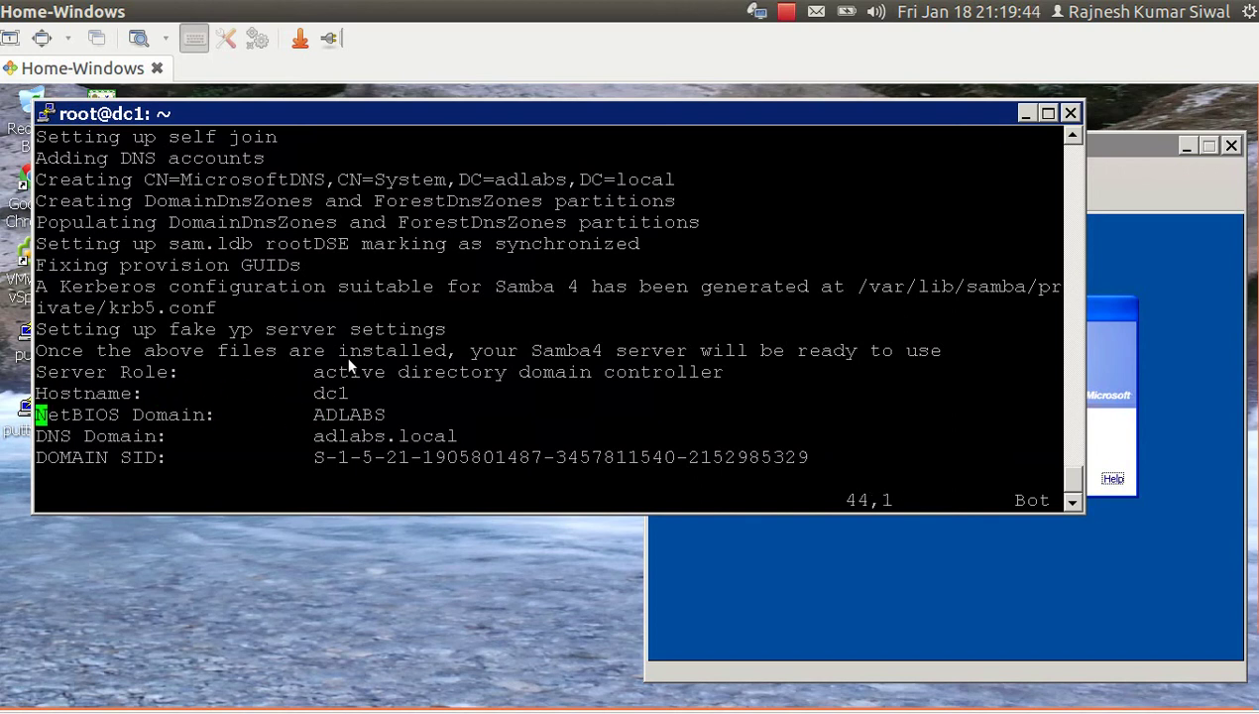
{"action": "key", "text": "Right"}
{"action": "key", "text": "Right"}
{"action": "key", "text": "Right"}
{"action": "key", "text": "Right"}
{"action": "key", "text": "Right"}
{"action": "key", "text": "Right"}
{"action": "key", "text": "Right"}
{"action": "key", "text": "Right"}
{"action": "key", "text": "Right"}
{"action": "key", "text": "Right"}
{"action": "key", "text": "Right"}
{"action": "key", "text": "Right"}
{"action": "key", "text": "Right"}
{"action": "key", "text": "Right"}
{"action": "key", "text": "Right"}
{"action": "key", "text": "Right"}
{"action": "key", "text": "Right"}
{"action": "key", "text": "Right"}
{"action": "key", "text": "Right"}
{"action": "key", "text": "Right"}
{"action": "key", "text": "Down"}
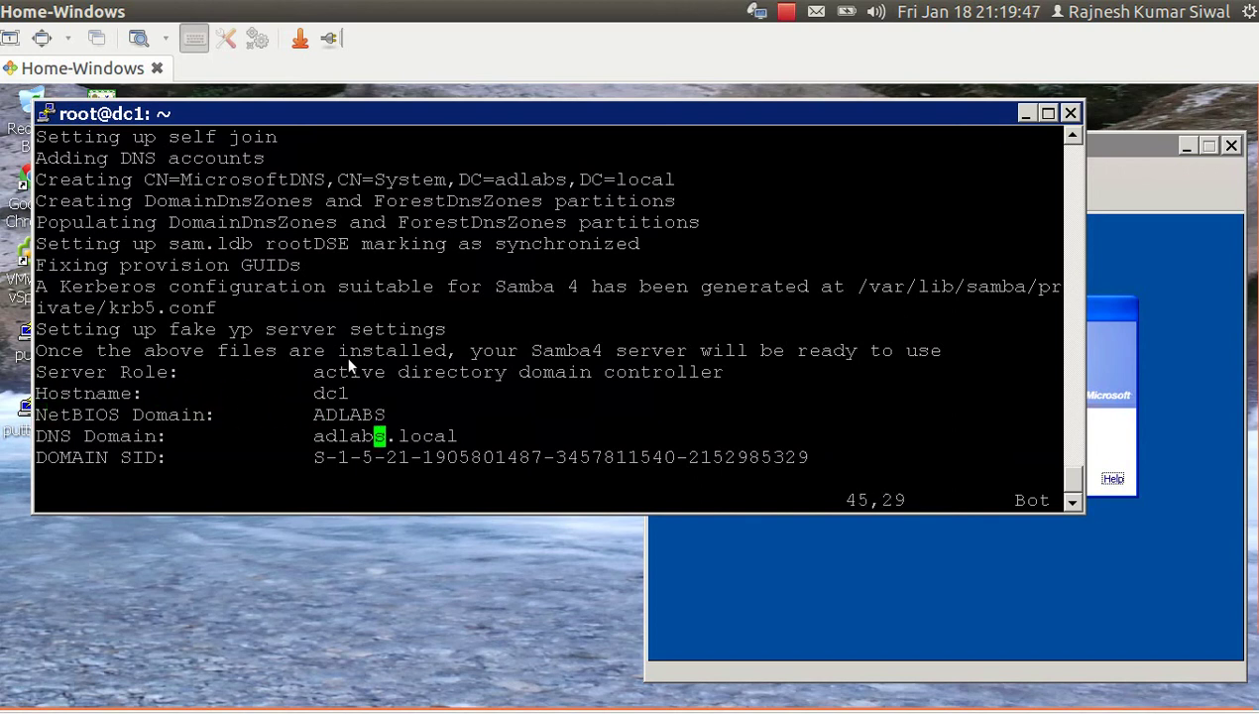
{"action": "key", "text": "Left"}
{"action": "key", "text": "Left"}
{"action": "key", "text": "Left"}
{"action": "key", "text": "Left"}
{"action": "key", "text": "Left"}
{"action": "key", "text": "Left"}
{"action": "key", "text": "Left"}
{"action": "key", "text": "Left"}
{"action": "key", "text": "Left"}
{"action": "key", "text": "Left"}
{"action": "key", "text": "Left"}
{"action": "key", "text": "Left"}
{"action": "key", "text": "Left"}
{"action": "key", "text": "Left"}
{"action": "key", "text": "Left"}
{"action": "key", "text": "Left"}
{"action": "key", "text": "Left"}
{"action": "key", "text": "Left"}
{"action": "key", "text": "Left"}
{"action": "key", "text": "Left"}
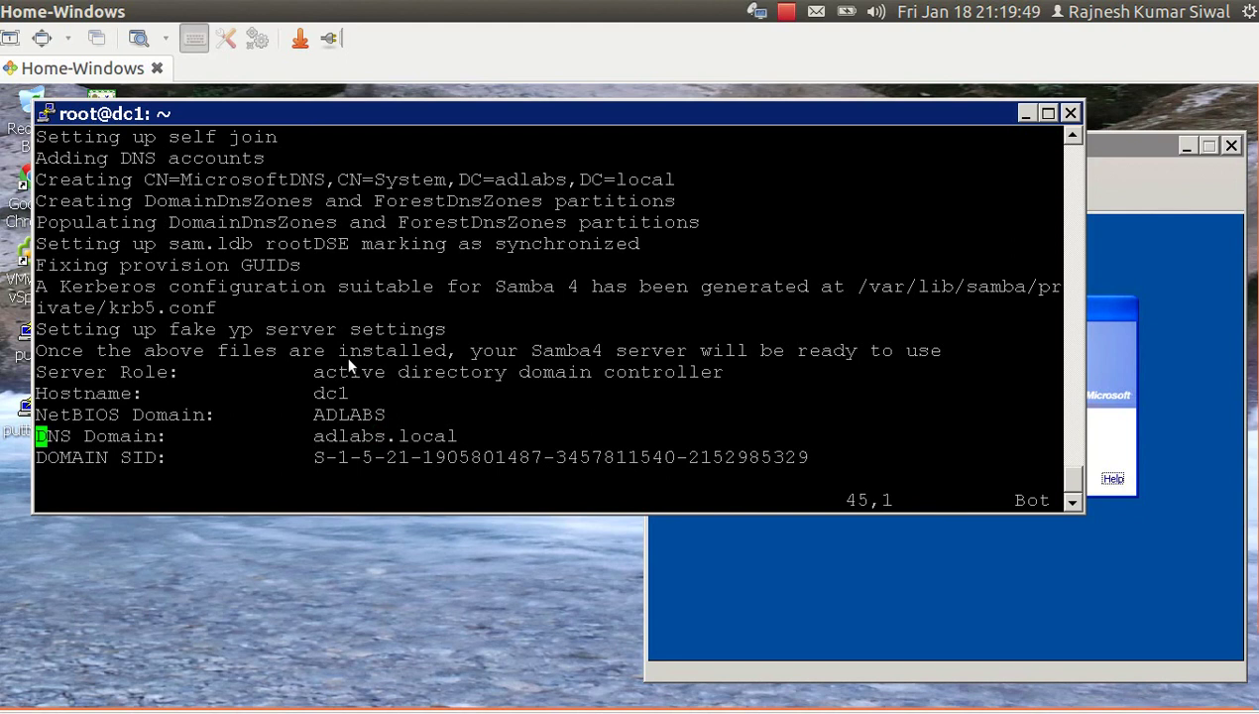
{"action": "key", "text": "Right"}
{"action": "key", "text": "Right"}
{"action": "key", "text": "Right"}
{"action": "key", "text": "Right"}
{"action": "key", "text": "Right"}
{"action": "key", "text": "Right"}
{"action": "key", "text": "Right"}
{"action": "key", "text": "Right"}
{"action": "key", "text": "Right"}
{"action": "key", "text": "Right"}
{"action": "key", "text": "Right"}
{"action": "key", "text": "Right"}
{"action": "key", "text": "Right"}
{"action": "key", "text": "Right"}
{"action": "key", "text": "Right"}
{"action": "key", "text": "Right"}
{"action": "key", "text": "Right"}
{"action": "key", "text": "Right"}
{"action": "key", "text": "Right"}
{"action": "key", "text": "Right"}
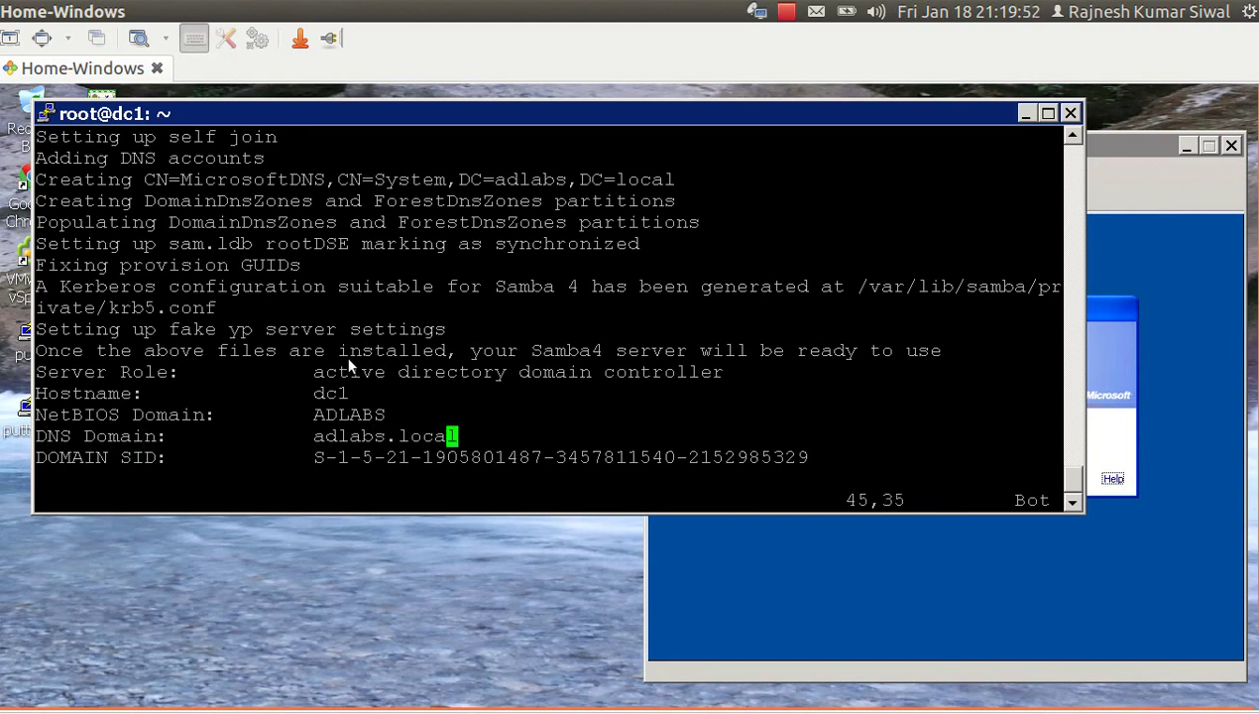
{"action": "type", "text": ":wq"}
{"action": "key", "text": "Return"}
Check samba4 with /etc/init.d/samba4 status, which reports stop/waiting.
{"action": "type", "text": "/"}
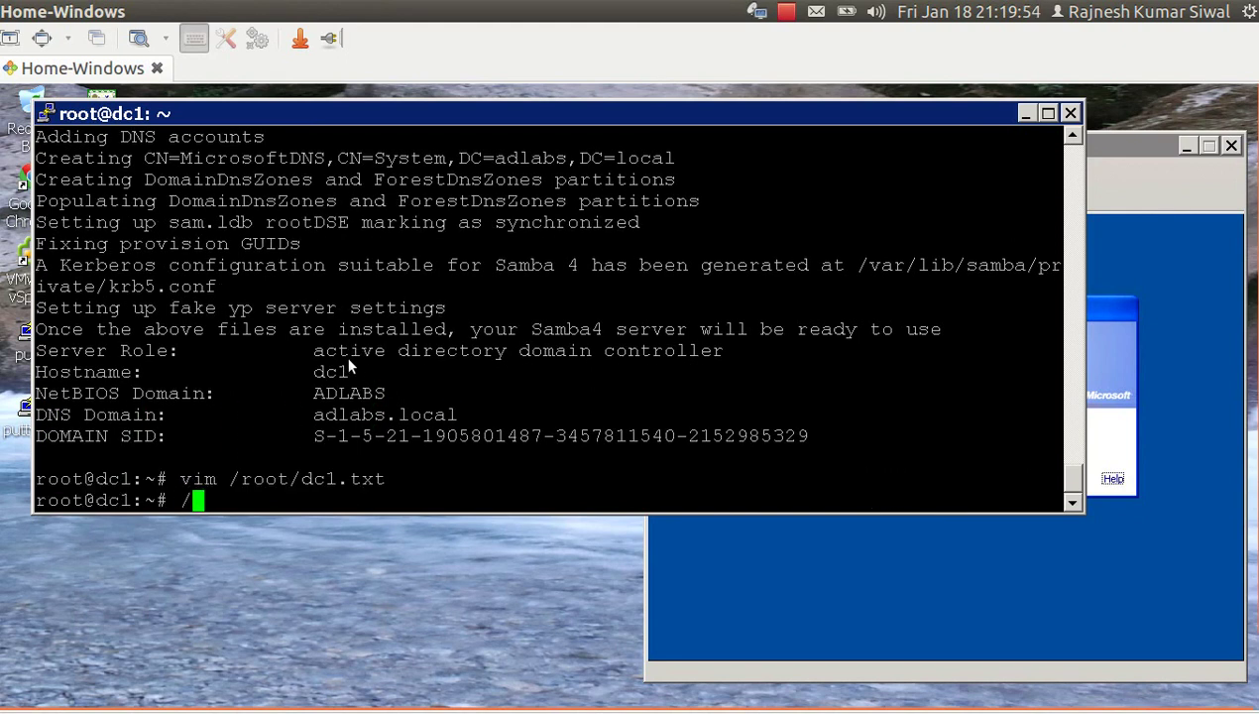
{"action": "type", "text": "etc/in"}
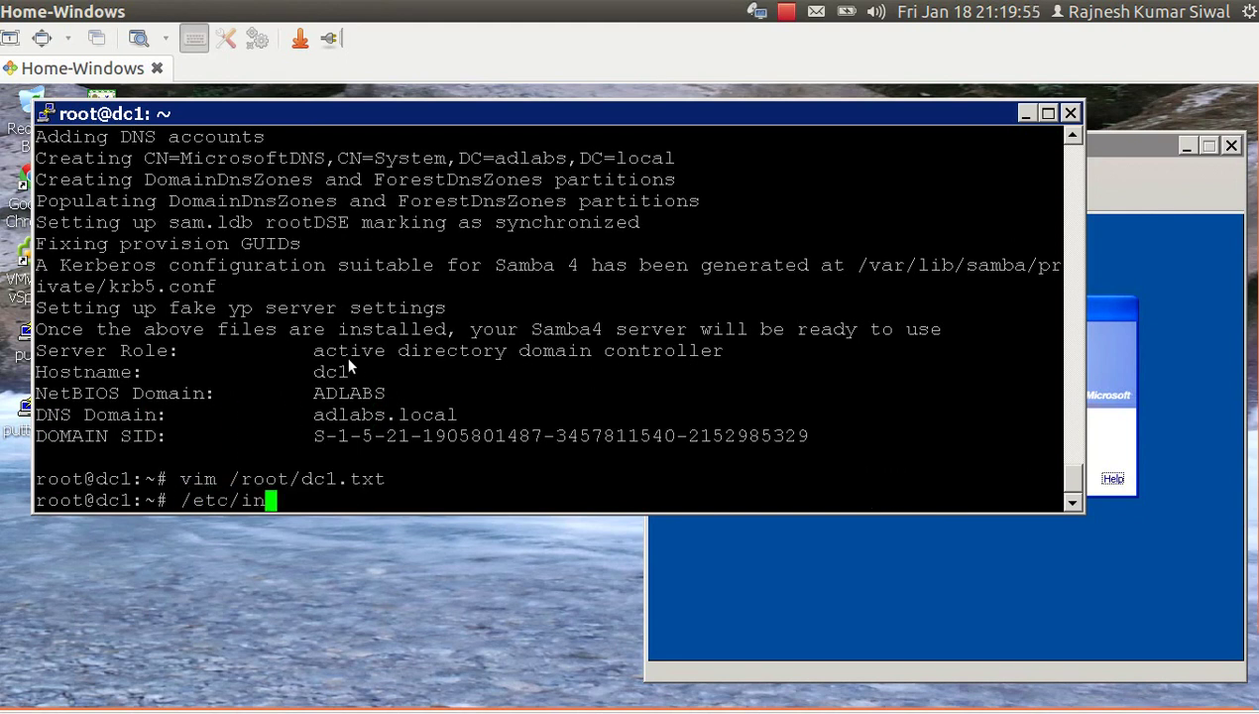
{"action": "type", "text": "it.d/na"}
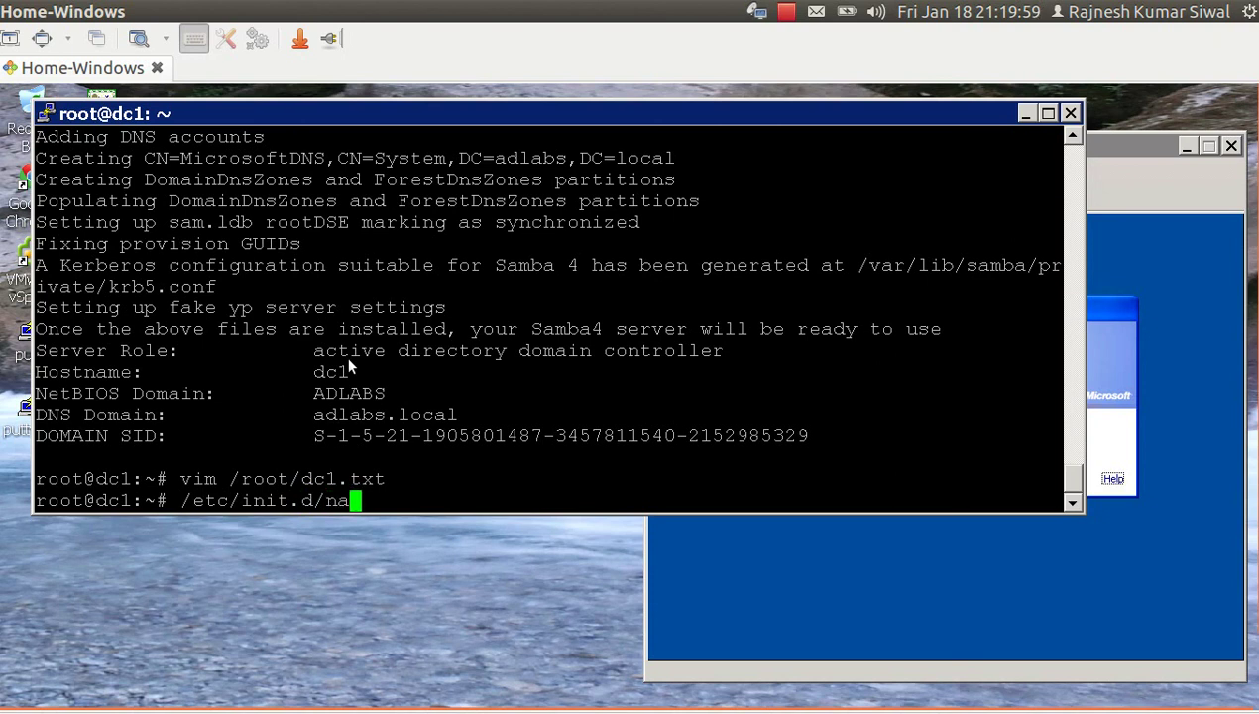
{"action": "key", "text": "BackSpace"}
{"action": "key", "text": "BackSpace"}
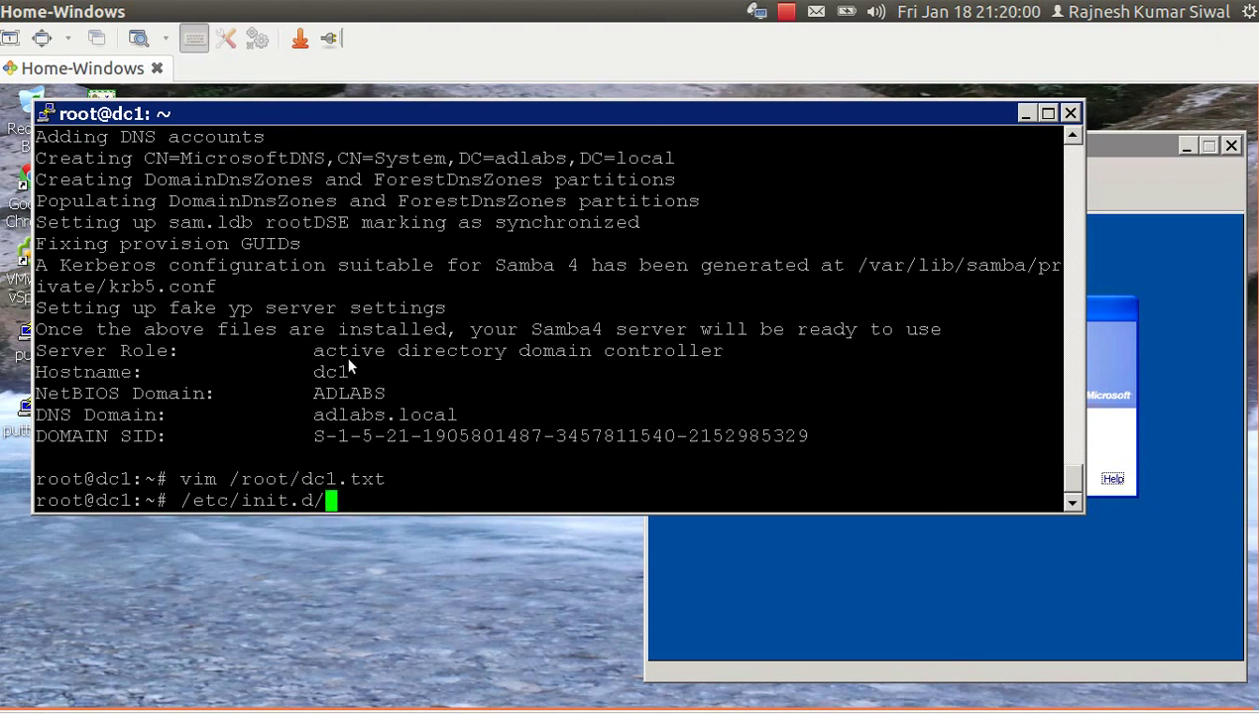
{"action": "type", "text": "sam"}
{"action": "key", "text": "Tab"}
{"action": "type", "text": "status"}
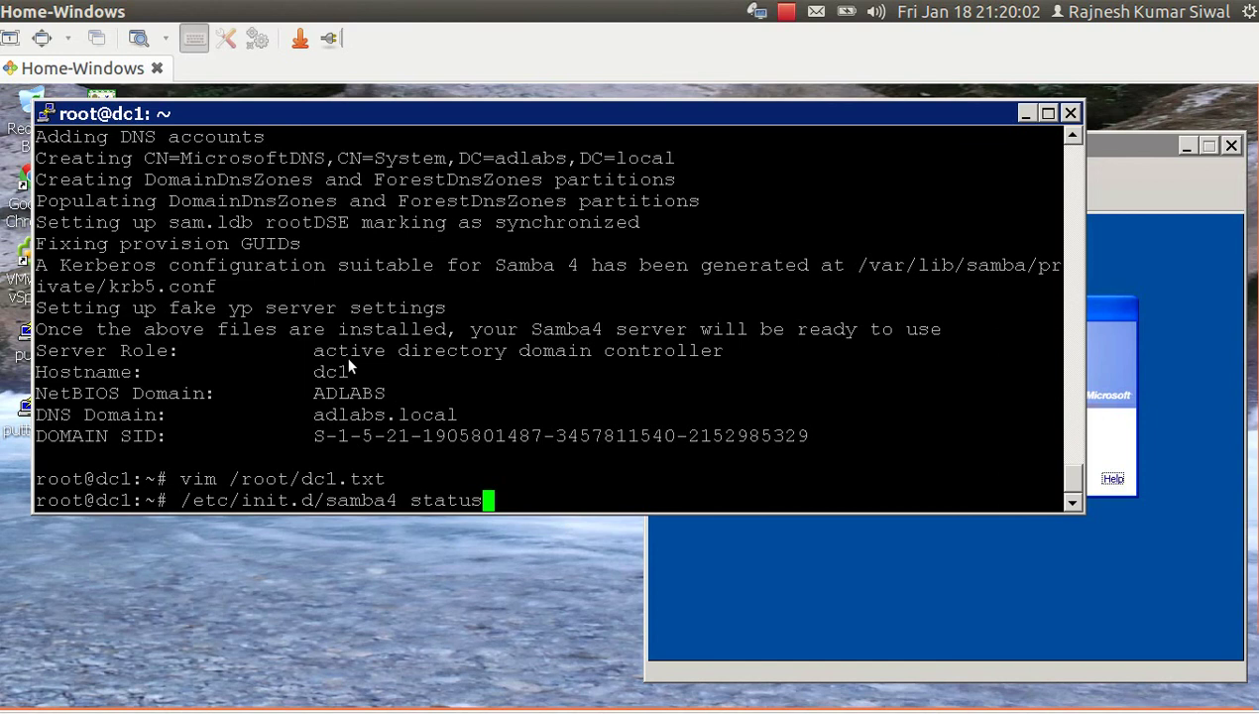
{"action": "key", "text": "Return"}
Turn the recalled command into 'service samba4 start', starting samba4 as process 1905.
{"action": "key", "text": "Up"}
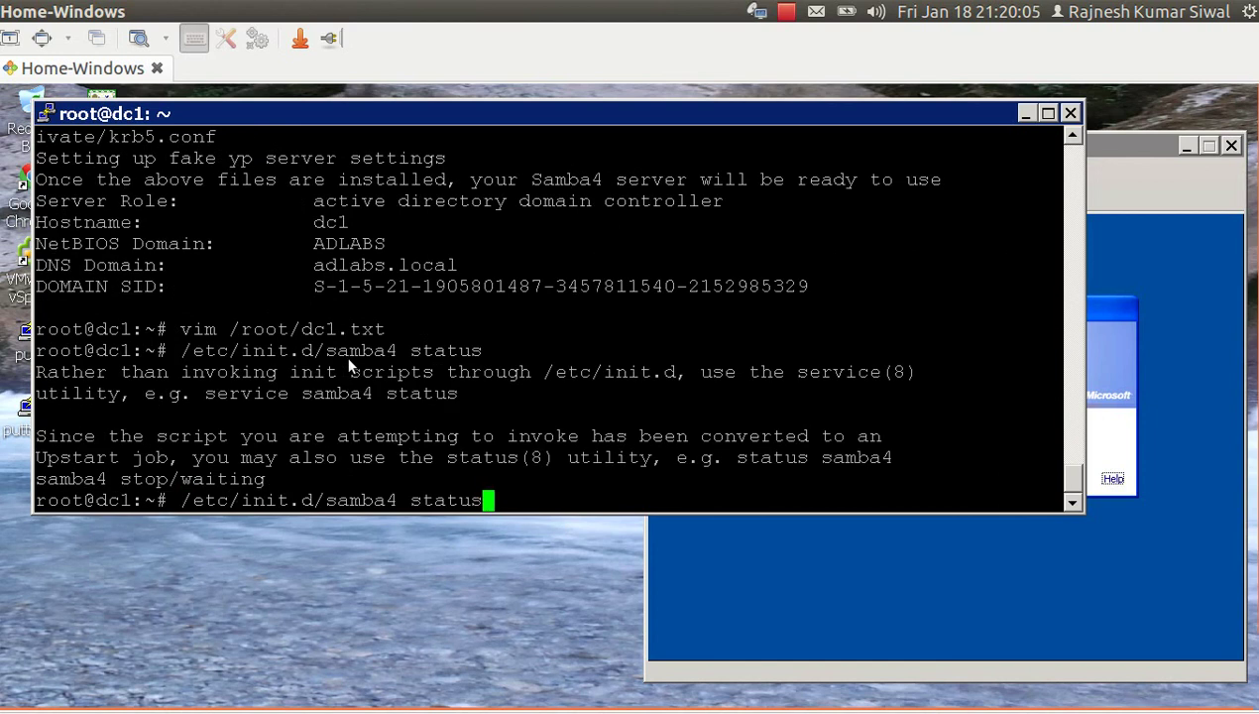
{"action": "key", "text": "BackSpace"}
{"action": "key", "text": "BackSpace"}
{"action": "key", "text": "BackSpace"}
{"action": "key", "text": "BackSpace"}
{"action": "key", "text": "BackSpace"}
{"action": "key", "text": "BackSpace"}
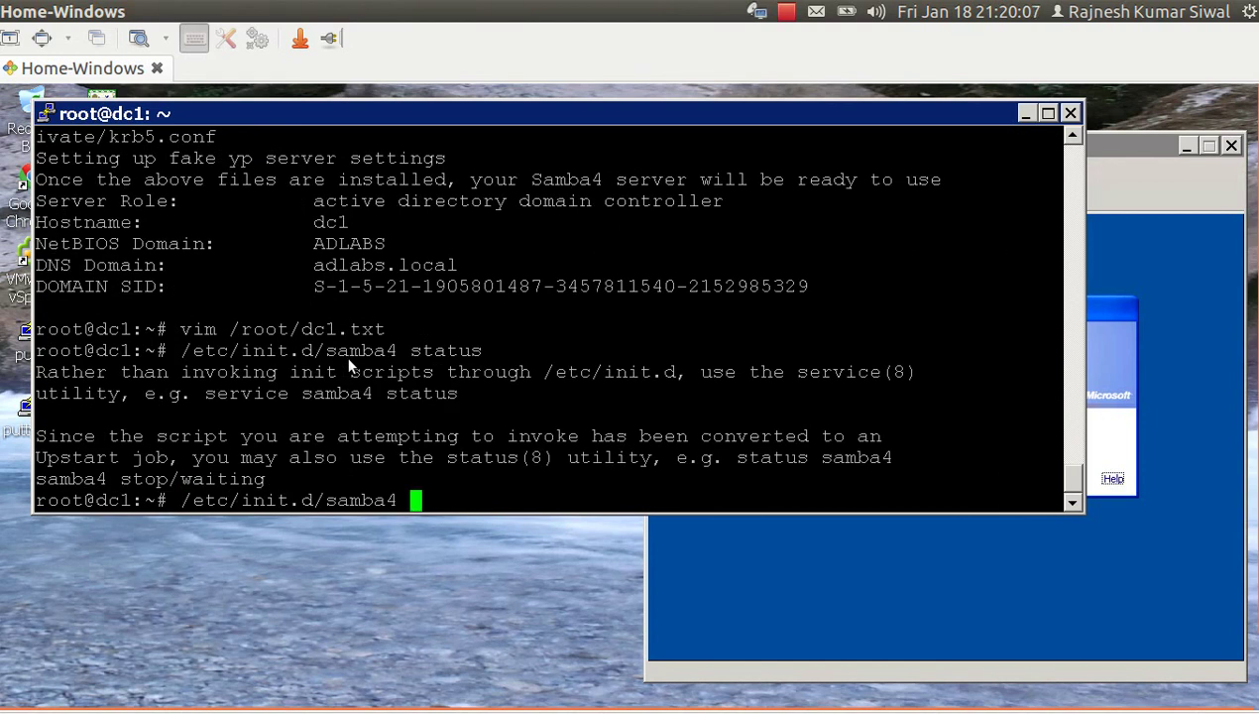
{"action": "key", "text": "Left"}
{"action": "key", "text": "Left"}
{"action": "key", "text": "Left"}
{"action": "key", "text": "Left"}
{"action": "key", "text": "Left"}
{"action": "key", "text": "Left"}
{"action": "key", "text": "Left"}
{"action": "key", "text": "BackSpace"}
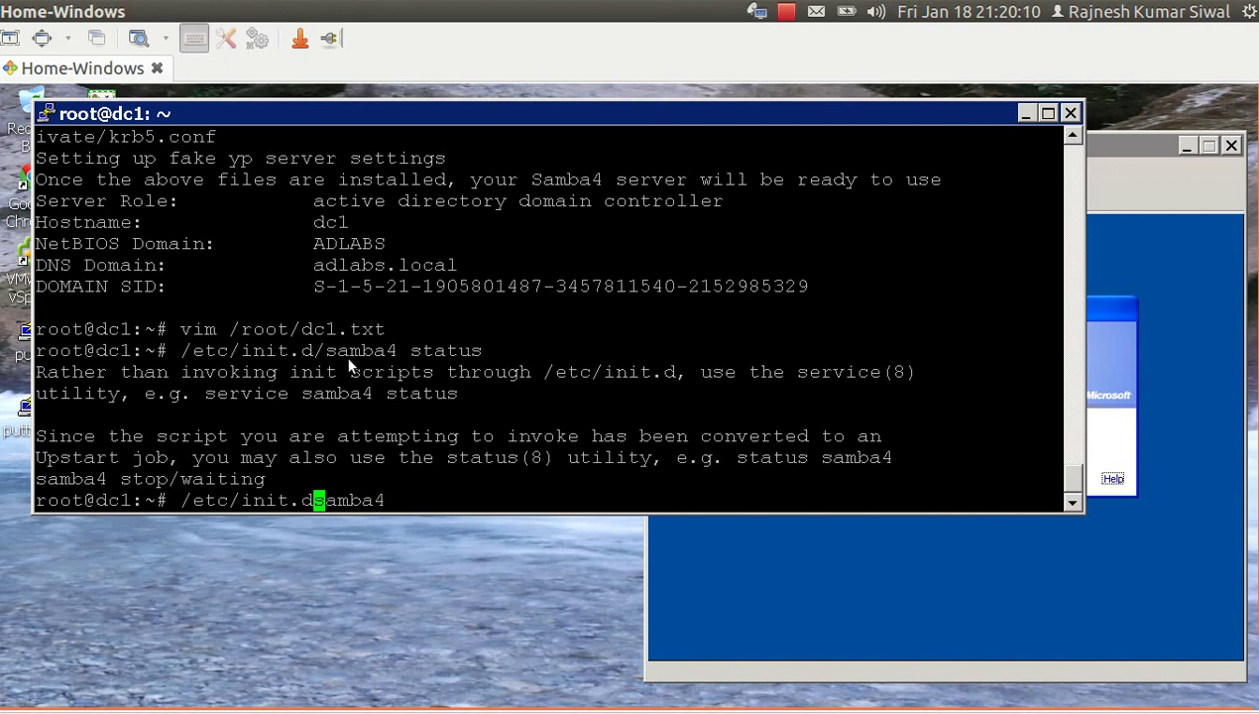
{"action": "key", "text": "BackSpace"}
{"action": "key", "text": "BackSpace"}
{"action": "key", "text": "BackSpace"}
{"action": "key", "text": "BackSpace"}
{"action": "key", "text": "BackSpace"}
{"action": "key", "text": "BackSpace"}
{"action": "key", "text": "BackSpace"}
{"action": "key", "text": "BackSpace"}
{"action": "key", "text": "BackSpace"}
{"action": "key", "text": "BackSpace"}
{"action": "key", "text": "BackSpace"}
{"action": "type", "text": "ser"}
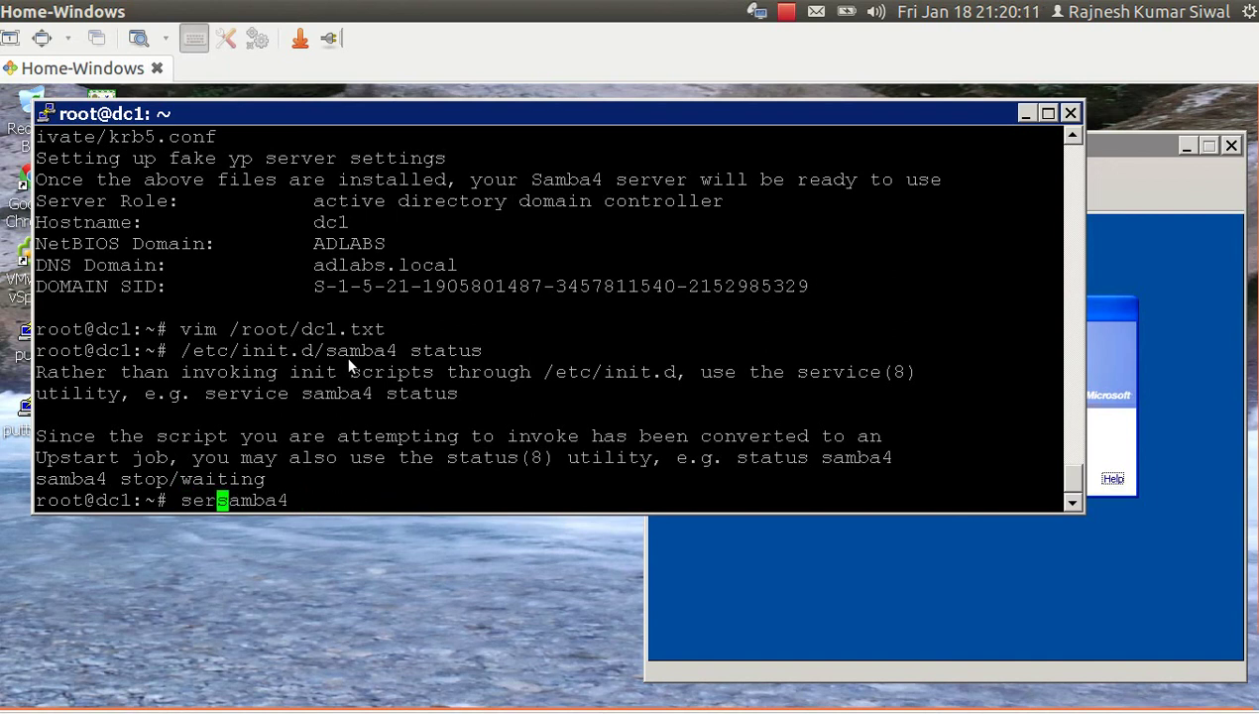
{"action": "type", "text": "vice"}
{"action": "key", "text": "Right"}
{"action": "key", "text": "Right"}
{"action": "key", "text": "Right"}
{"action": "key", "text": "Right"}
{"action": "key", "text": "Right"}
{"action": "key", "text": "Right"}
{"action": "type", "text": "start"}
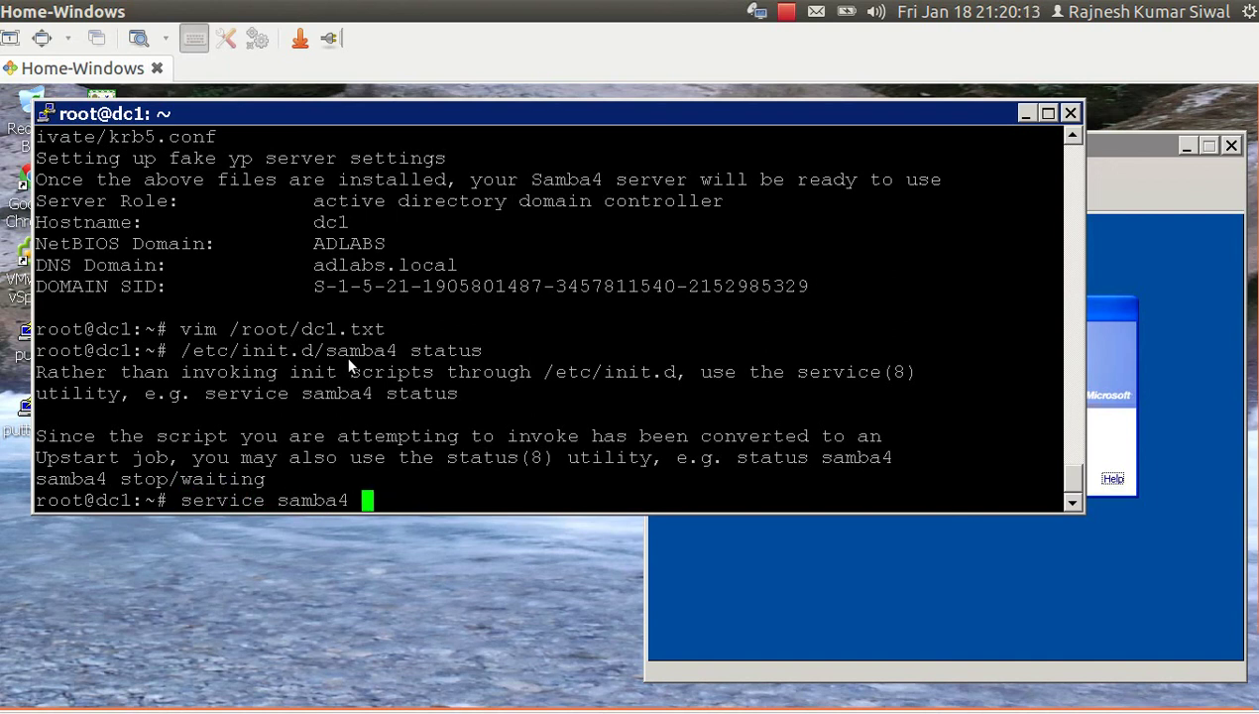
{"action": "key", "text": "Return"}
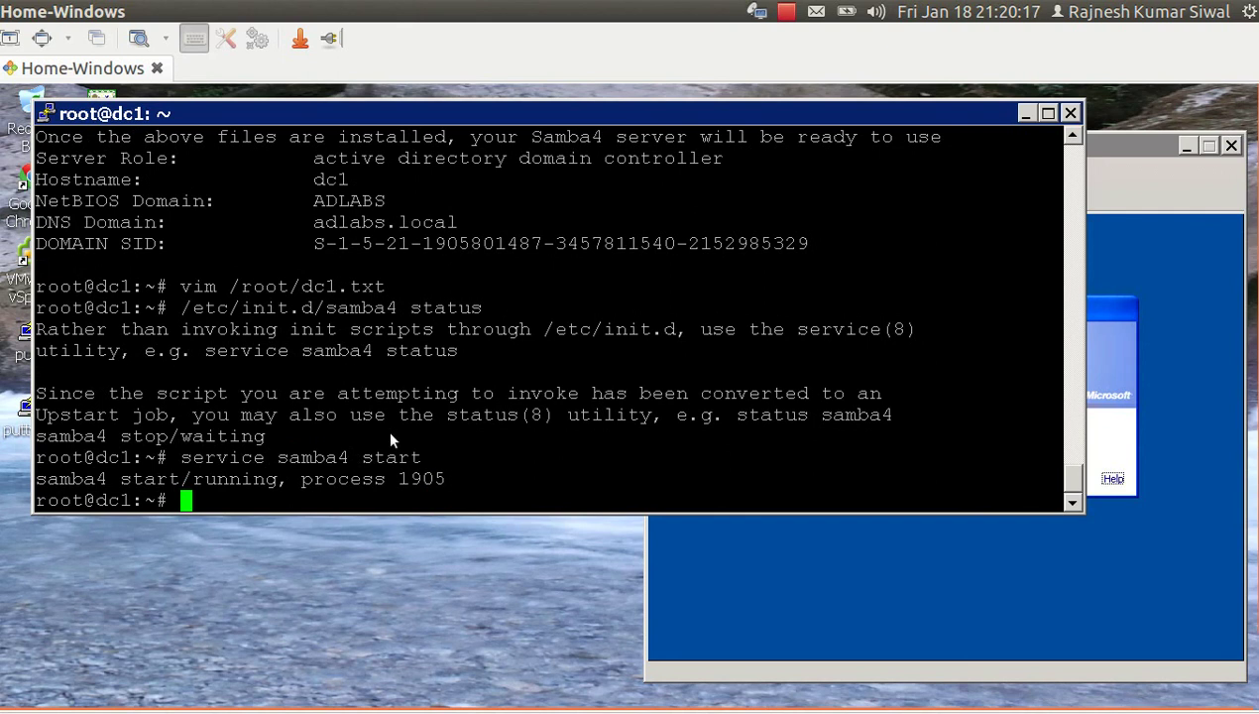
Highlight samba4's running process number 1905 in the output.
{"action": "double_click", "coordinate": [427, 478]}
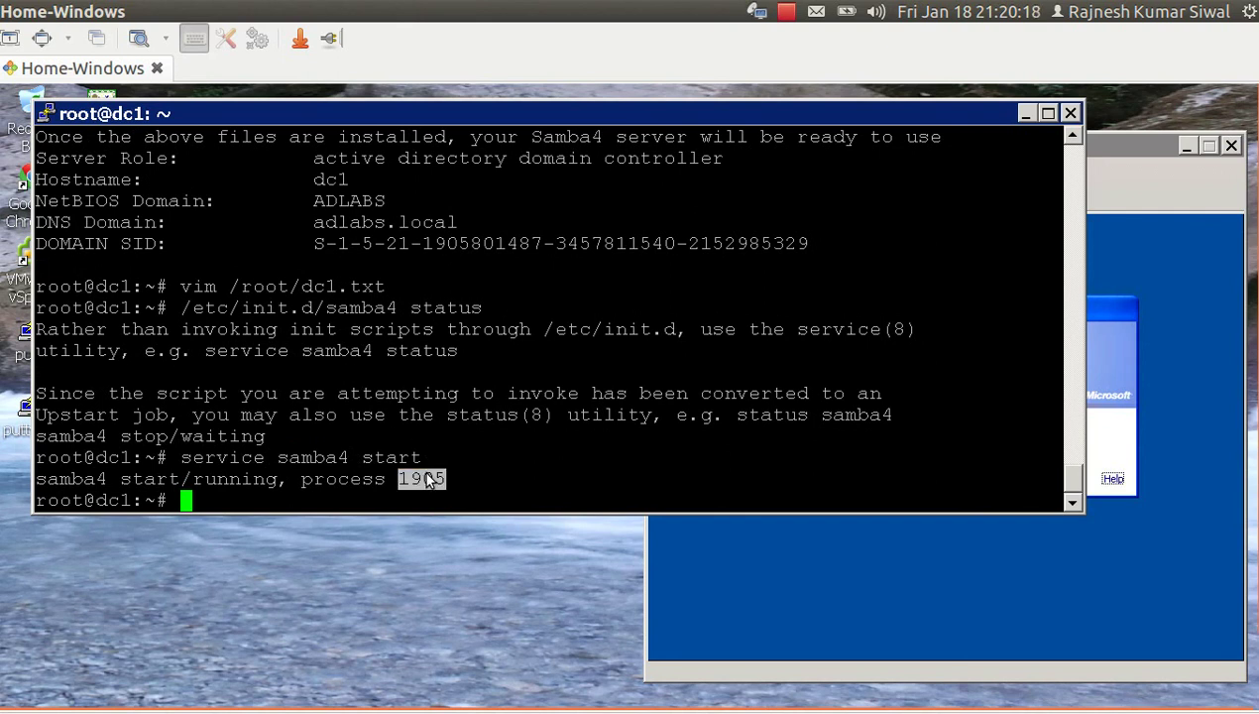
{"action": "triple_click", "coordinate": [427, 479]}
{"action": "left_click", "coordinate": [427, 479]}
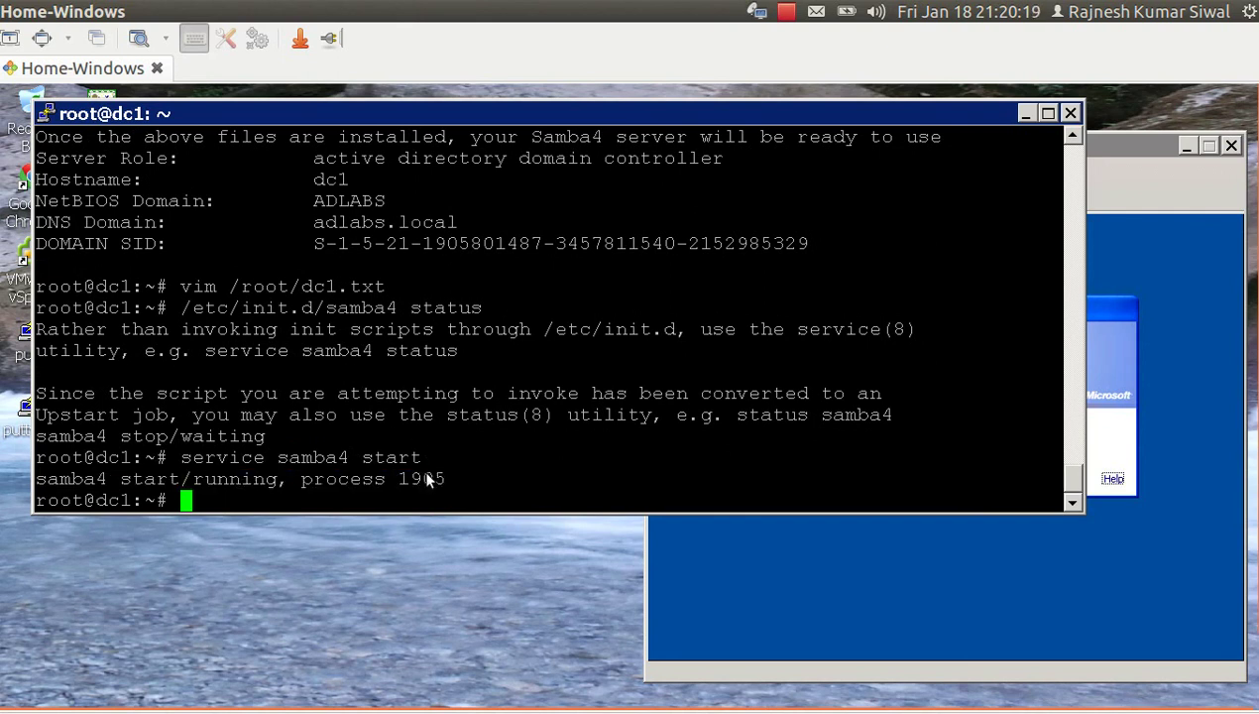
{"action": "double_click", "coordinate": [428, 478]}
Run /etc/init.d/bind9 status to confirm bind9 is not running.
{"action": "type", "text": "netstat"}
{"action": "key", "text": "BackSpace"}
{"action": "key", "text": "BackSpace"}
{"action": "key", "text": "BackSpace"}
{"action": "key", "text": "BackSpace"}
{"action": "key", "text": "BackSpace"}
{"action": "key", "text": "BackSpace"}
{"action": "key", "text": "BackSpace"}
{"action": "key", "text": "BackSpace"}
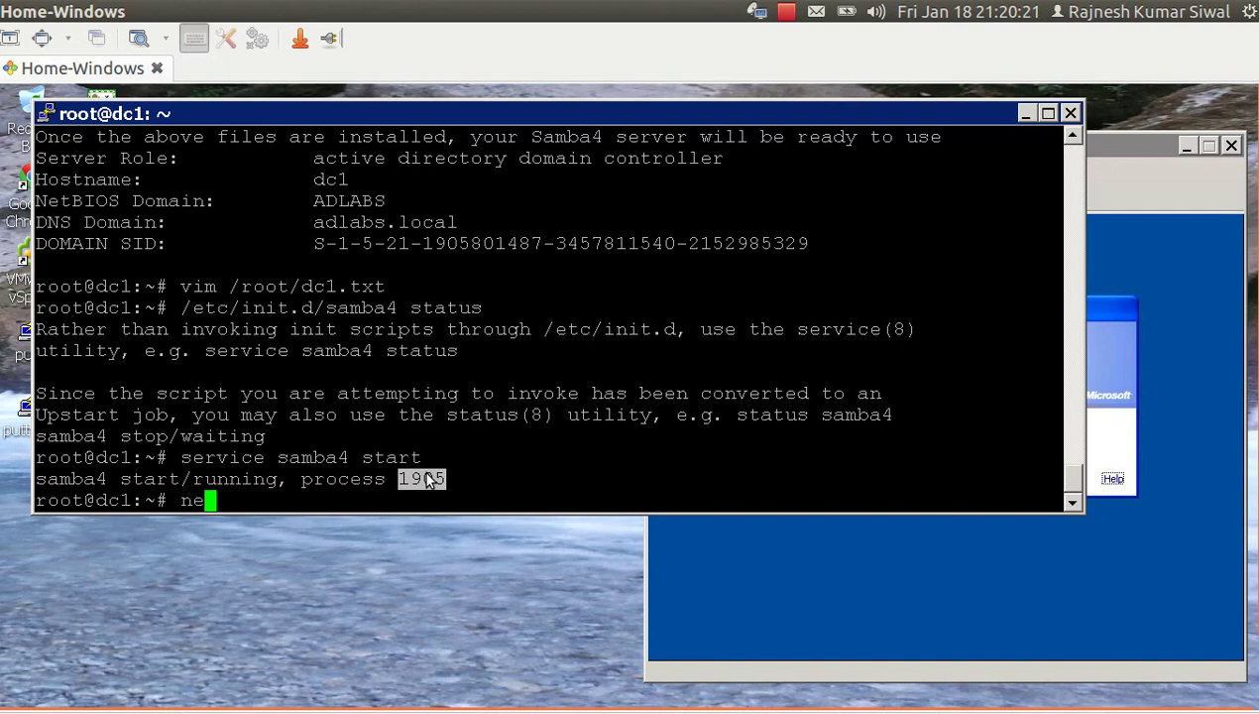
{"action": "type", "text": "/etc/init.d/"}
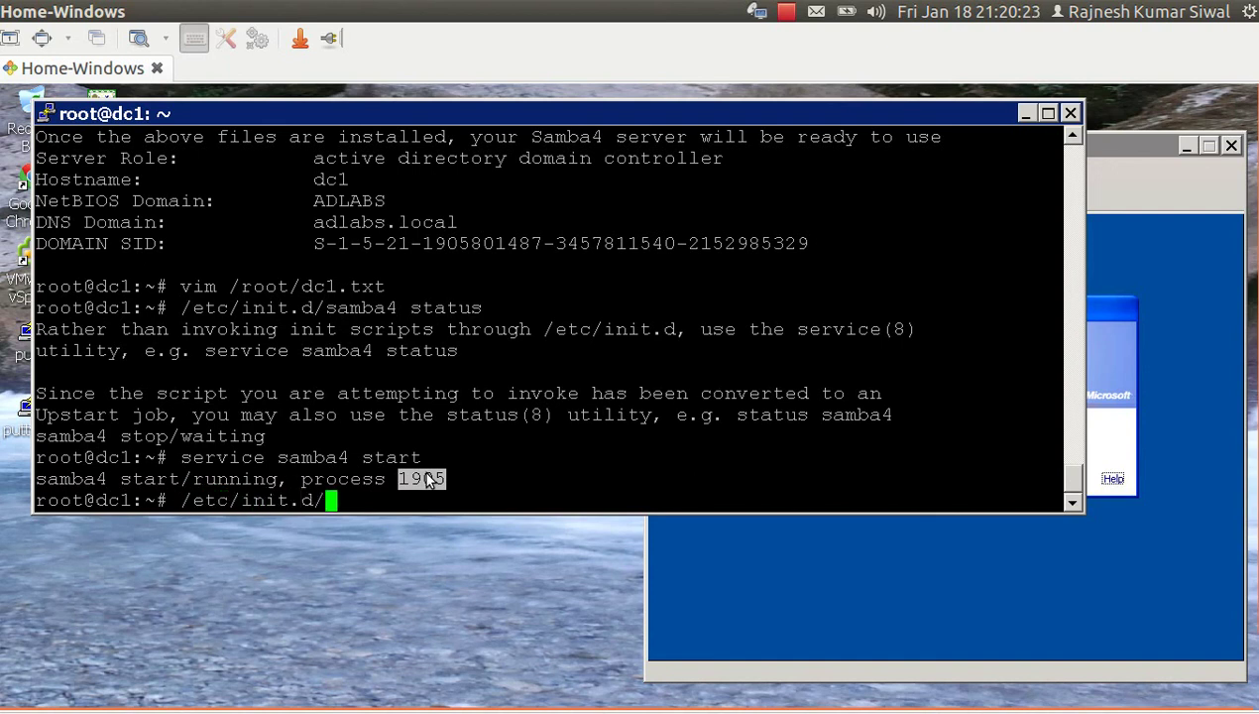
{"action": "type", "text": "bind9 st"}
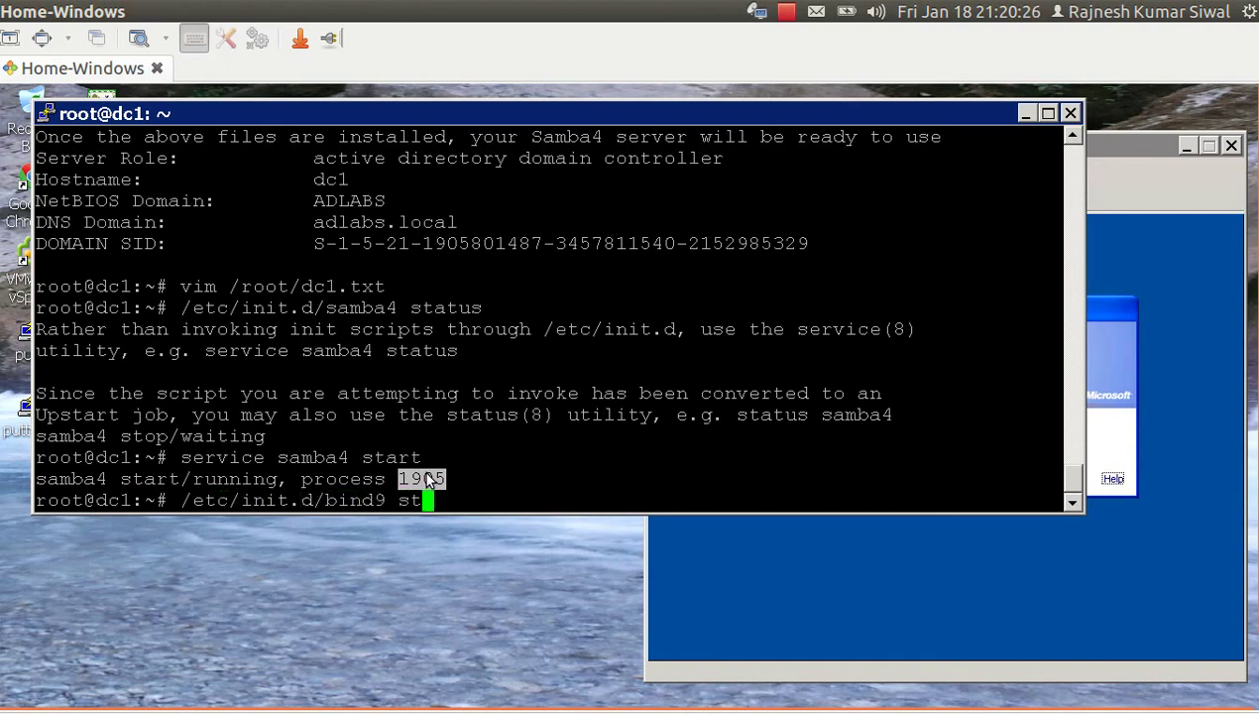
{"action": "type", "text": "atus"}
{"action": "key", "text": "Return"}
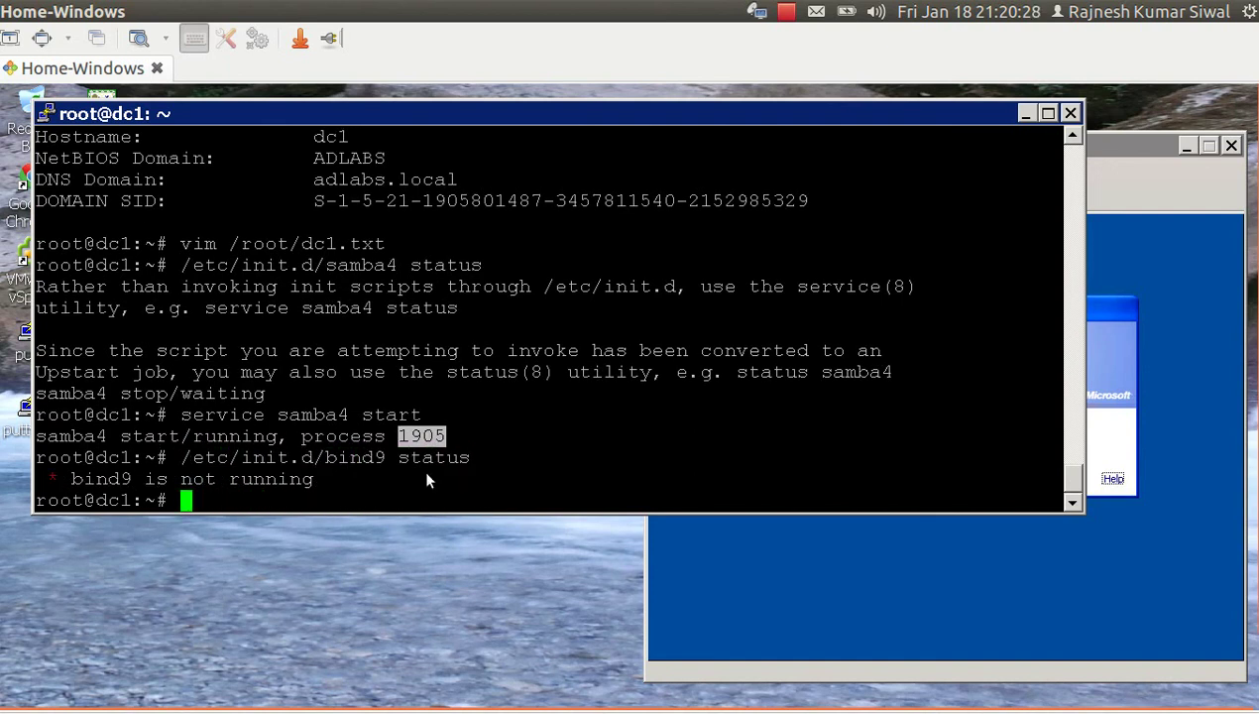
Run netstat -pntl|grep :53 and highlight 1919/samba as the port 53 listener.
{"action": "type", "text": "netstat "}
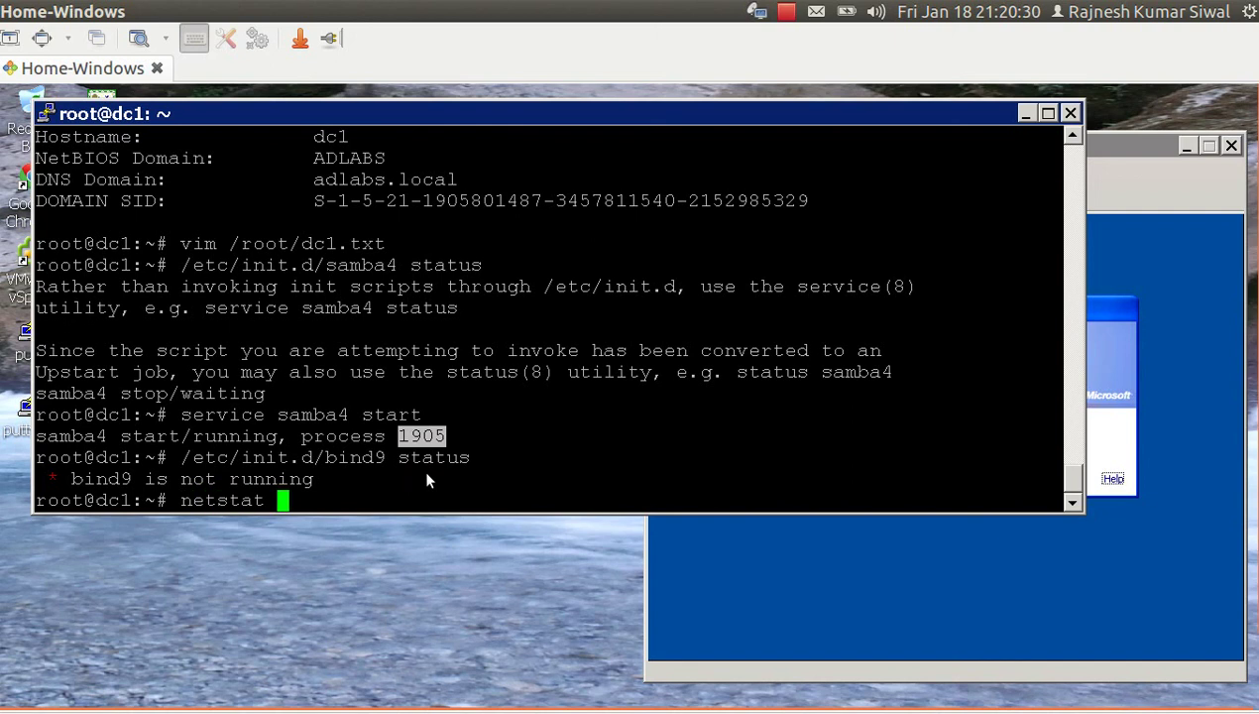
{"action": "type", "text": "-pnt"}
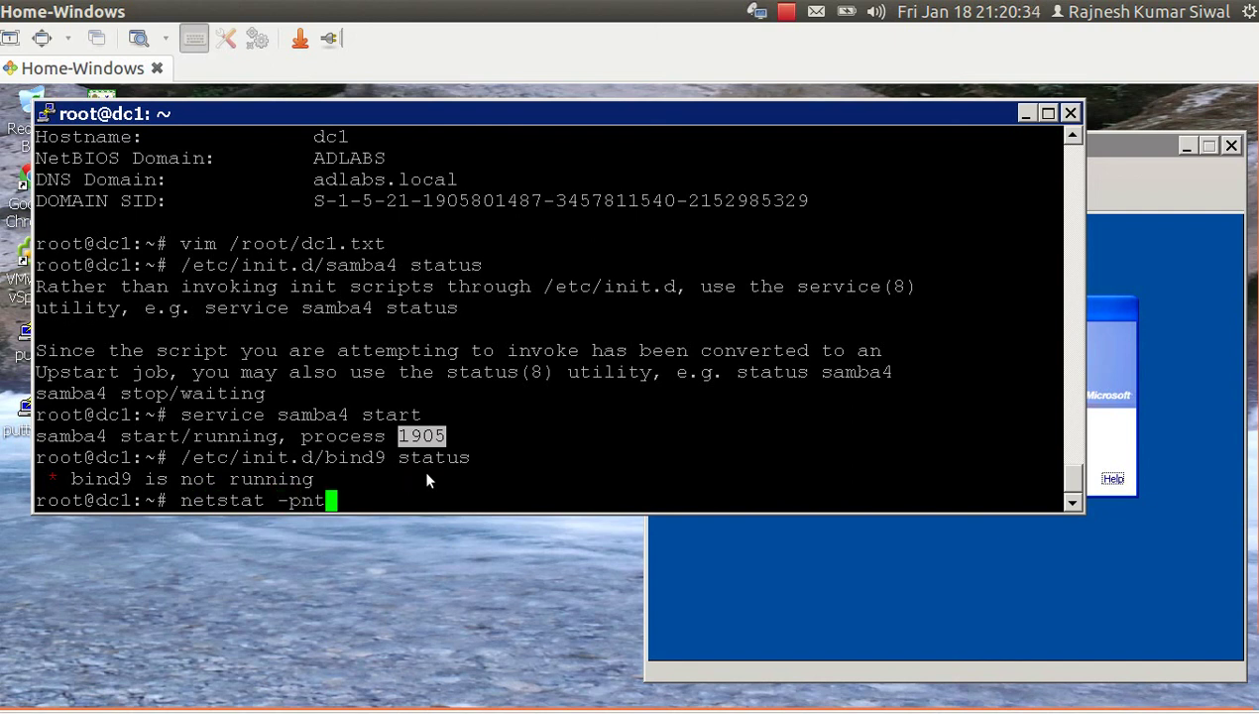
{"action": "type", "text": "l|grep :53"}
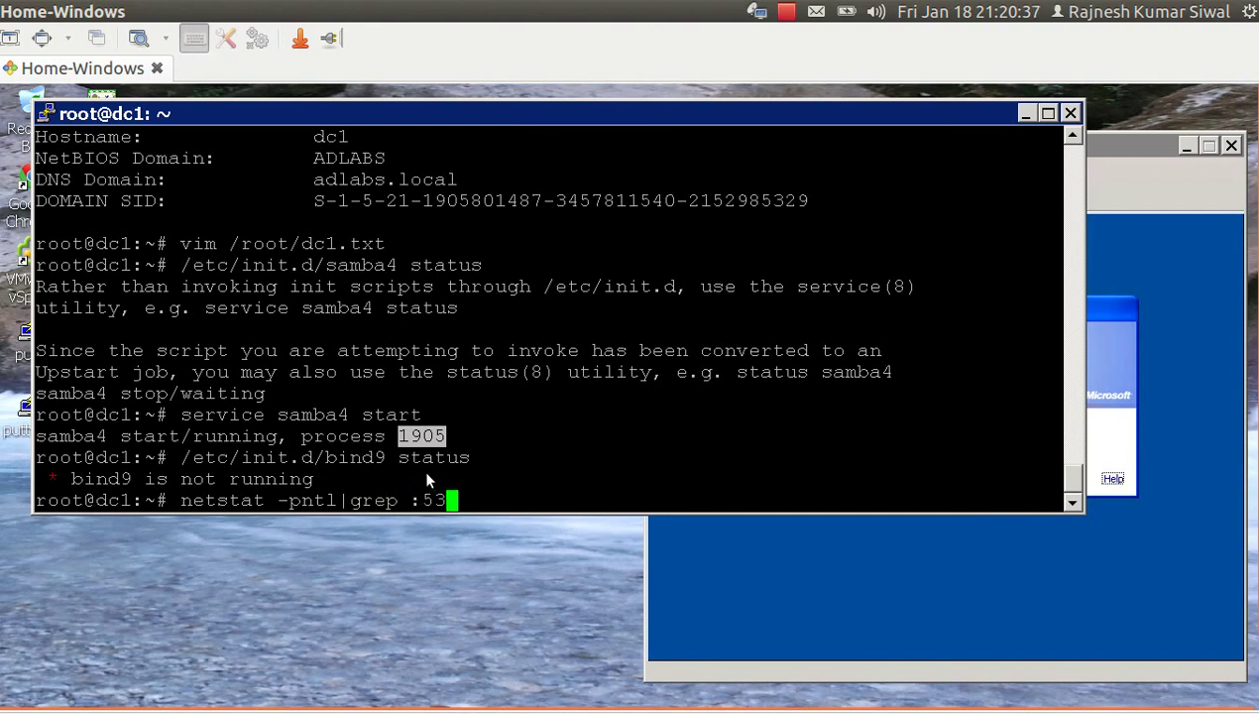
{"action": "key", "text": "Return"}
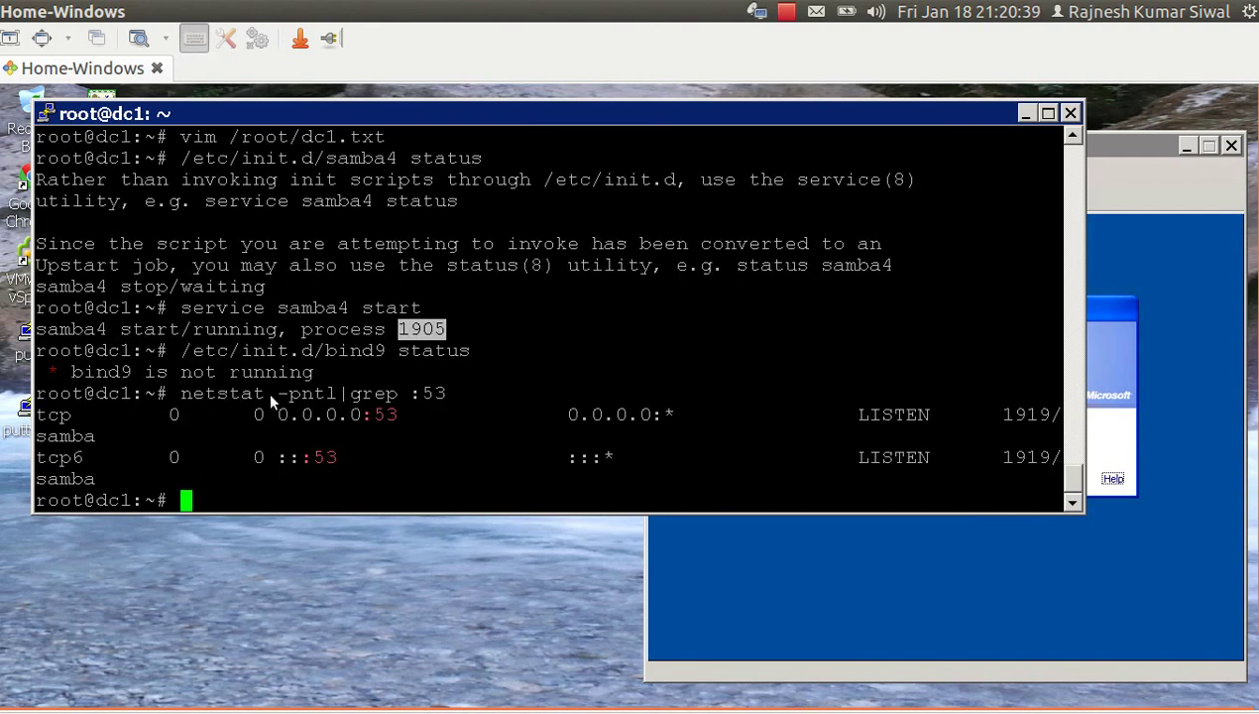
{"action": "left_click_drag", "start_coordinate": [1042, 411], "coordinate": [996, 414]}
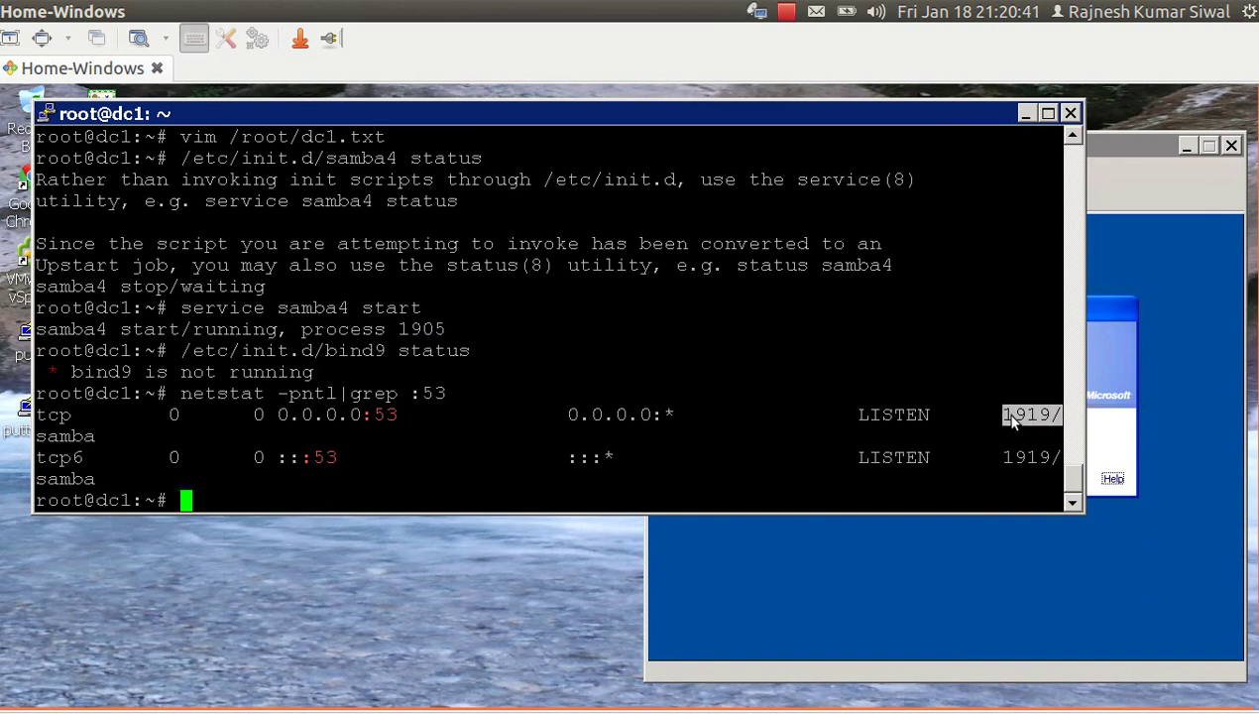
{"action": "left_click", "coordinate": [862, 409]}
{"action": "left_click_drag", "start_coordinate": [396, 417], "coordinate": [363, 416]}
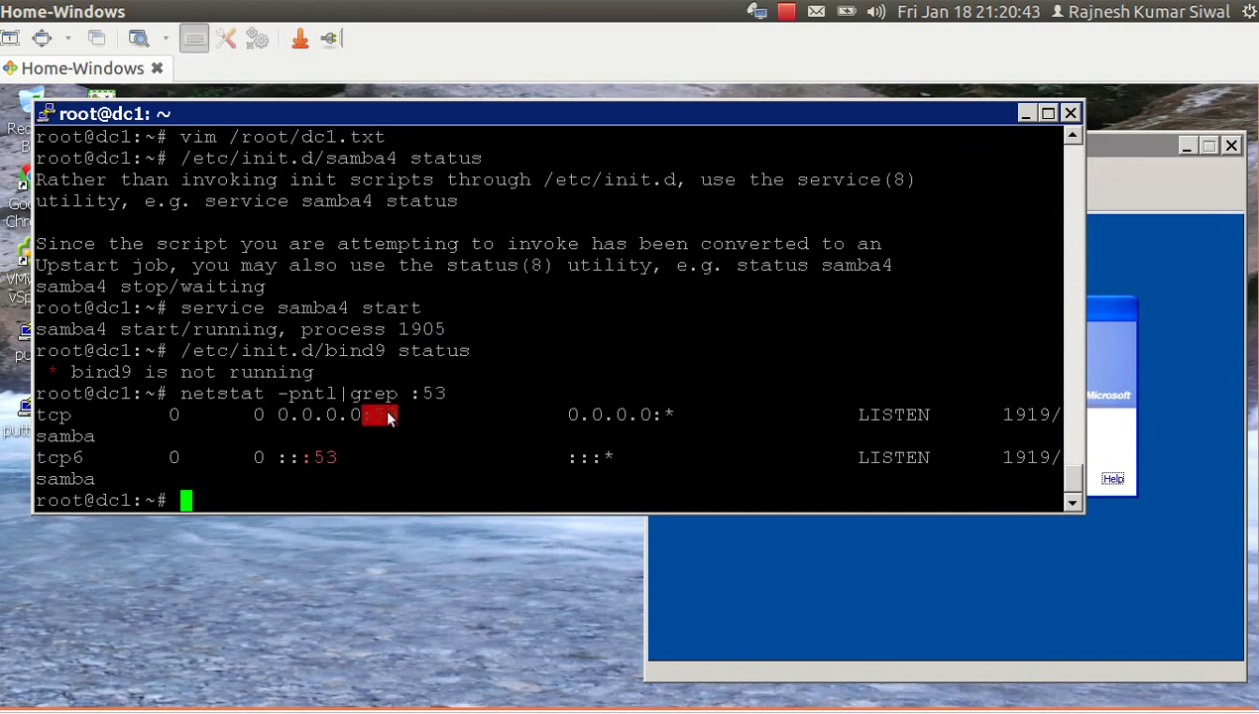
{"action": "double_click", "coordinate": [57, 436]}
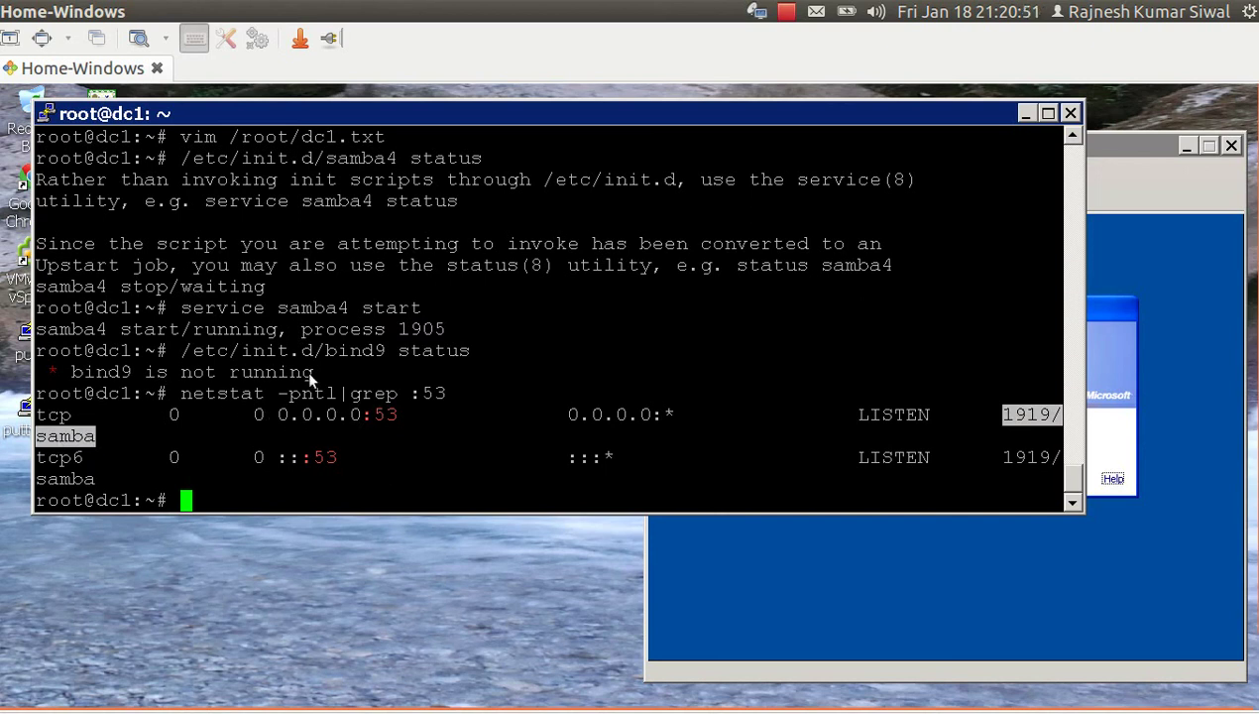
{"action": "double_click", "coordinate": [347, 353]}
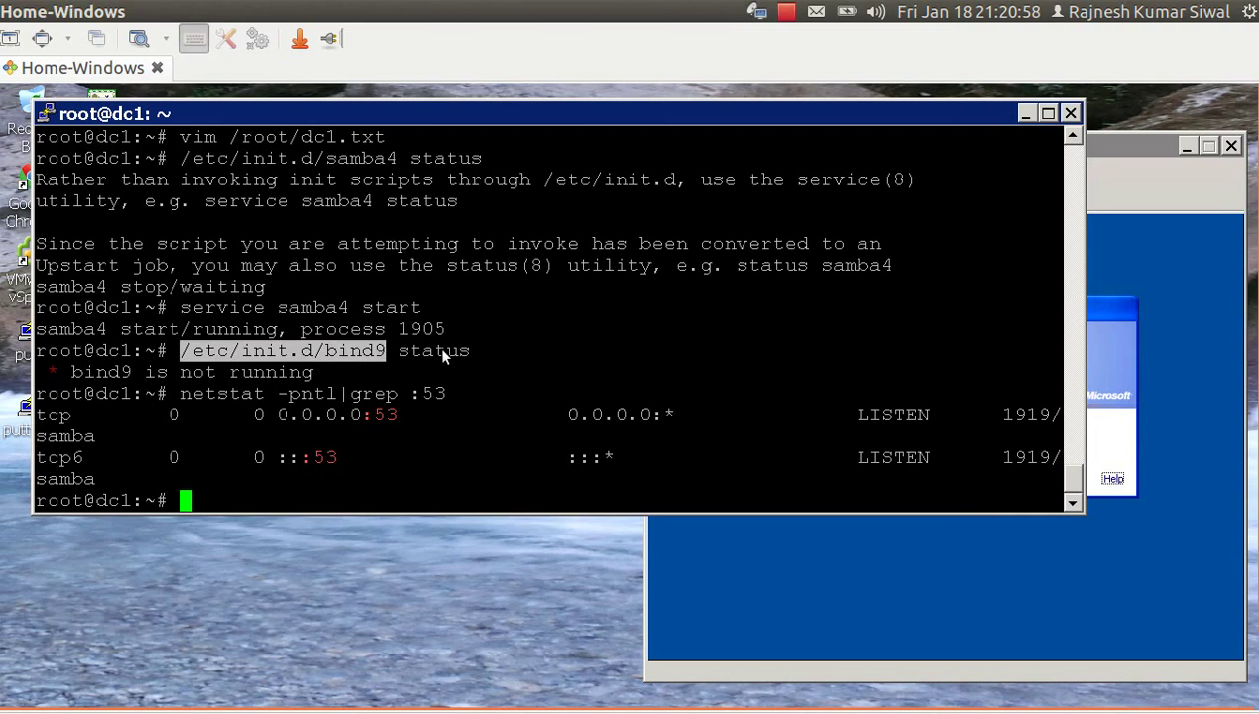
Dry-run removing bind9's startup links with update-rc.d -n -f bind9 remove.
{"action": "type", "text": "cd"}
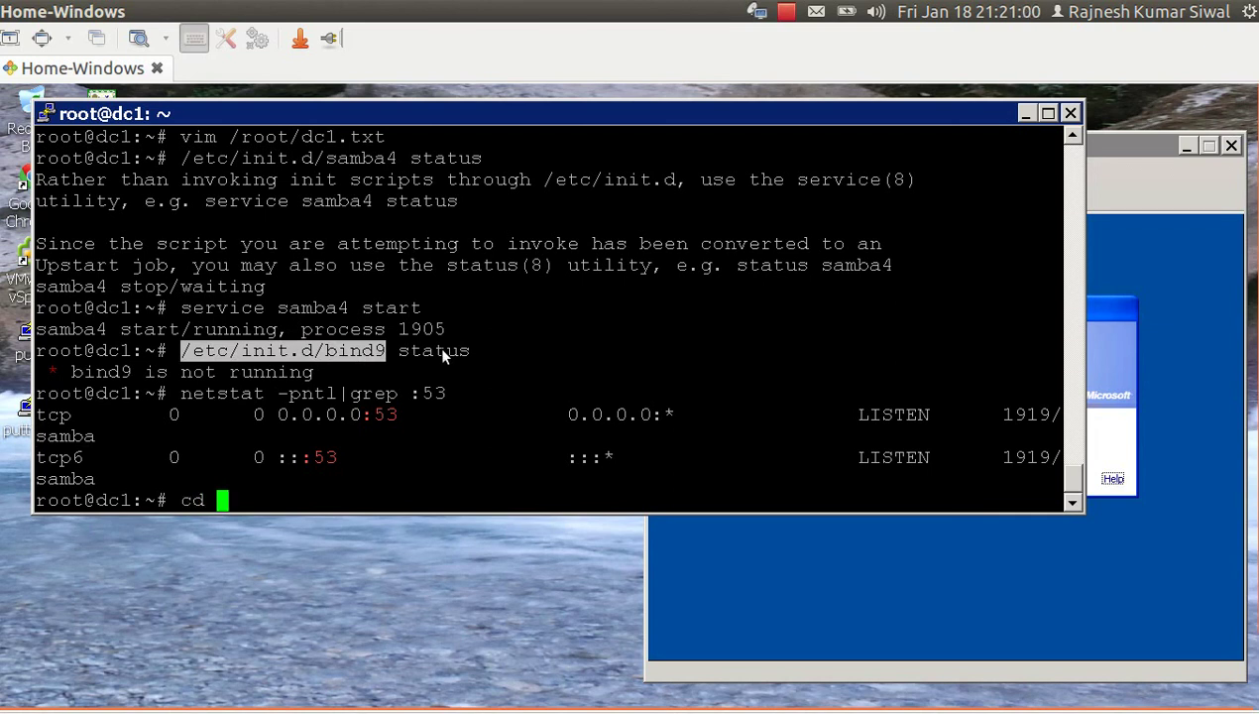
{"action": "key", "text": "BackSpace"}
{"action": "key", "text": "BackSpace"}
{"action": "key", "text": "BackSpace"}
{"action": "type", "text": "upda"}
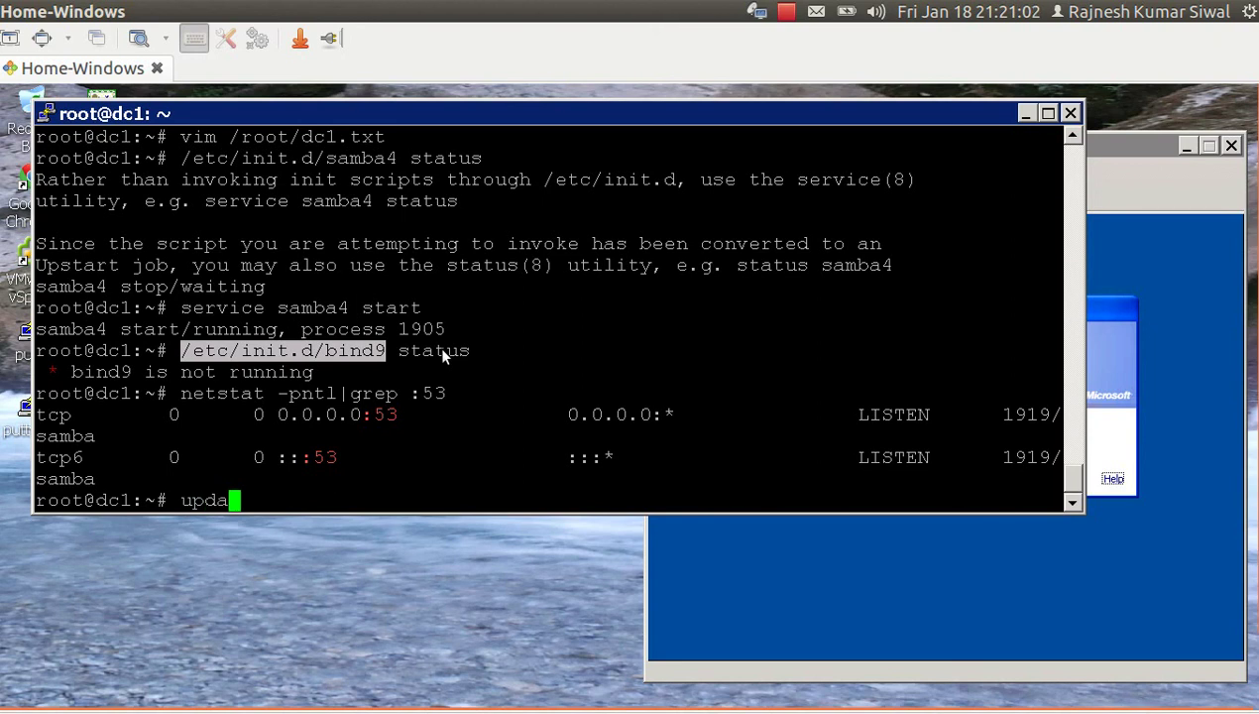
{"action": "type", "text": "te-rc.d"}
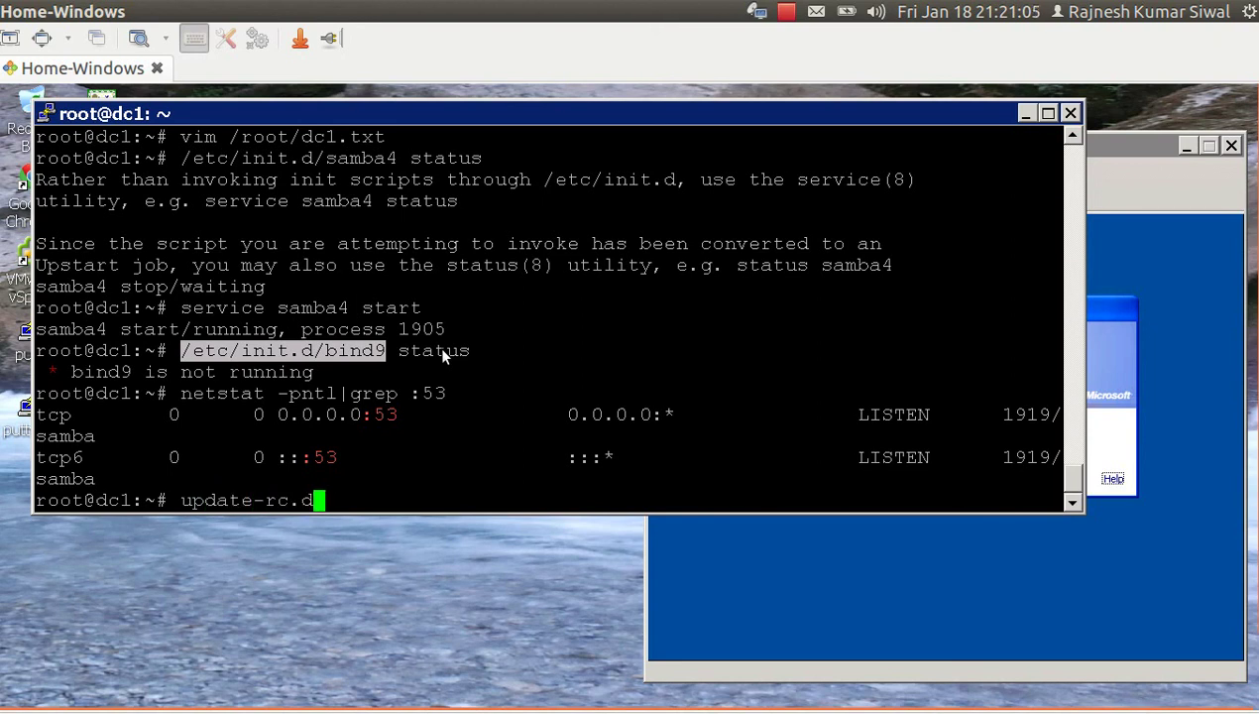
{"action": "type", "text": " -n"}
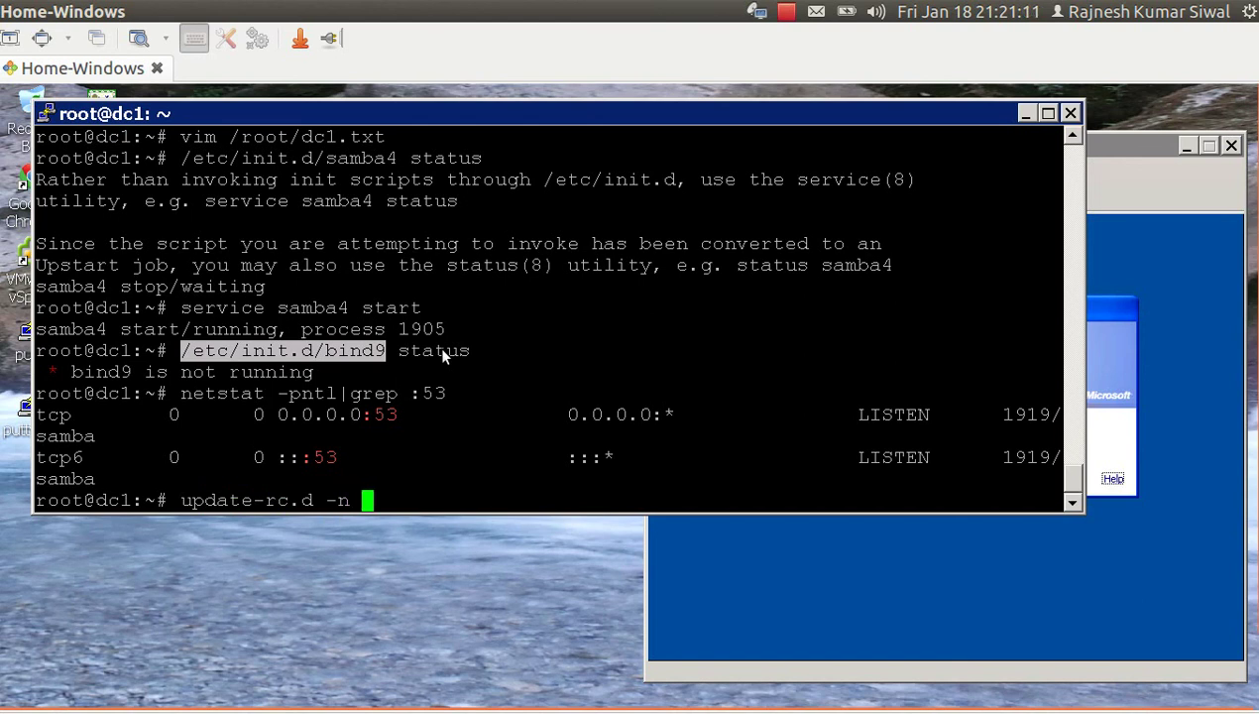
{"action": "type", "text": " -f bind9 remove"}
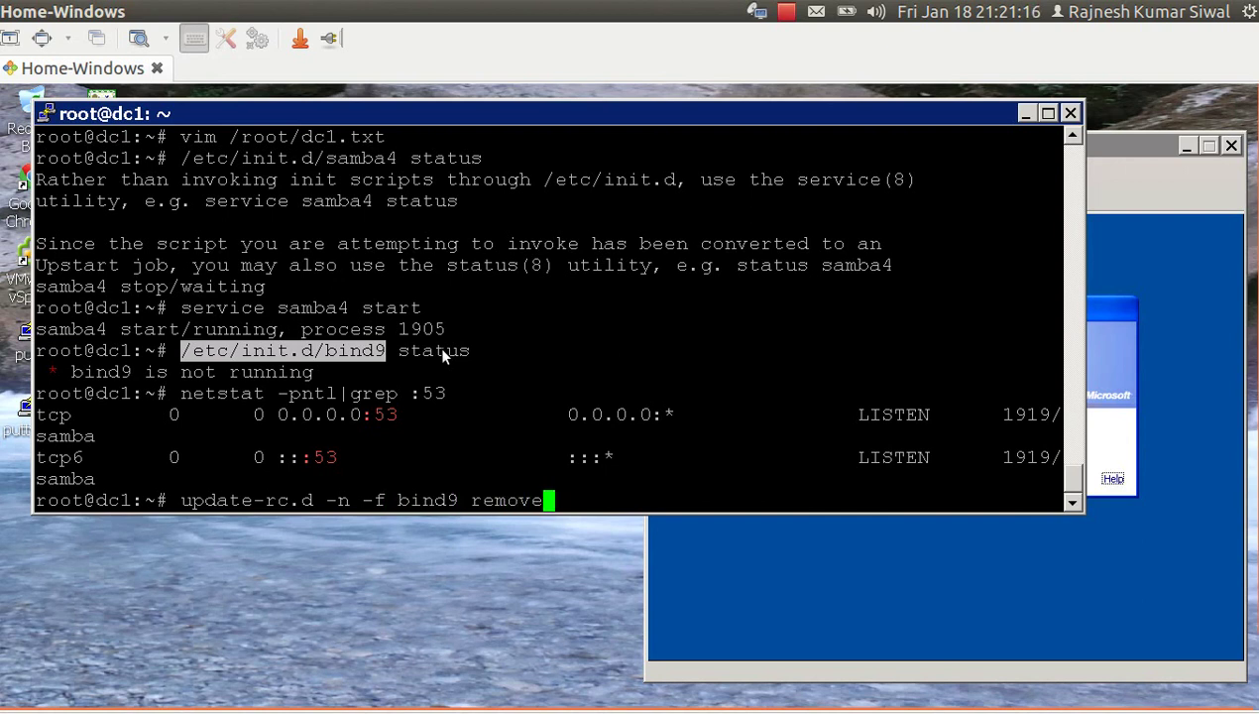
{"action": "key", "text": "Return"}
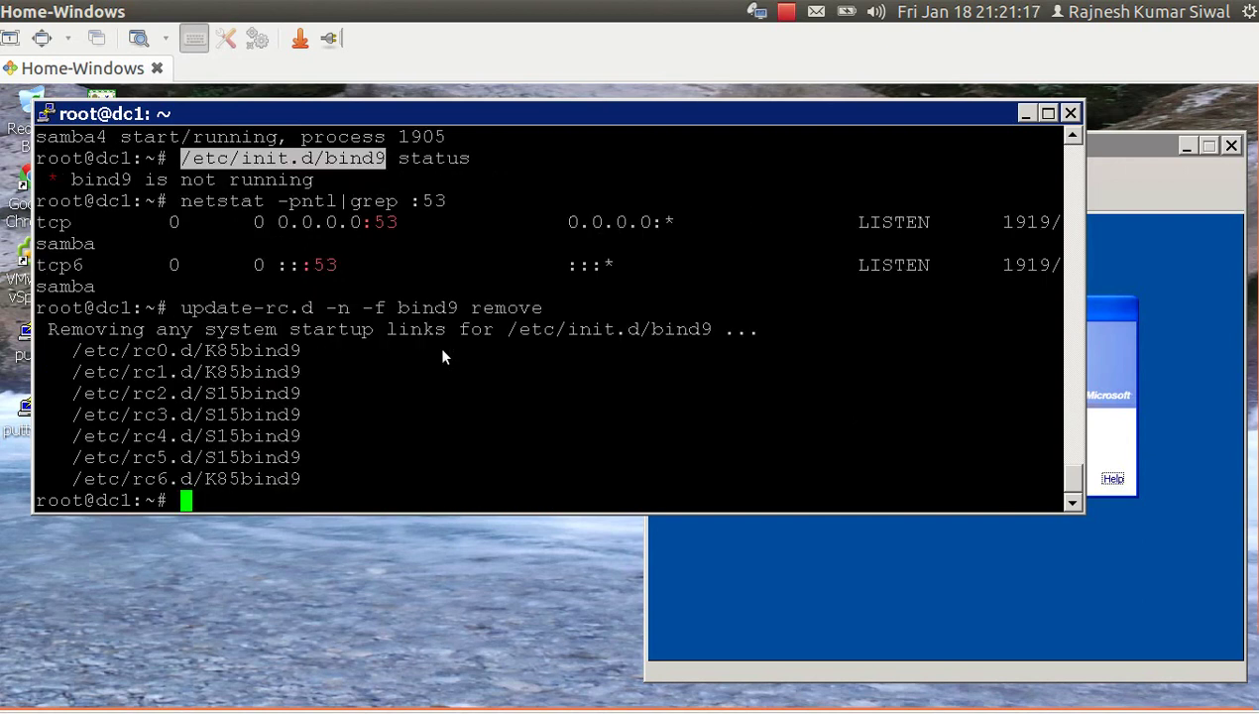
Rerun the command without -n to remove bind9's links from runlevels rc0-rc6.
{"action": "key", "text": "Up"}
{"action": "key", "text": "Left"}
{"action": "key", "text": "Left"}
{"action": "key", "text": "Left"}
{"action": "key", "text": "Left"}
{"action": "key", "text": "Left"}
{"action": "key", "text": "Left"}
{"action": "key", "text": "Left"}
{"action": "key", "text": "Left"}
{"action": "key", "text": "Left"}
{"action": "key", "text": "Left"}
{"action": "key", "text": "Left"}
{"action": "key", "text": "Left"}
{"action": "key", "text": "Left"}
{"action": "key", "text": "Left"}
{"action": "key", "text": "Left"}
{"action": "key", "text": "Left"}
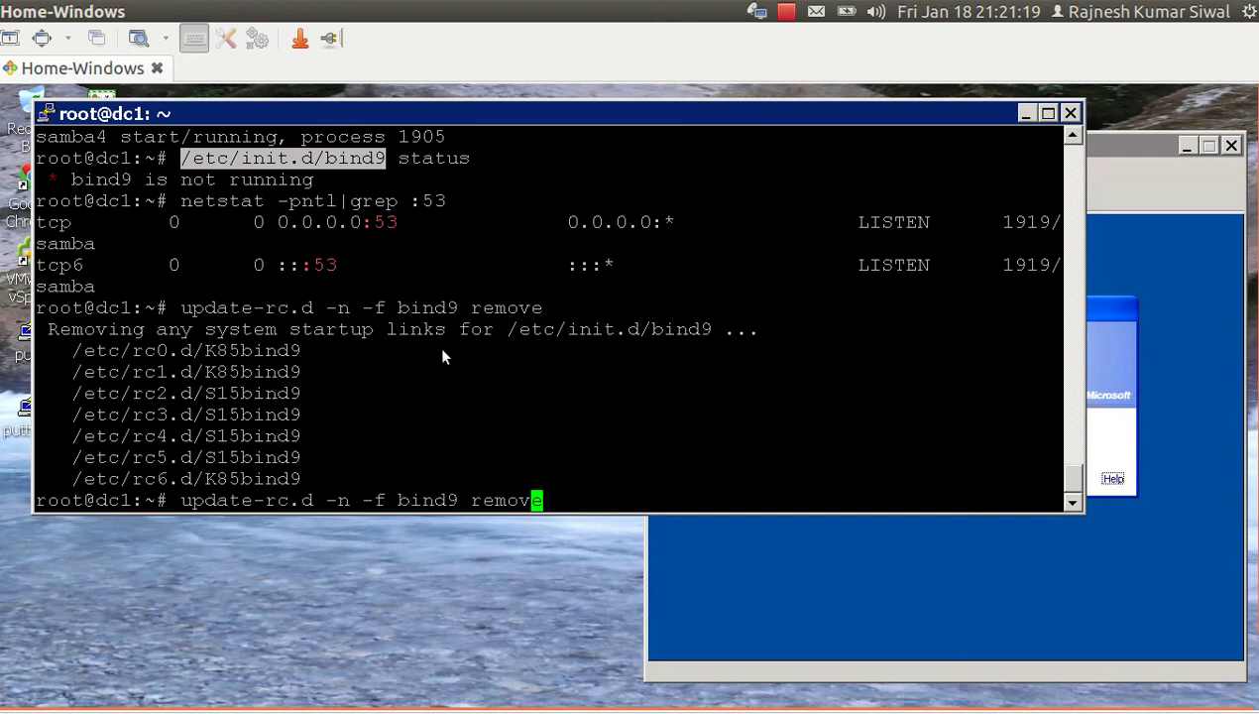
{"action": "key", "text": "BackSpace"}
{"action": "key", "text": "BackSpace"}
{"action": "key", "text": "Return"}
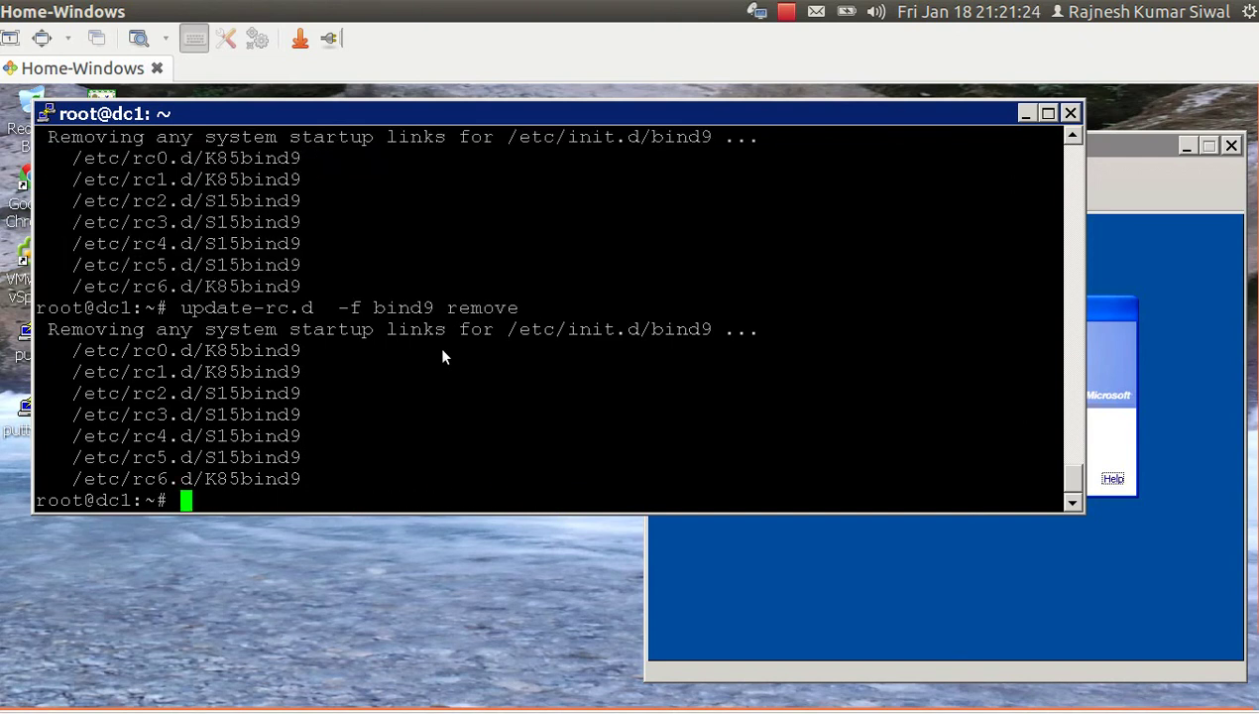
Start an ll listing of the samba4.conf init file, then cancel it.
{"action": "type", "text": "ll /e"}
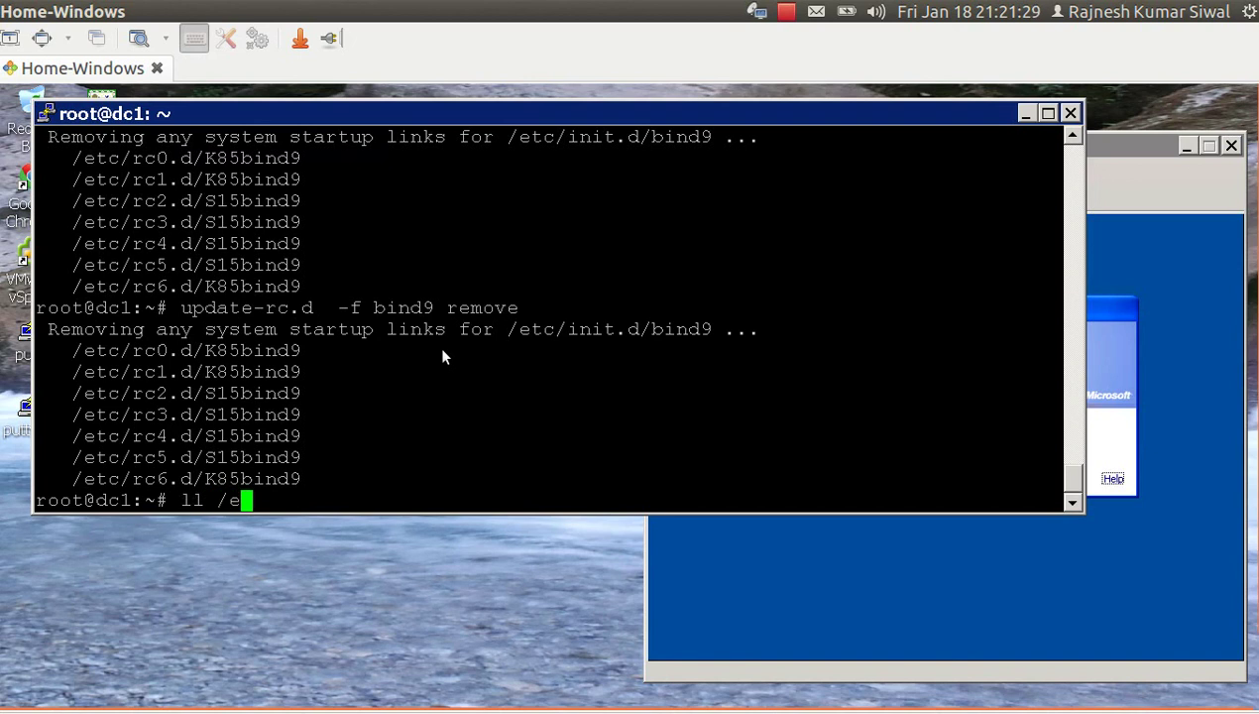
{"action": "type", "text": "tc/init.d"}
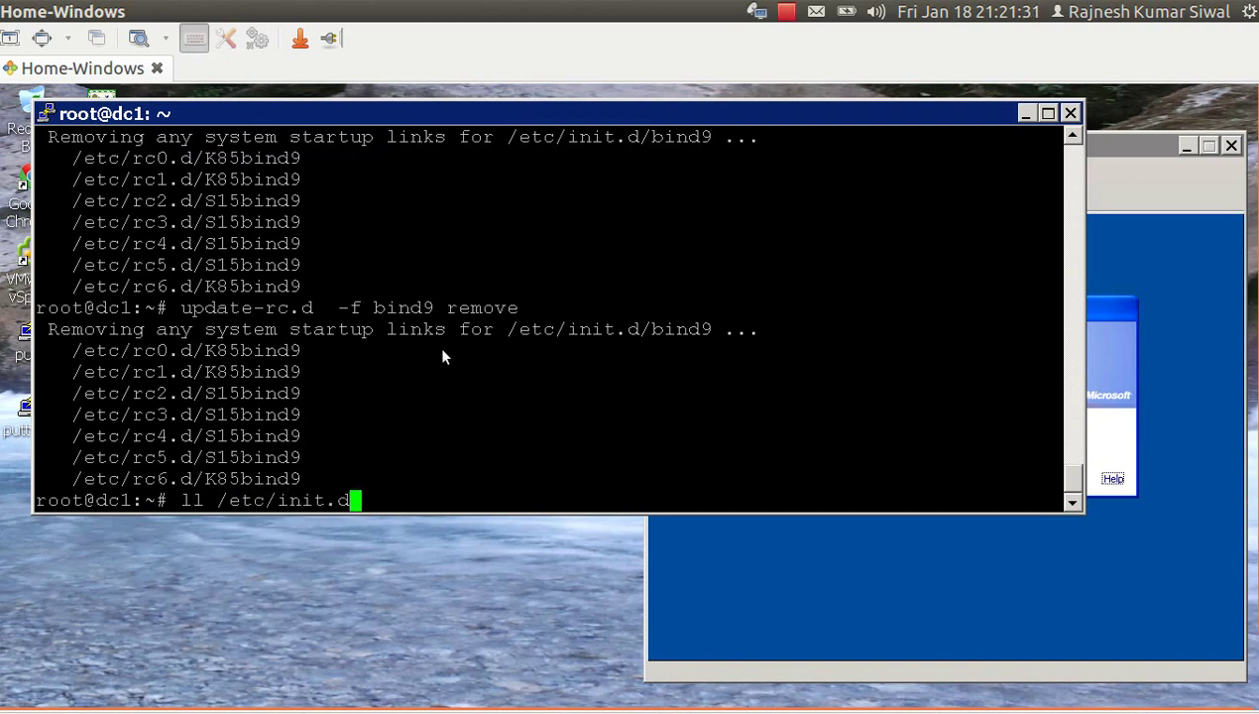
{"action": "key", "text": "BackSpace"}
{"action": "key", "text": "BackSpace"}
{"action": "type", "text": "/s"}
{"action": "key", "text": "Tab"}
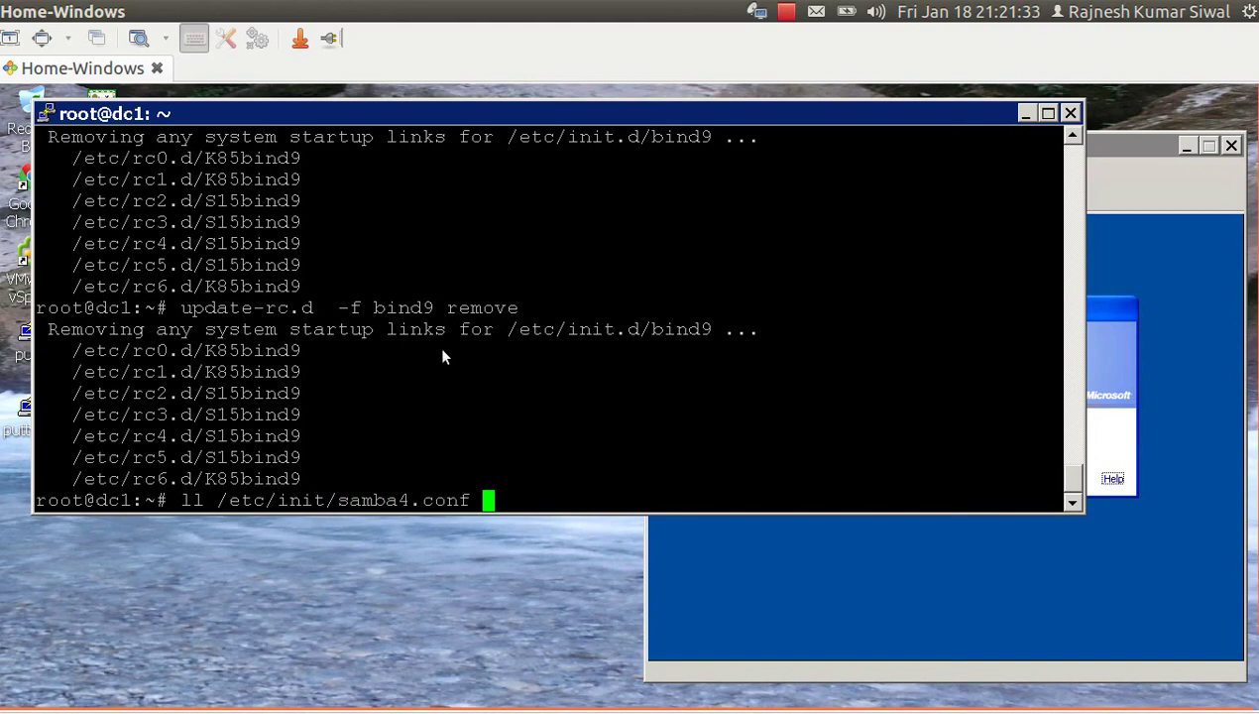
{"action": "key", "text": "Left"}
{"action": "key", "text": "Left"}
{"action": "key", "text": "Left"}
{"action": "key", "text": "Left"}
{"action": "key", "text": "Left"}
{"action": "key", "text": "Left"}
{"action": "key", "text": "Left"}
{"action": "key", "text": "Left"}
{"action": "key", "text": "Left"}
{"action": "key", "text": "Left"}
{"action": "key", "text": "Left"}
{"action": "key", "text": "Left"}
{"action": "key", "text": "Right"}
{"action": "key", "text": "ctrl+c"}
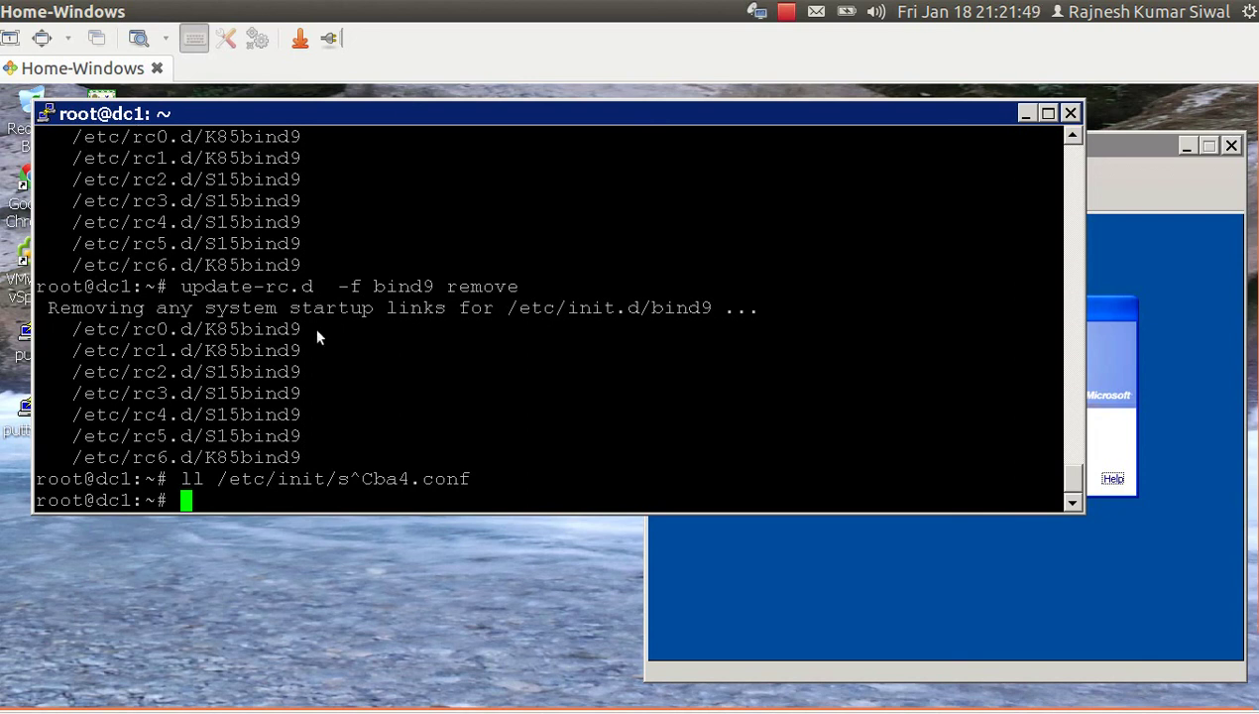
Resolve adlabs.local against DNS server 192.168.1.211 with nslookup.
{"action": "type", "text": "nslookup "}
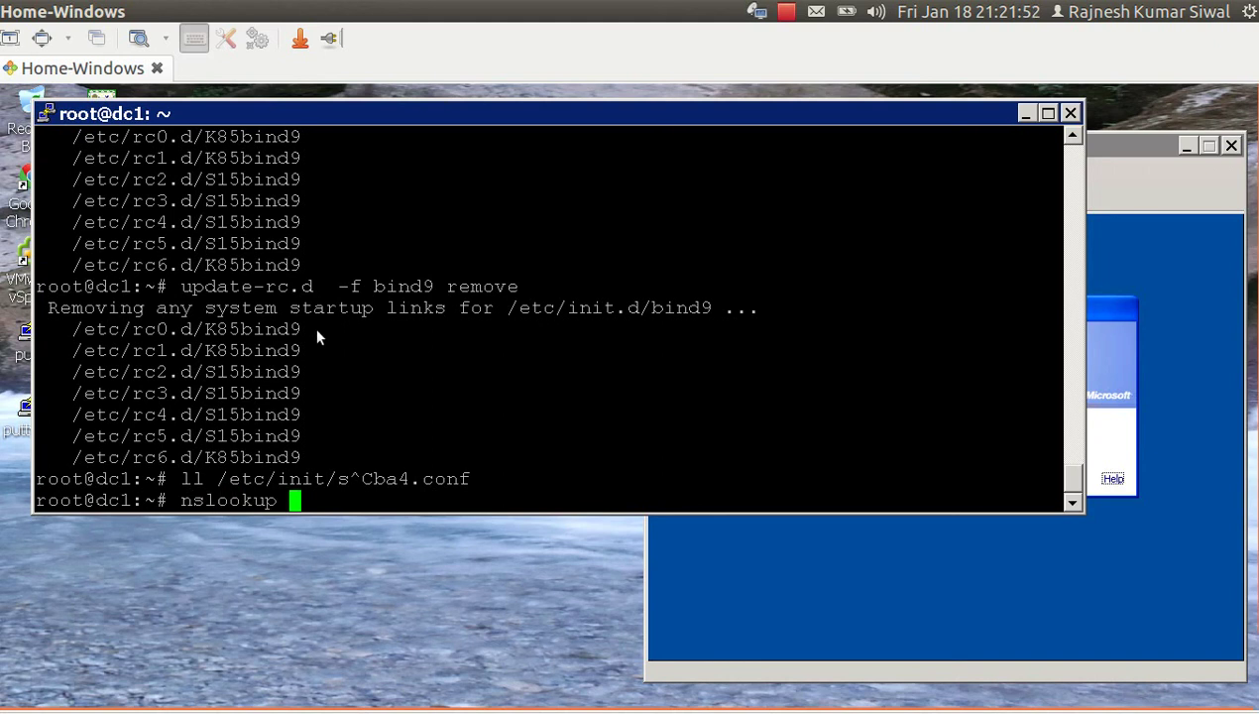
{"action": "type", "text": "adlabs."}
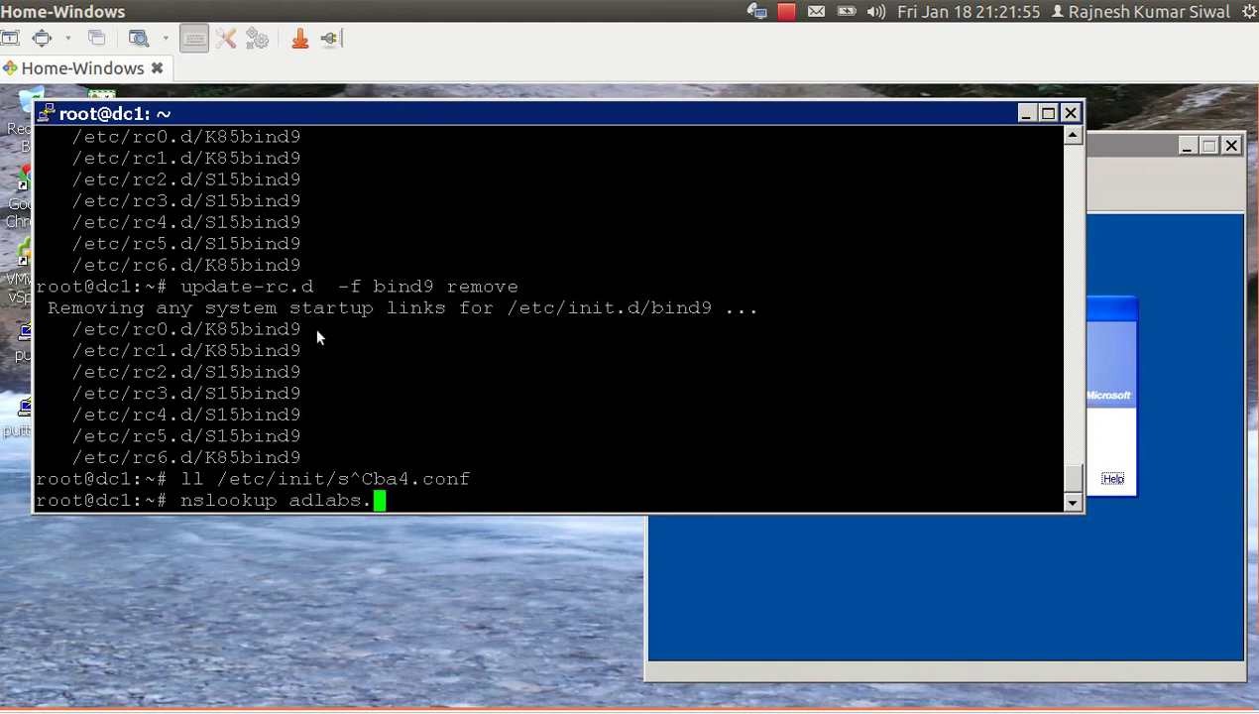
{"action": "type", "text": "local 18"}
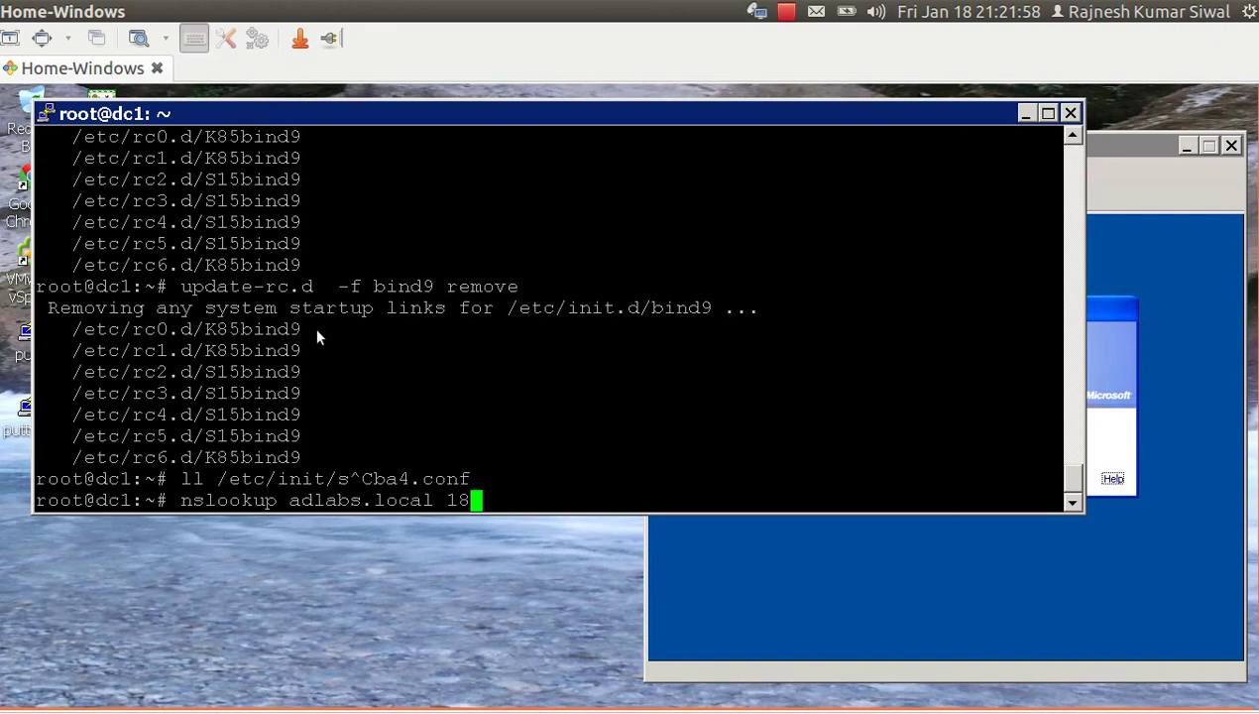
{"action": "key", "text": "BackSpace"}
{"action": "type", "text": "92.16t8"}
{"action": "key", "text": "BackSpace"}
{"action": "key", "text": "BackSpace"}
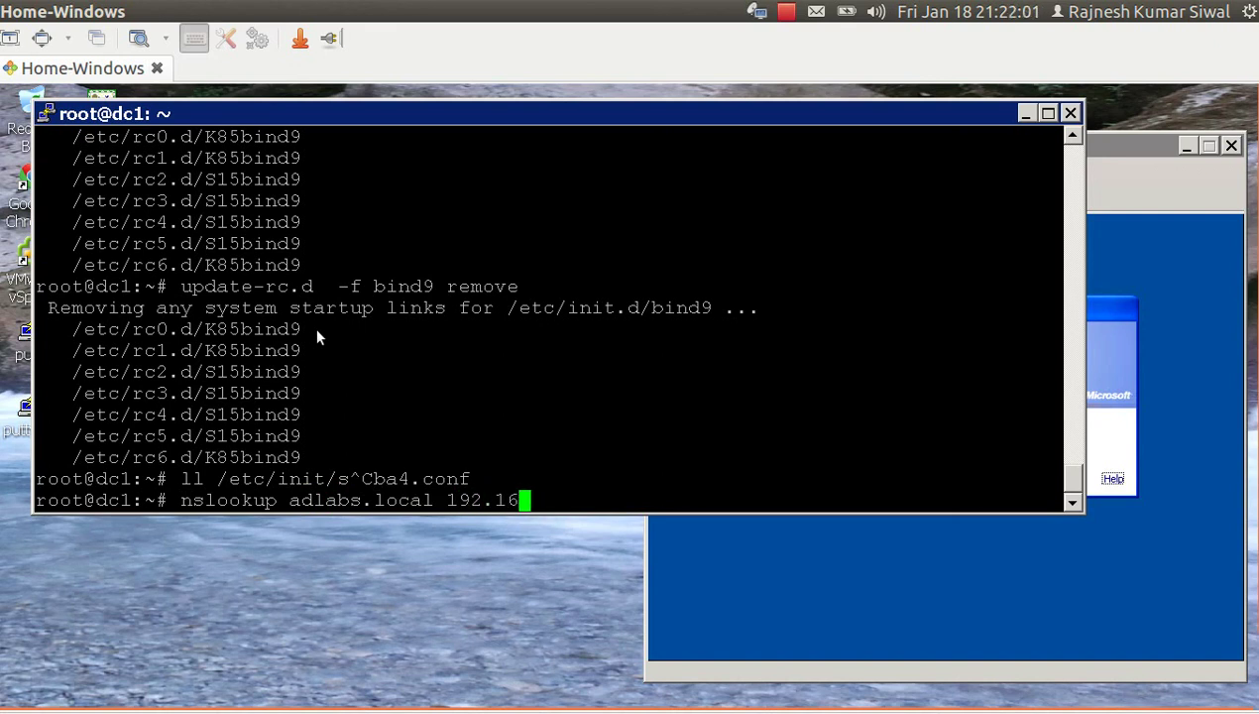
{"action": "type", "text": "8.1.21"}
{"action": "type", "text": "1"}
{"action": "key", "text": "Return"}
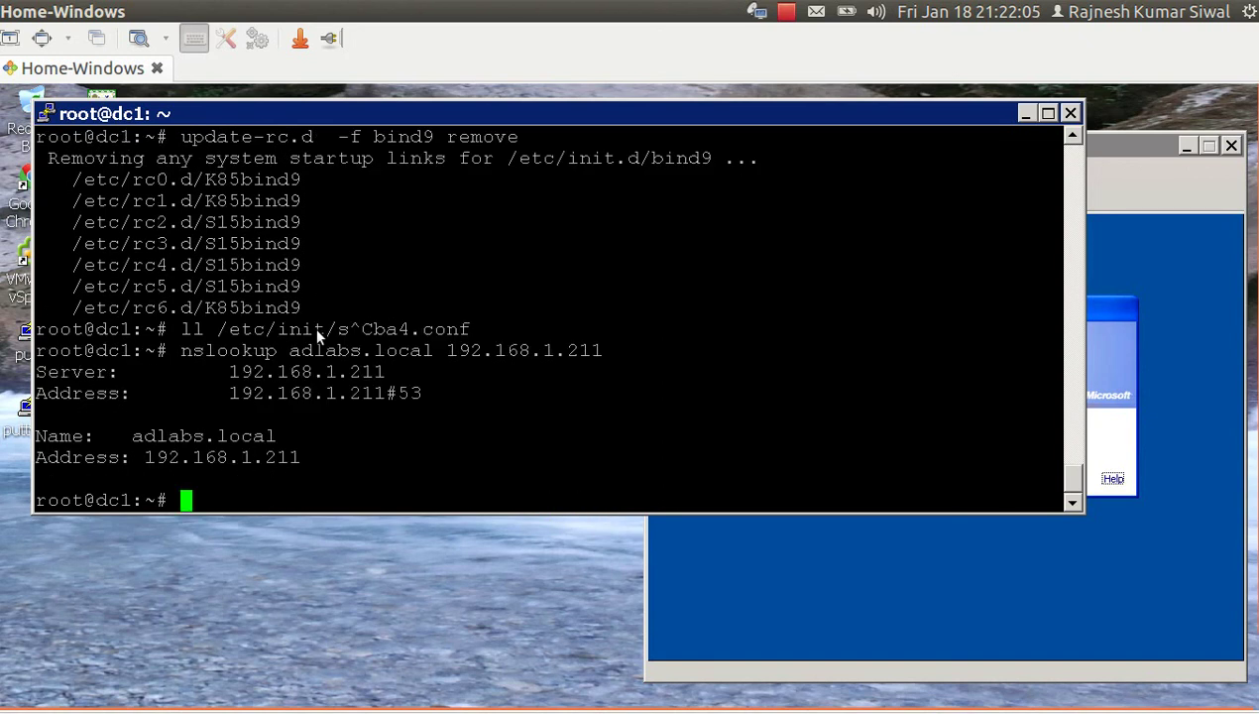
Look up _kerberos._tcp.adlabs.local against 192.168.1.211 twice, getting NXDOMAIN.
{"action": "key", "text": "Up"}
{"action": "key", "text": "Left"}
{"action": "key", "text": "Left"}
{"action": "key", "text": "Left"}
{"action": "key", "text": "Left"}
{"action": "key", "text": "Left"}
{"action": "key", "text": "Left"}
{"action": "key", "text": "Left"}
{"action": "key", "text": "Left"}
{"action": "key", "text": "Left"}
{"action": "key", "text": "Left"}
{"action": "key", "text": "Left"}
{"action": "key", "text": "Left"}
{"action": "key", "text": "Left"}
{"action": "key", "text": "Left"}
{"action": "key", "text": "Left"}
{"action": "key", "text": "Left"}
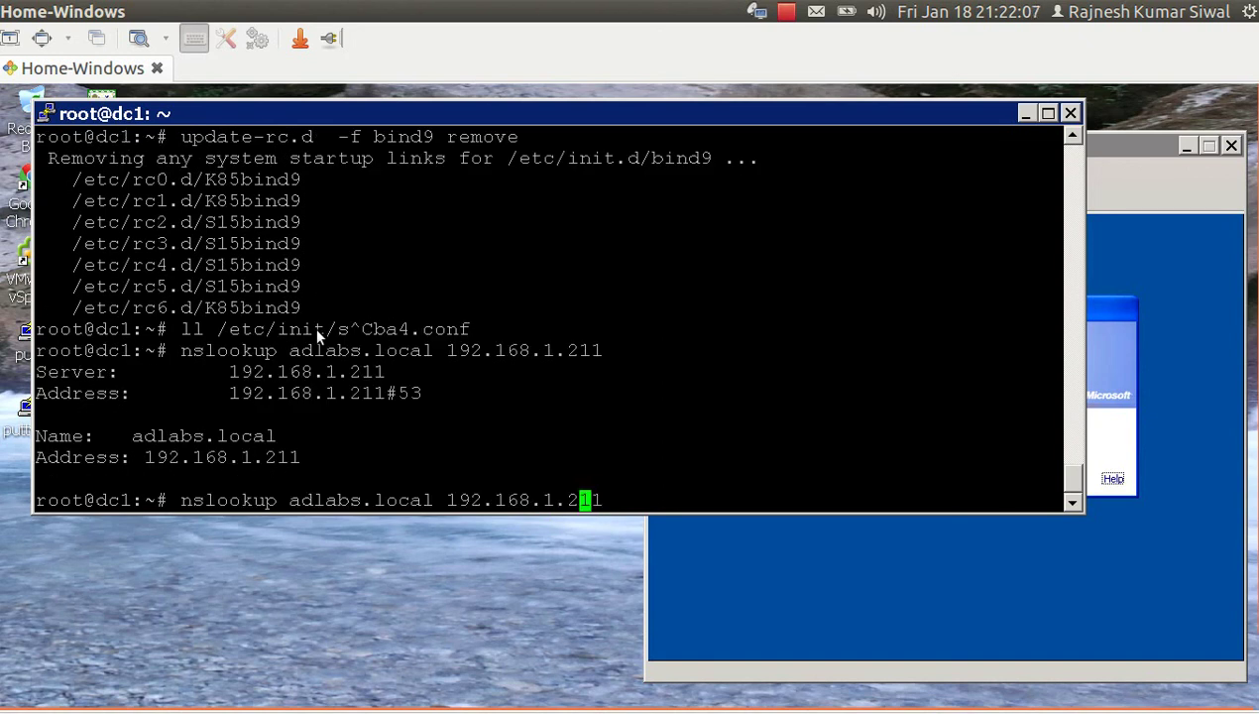
{"action": "key", "text": "Left"}
{"action": "key", "text": "Left"}
{"action": "key", "text": "Left"}
{"action": "key", "text": "Left"}
{"action": "key", "text": "Left"}
{"action": "key", "text": "Left"}
{"action": "key", "text": "Left"}
{"action": "key", "text": "Left"}
{"action": "key", "text": "Left"}
{"action": "key", "text": "Left"}
{"action": "type", "text": "_ker"}
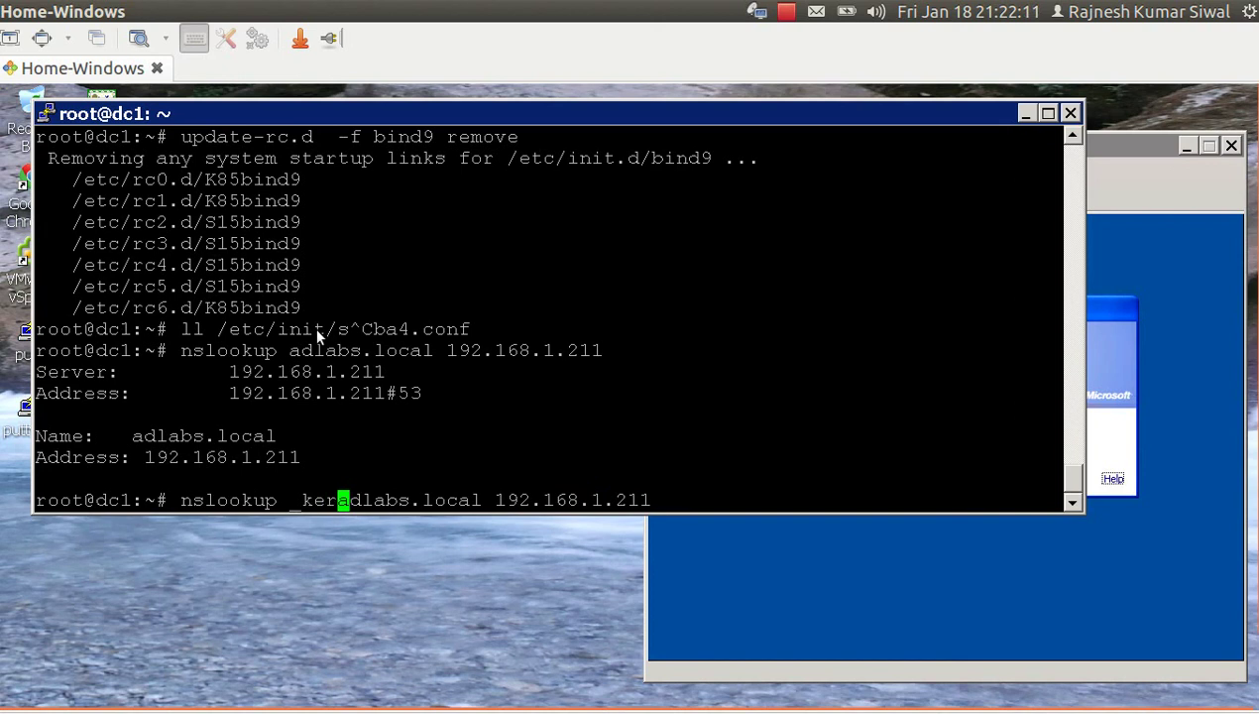
{"action": "type", "text": "beros."}
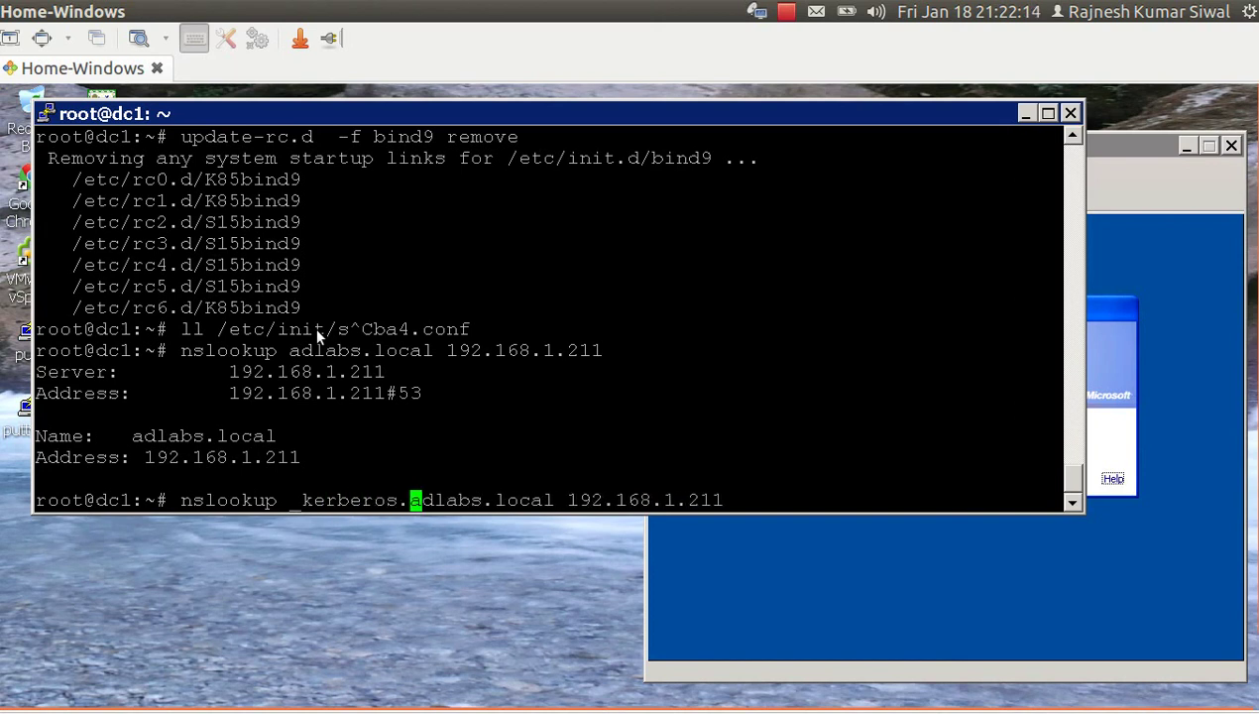
{"action": "type", "text": "_t"}
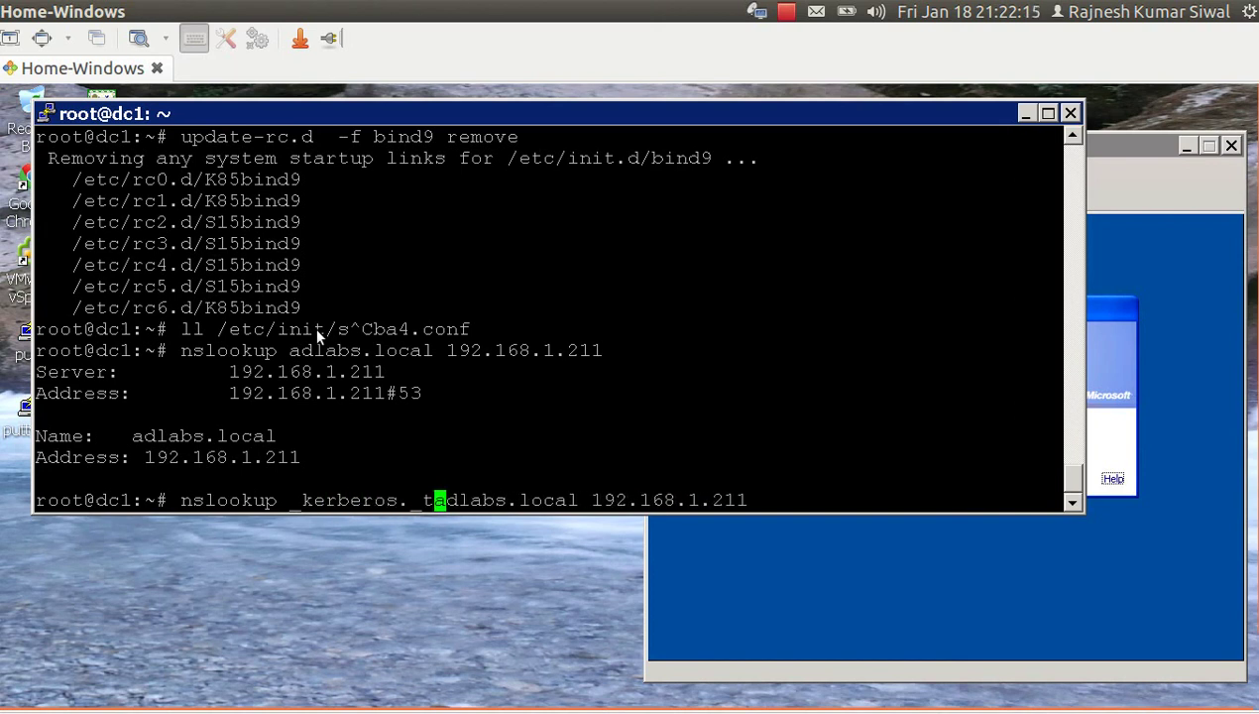
{"action": "type", "text": "cp."}
{"action": "key", "text": "Return"}
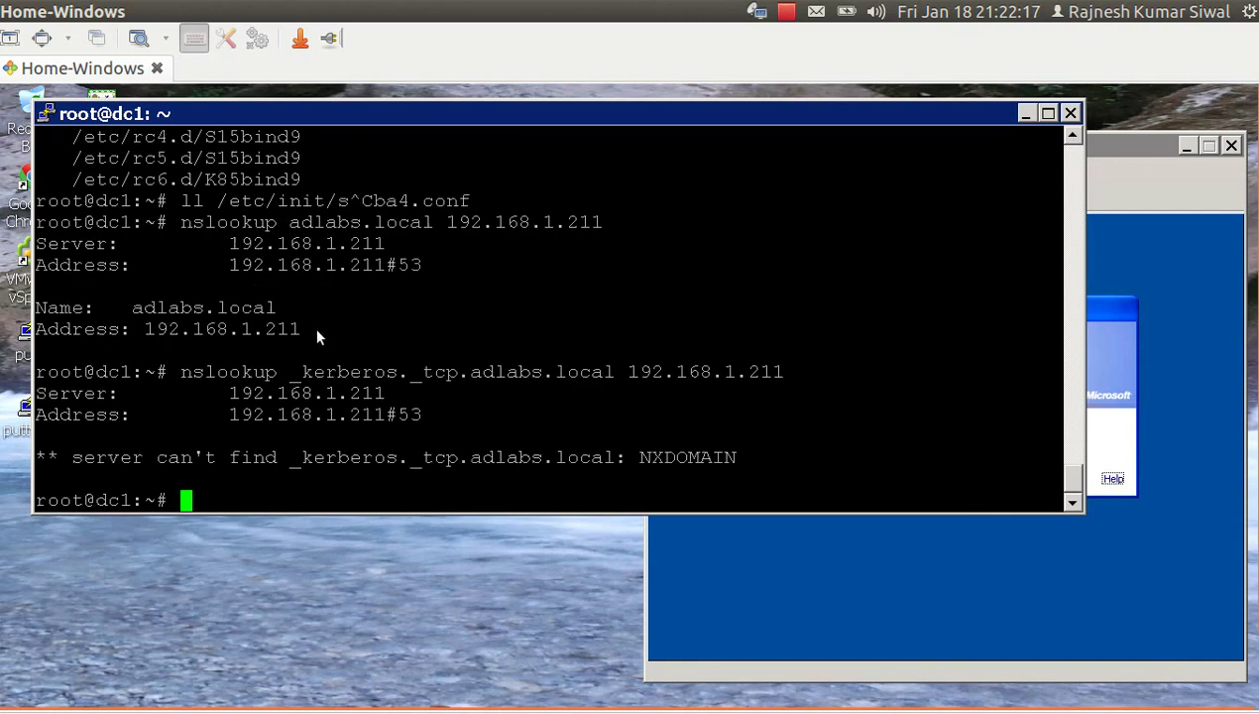
{"action": "key", "text": "Up"}
{"action": "key", "text": "Left"}
{"action": "key", "text": "Left"}
{"action": "key", "text": "Left"}
{"action": "key", "text": "Left"}
{"action": "key", "text": "Left"}
{"action": "key", "text": "Left"}
{"action": "key", "text": "Left"}
{"action": "key", "text": "Left"}
{"action": "key", "text": "Left"}
{"action": "key", "text": "Left"}
{"action": "key", "text": "Left"}
{"action": "key", "text": "Left"}
{"action": "key", "text": "Left"}
{"action": "key", "text": "Left"}
{"action": "key", "text": "Left"}
{"action": "key", "text": "Left"}
{"action": "key", "text": "Left"}
{"action": "key", "text": "Left"}
{"action": "key", "text": "Left"}
{"action": "key", "text": "Left"}
{"action": "key", "text": "Left"}
{"action": "key", "text": "Left"}
{"action": "key", "text": "Left"}
{"action": "key", "text": "Left"}
{"action": "key", "text": "Left"}
{"action": "key", "text": "Left"}
{"action": "key", "text": "Left"}
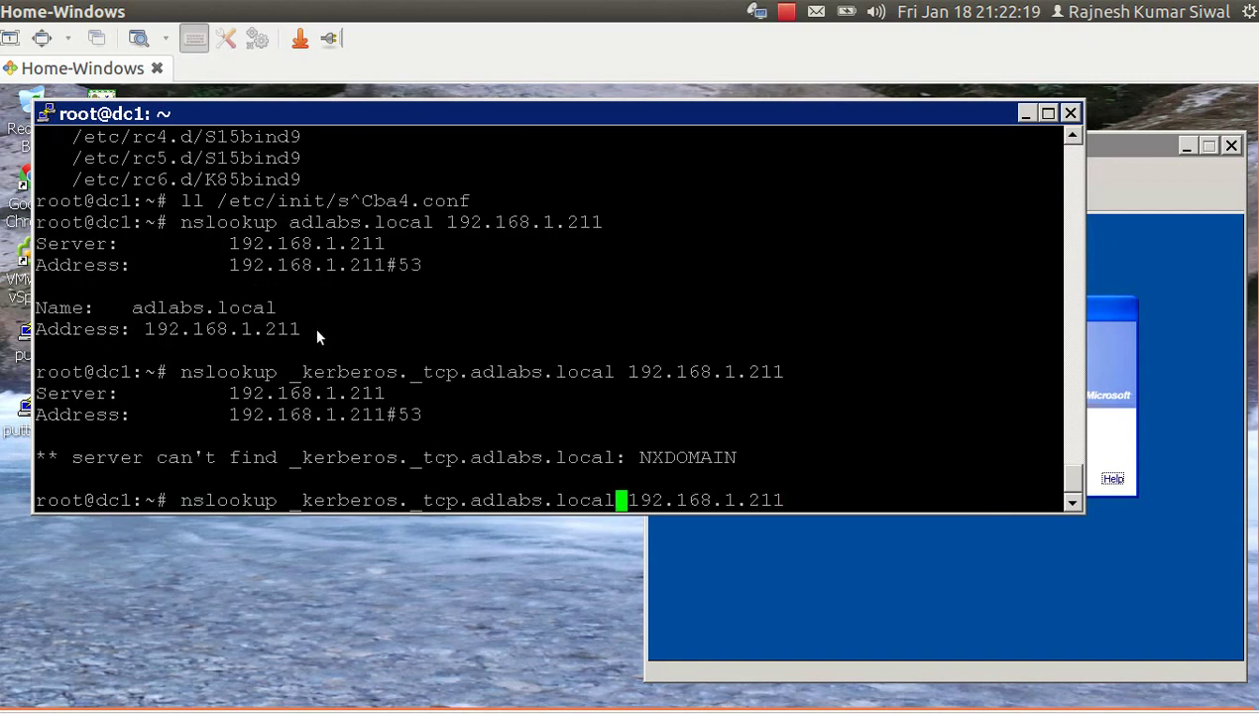
{"action": "key", "text": "Left"}
{"action": "key", "text": "Left"}
{"action": "key", "text": "Left"}
{"action": "key", "text": "Left"}
{"action": "key", "text": "Left"}
{"action": "key", "text": "Left"}
{"action": "key", "text": "Left"}
{"action": "key", "text": "Left"}
{"action": "key", "text": "Left"}
{"action": "key", "text": "Left"}
{"action": "key", "text": "Left"}
{"action": "key", "text": "Left"}
{"action": "key", "text": "Left"}
{"action": "key", "text": "Left"}
{"action": "key", "text": "Right"}
{"action": "key", "text": "Right"}
{"action": "key", "text": "Right"}
{"action": "key", "text": "Right"}
{"action": "key", "text": "Right"}
{"action": "key", "text": "Right"}
{"action": "key", "text": "Right"}
{"action": "key", "text": "Right"}
{"action": "key", "text": "Right"}
{"action": "key", "text": "Right"}
{"action": "key", "text": "Right"}
{"action": "key", "text": "Right"}
{"action": "key", "text": "Right"}
{"action": "key", "text": "Right"}
{"action": "key", "text": "Right"}
{"action": "key", "text": "Right"}
{"action": "key", "text": "Right"}
{"action": "key", "text": "Right"}
{"action": "key", "text": "Right"}
{"action": "key", "text": "Right"}
{"action": "key", "text": "Right"}
{"action": "key", "text": "Right"}
{"action": "key", "text": "Right"}
{"action": "key", "text": "Right"}
{"action": "key", "text": "Right"}
{"action": "key", "text": "Right"}
{"action": "key", "text": "Right"}
{"action": "key", "text": "Right"}
{"action": "key", "text": "Right"}
{"action": "key", "text": "Right"}
{"action": "key", "text": "Right"}
{"action": "key", "text": "Right"}
{"action": "key", "text": "Right"}
{"action": "key", "text": "Right"}
{"action": "key", "text": "Right"}
{"action": "key", "text": "Right"}
{"action": "key", "text": "Right"}
{"action": "key", "text": "Right"}
{"action": "key", "text": "Right"}
{"action": "key", "text": "Right"}
{"action": "key", "text": "Right"}
{"action": "key", "text": "Return"}
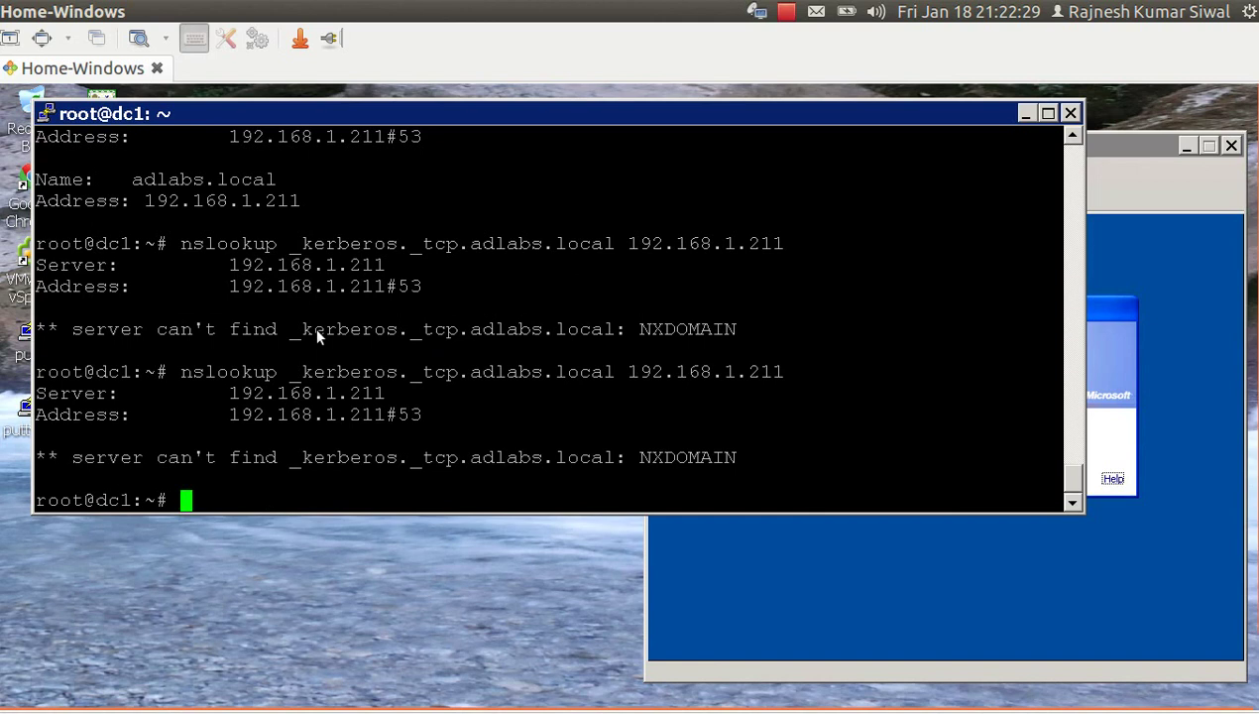
Repeat the _kerberos._tcp lookup with the default DNS server, then recall it to add an option.
{"action": "key", "text": "Up"}
{"action": "key", "text": "BackSpace"}
{"action": "key", "text": "BackSpace"}
{"action": "key", "text": "BackSpace"}
{"action": "key", "text": "BackSpace"}
{"action": "key", "text": "BackSpace"}
{"action": "key", "text": "BackSpace"}
{"action": "key", "text": "BackSpace"}
{"action": "key", "text": "BackSpace"}
{"action": "key", "text": "BackSpace"}
{"action": "key", "text": "BackSpace"}
{"action": "key", "text": "BackSpace"}
{"action": "key", "text": "BackSpace"}
{"action": "key", "text": "BackSpace"}
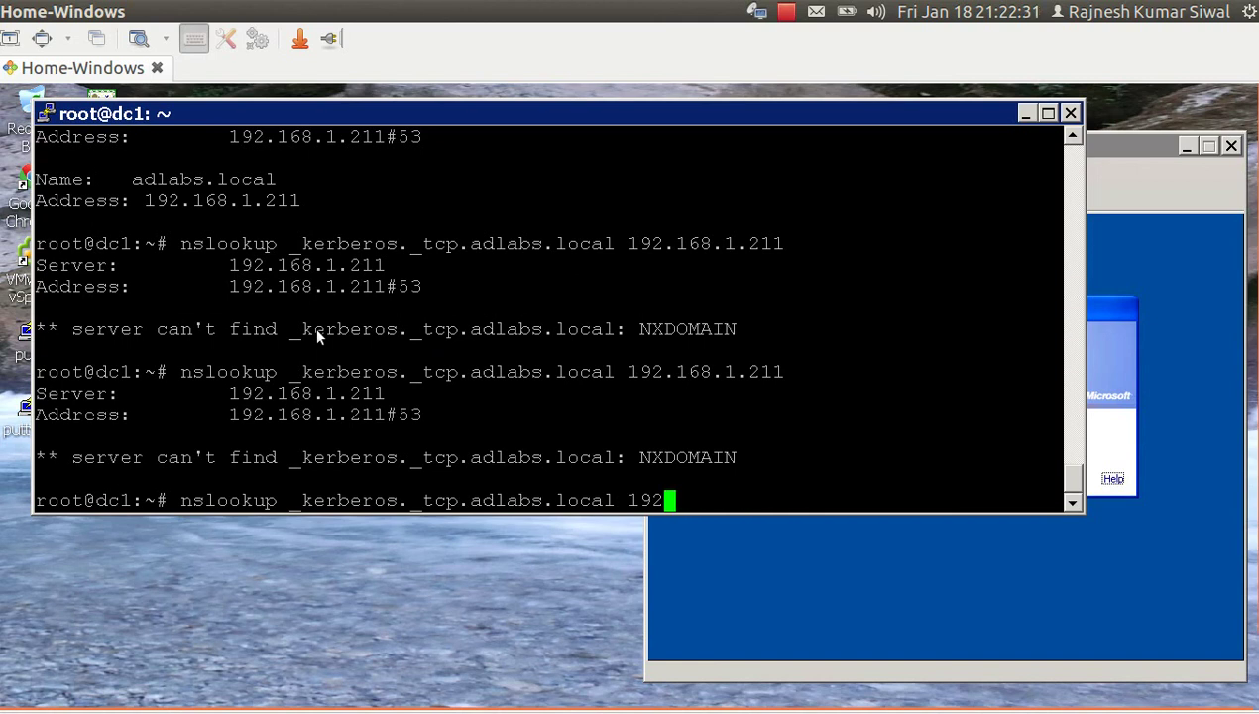
{"action": "key", "text": "BackSpace"}
{"action": "key", "text": "Return"}
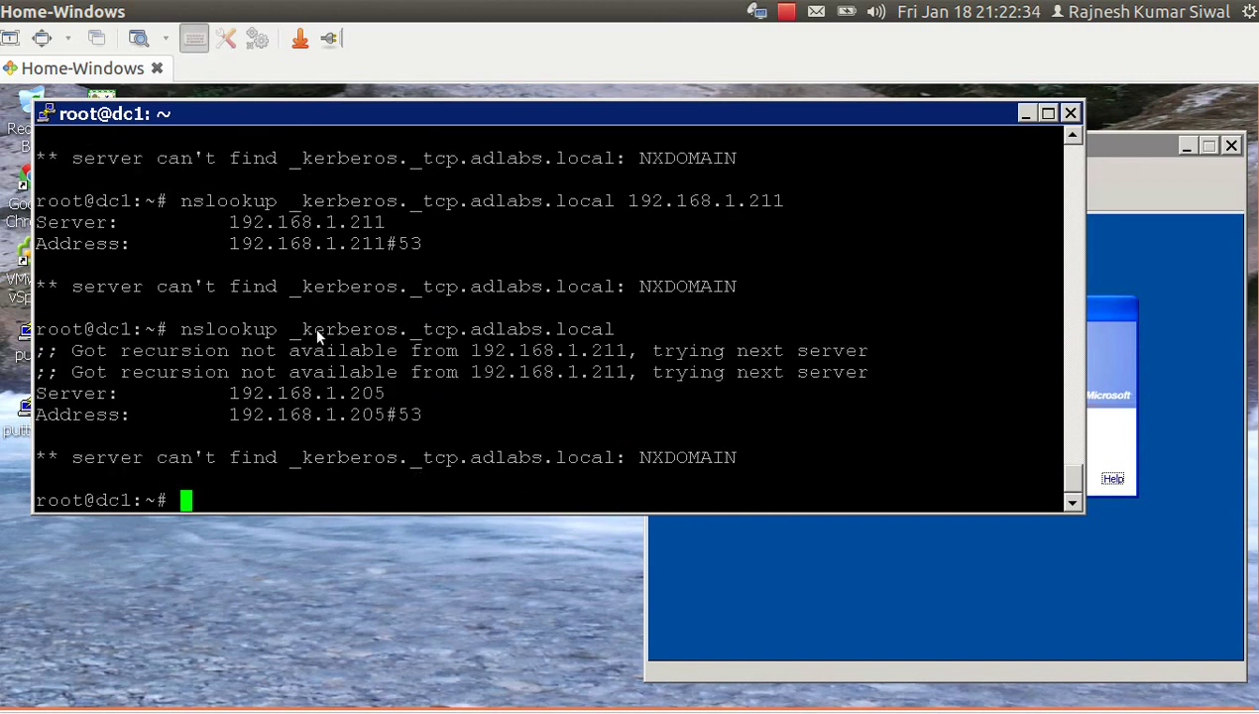
{"action": "key", "text": "Up"}
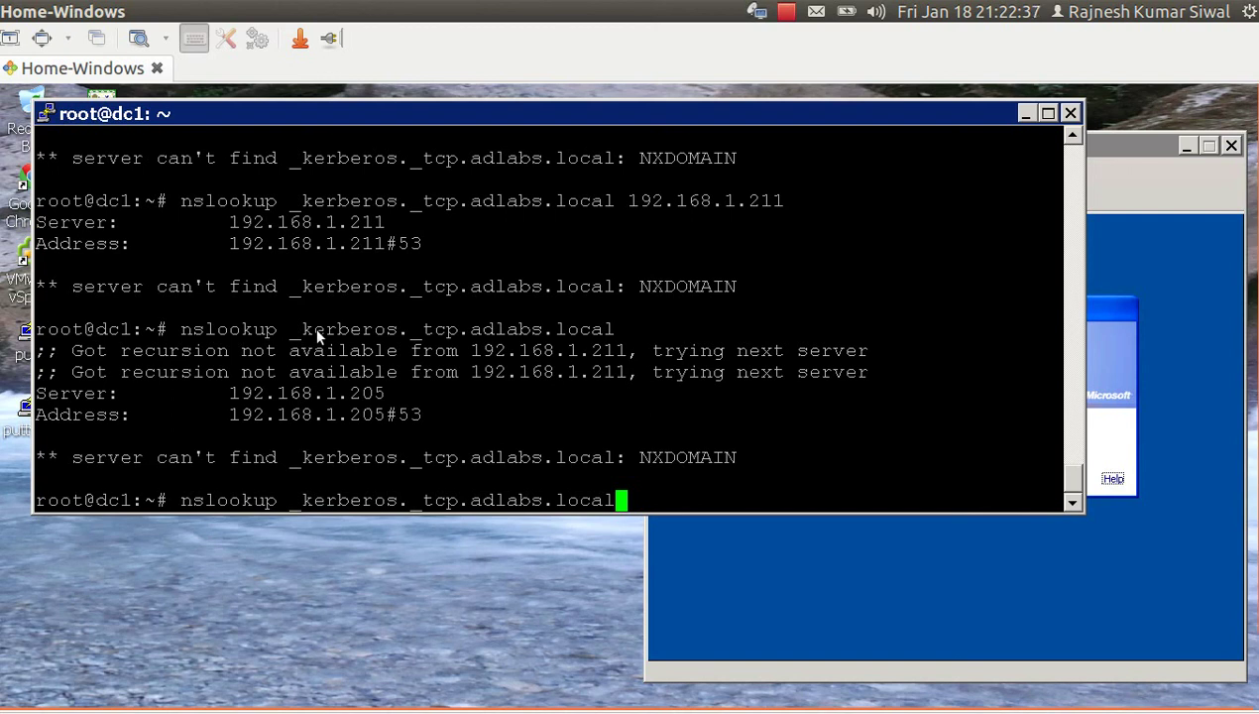
{"action": "key", "text": "ctrl+Left"}
{"action": "key", "text": "ctrl+Left"}
{"action": "key", "text": "ctrl+Left"}
{"action": "key", "text": "ctrl+Left"}
{"action": "key", "text": "Left"}
{"action": "key", "text": "Left"}
Rerun the Kerberos TCP lookup with -type=srv, showing dc1.adlabs.local on port 88.
{"action": "type", "text": "-type=sr"}
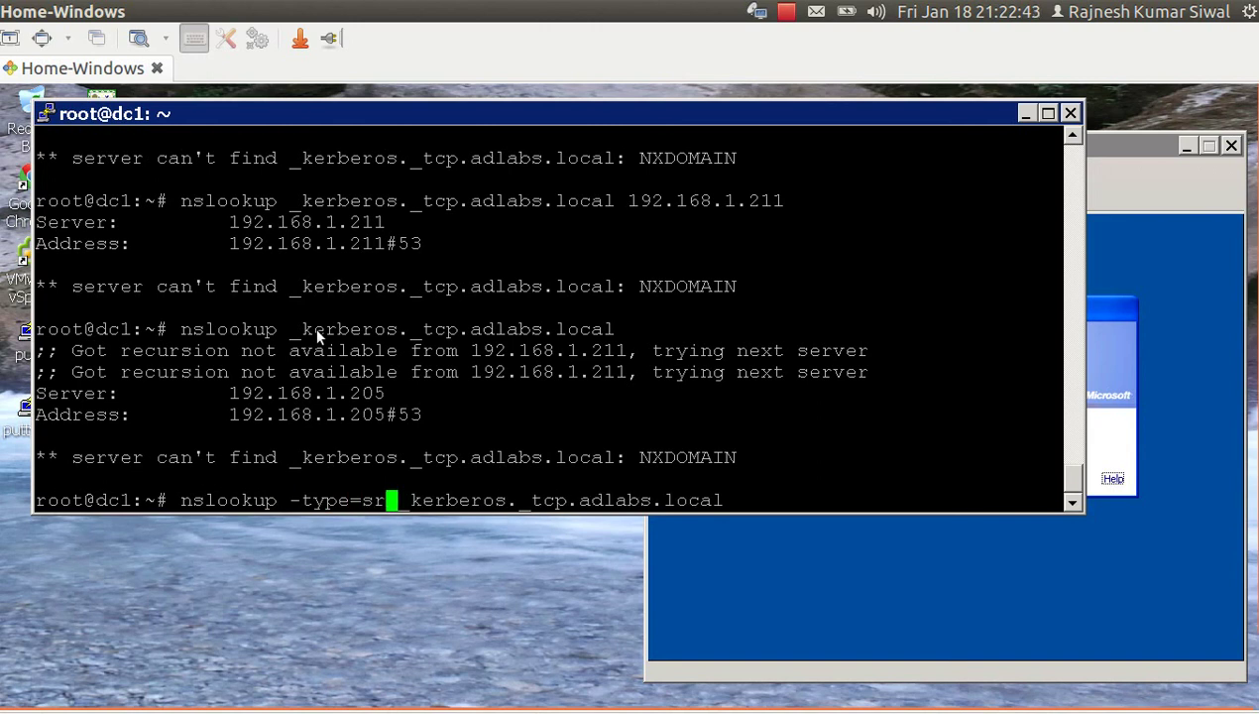
{"action": "type", "text": "v"}
{"action": "key", "text": "Return"}
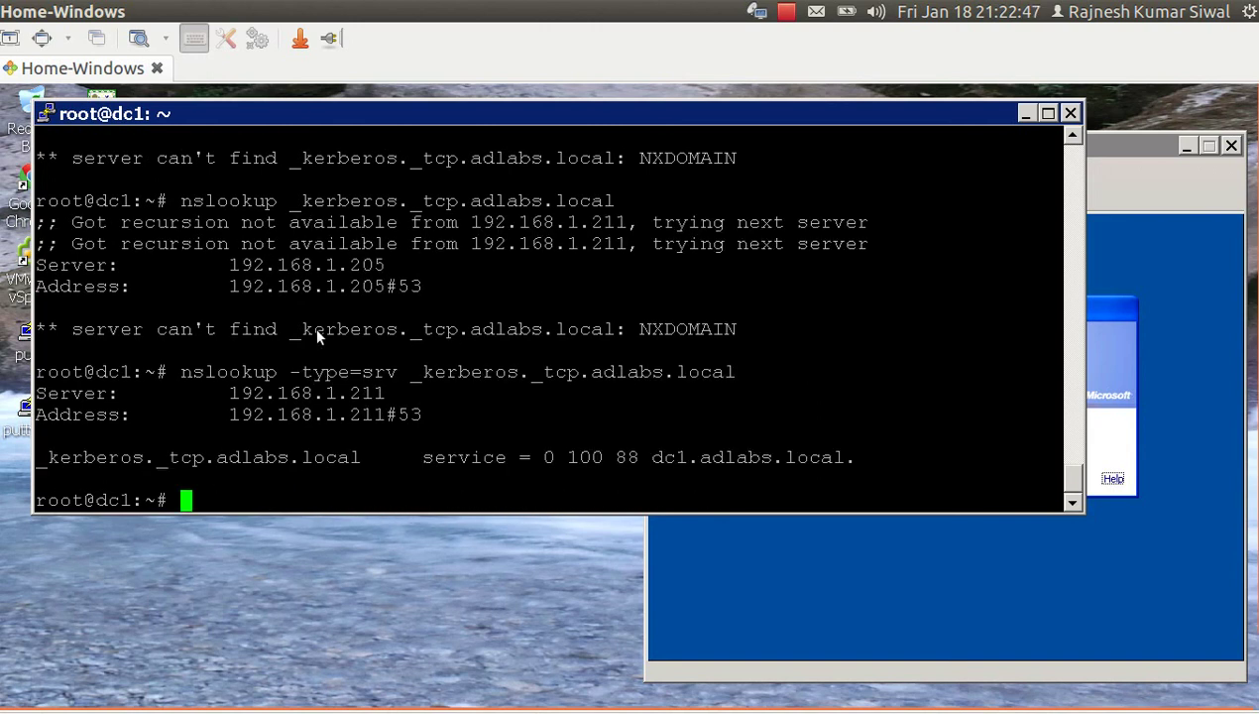
{"action": "double_click", "coordinate": [307, 395]}
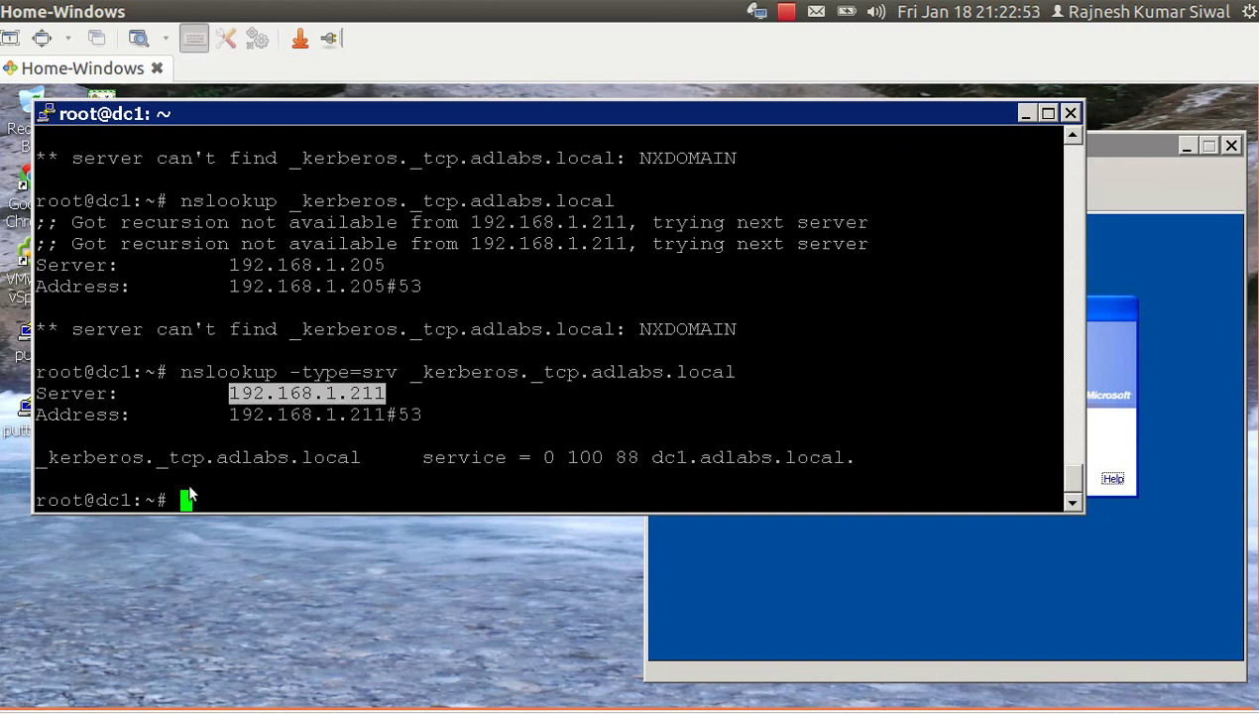
{"action": "double_click", "coordinate": [681, 464]}
{"action": "double_click", "coordinate": [628, 457]}
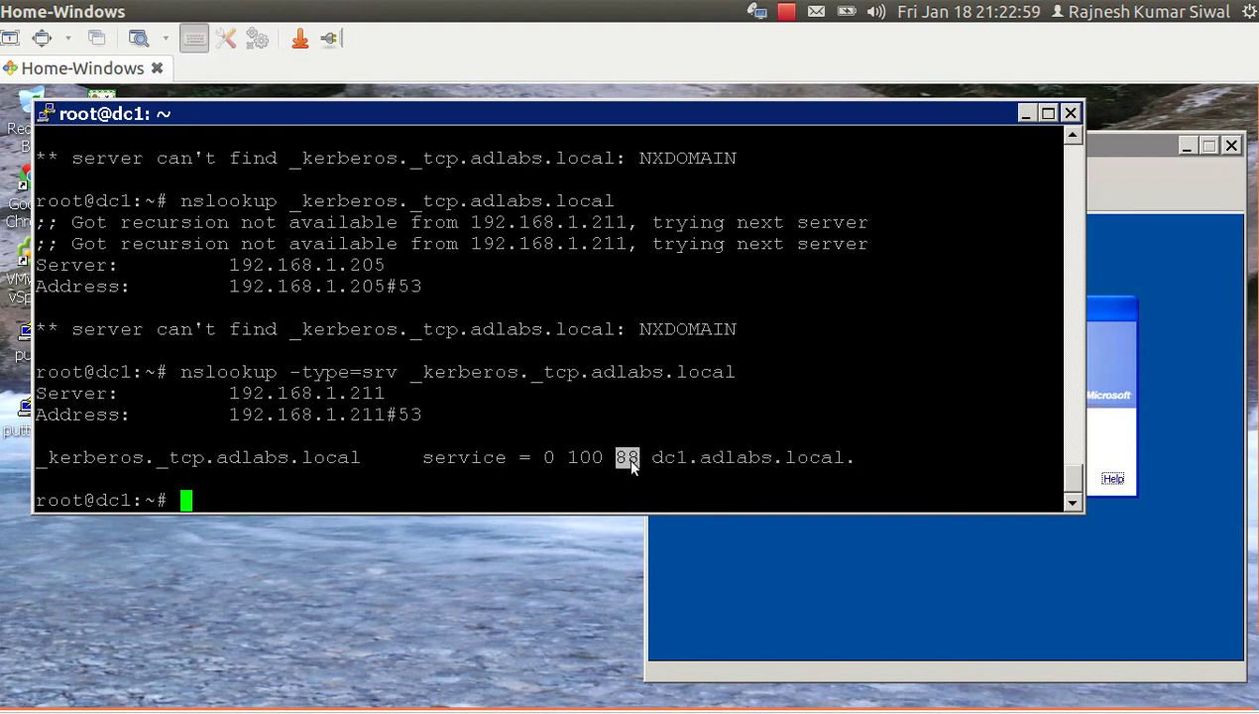
{"action": "double_click", "coordinate": [694, 460]}
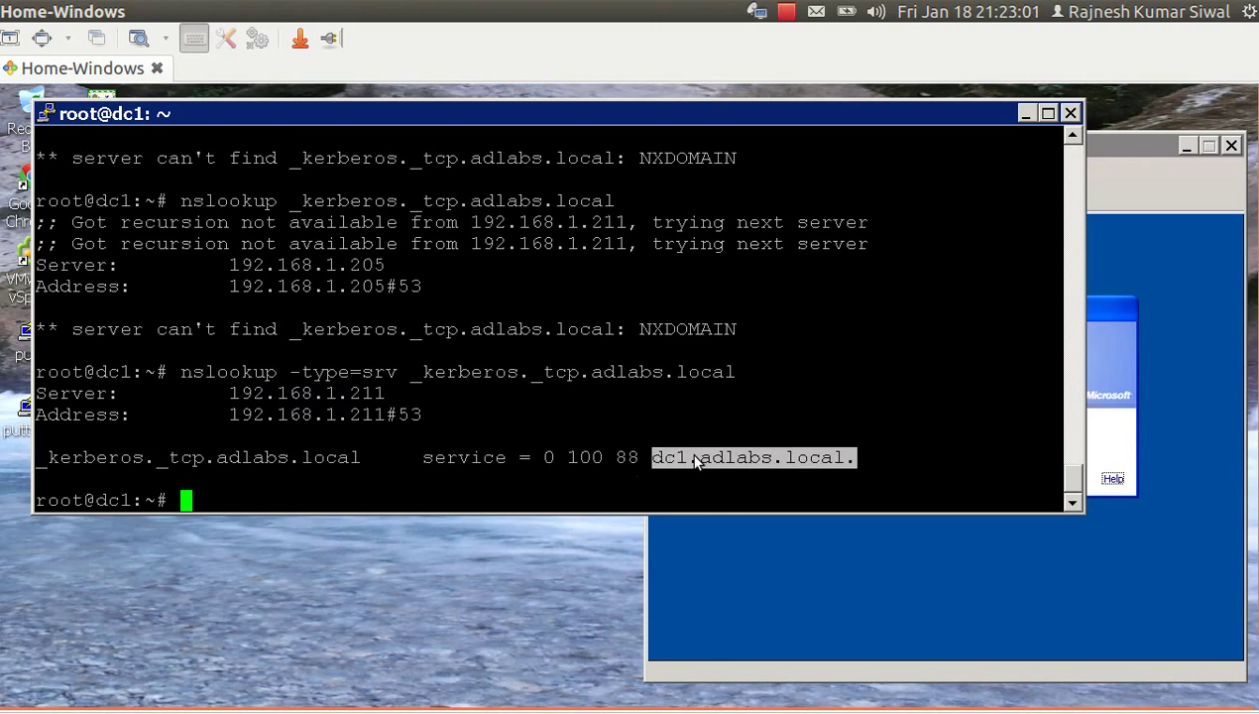
Look up dc1.adlabs.local. to confirm it resolves to 192.168.1.211.
{"action": "type", "text": "nsl"}
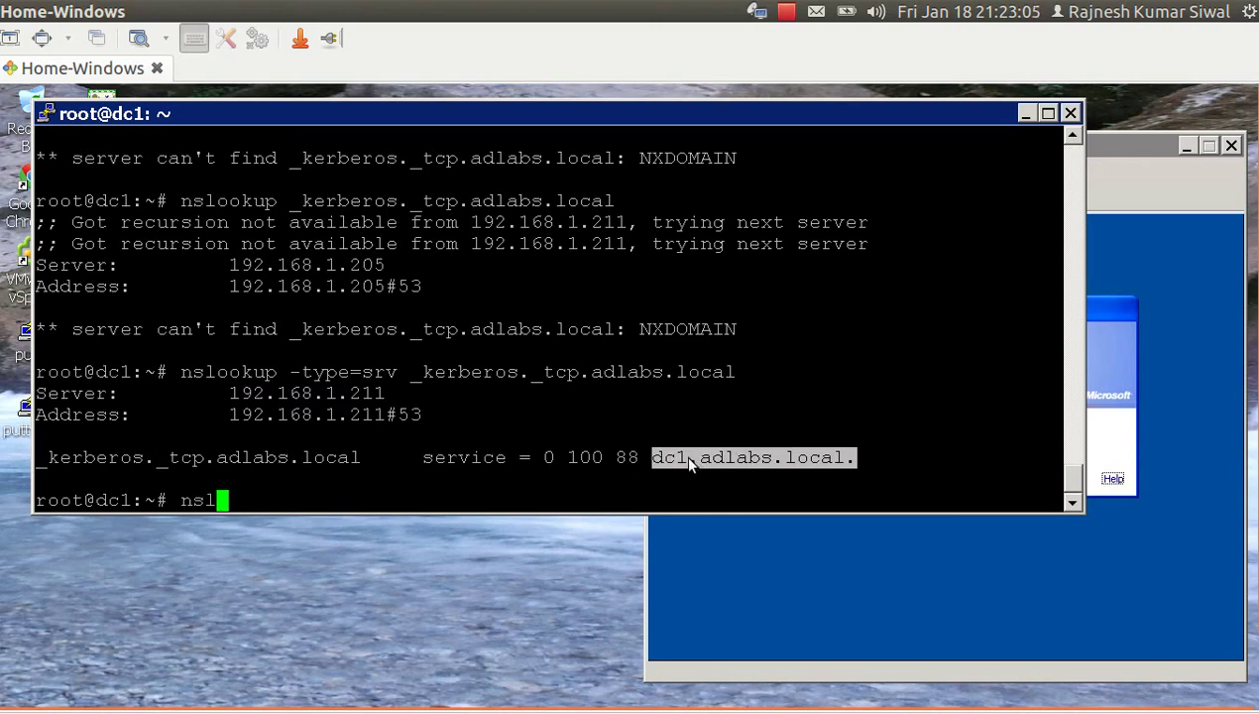
{"action": "key", "text": "Tab"}
{"action": "middle_click", "coordinate": [691, 464]}
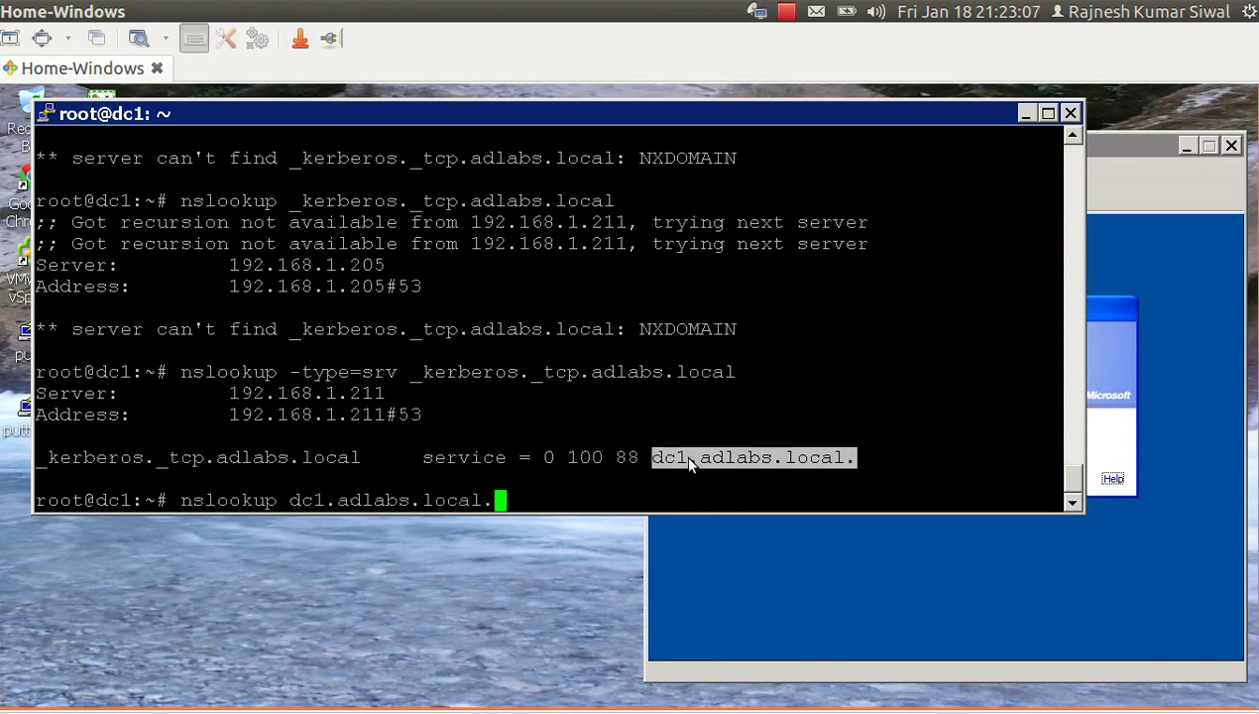
{"action": "key", "text": "Return"}
Query the _kerberos._udp SRV record, then begin typing a telnet command.
{"action": "key", "text": "Up"}
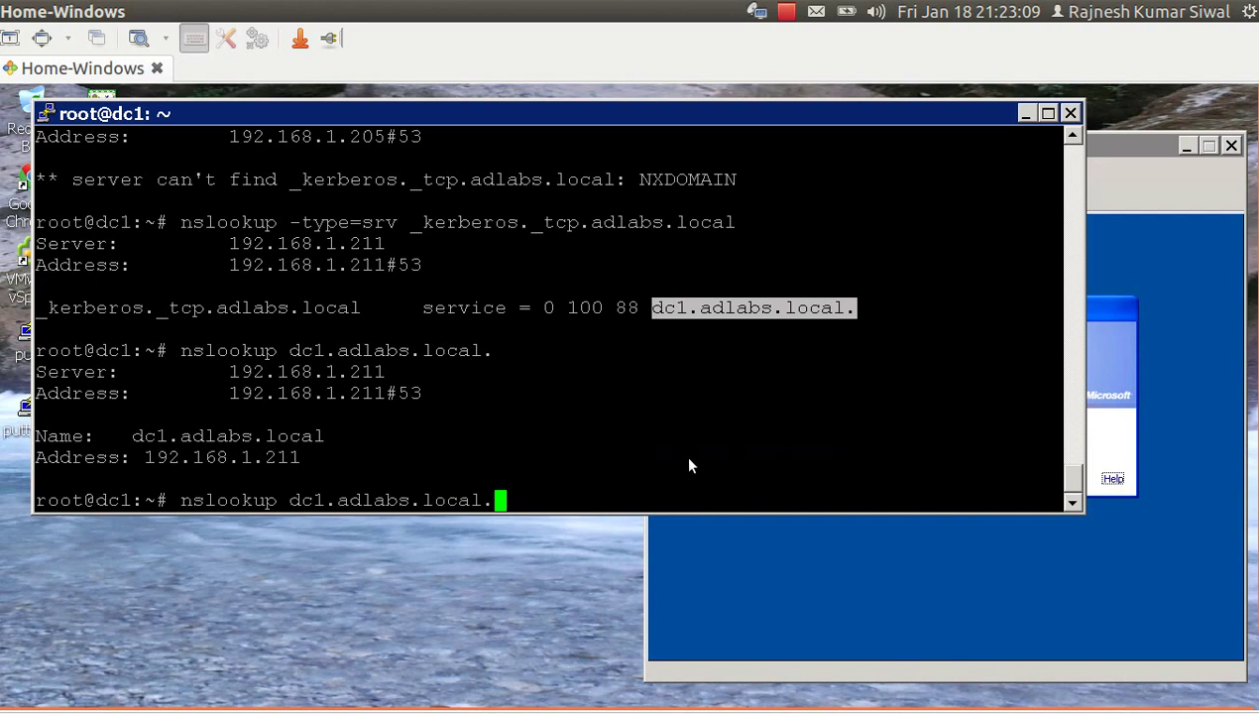
{"action": "key", "text": "Up"}
{"action": "key", "text": "Left"}
{"action": "key", "text": "Left"}
{"action": "key", "text": "Left"}
{"action": "key", "text": "Left"}
{"action": "key", "text": "Left"}
{"action": "key", "text": "Left"}
{"action": "key", "text": "Left"}
{"action": "key", "text": "Left"}
{"action": "key", "text": "Left"}
{"action": "key", "text": "Left"}
{"action": "key", "text": "Left"}
{"action": "key", "text": "Left"}
{"action": "key", "text": "Left"}
{"action": "key", "text": "Left"}
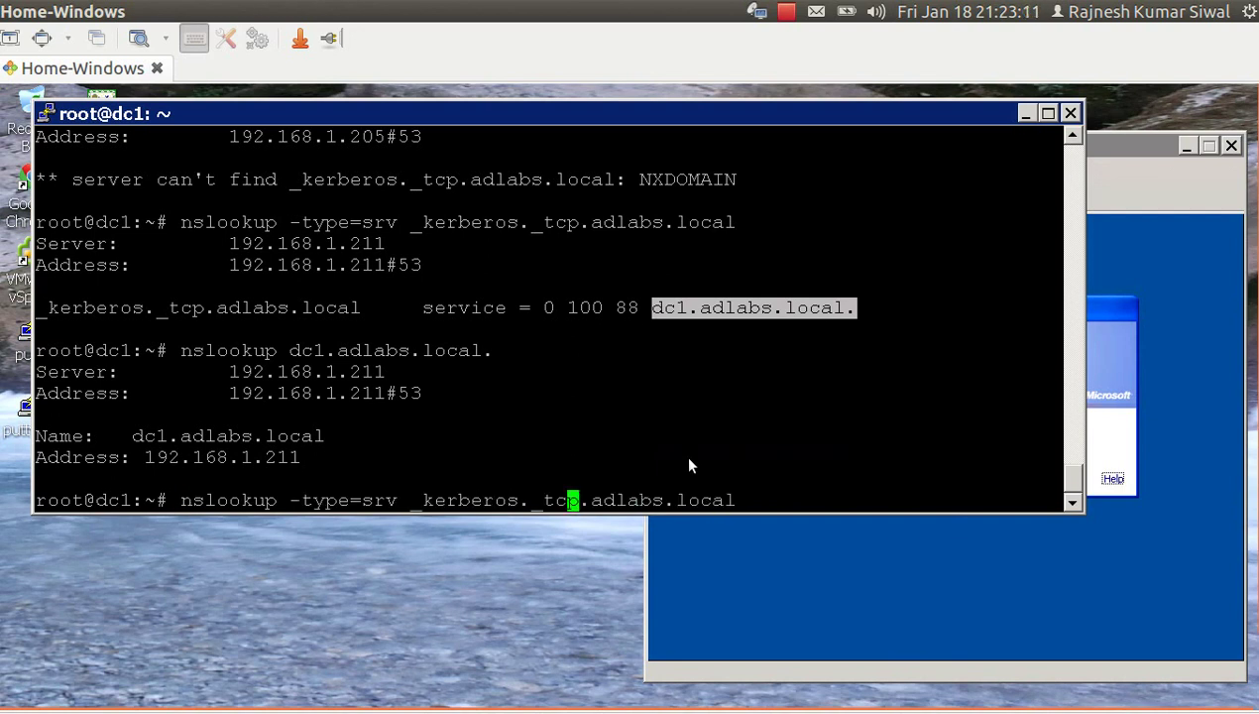
{"action": "key", "text": "BackSpace"}
{"action": "key", "text": "BackSpace"}
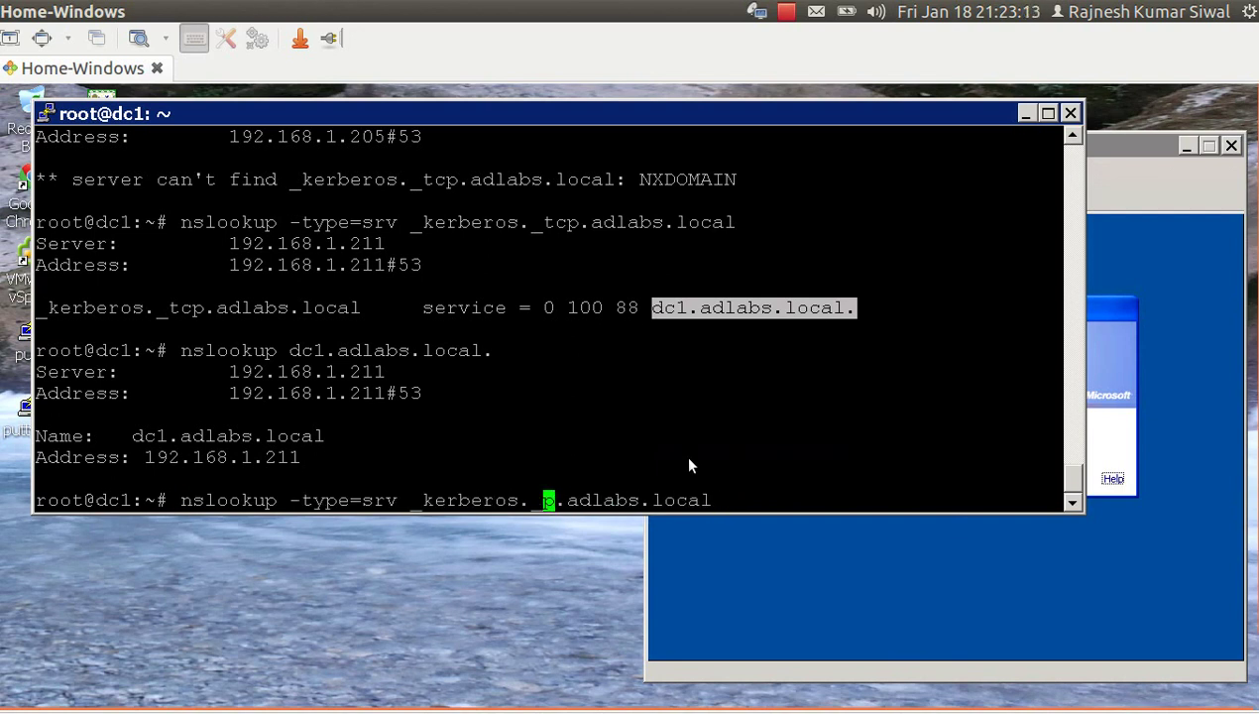
{"action": "type", "text": "ud"}
{"action": "key", "text": "Return"}
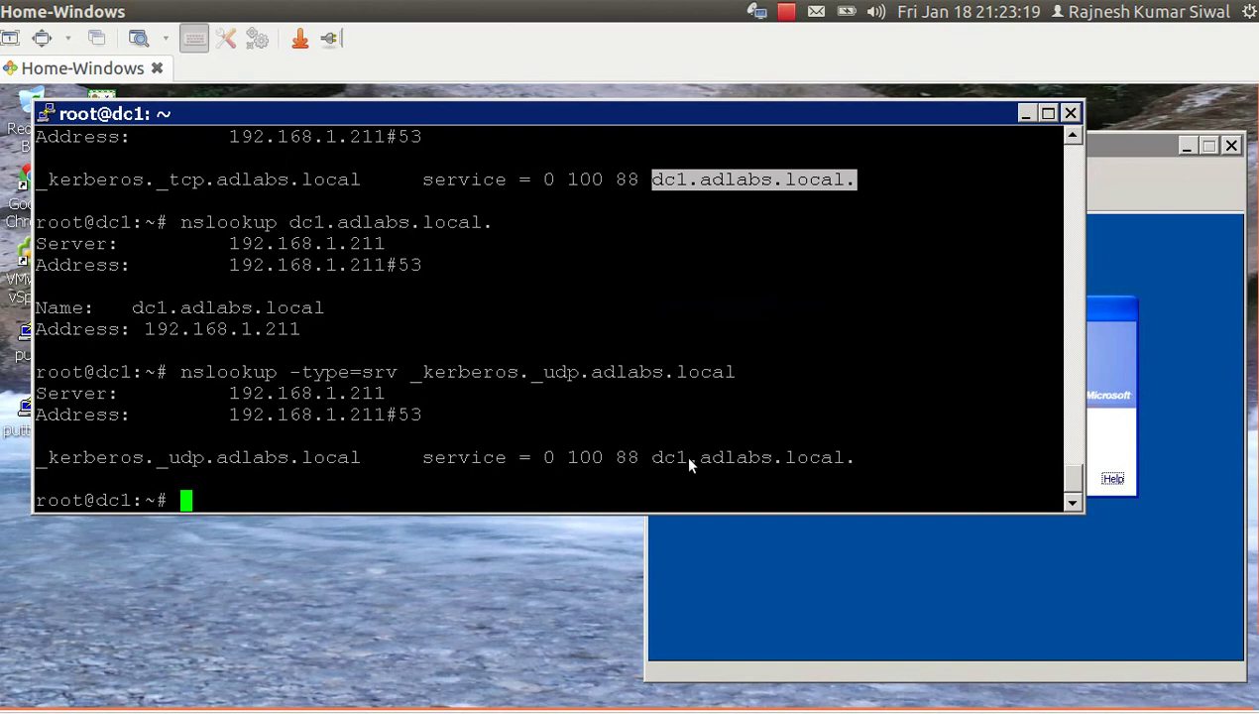
{"action": "type", "text": "telne"}
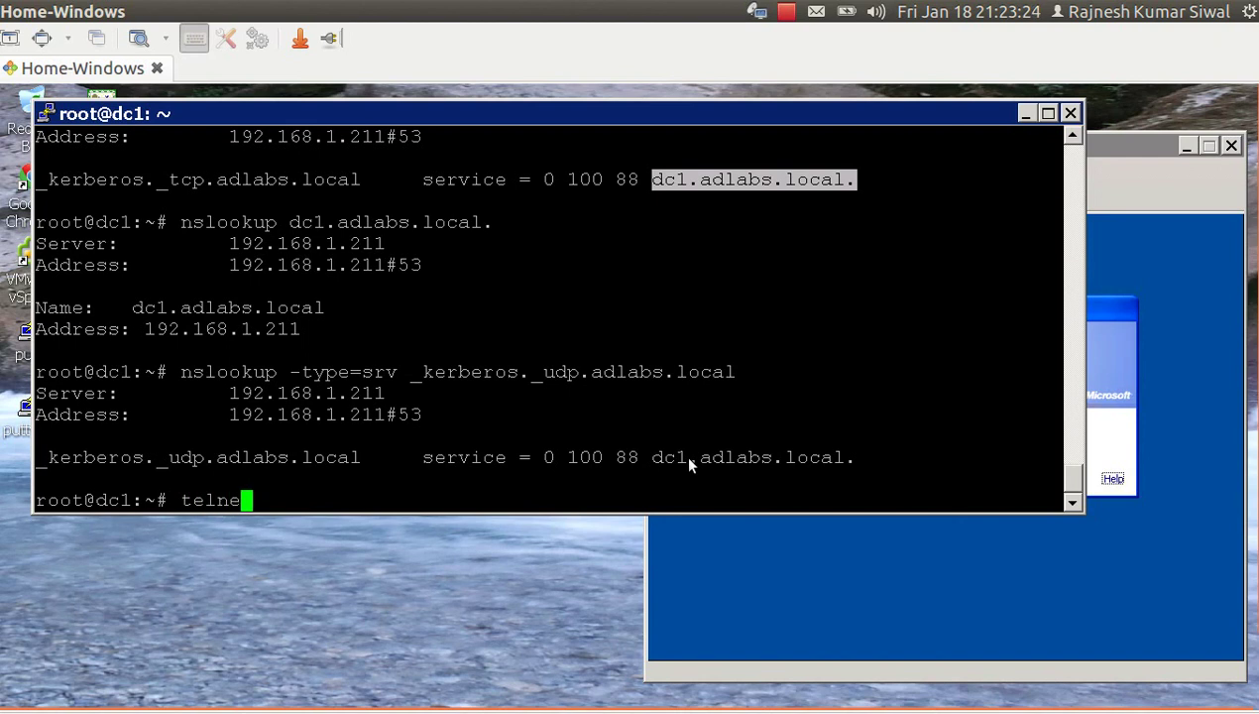
{"action": "type", "text": "t -"}
Check with netstat -pntl what is listening on ports 88, 389 and 636.
{"action": "key", "text": "BackSpace"}
{"action": "key", "text": "BackSpace"}
{"action": "key", "text": "BackSpace"}
{"action": "key", "text": "BackSpace"}
{"action": "key", "text": "BackSpace"}
{"action": "key", "text": "BackSpace"}
{"action": "key", "text": "BackSpace"}
{"action": "key", "text": "BackSpace"}
{"action": "type", "text": "netstat -pn"}
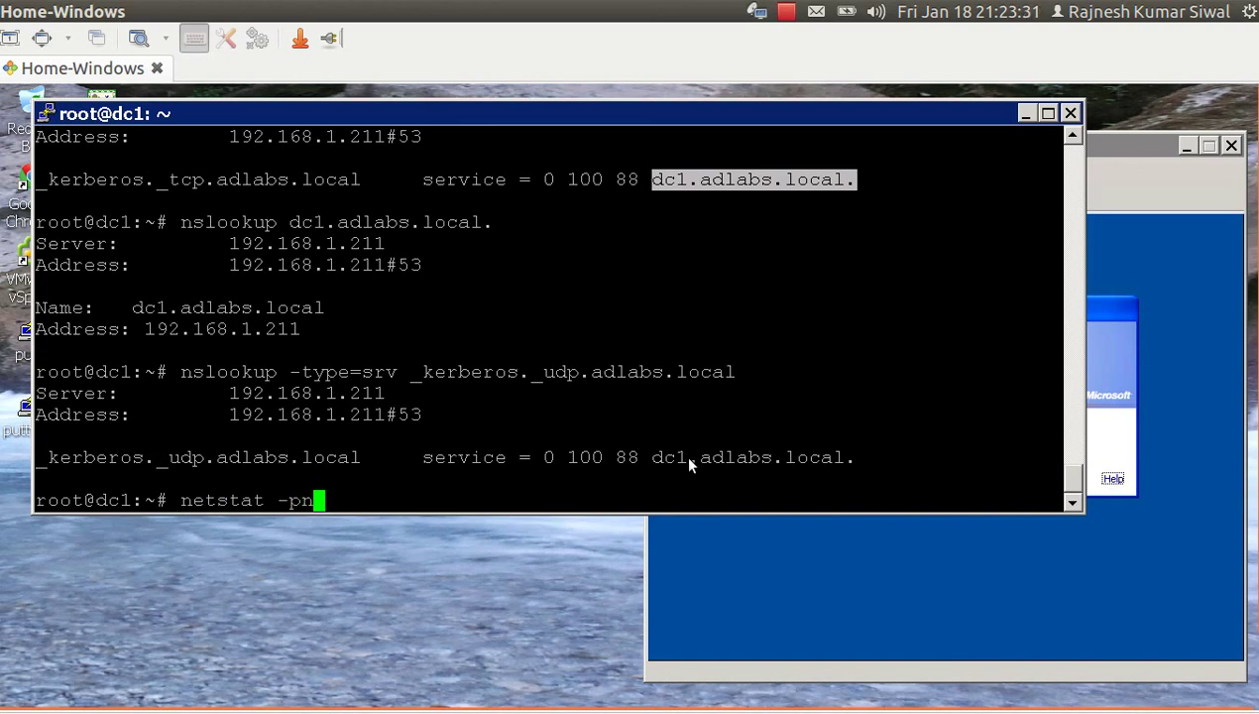
{"action": "type", "text": "tl|grep "}
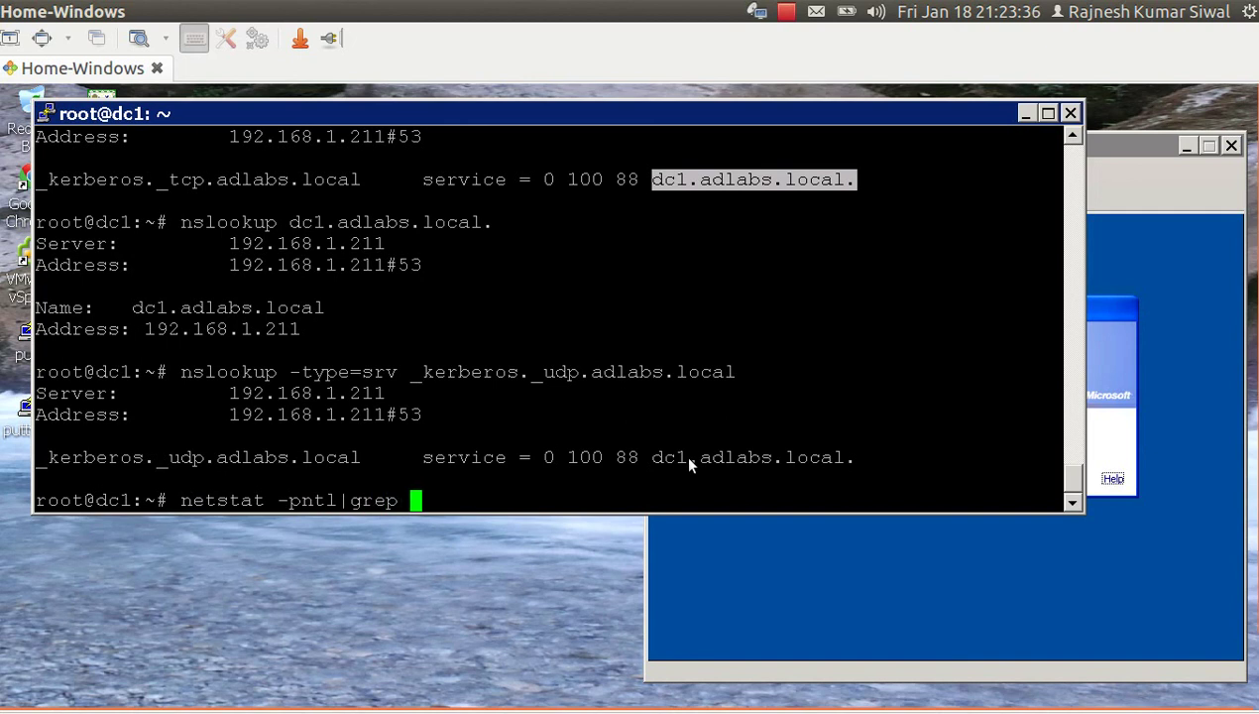
{"action": "type", "text": ":88"}
{"action": "key", "text": "Return"}
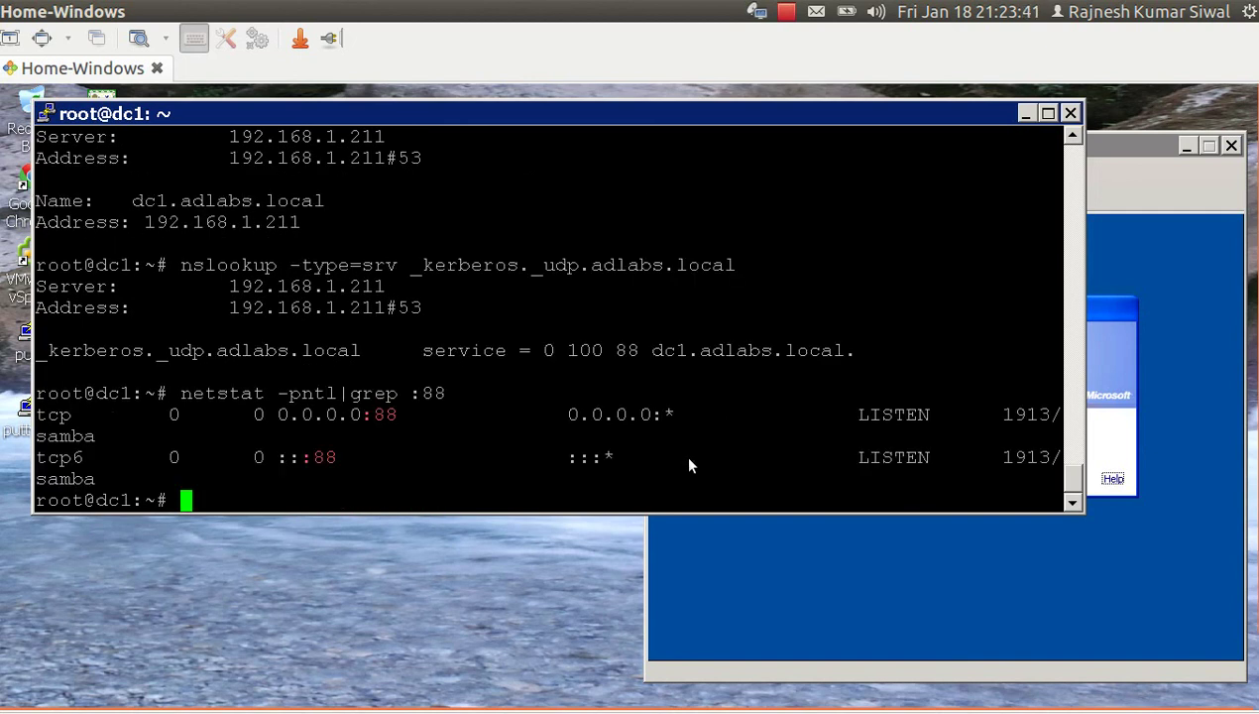
{"action": "key", "text": "Up"}
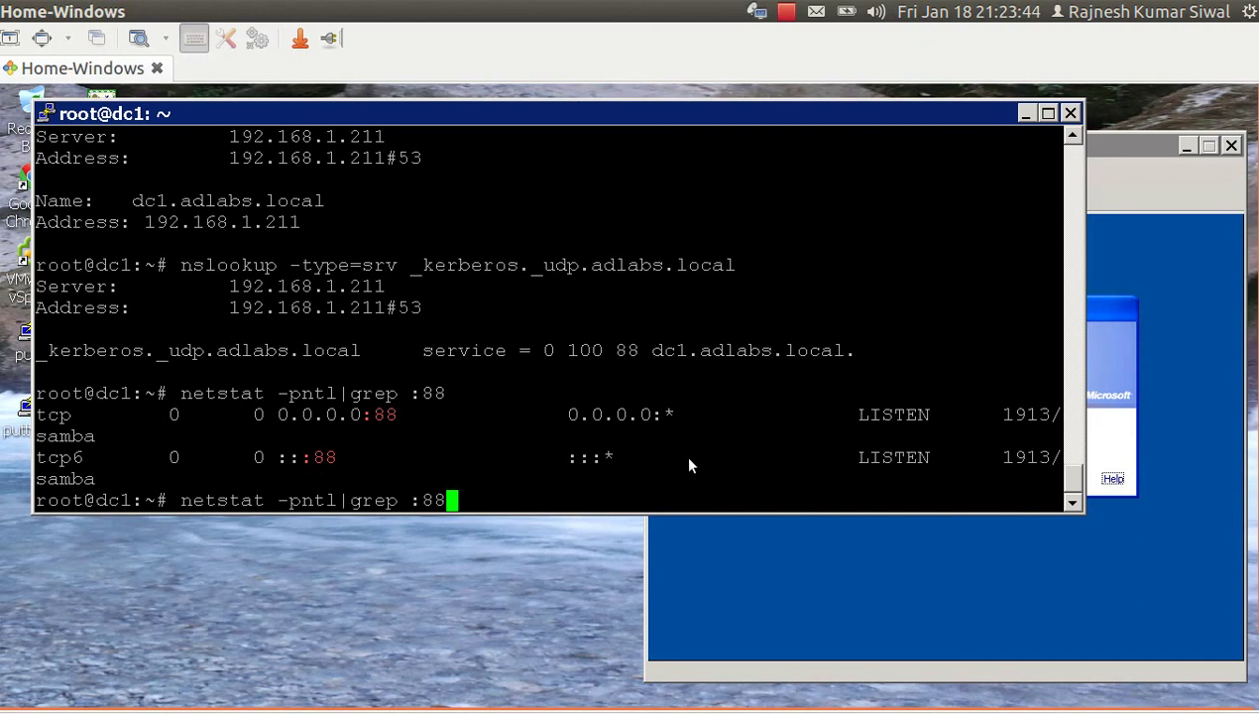
{"action": "key", "text": "BackSpace"}
{"action": "key", "text": "BackSpace"}
{"action": "type", "text": "3"}
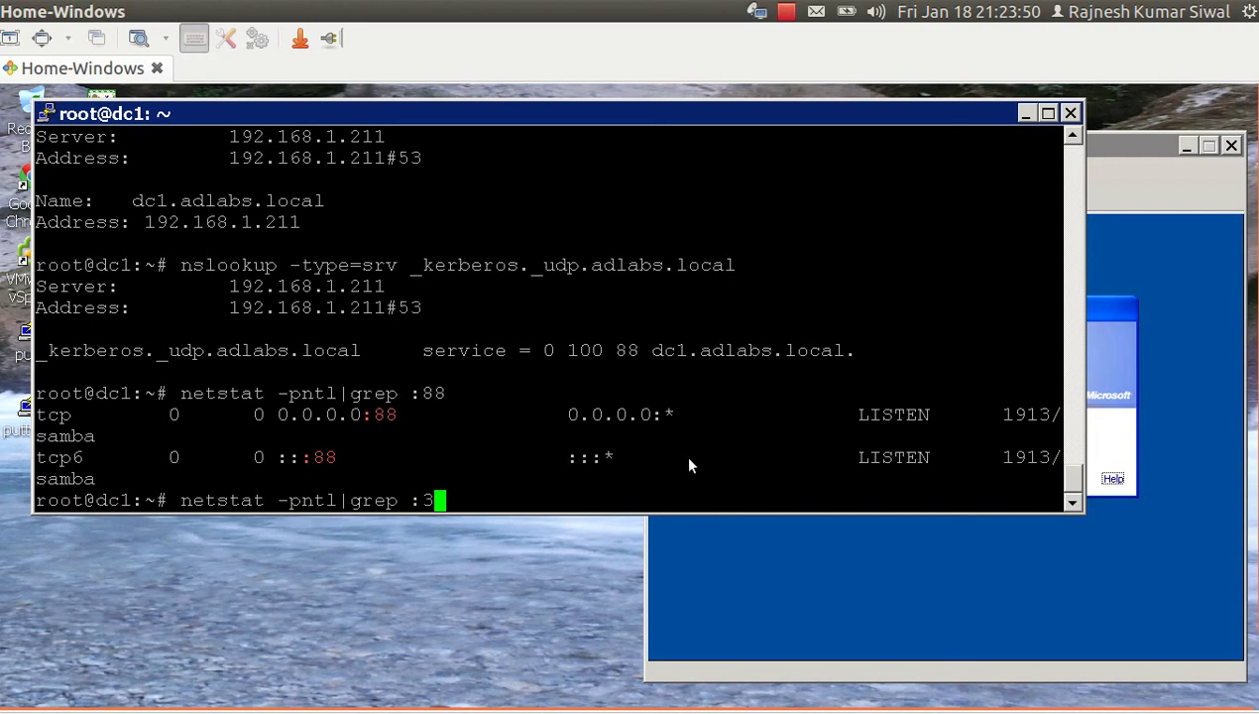
{"action": "type", "text": "89"}
{"action": "key", "text": "Return"}
{"action": "key", "text": "Up"}
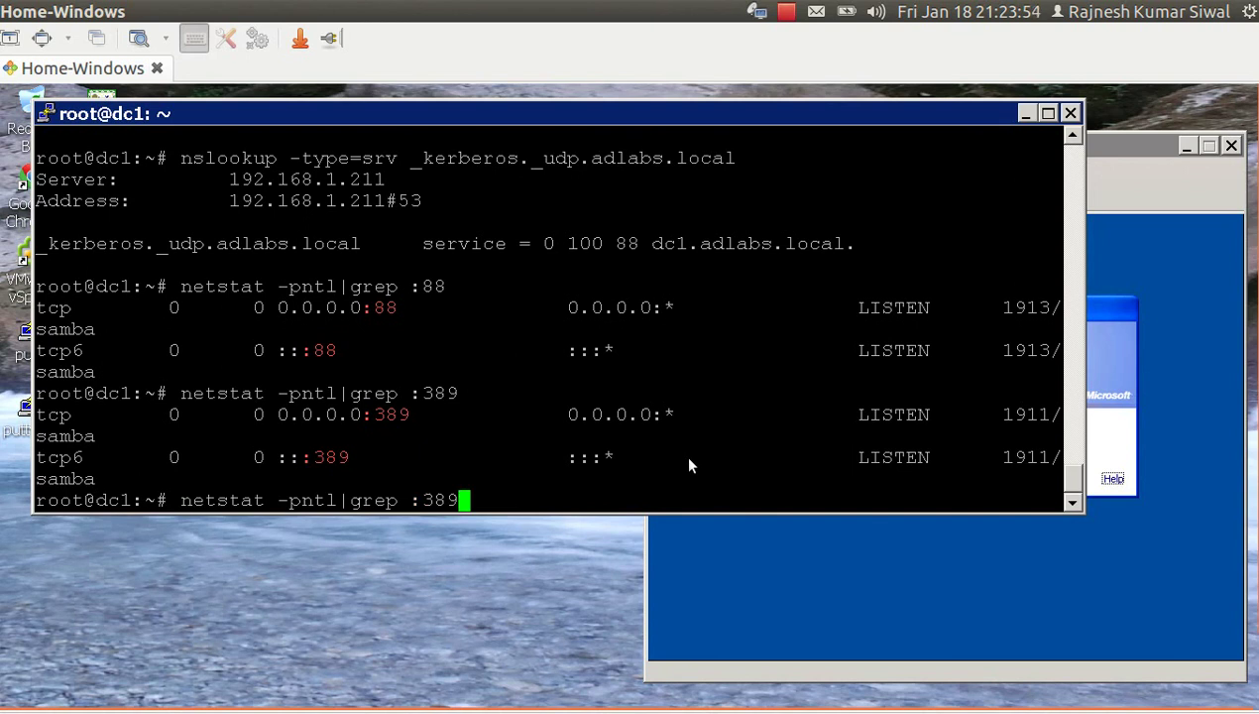
{"action": "key", "text": "BackSpace"}
{"action": "key", "text": "BackSpace"}
{"action": "key", "text": "BackSpace"}
{"action": "type", "text": "63"}
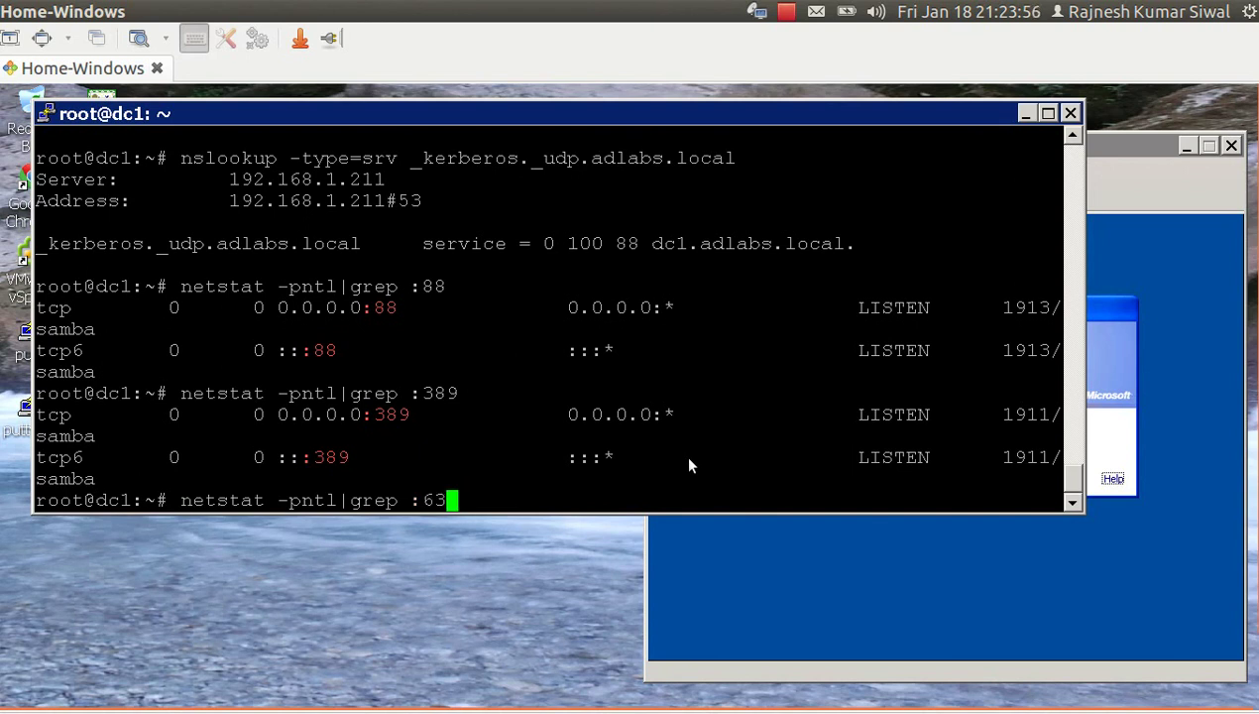
{"action": "type", "text": "6"}
{"action": "key", "text": "Return"}
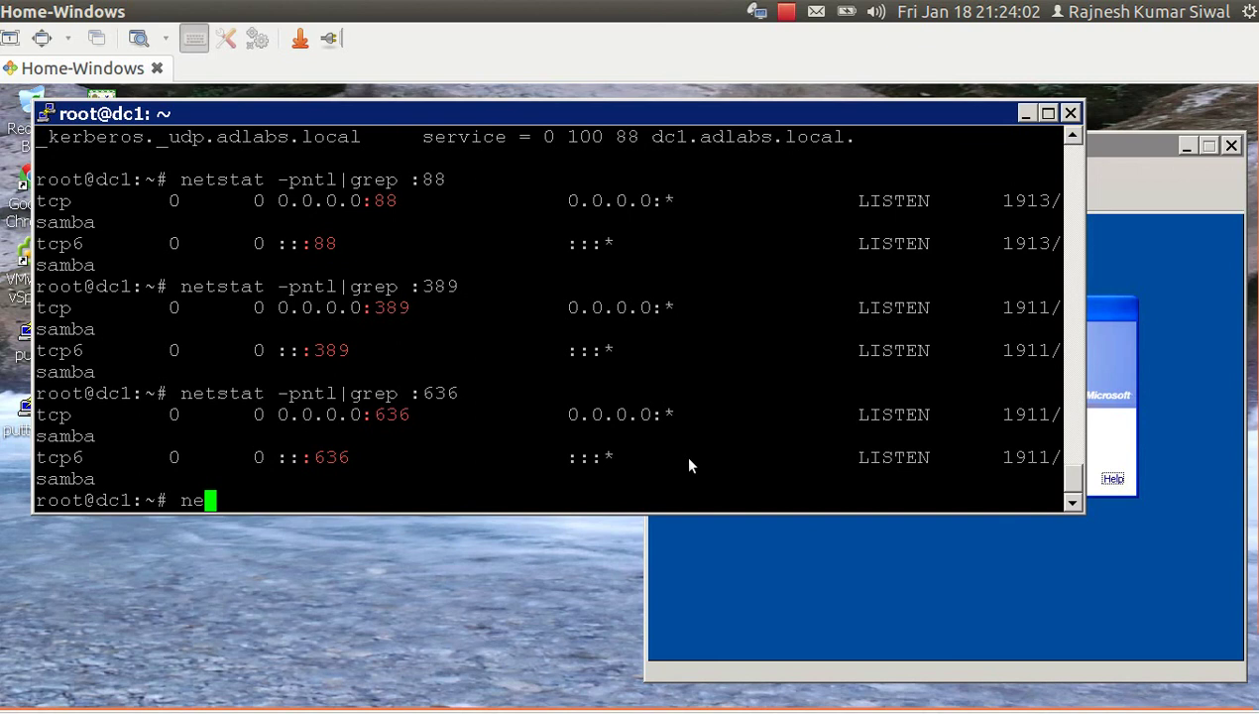
List every port Samba listens on with netstat -pntl|grep samba.
{"action": "type", "text": "tstat -p"}
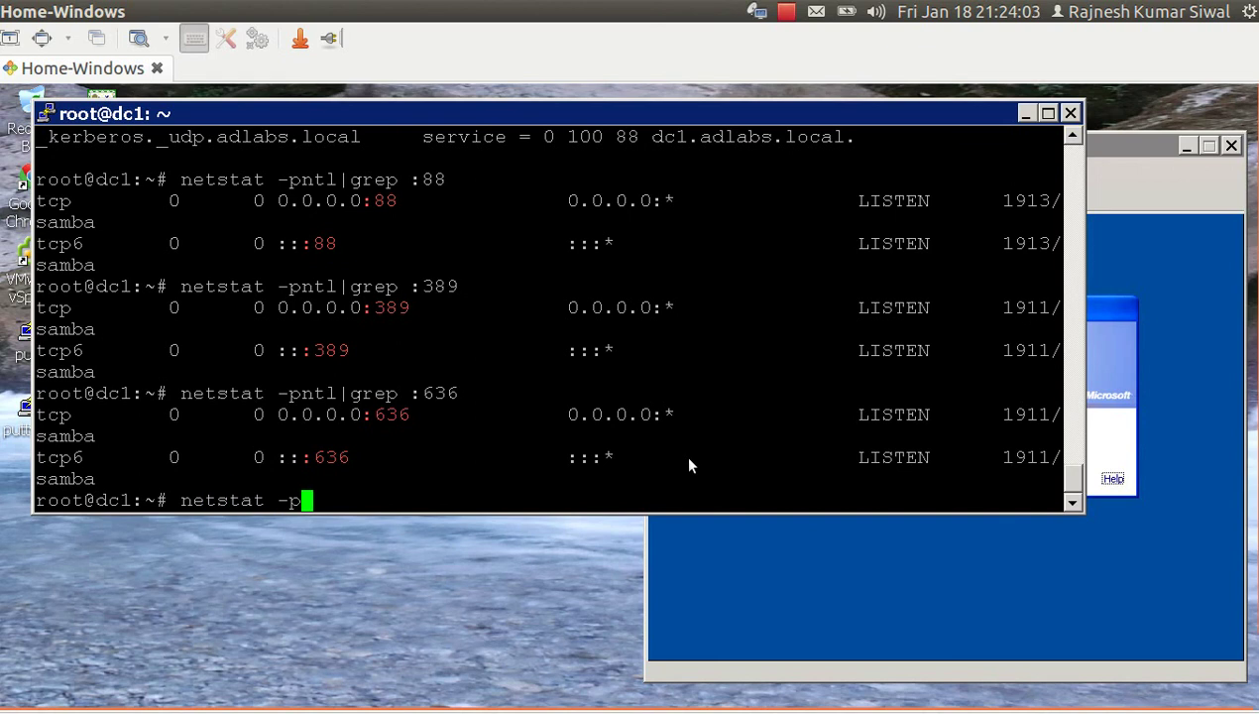
{"action": "type", "text": "ntl|gre"}
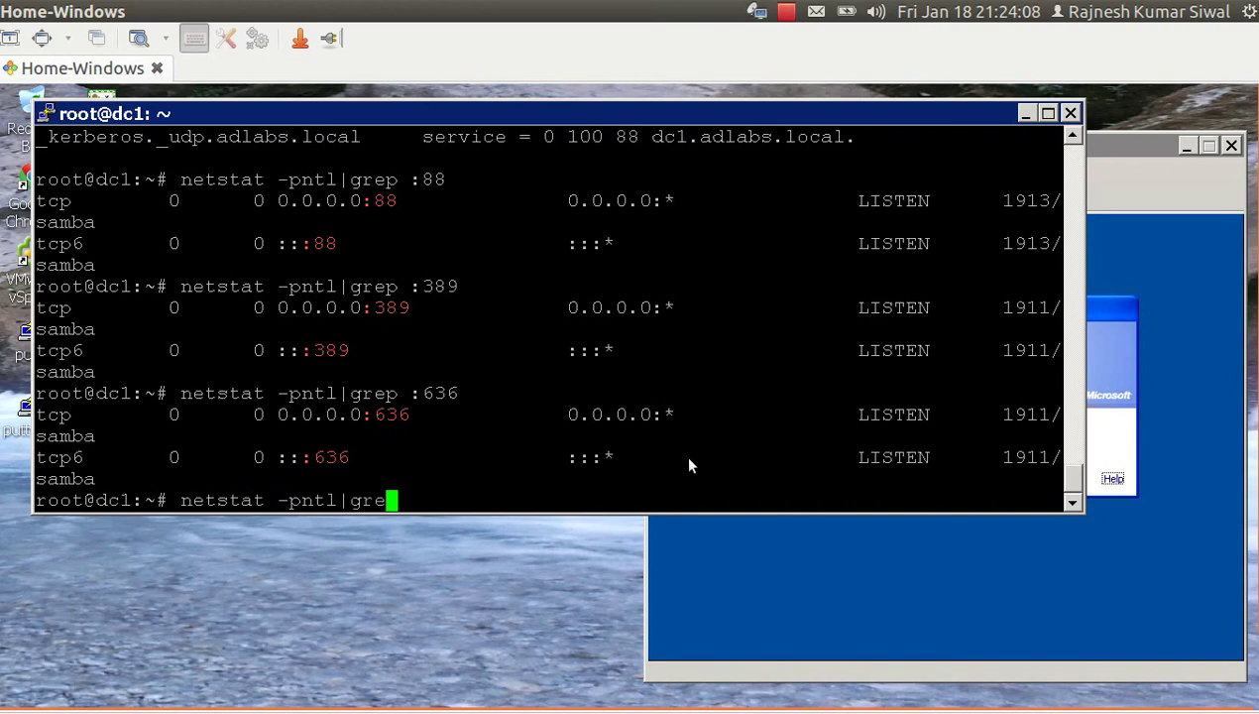
{"action": "type", "text": "p sam"}
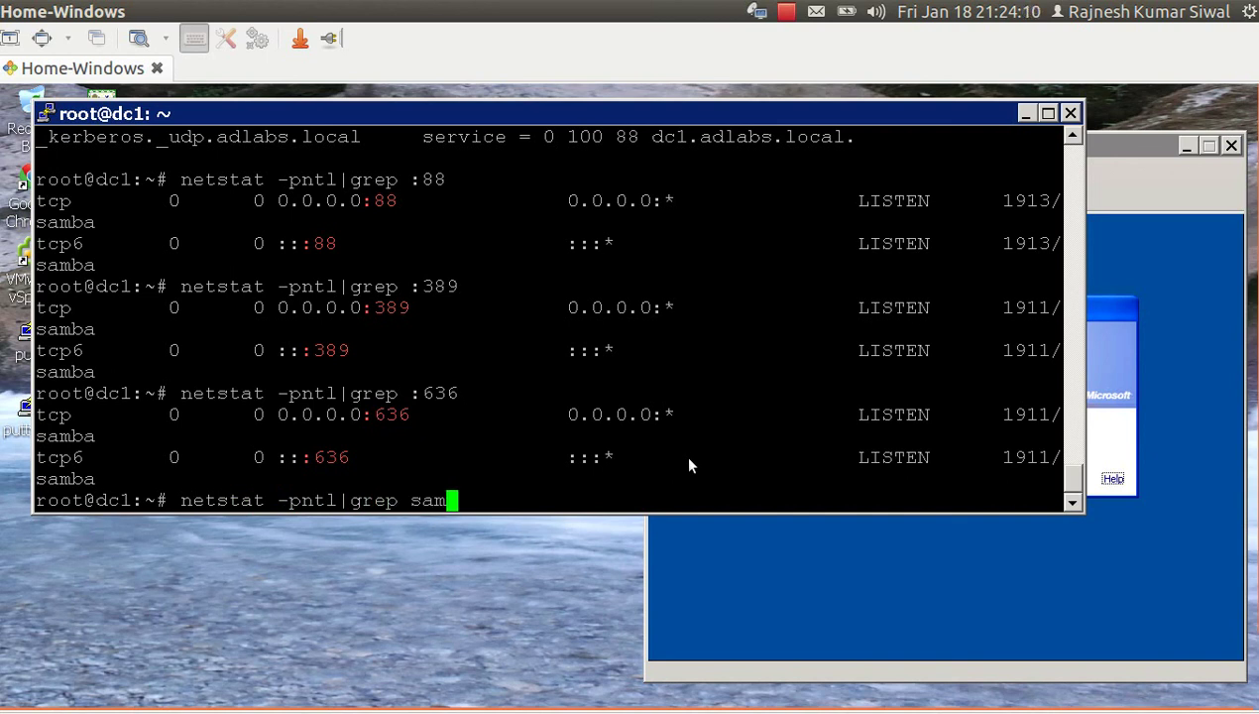
{"action": "type", "text": "ba"}
{"action": "key", "text": "Return"}
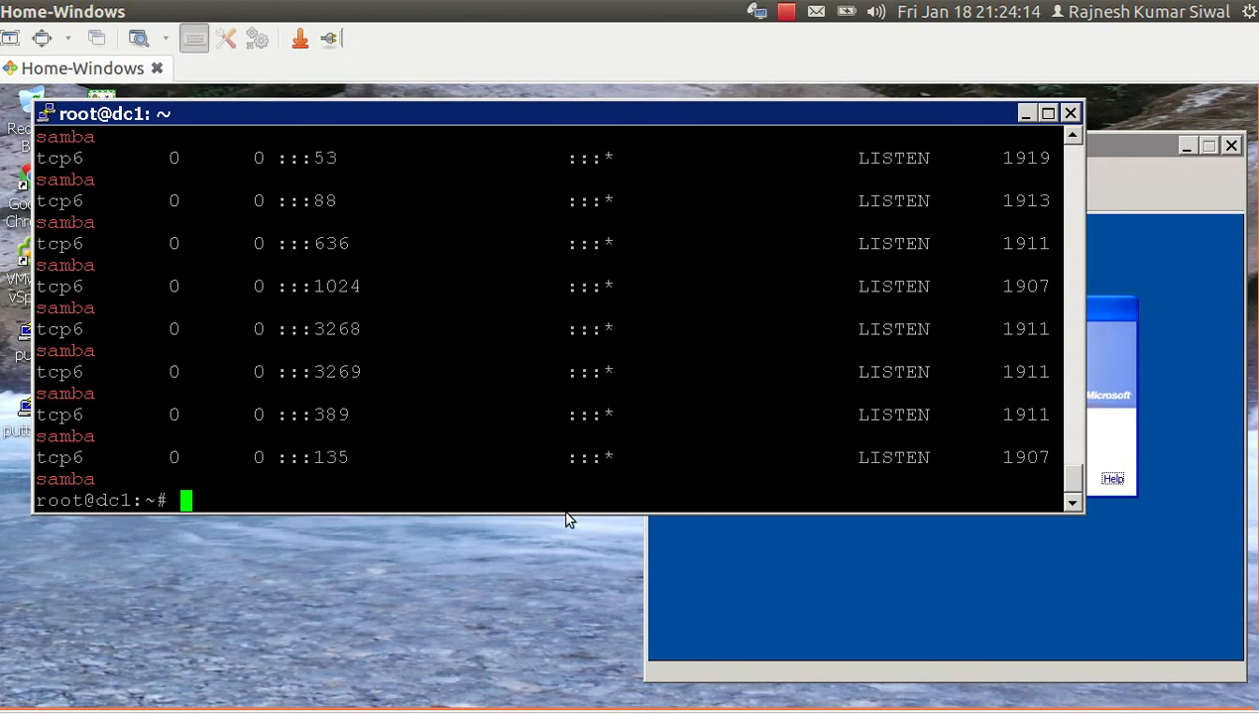
Enlarge the window and highlight ports 53, 88, 636 and 389 in the Samba listing.
{"action": "left_click_drag", "start_coordinate": [566, 513], "coordinate": [570, 704]}
{"action": "scroll", "coordinate": [314, 223], "scroll_direction": "up", "scroll_amount": 4}
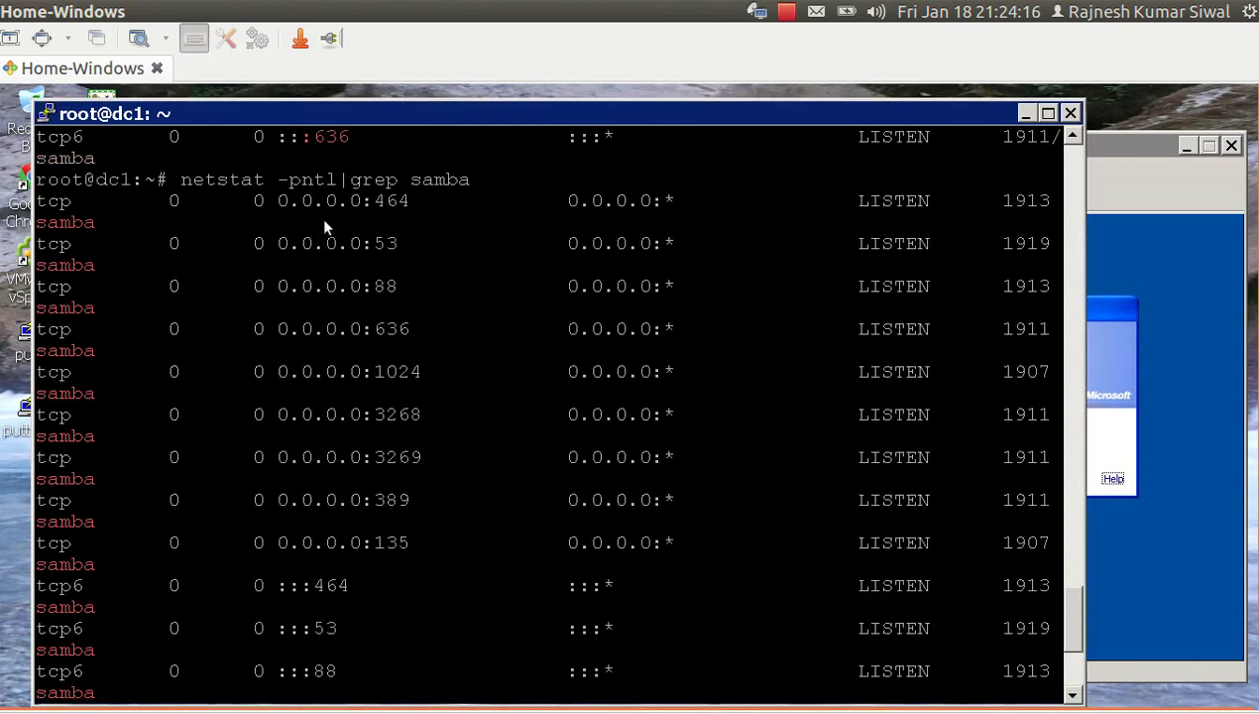
{"action": "double_click", "coordinate": [381, 243]}
{"action": "double_click", "coordinate": [386, 286]}
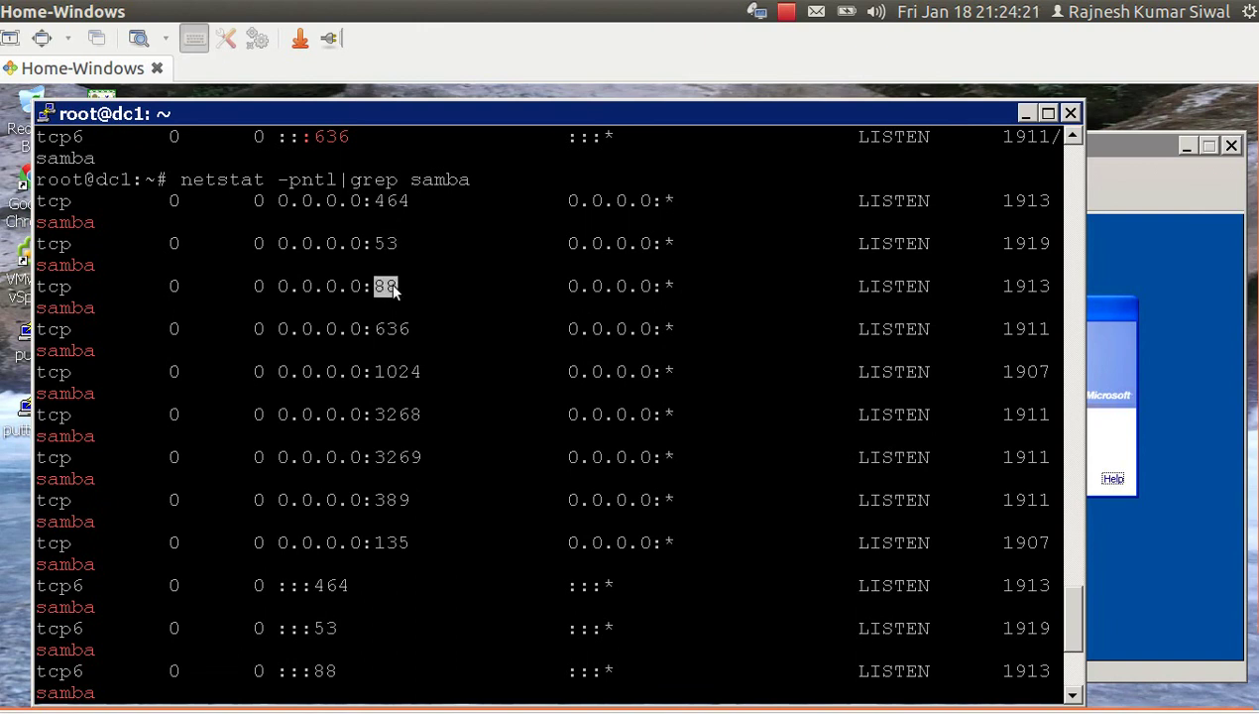
{"action": "left_click_drag", "start_coordinate": [376, 328], "coordinate": [422, 328]}
{"action": "left_click", "coordinate": [387, 503]}
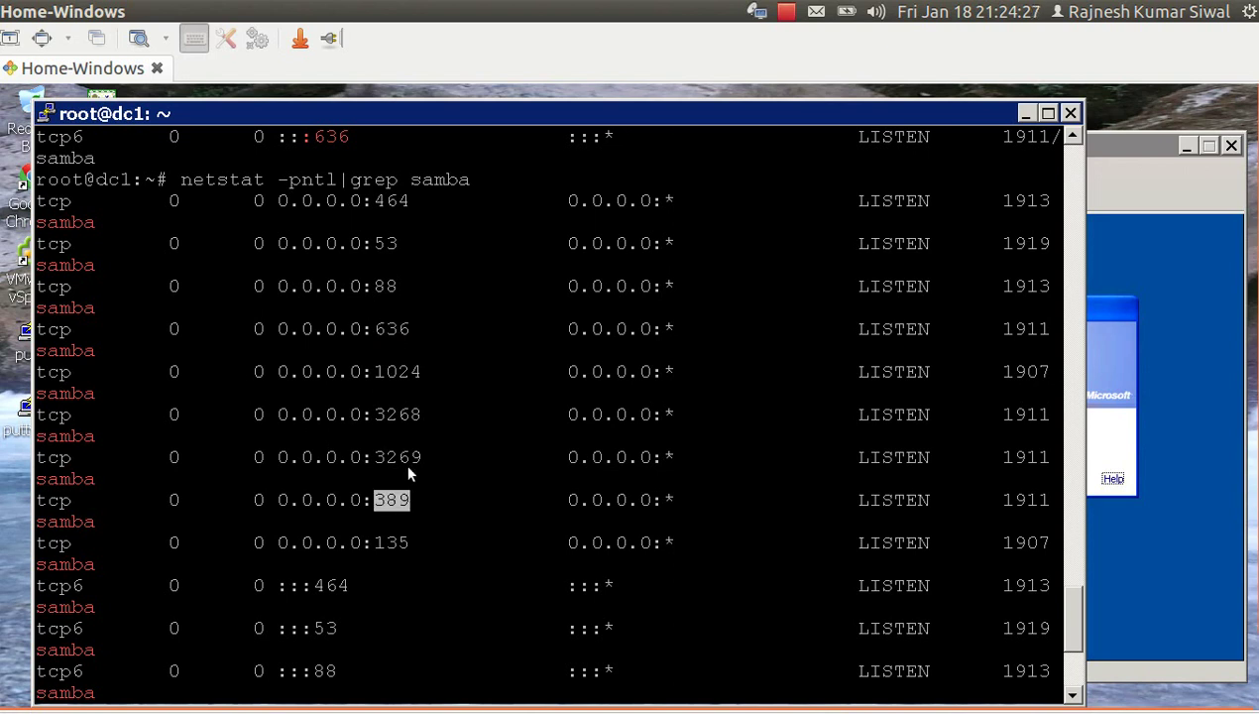
{"action": "scroll", "coordinate": [404, 461], "scroll_direction": "down", "scroll_amount": 3}
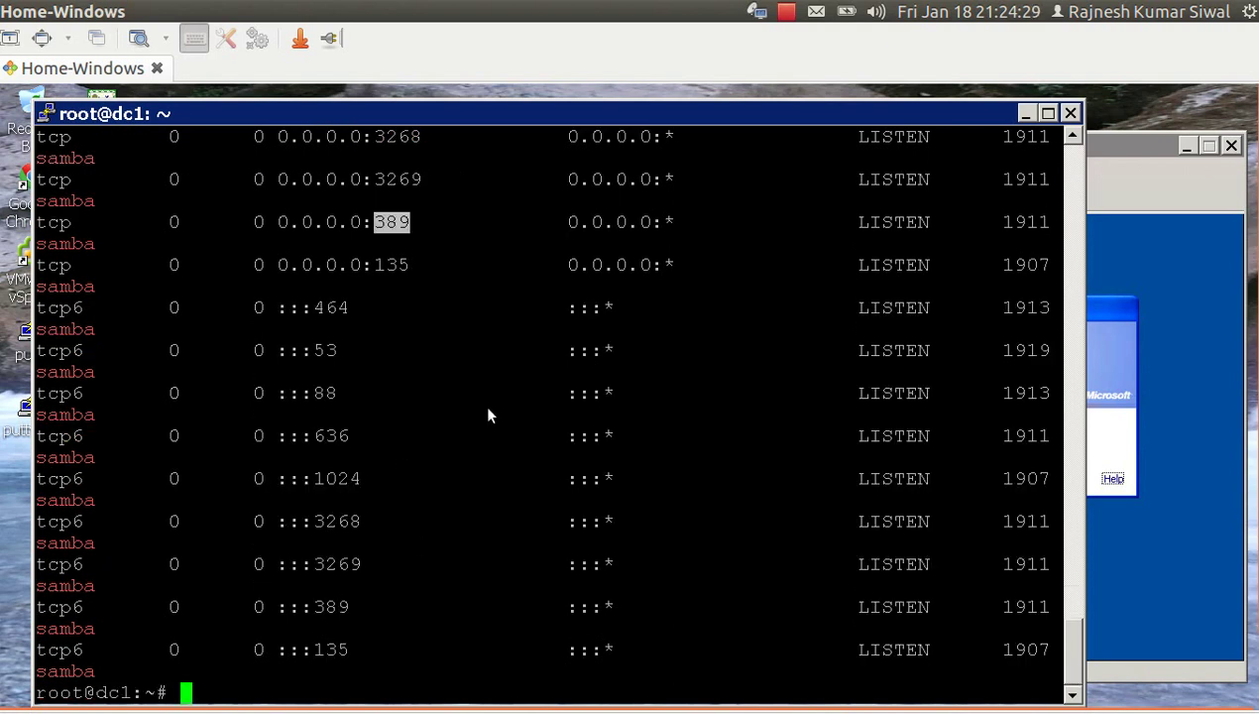
Try installing the ntpd package with apt-get, which cannot be located.
{"action": "type", "text": "/etc/ini"}
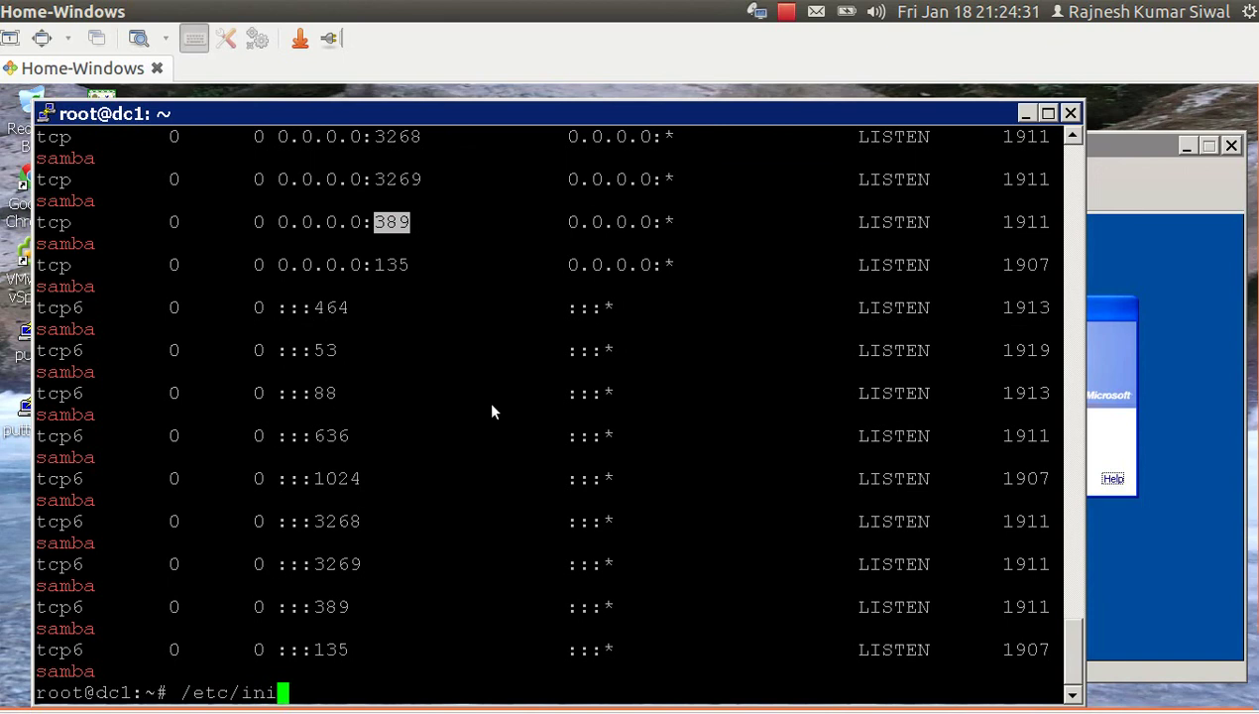
{"action": "type", "text": "t/"}
{"action": "type", "text": "ne"}
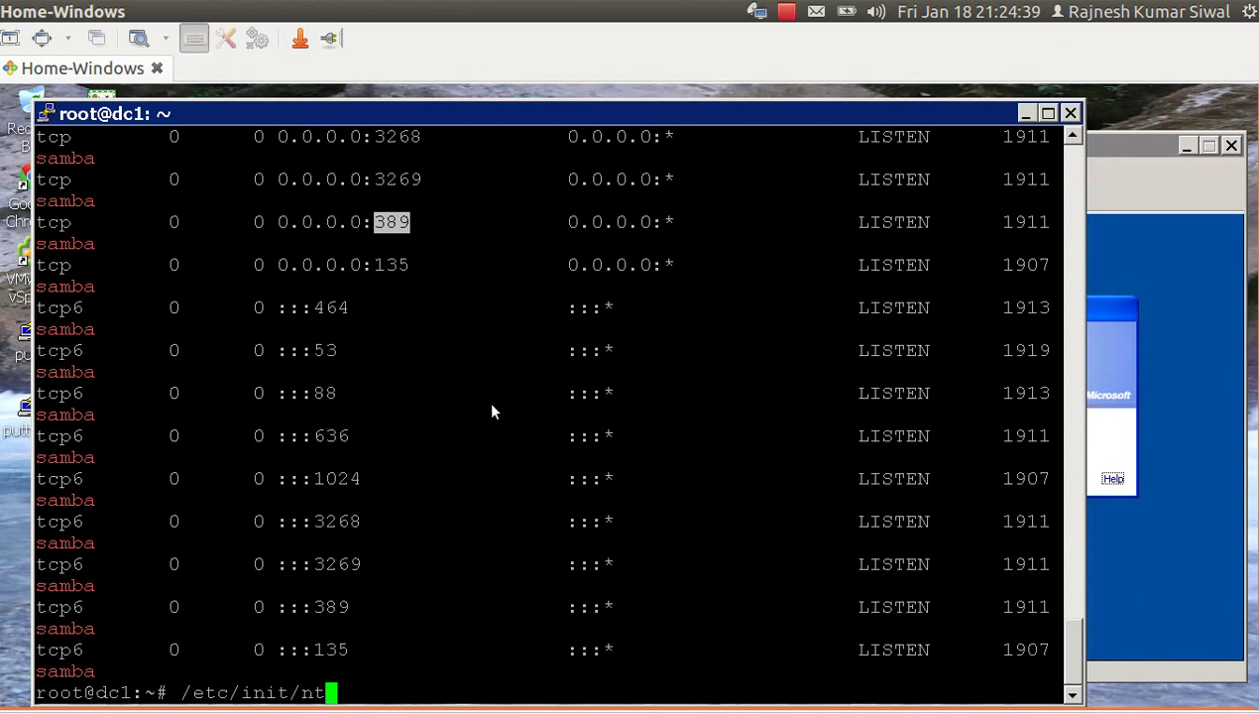
{"action": "key", "text": "BackSpace"}
{"action": "key", "text": "BackSpace"}
{"action": "key", "text": "BackSpace"}
{"action": "key", "text": "BackSpace"}
{"action": "key", "text": "BackSpace"}
{"action": "key", "text": "BackSpace"}
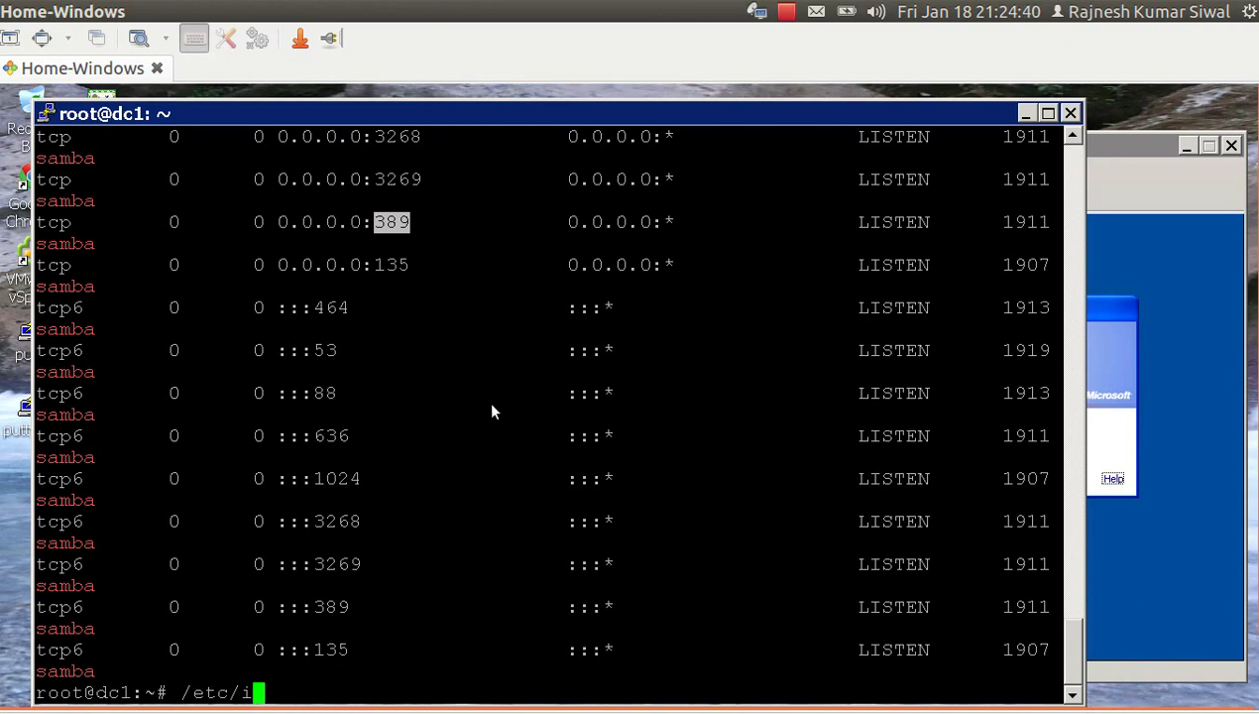
{"action": "key", "text": "BackSpace"}
{"action": "key", "text": "BackSpace"}
{"action": "key", "text": "BackSpace"}
{"action": "key", "text": "BackSpace"}
{"action": "key", "text": "BackSpace"}
{"action": "key", "text": "BackSpace"}
{"action": "type", "text": "ap"}
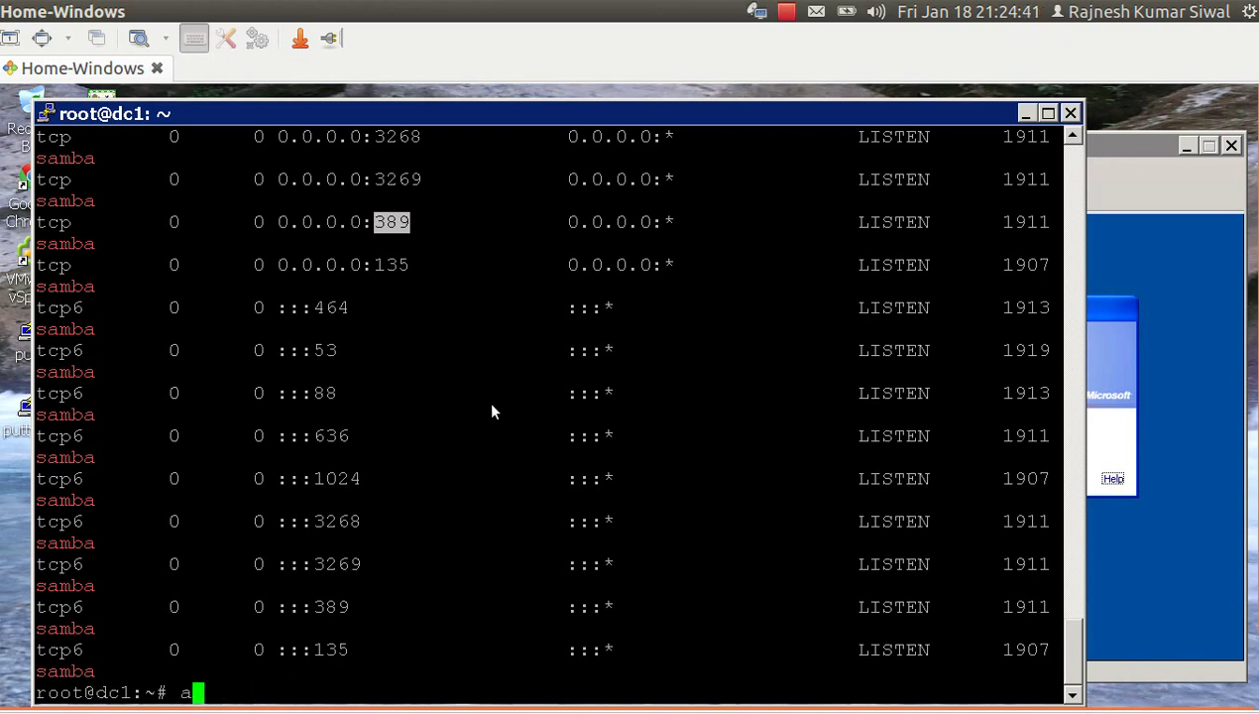
{"action": "type", "text": "t-insta"}
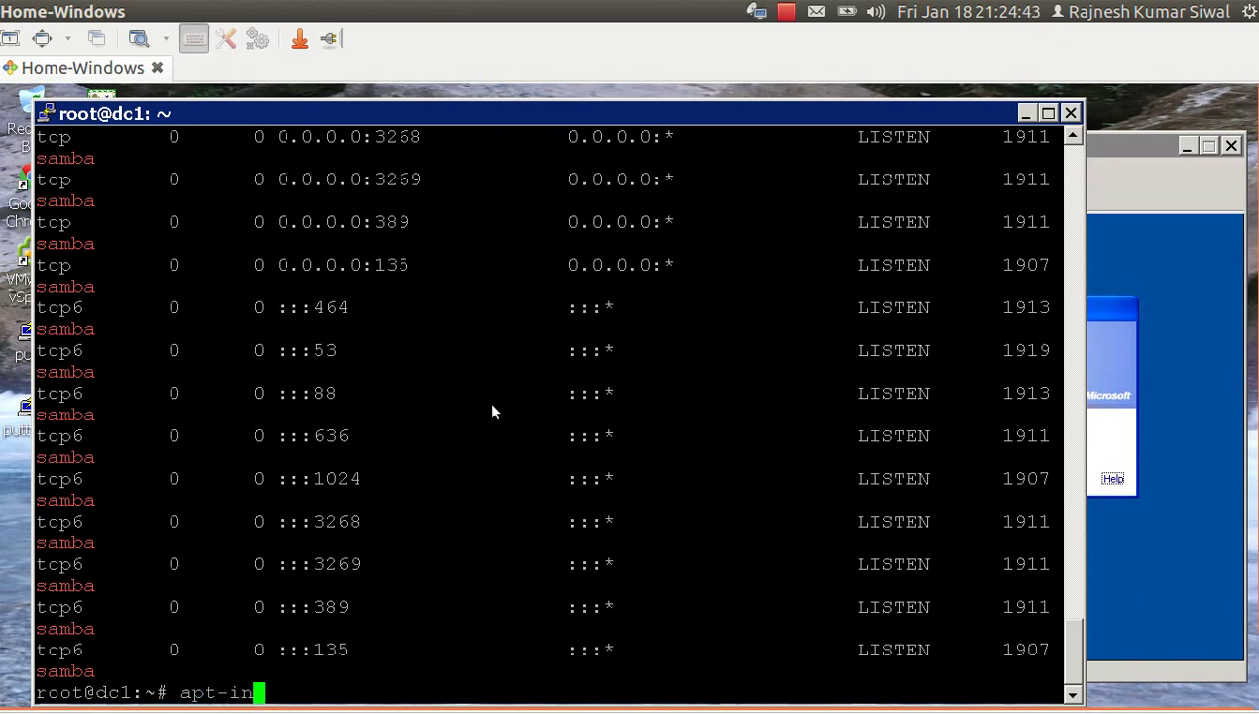
{"action": "key", "text": "BackSpace"}
{"action": "key", "text": "BackSpace"}
{"action": "key", "text": "BackSpace"}
{"action": "key", "text": "BackSpace"}
{"action": "key", "text": "BackSpace"}
{"action": "type", "text": "get install "}
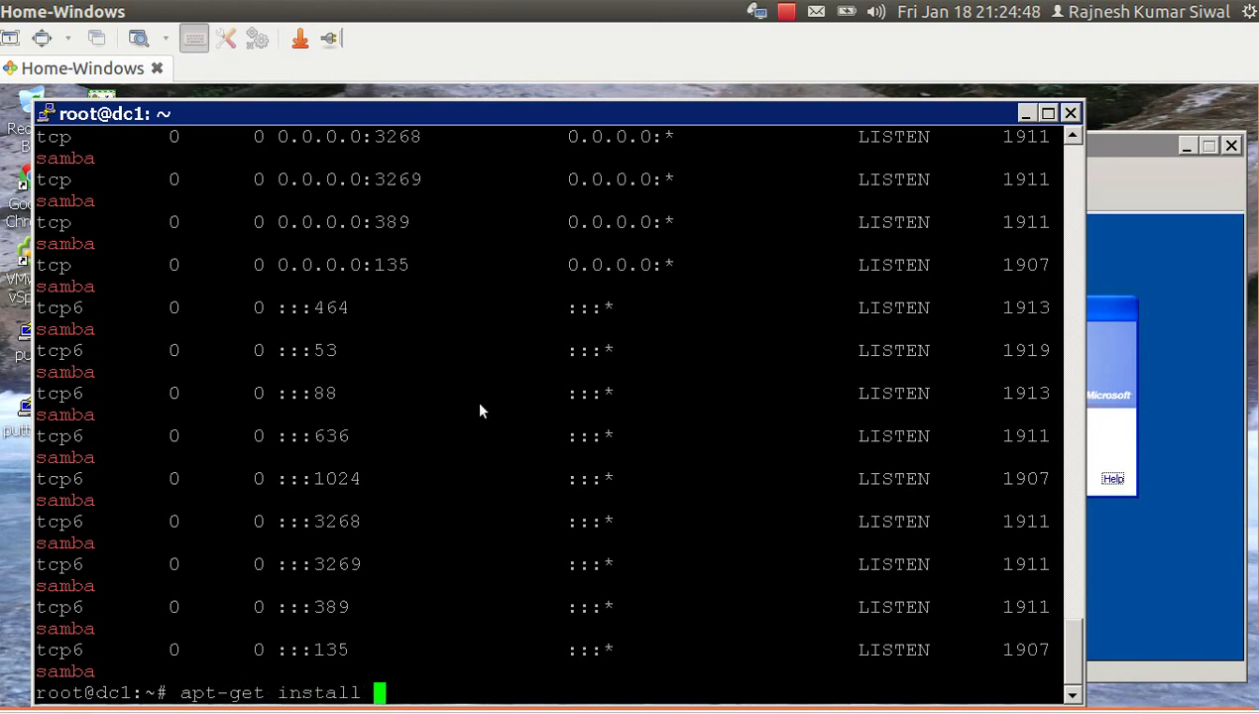
{"action": "type", "text": "ntpd"}
{"action": "key", "text": "Return"}
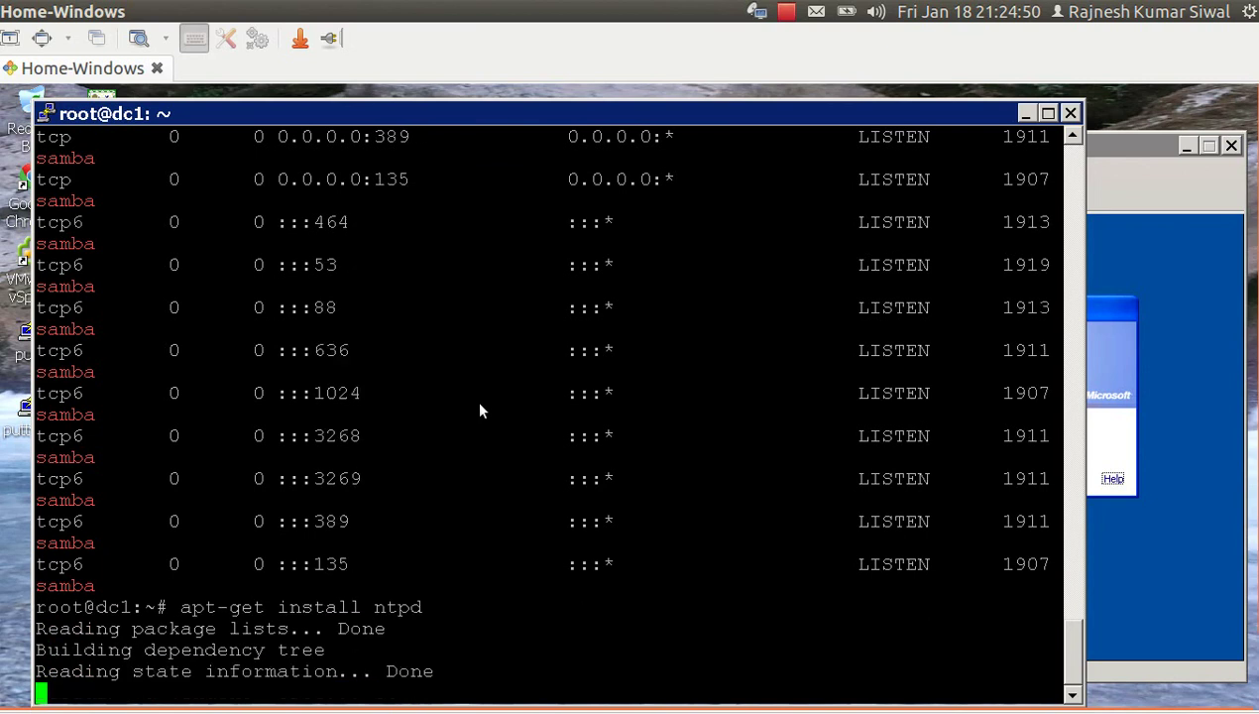
Install the ntp package instead with apt-get install ntp.
{"action": "key", "text": "Up"}
{"action": "key", "text": "BackSpace"}
{"action": "key", "text": "Return"}
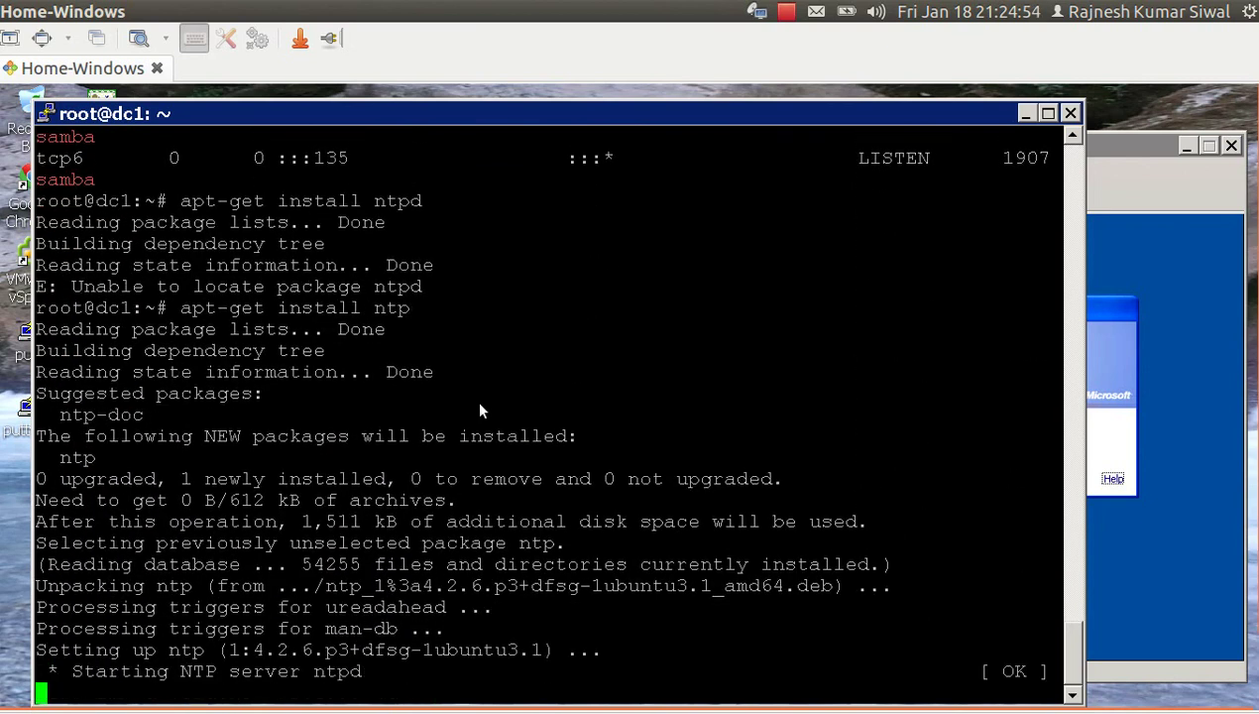
{"action": "type", "text": "vim"}
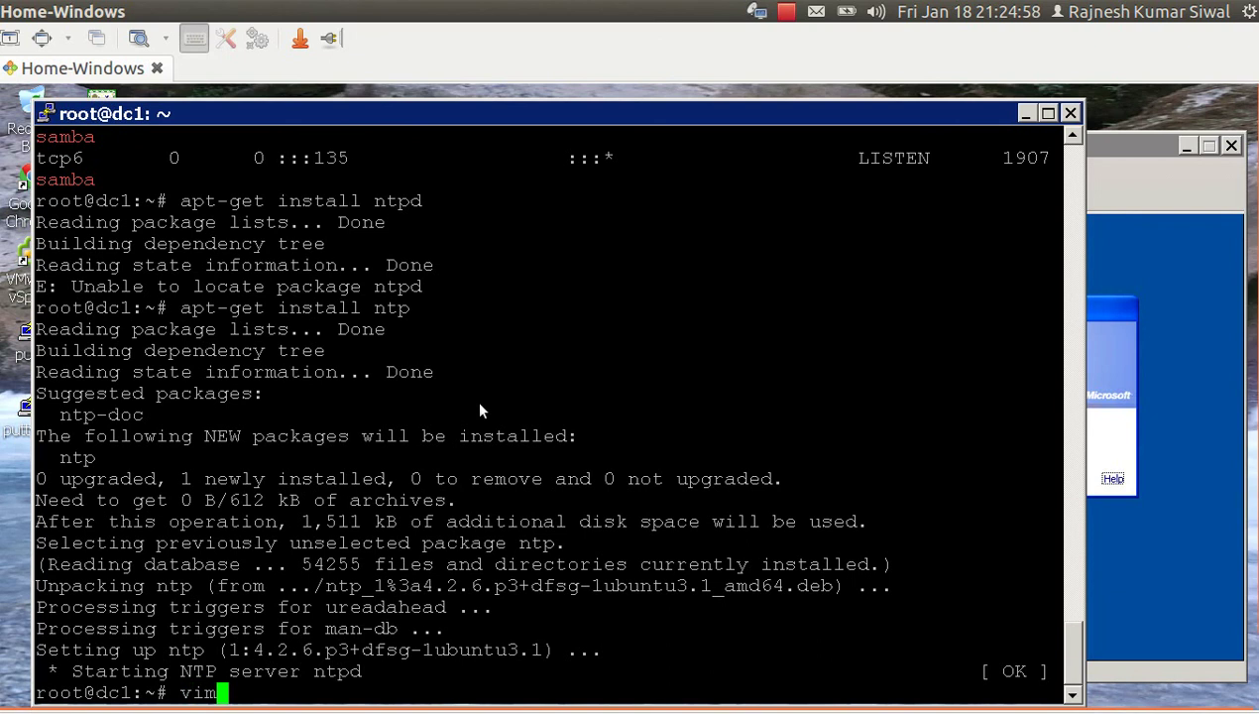
{"action": "type", "text": " /etc/"}
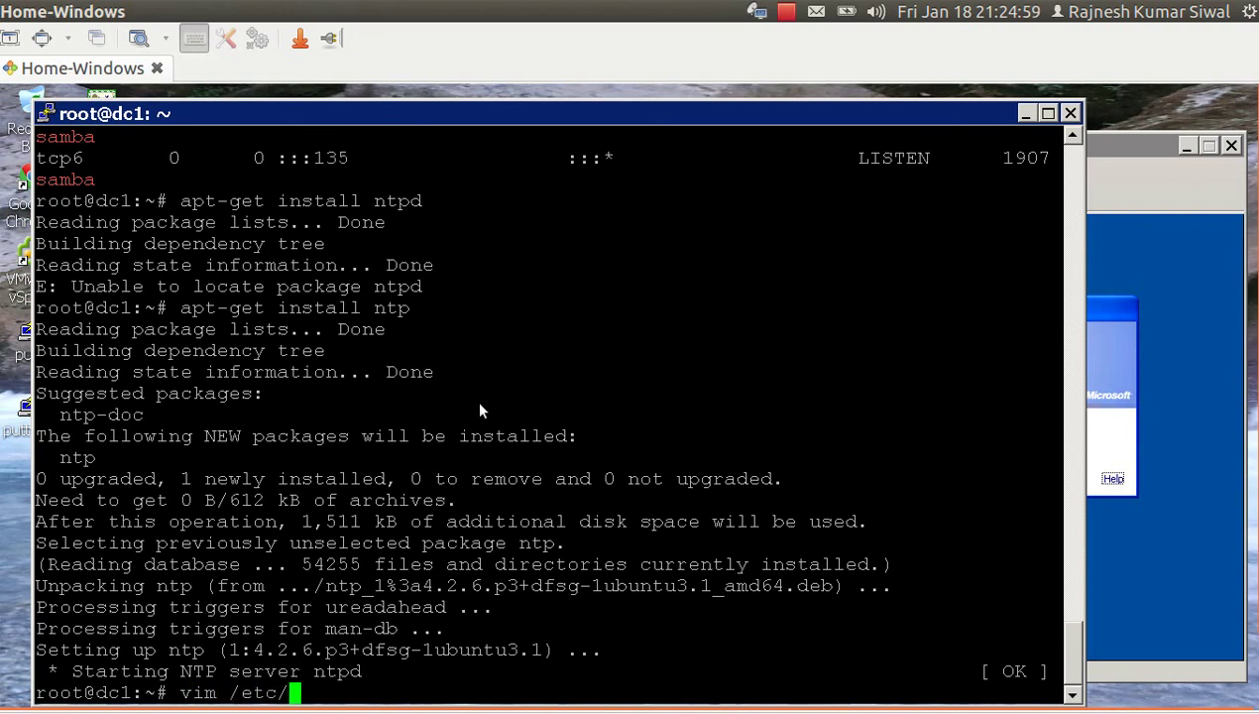
{"action": "type", "text": "init.d/"}
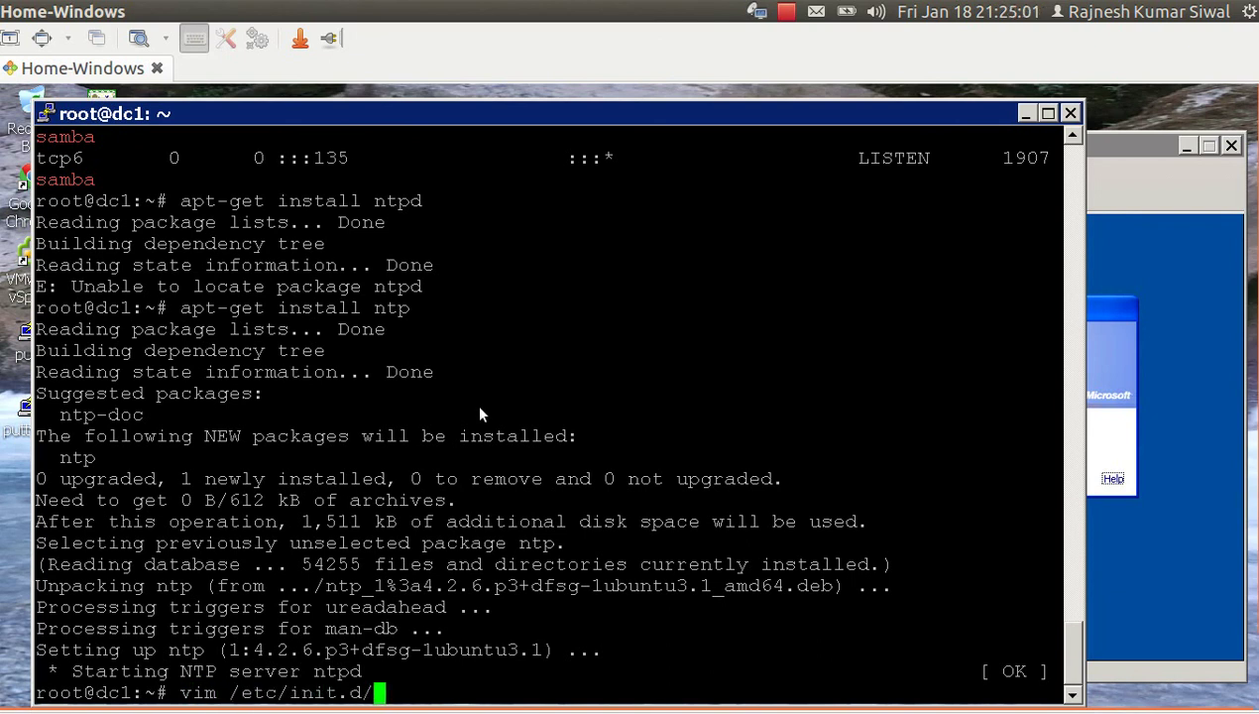
{"action": "type", "text": "ntp"}
{"action": "key", "text": "BackSpace"}
{"action": "key", "text": "BackSpace"}
{"action": "key", "text": "BackSpace"}
{"action": "key", "text": "BackSpace"}
{"action": "key", "text": "BackSpace"}
{"action": "key", "text": "BackSpace"}
{"action": "key", "text": "BackSpace"}
{"action": "key", "text": "BackSpace"}
{"action": "key", "text": "BackSpace"}
{"action": "key", "text": "BackSpace"}
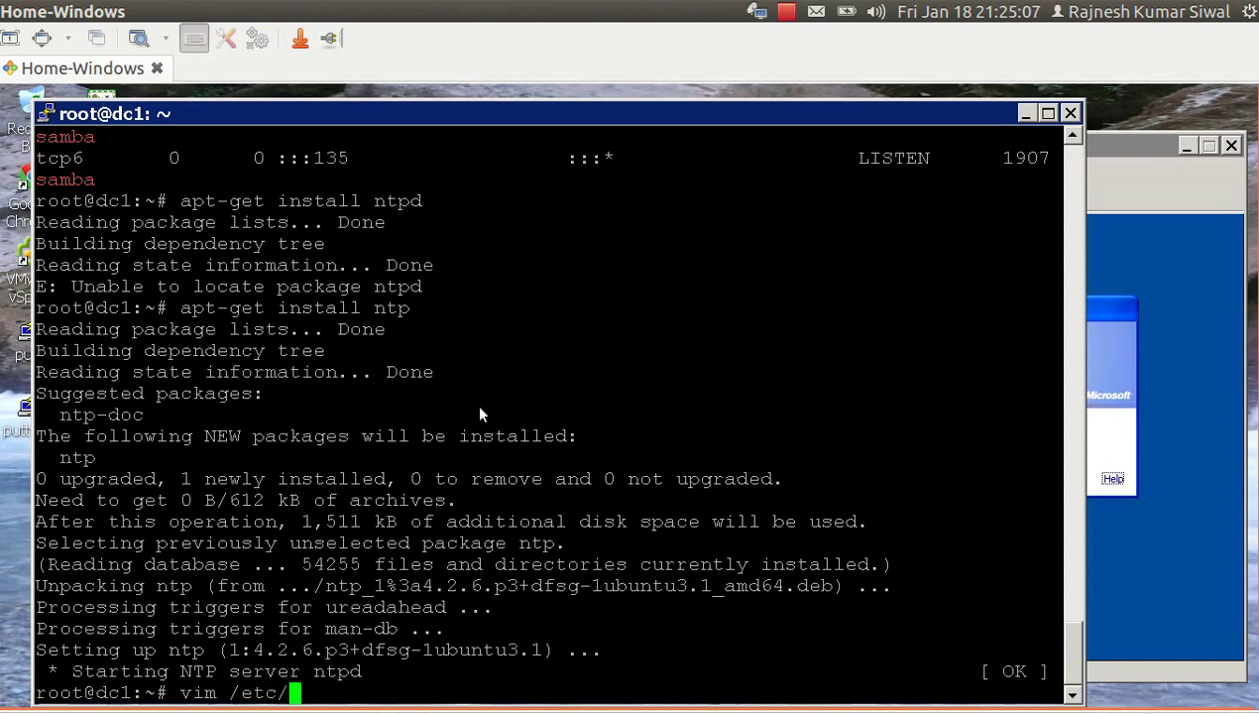
Open /etc/ntp.conf in vim and uncomment the ntpsigndsocket /var/lib/samba/ntp_signd/ line.
{"action": "type", "text": "nt"}
{"action": "key", "text": "Tab"}
{"action": "key", "text": "Return"}
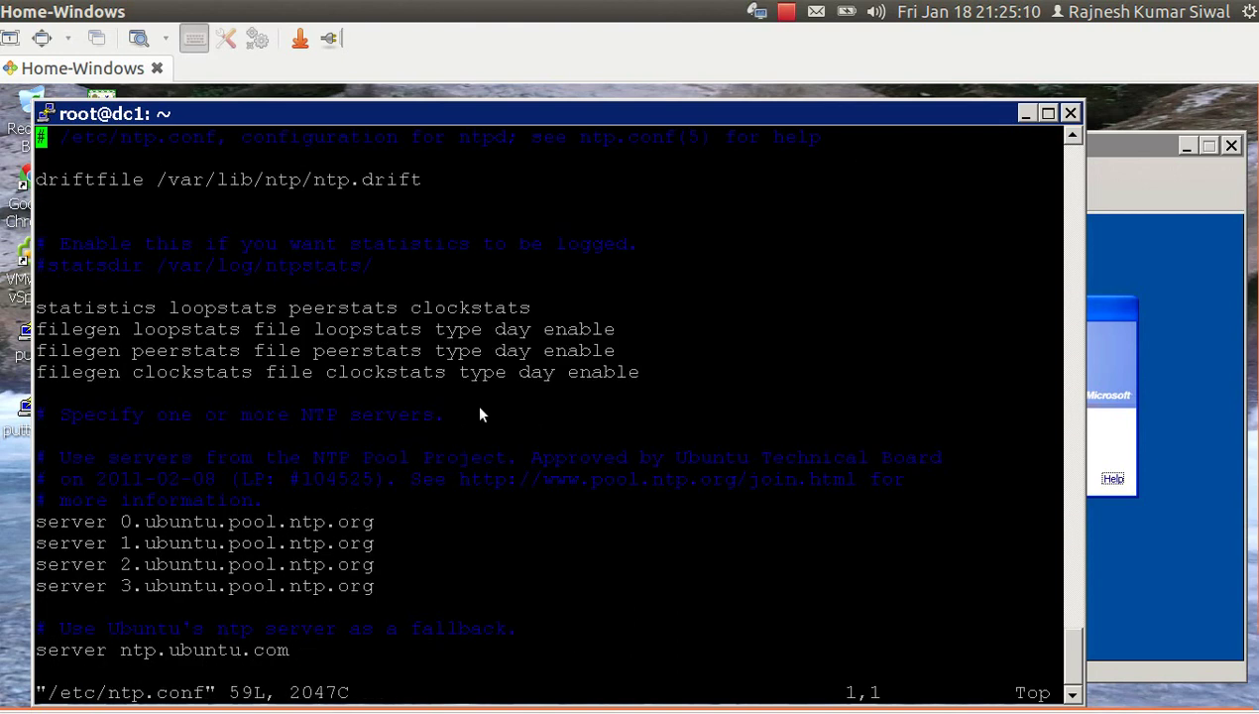
{"action": "key", "text": "shift+g"}
{"action": "key", "text": "Up"}
{"action": "key", "text": "Right"}
{"action": "key", "text": "Left"}
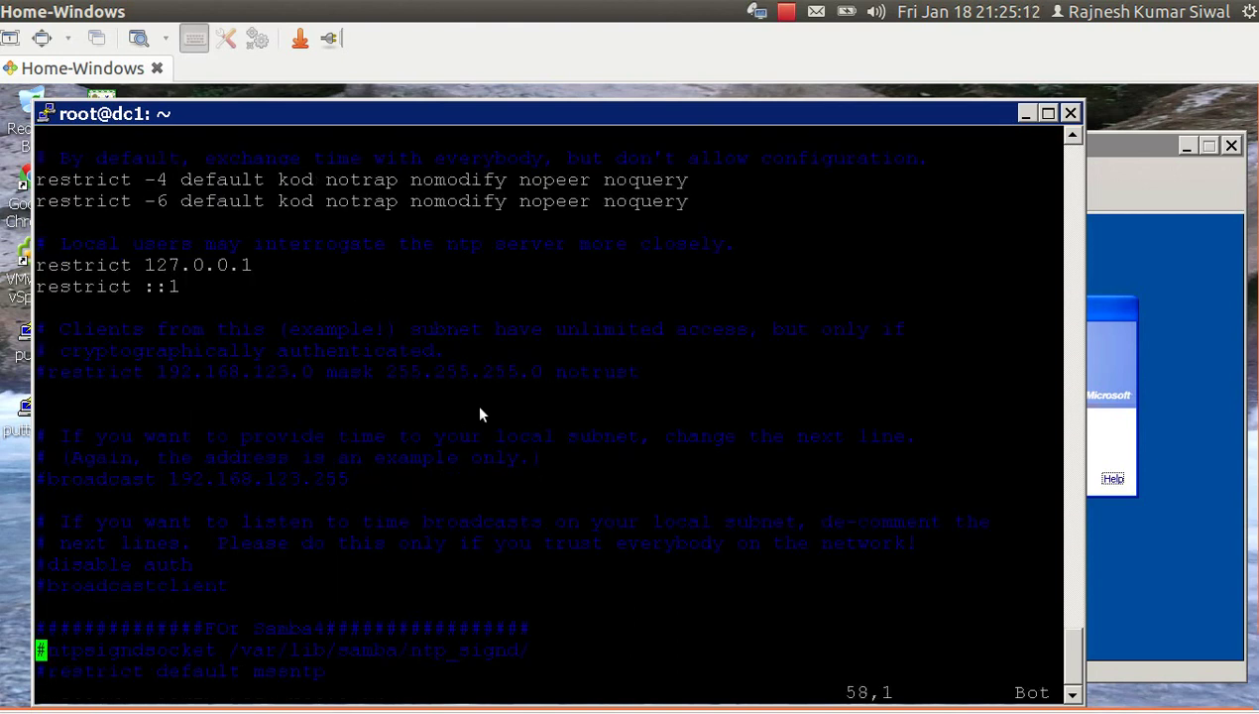
{"action": "key", "text": "x"}
{"action": "key", "text": "Right"}
{"action": "key", "text": "Right"}
{"action": "key", "text": "Right"}
{"action": "key", "text": "Right"}
{"action": "key", "text": "Right"}
{"action": "key", "text": "Right"}
{"action": "key", "text": "Right"}
{"action": "key", "text": "Right"}
{"action": "key", "text": "Right"}
{"action": "key", "text": "Right"}
{"action": "key", "text": "Right"}
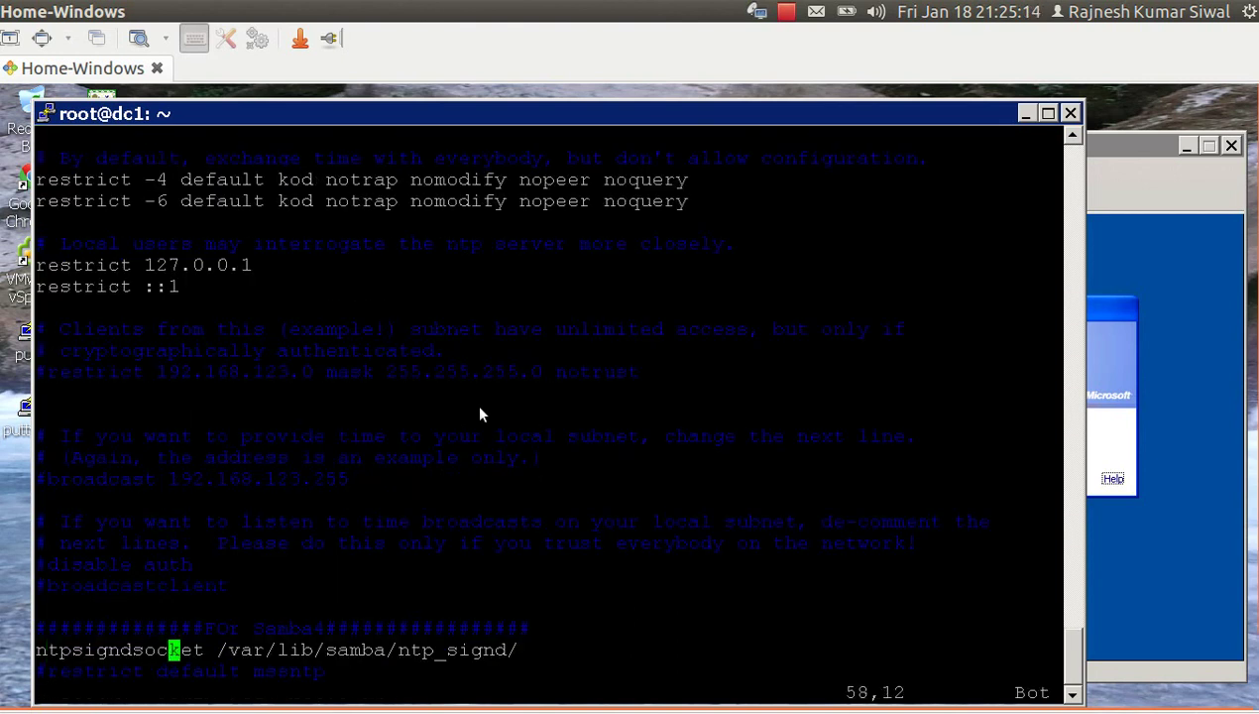
{"action": "key", "text": "Right"}
{"action": "key", "text": "Right"}
{"action": "key", "text": "Right"}
{"action": "key", "text": "Right"}
{"action": "key", "text": "Right"}
{"action": "key", "text": "Right"}
{"action": "key", "text": "Right"}
{"action": "key", "text": "Right"}
{"action": "key", "text": "Right"}
{"action": "key", "text": "Right"}
{"action": "key", "text": "Right"}
{"action": "key", "text": "Right"}
{"action": "key", "text": "Right"}
{"action": "key", "text": "Right"}
{"action": "key", "text": "Right"}
{"action": "key", "text": "Right"}
{"action": "key", "text": "Right"}
{"action": "key", "text": "Right"}
{"action": "key", "text": "Right"}
{"action": "key", "text": "Right"}
{"action": "key", "text": "Left"}
{"action": "key", "text": "Left"}
{"action": "key", "text": "Left"}
{"action": "key", "text": "Left"}
{"action": "key", "text": "Left"}
{"action": "key", "text": "Left"}
{"action": "key", "text": "Left"}
{"action": "key", "text": "Left"}
{"action": "key", "text": "Left"}
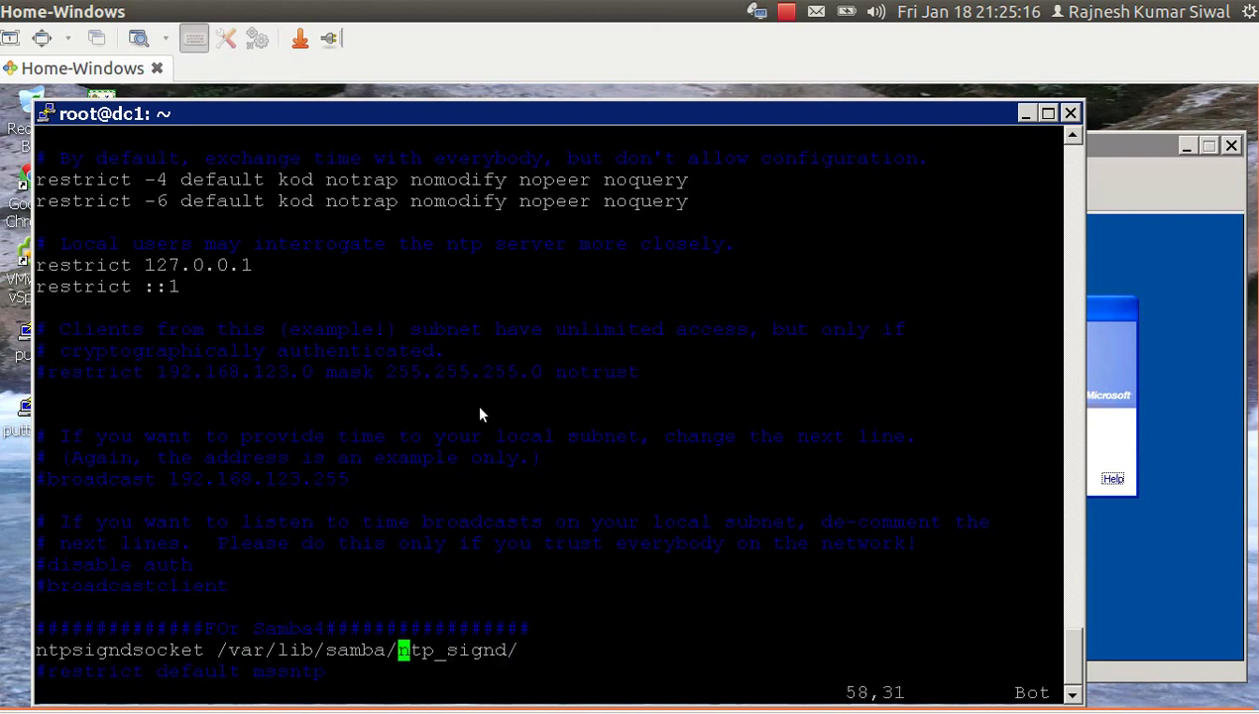
{"action": "key", "text": "Left"}
{"action": "key", "text": "Left"}
{"action": "key", "text": "Left"}
{"action": "key", "text": "Left"}
{"action": "key", "text": "Left"}
{"action": "key", "text": "Left"}
{"action": "key", "text": "Left"}
{"action": "key", "text": "Left"}
{"action": "key", "text": "Left"}
{"action": "key", "text": "Left"}
{"action": "key", "text": "Left"}
{"action": "key", "text": "Left"}
Uncomment the restrict default mssntp line, copy the ntp_signd path, and enter :wq.
{"action": "key", "text": "Down"}
{"action": "key", "text": "Left"}
{"action": "key", "text": "Left"}
{"action": "key", "text": "Left"}
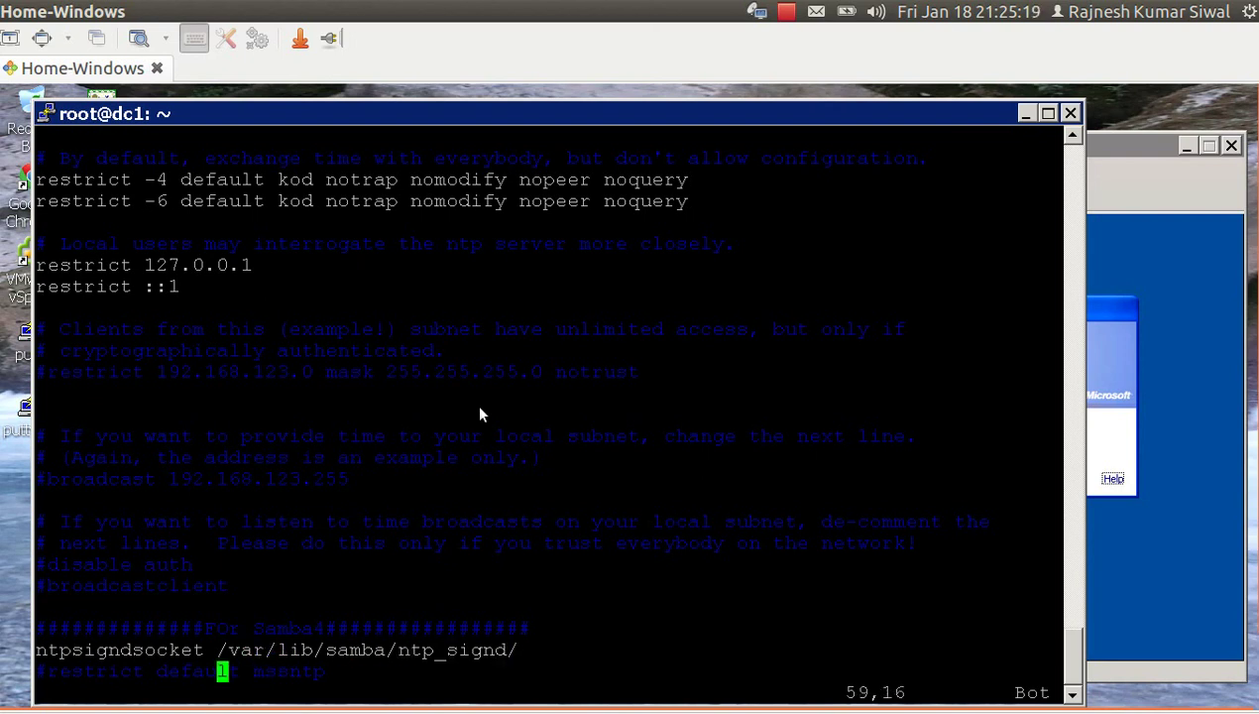
{"action": "key", "text": "Left"}
{"action": "key", "text": "Left"}
{"action": "key", "text": "Left"}
{"action": "key", "text": "Left"}
{"action": "key", "text": "Left"}
{"action": "key", "text": "Left"}
{"action": "key", "text": "Left"}
{"action": "key", "text": "Left"}
{"action": "key", "text": "Left"}
{"action": "key", "text": "Left"}
{"action": "key", "text": "Left"}
{"action": "key", "text": "Left"}
{"action": "key", "text": "Left"}
{"action": "key", "text": "Left"}
{"action": "key", "text": "Left"}
{"action": "key", "text": "x"}
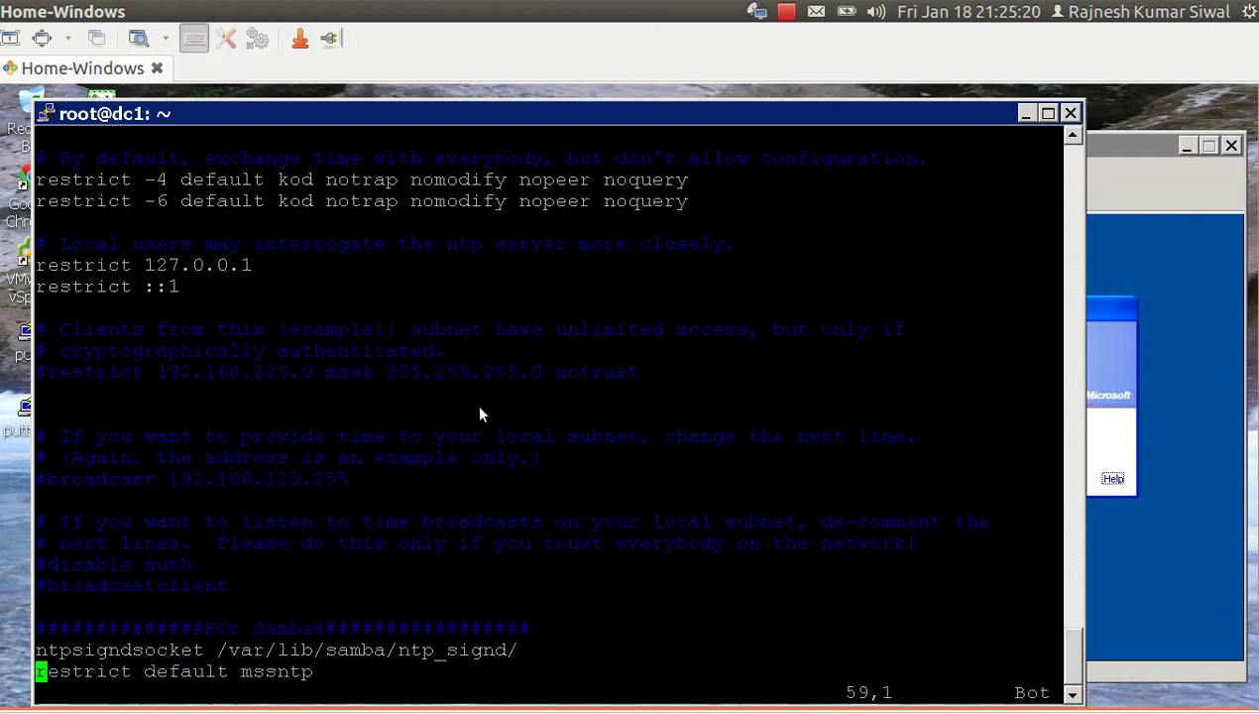
{"action": "key", "text": "Right"}
{"action": "key", "text": "Right"}
{"action": "key", "text": "Right"}
{"action": "key", "text": "Right"}
{"action": "key", "text": "Right"}
{"action": "key", "text": "Right"}
{"action": "key", "text": "Right"}
{"action": "key", "text": "Right"}
{"action": "key", "text": "Right"}
{"action": "key", "text": "Right"}
{"action": "key", "text": "Right"}
{"action": "key", "text": "Right"}
{"action": "key", "text": "Right"}
{"action": "key", "text": "Right"}
{"action": "key", "text": "Right"}
{"action": "key", "text": "Right"}
{"action": "key", "text": "Right"}
{"action": "key", "text": "Right"}
{"action": "key", "text": "Right"}
{"action": "key", "text": "Right"}
{"action": "key", "text": "Right"}
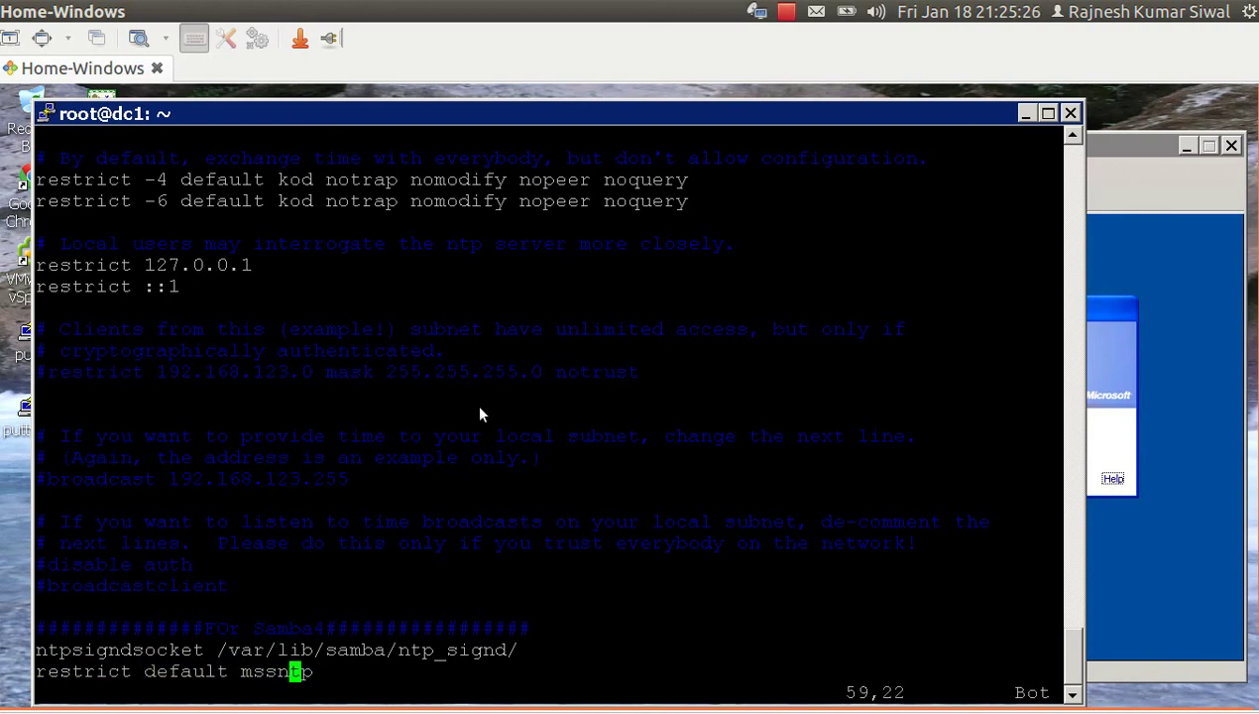
{"action": "double_click", "coordinate": [481, 642]}
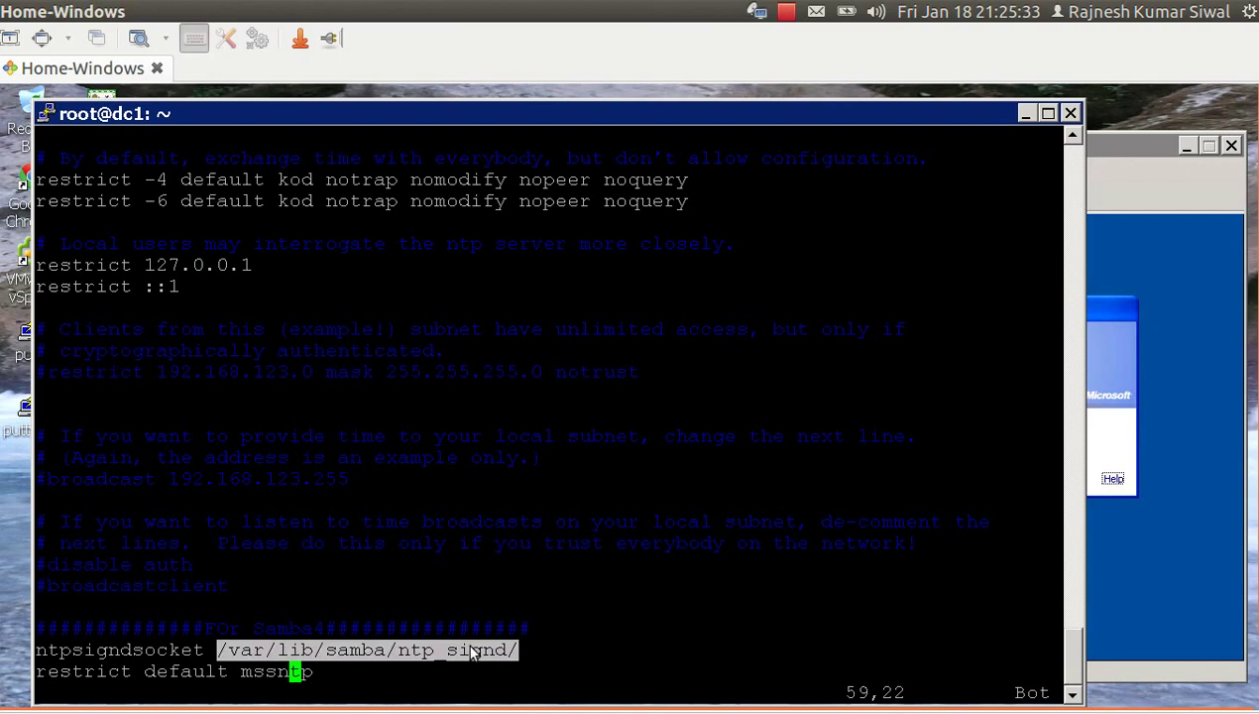
{"action": "type", "text": ":wq"}
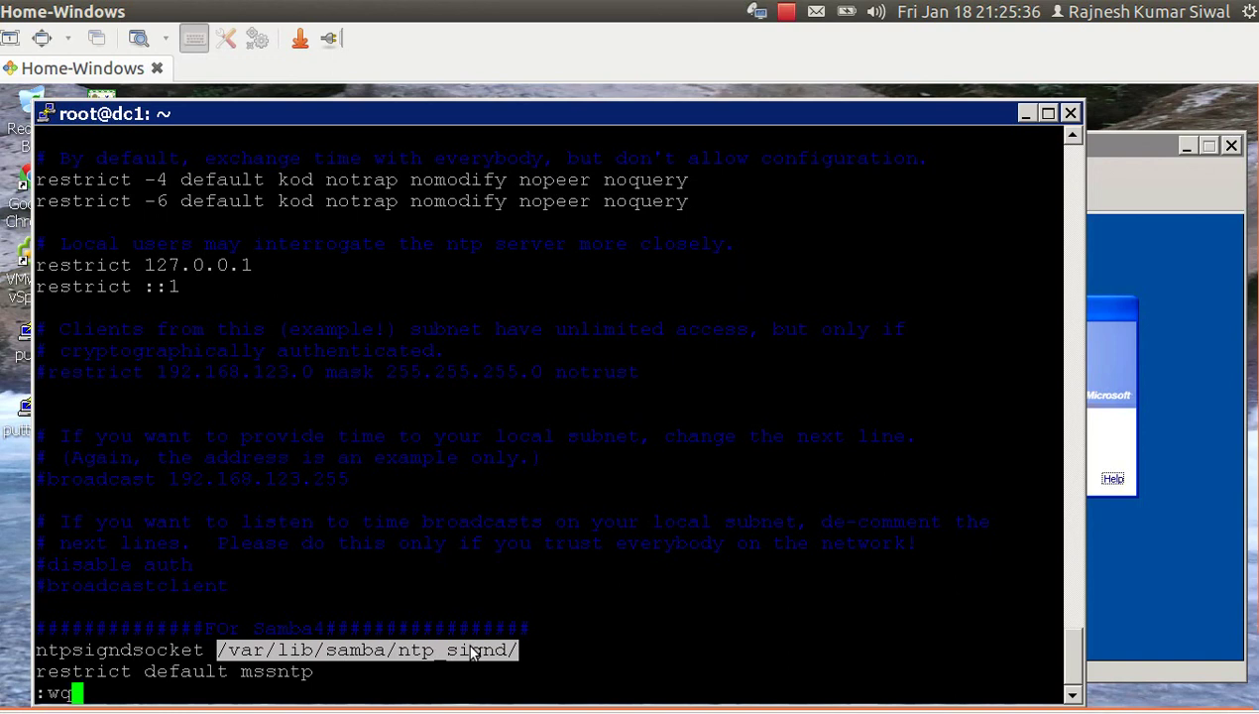
Save ntp.conf and start the NTP service with /etc/init.d/ntp start.
{"action": "key", "text": "Return"}
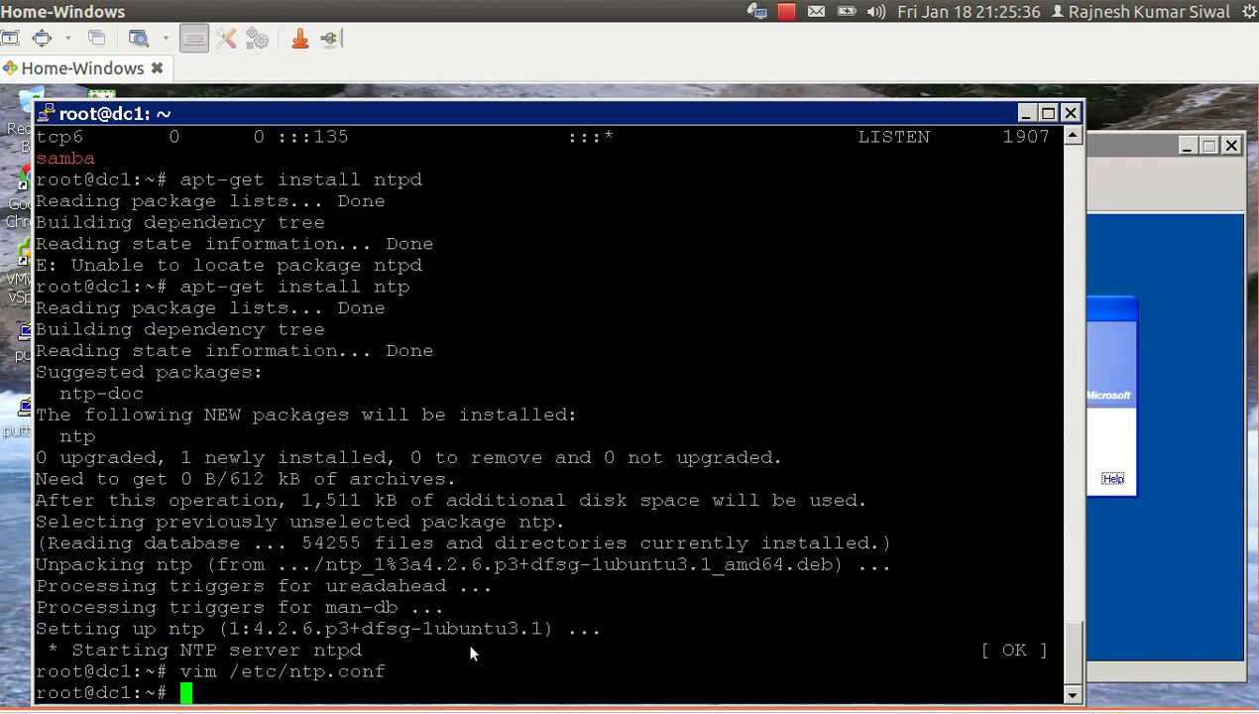
{"action": "type", "text": "ll"}
{"action": "right_click", "coordinate": [471, 652]}
{"action": "key", "text": "Tab"}
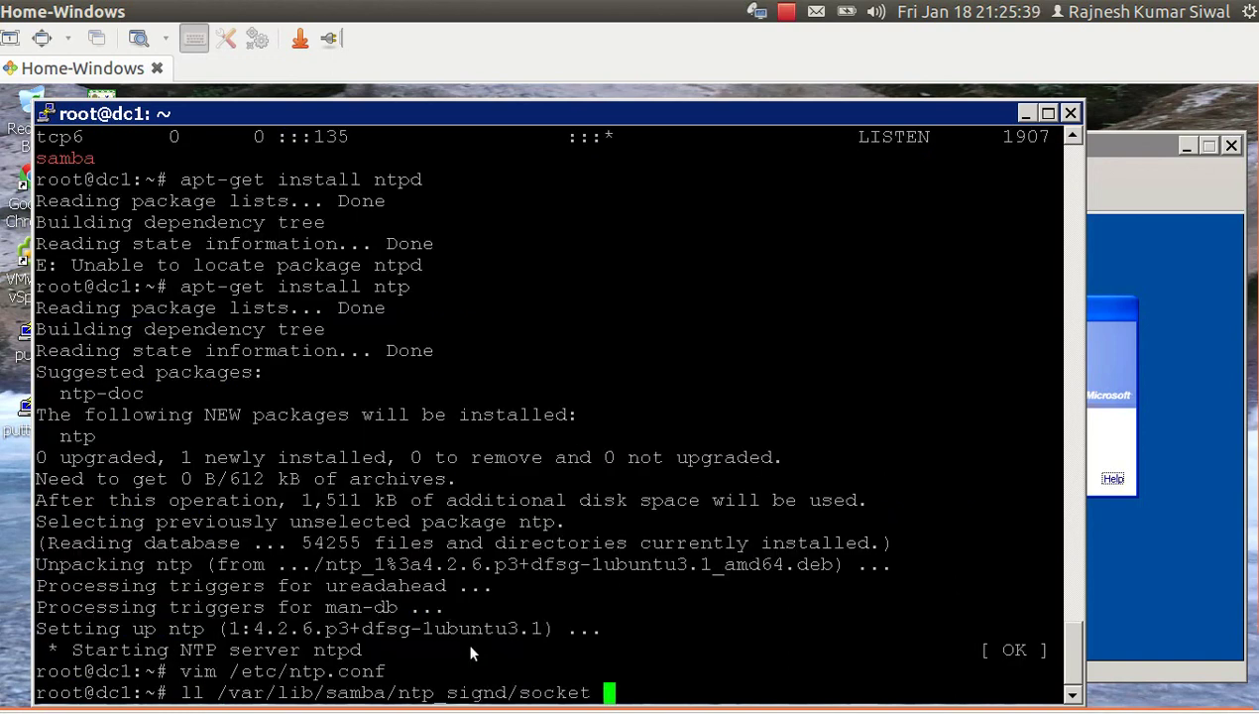
{"action": "key", "text": "BackSpace"}
{"action": "key", "text": "BackSpace"}
{"action": "key", "text": "BackSpace"}
{"action": "key", "text": "BackSpace"}
{"action": "key", "text": "BackSpace"}
{"action": "key", "text": "BackSpace"}
{"action": "key", "text": "BackSpace"}
{"action": "key", "text": "BackSpace"}
{"action": "key", "text": "BackSpace"}
{"action": "key", "text": "BackSpace"}
{"action": "key", "text": "BackSpace"}
{"action": "key", "text": "BackSpace"}
{"action": "key", "text": "BackSpace"}
{"action": "key", "text": "BackSpace"}
{"action": "key", "text": "BackSpace"}
{"action": "key", "text": "BackSpace"}
{"action": "key", "text": "BackSpace"}
{"action": "key", "text": "BackSpace"}
{"action": "key", "text": "BackSpace"}
{"action": "key", "text": "BackSpace"}
{"action": "key", "text": "BackSpace"}
{"action": "key", "text": "BackSpace"}
{"action": "key", "text": "BackSpace"}
{"action": "key", "text": "BackSpace"}
{"action": "key", "text": "BackSpace"}
{"action": "key", "text": "BackSpace"}
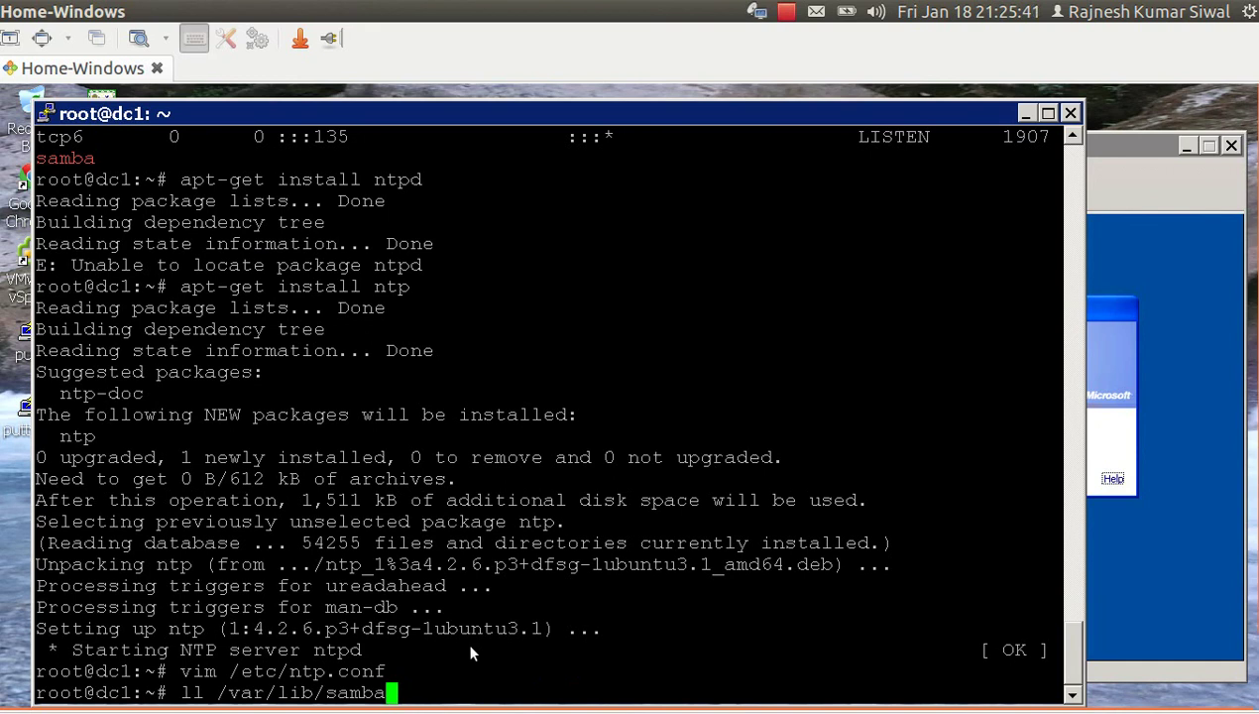
{"action": "type", "text": "/etc/init.d/"}
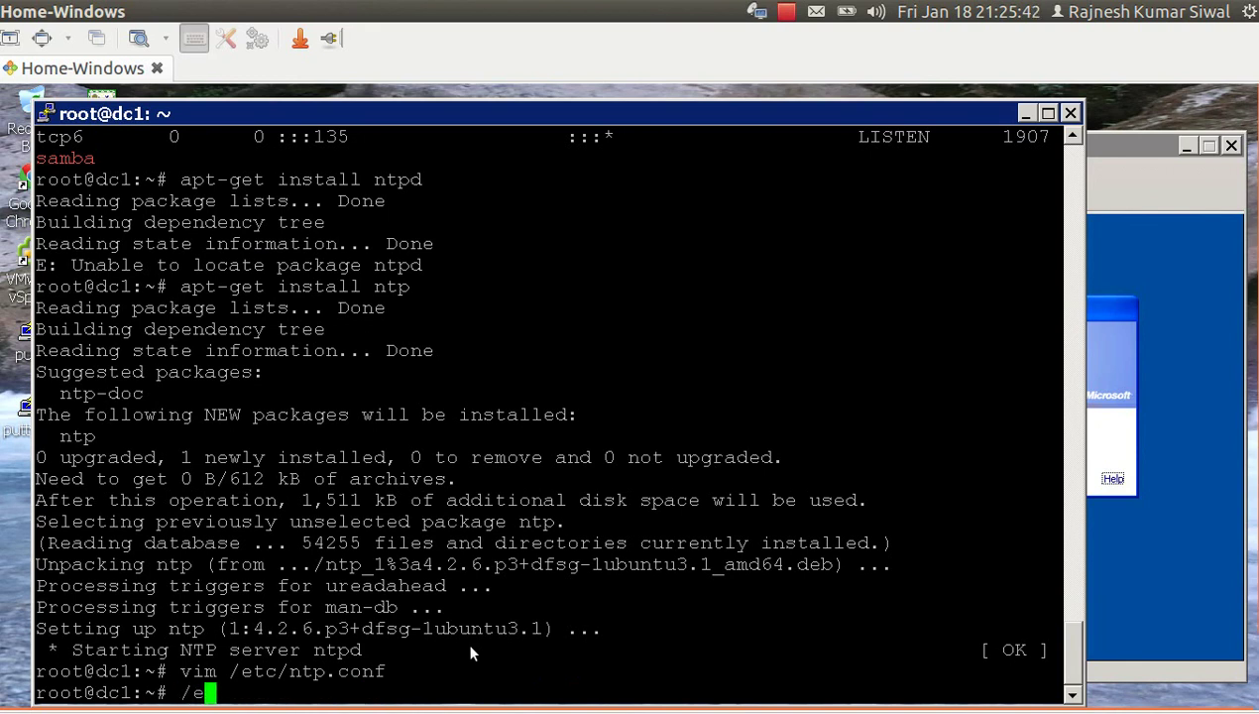
{"action": "type", "text": "ntp "}
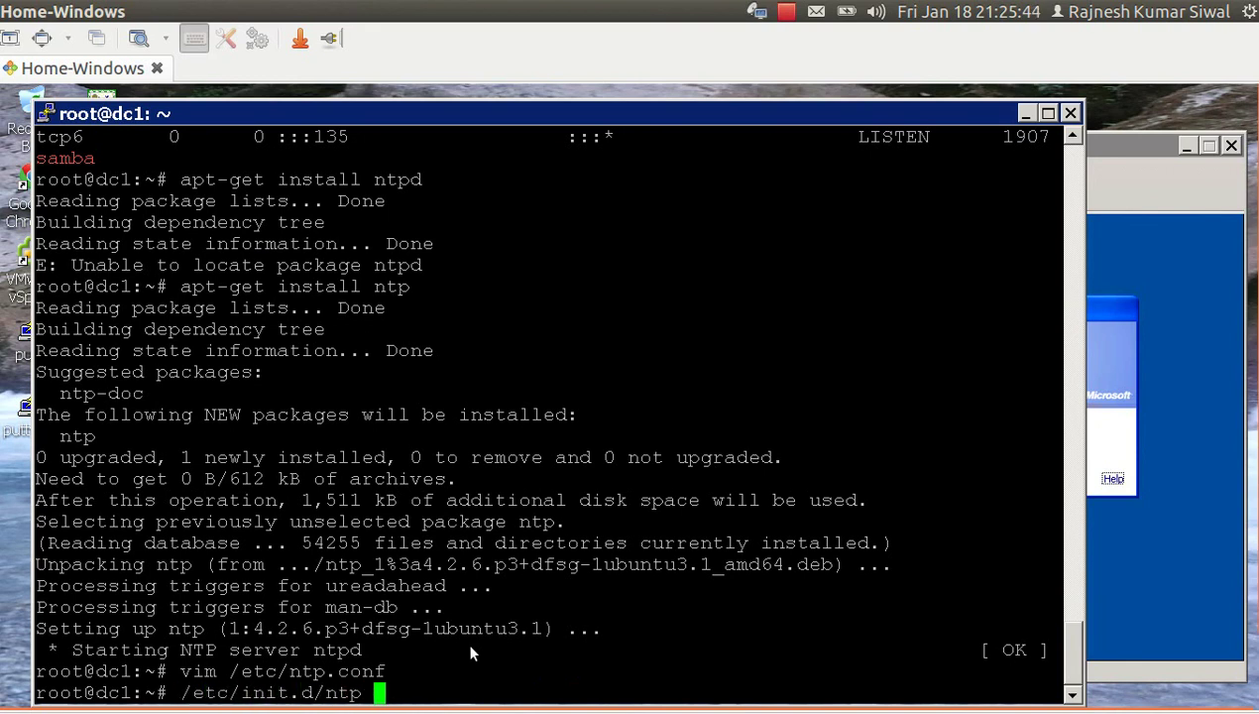
{"action": "type", "text": "start"}
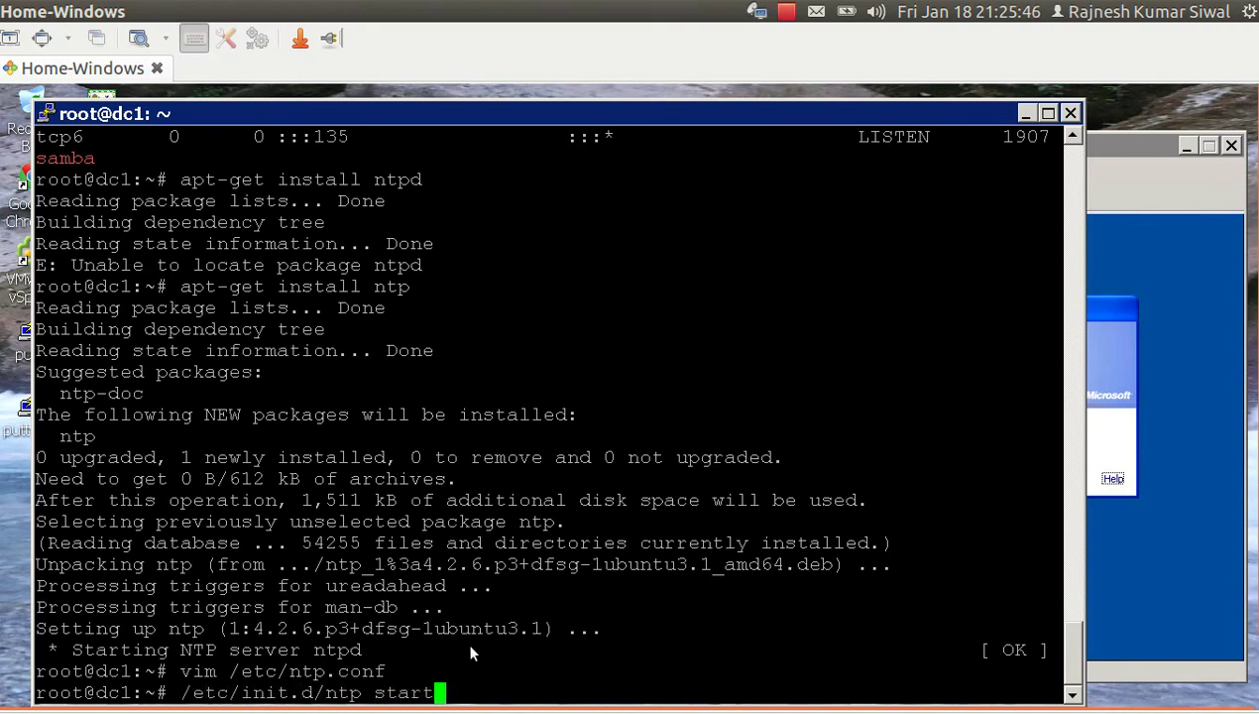
{"action": "key", "text": "Return"}
Confirm ntp's boot link in /etc/rc2.d and list firewall rules with iptables -L -n.
{"action": "type", "text": "chk"}
{"action": "key", "text": "BackSpace"}
{"action": "key", "text": "BackSpace"}
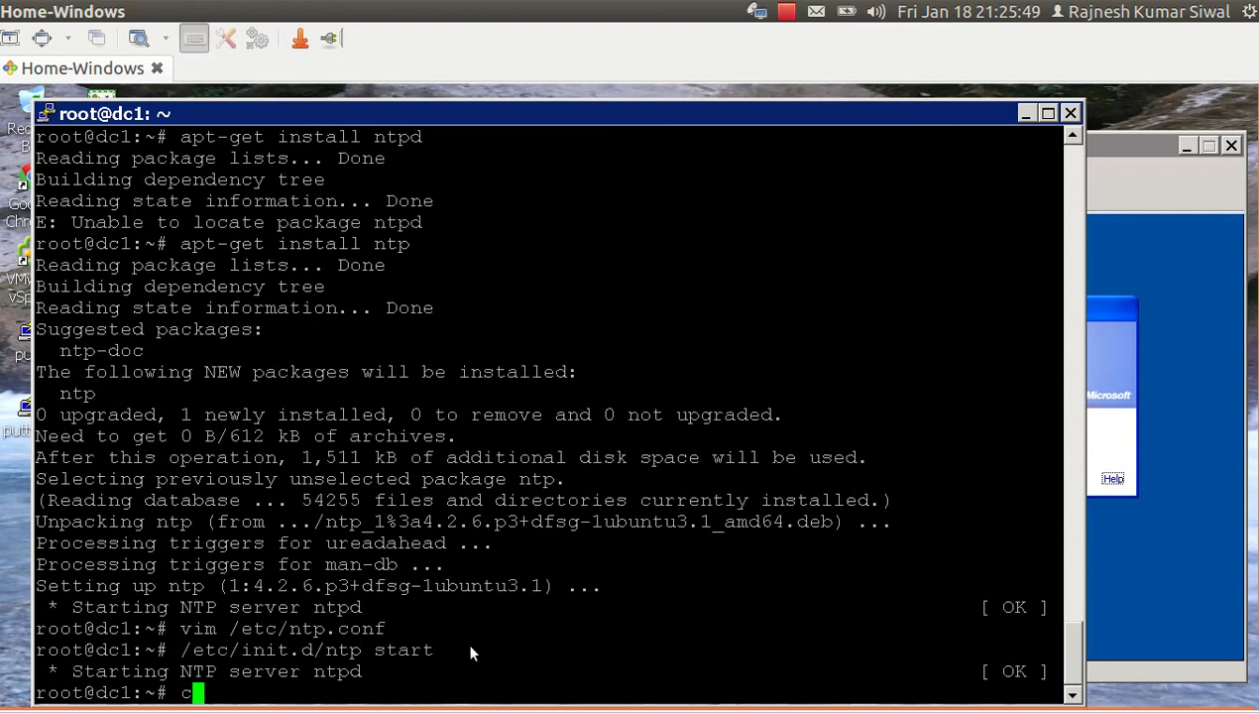
{"action": "key", "text": "BackSpace"}
{"action": "type", "text": "ll /etc/"}
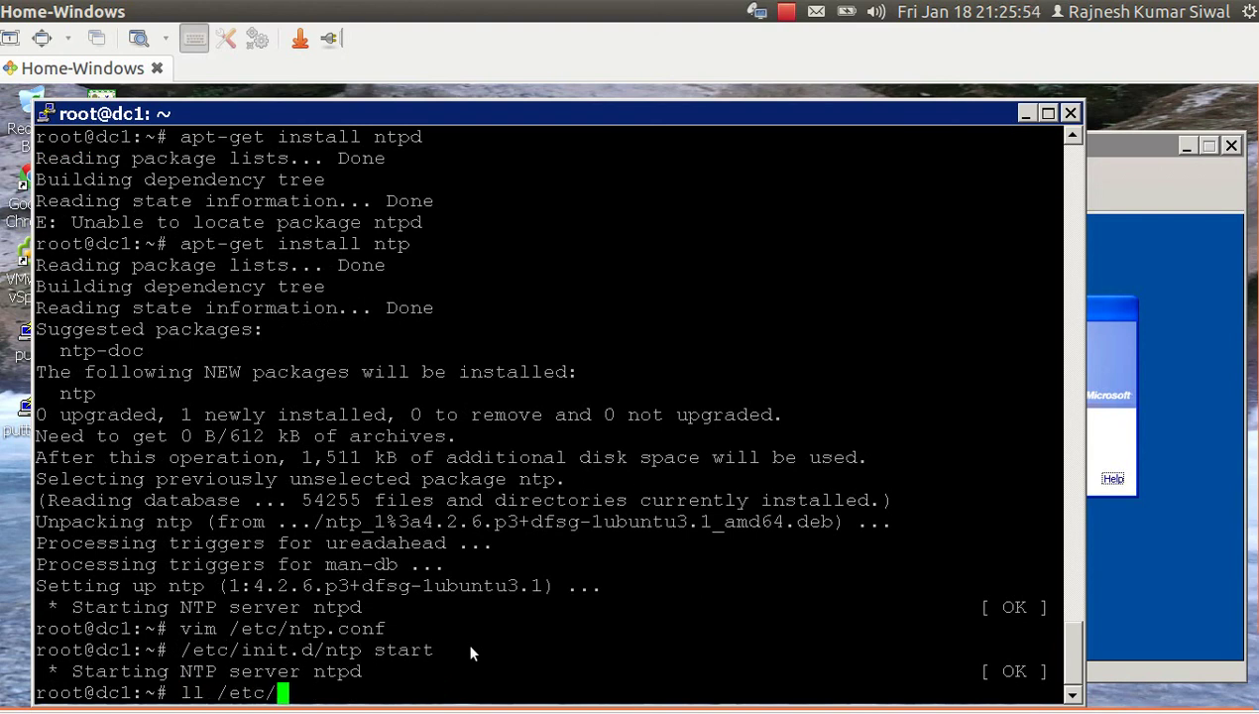
{"action": "type", "text": "rc2.d/"}
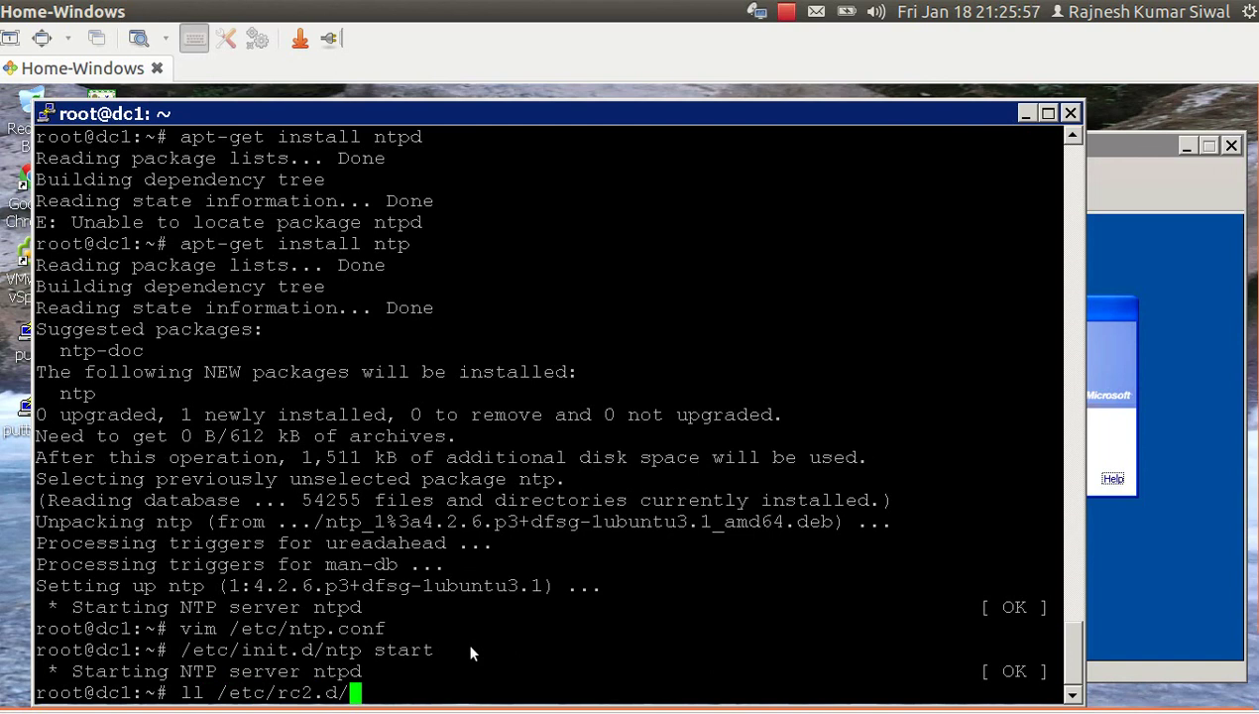
{"action": "type", "text": " |grep ntp"}
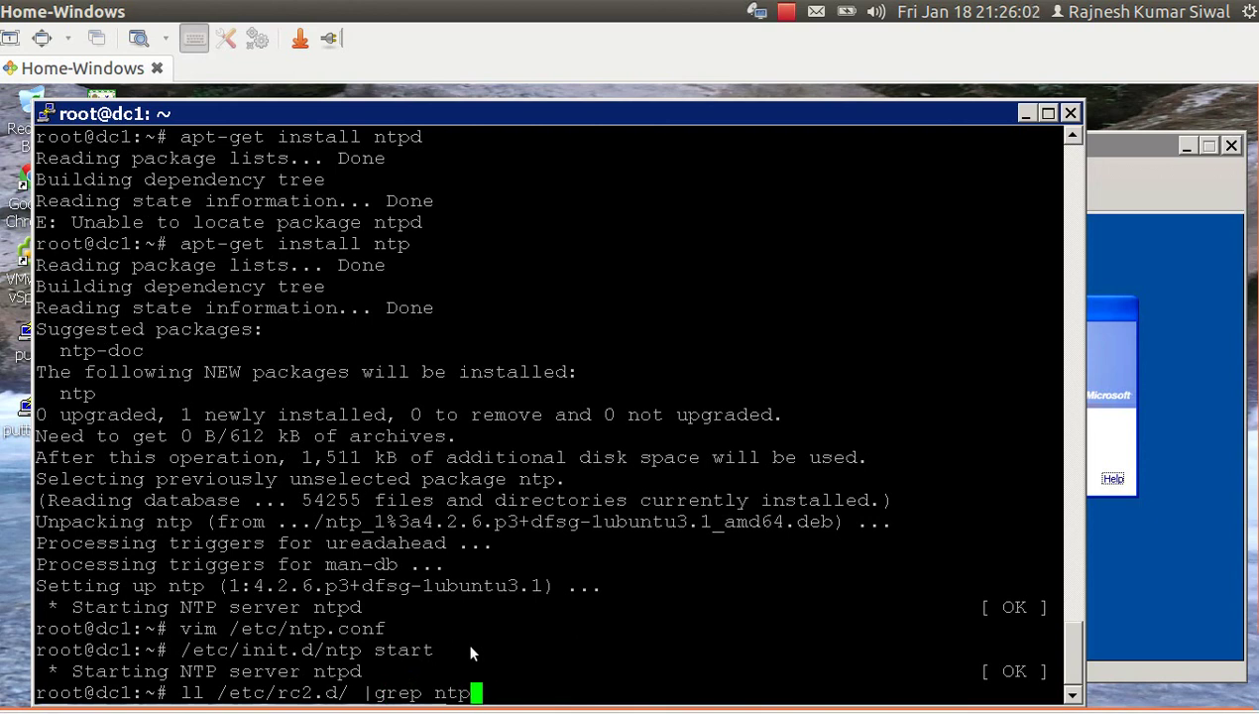
{"action": "key", "text": "Return"}
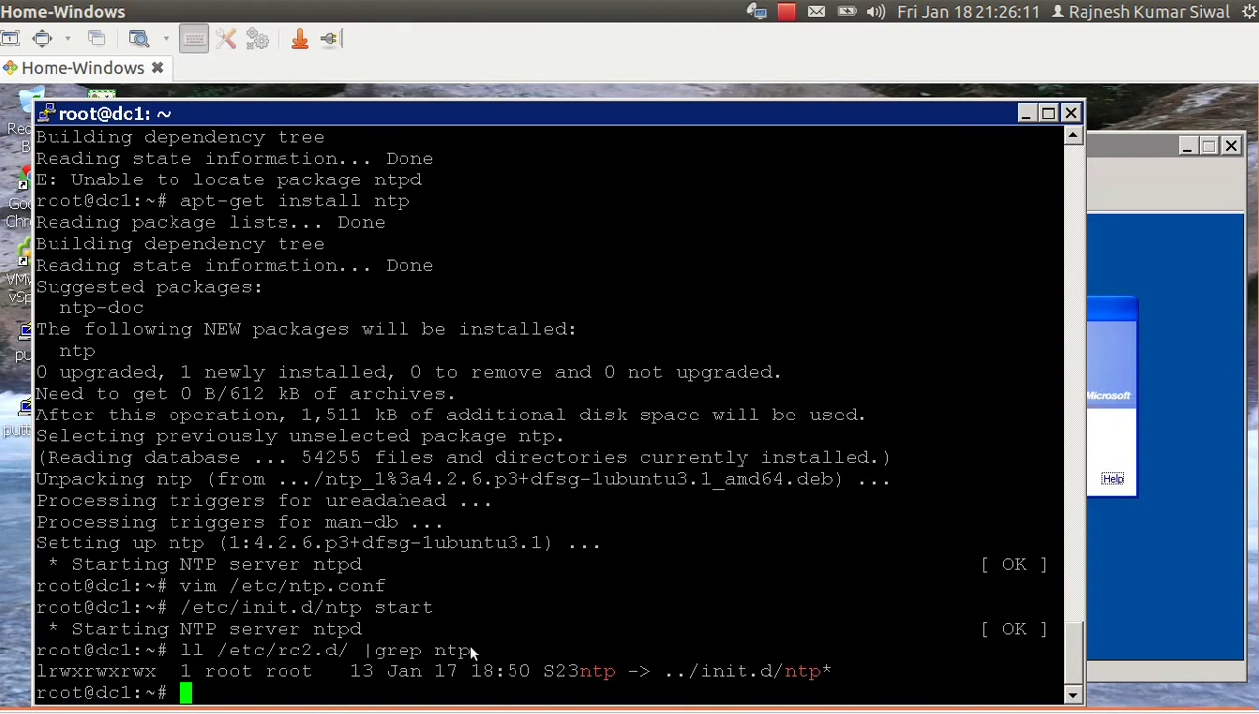
{"action": "type", "text": "iptables "}
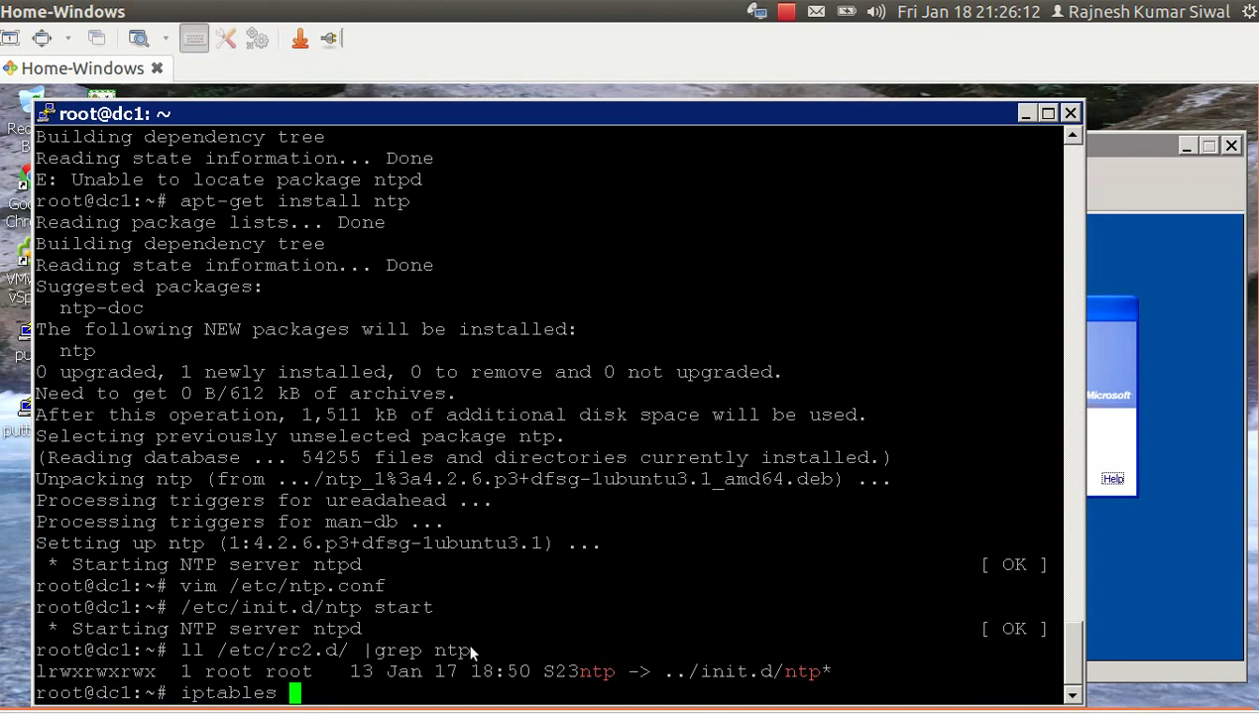
{"action": "type", "text": "-L -n"}
{"action": "key", "text": "Return"}
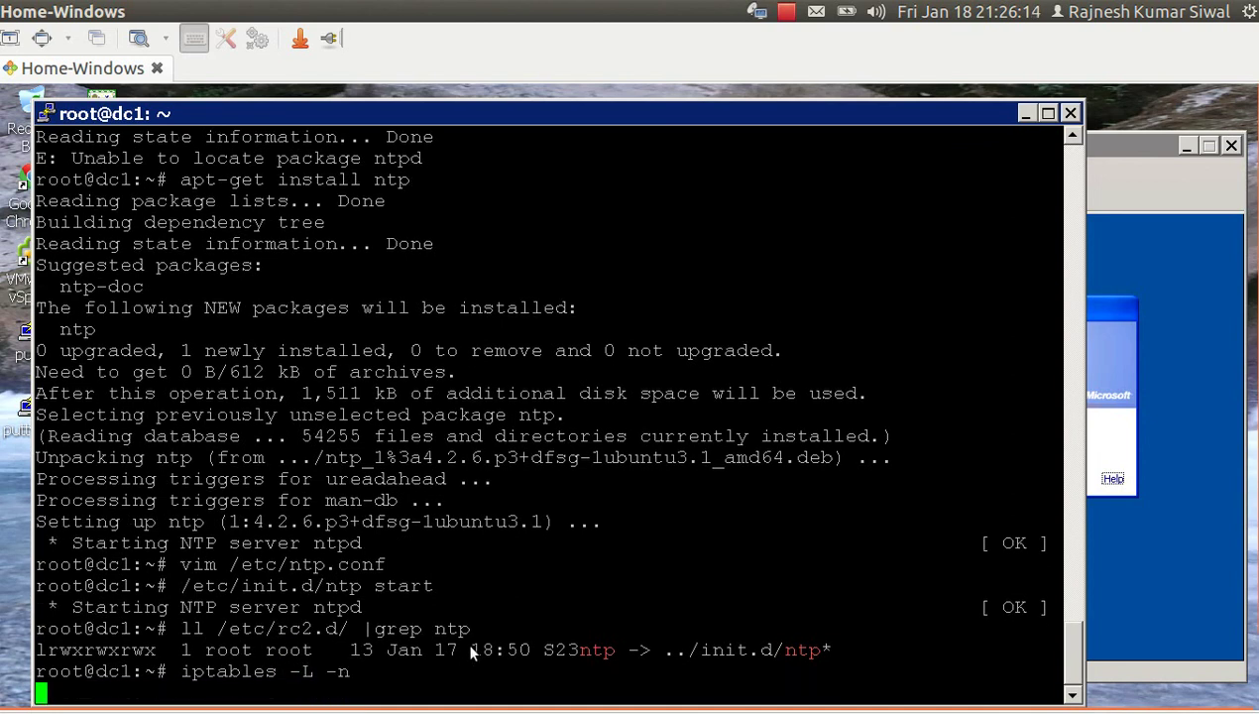
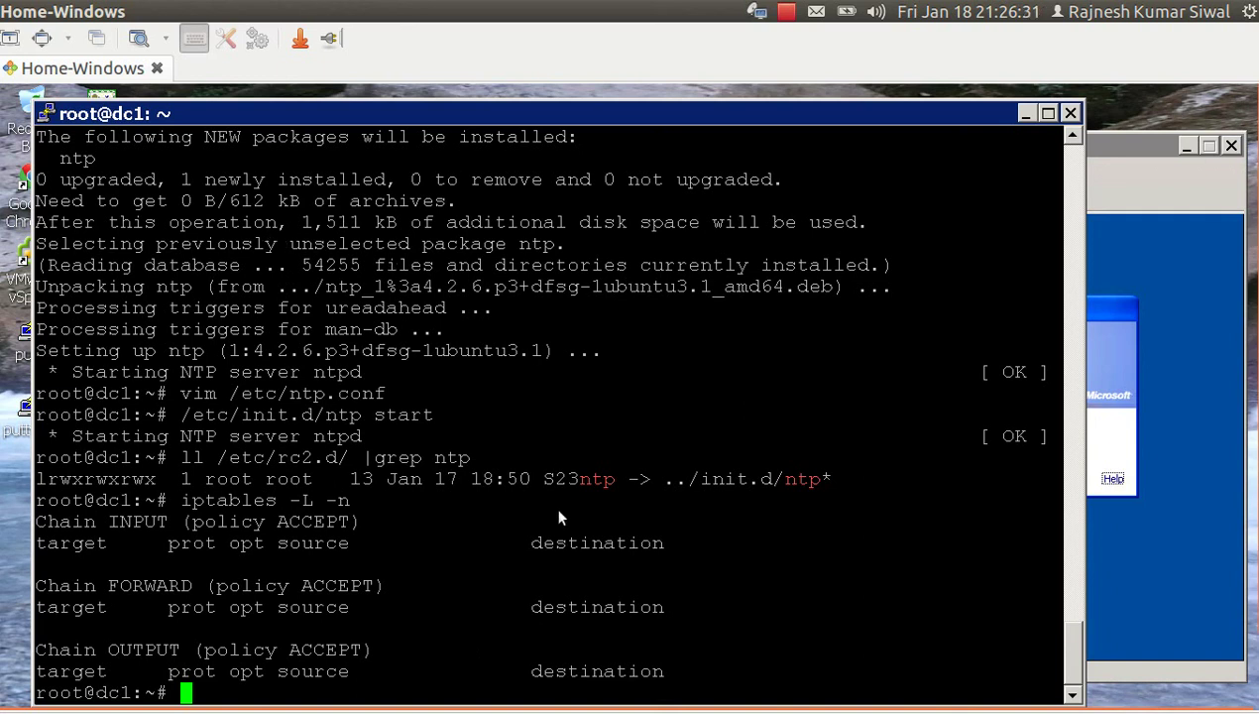
Bring the 'winxp2 on esx5.labs.local' console window in front of the PuTTY terminal.
{"action": "left_click", "coordinate": [1118, 146]}
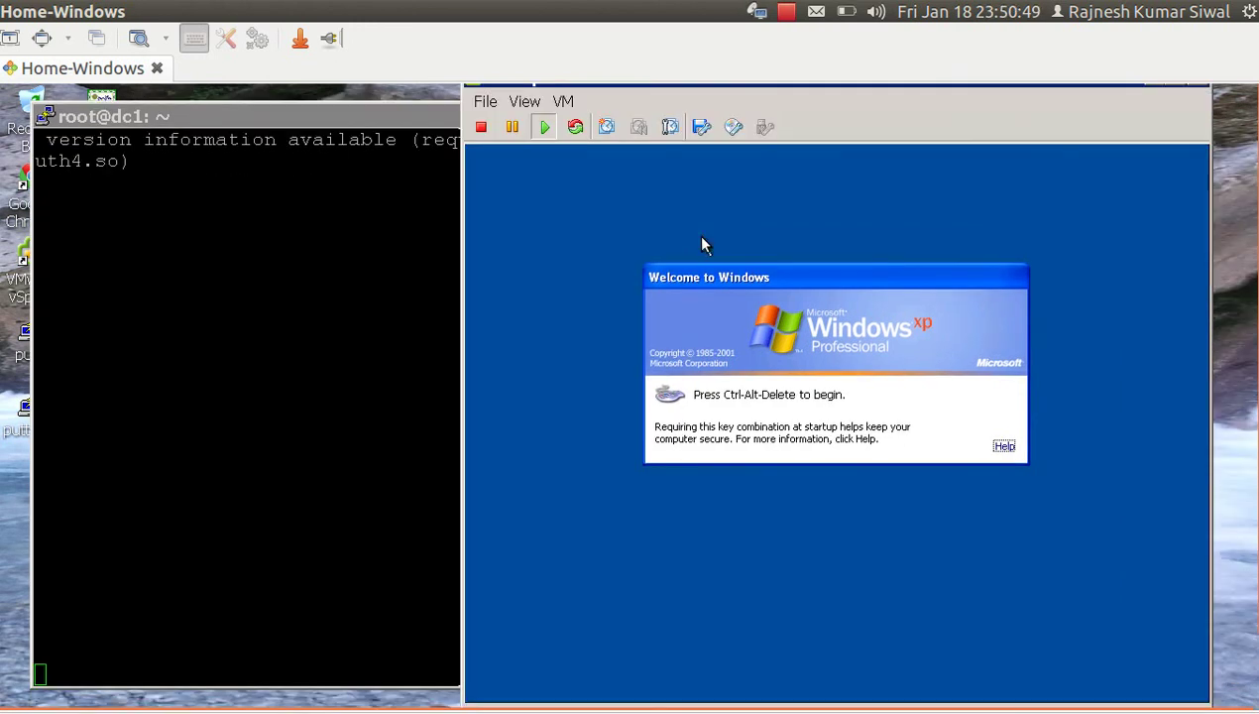
Go fullscreen, send Ctrl+Alt+Del to the guest and log on with the Administrator password.
{"action": "left_click", "coordinate": [48, 40]}
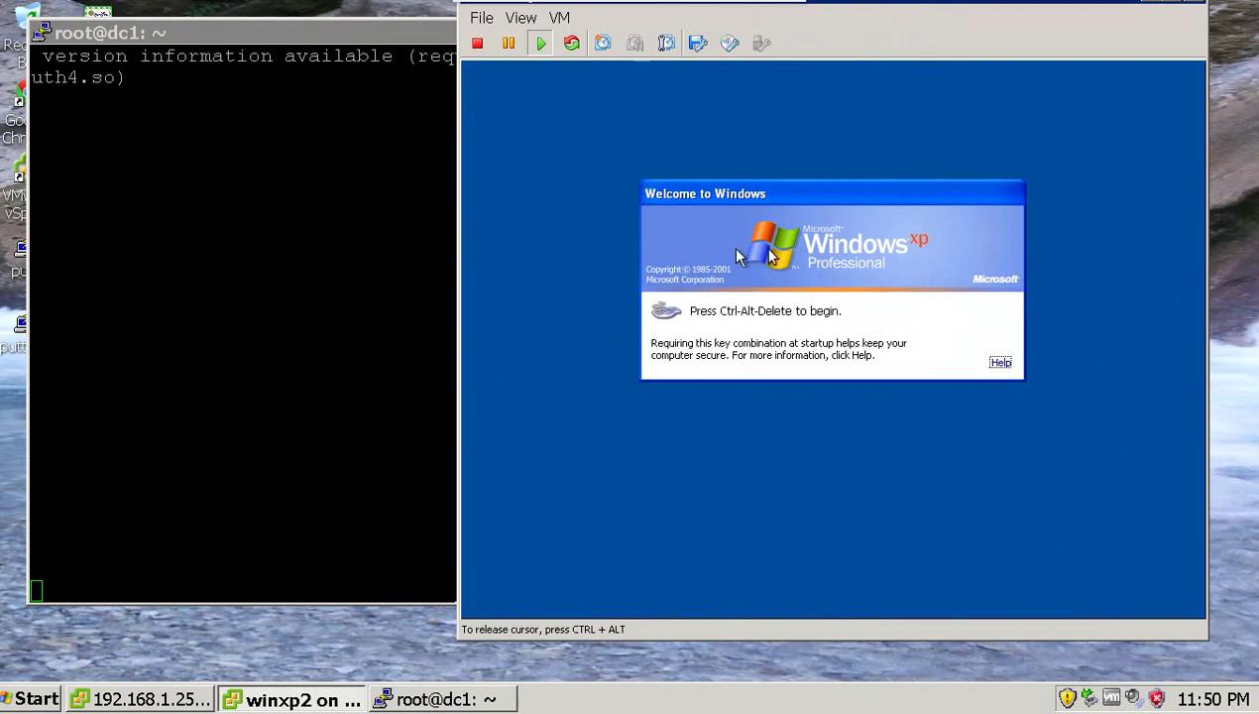
{"action": "key", "text": "ctrl+alt"}
{"action": "left_click", "coordinate": [520, 18]}
{"action": "mouse_move", "coordinate": [559, 22]}
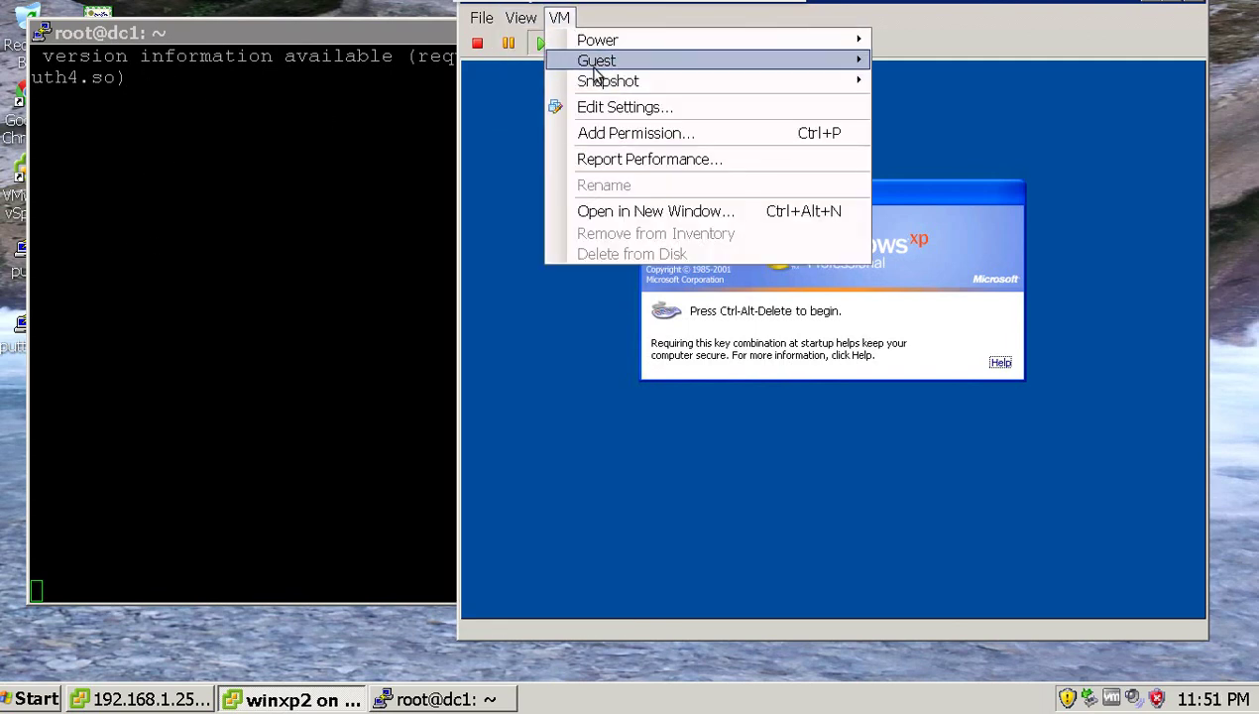
{"action": "mouse_move", "coordinate": [848, 63]}
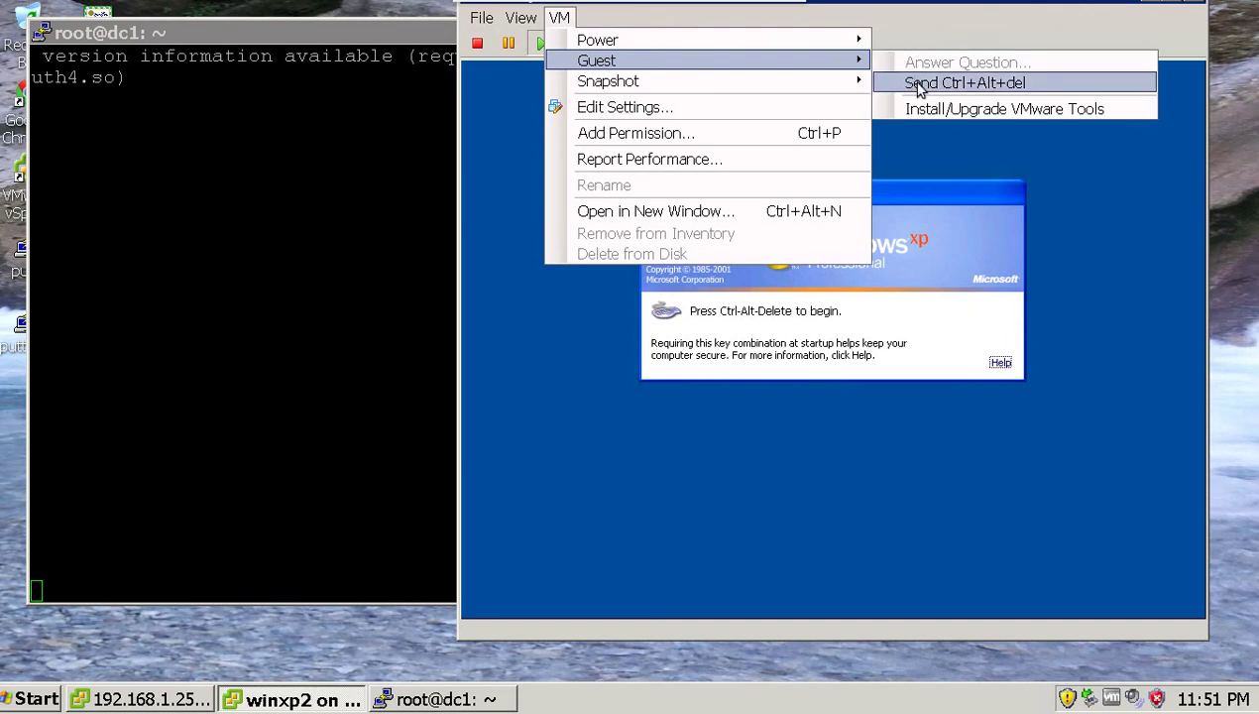
{"action": "left_click", "coordinate": [913, 85]}
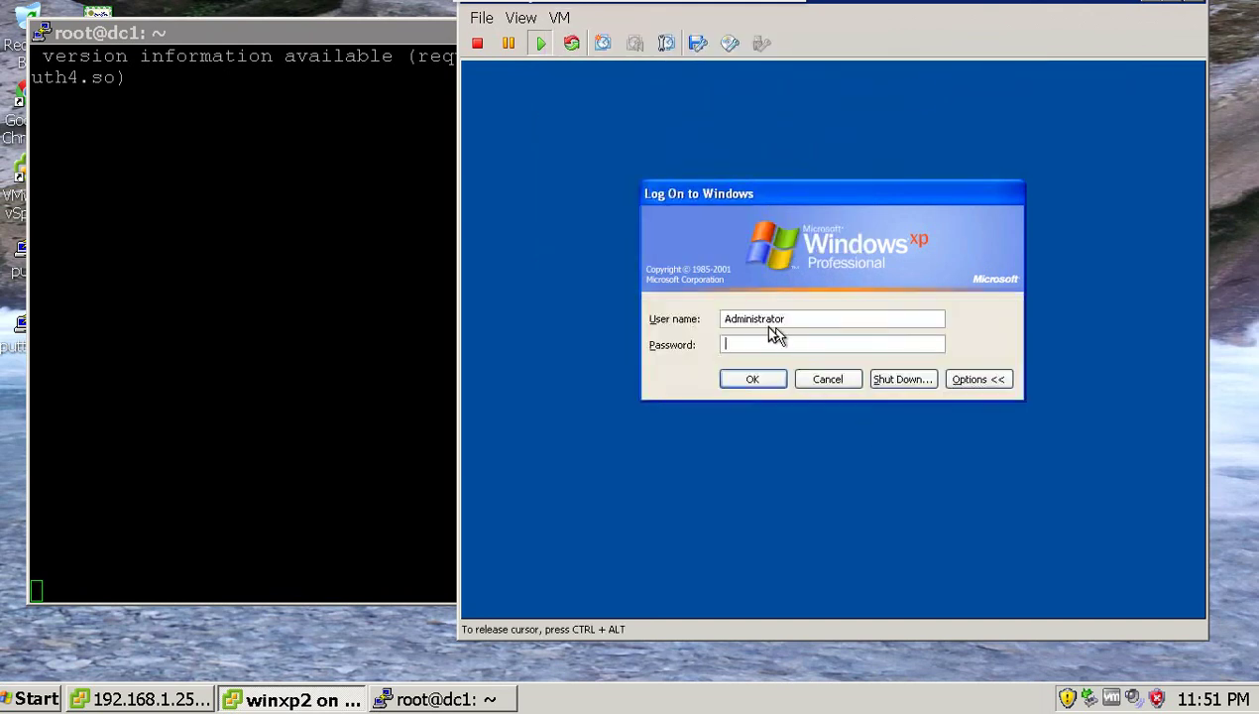
{"action": "type", "text": "**********"}
{"action": "key", "text": "Return"}
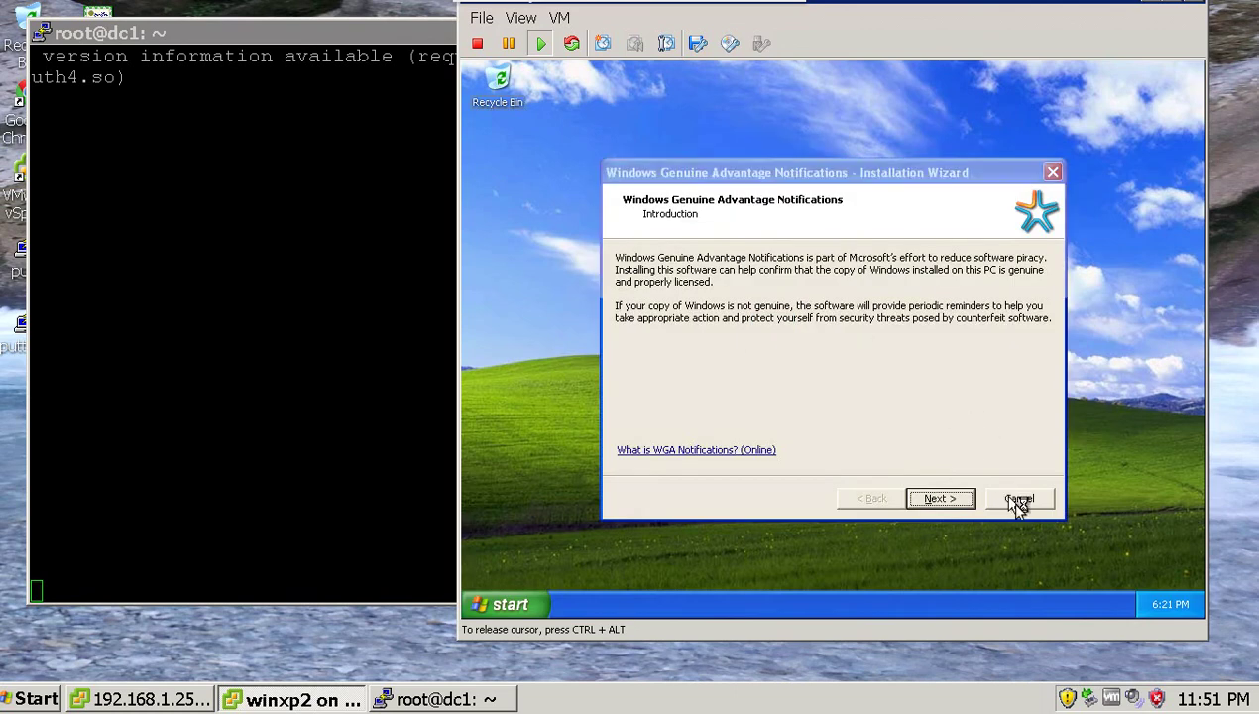
Cancel the WGA Notifications wizard and open My Computer's Computer Name Changes dialog.
{"action": "left_click", "coordinate": [1019, 498]}
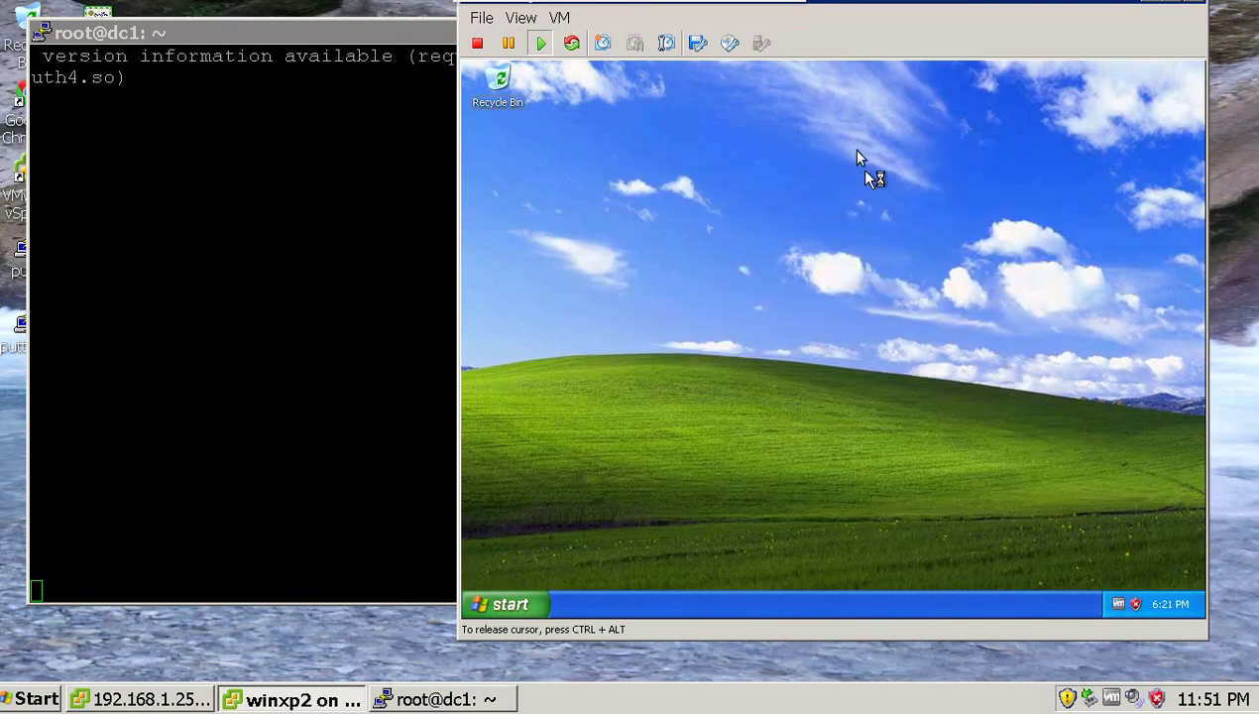
{"action": "left_click", "coordinate": [508, 605]}
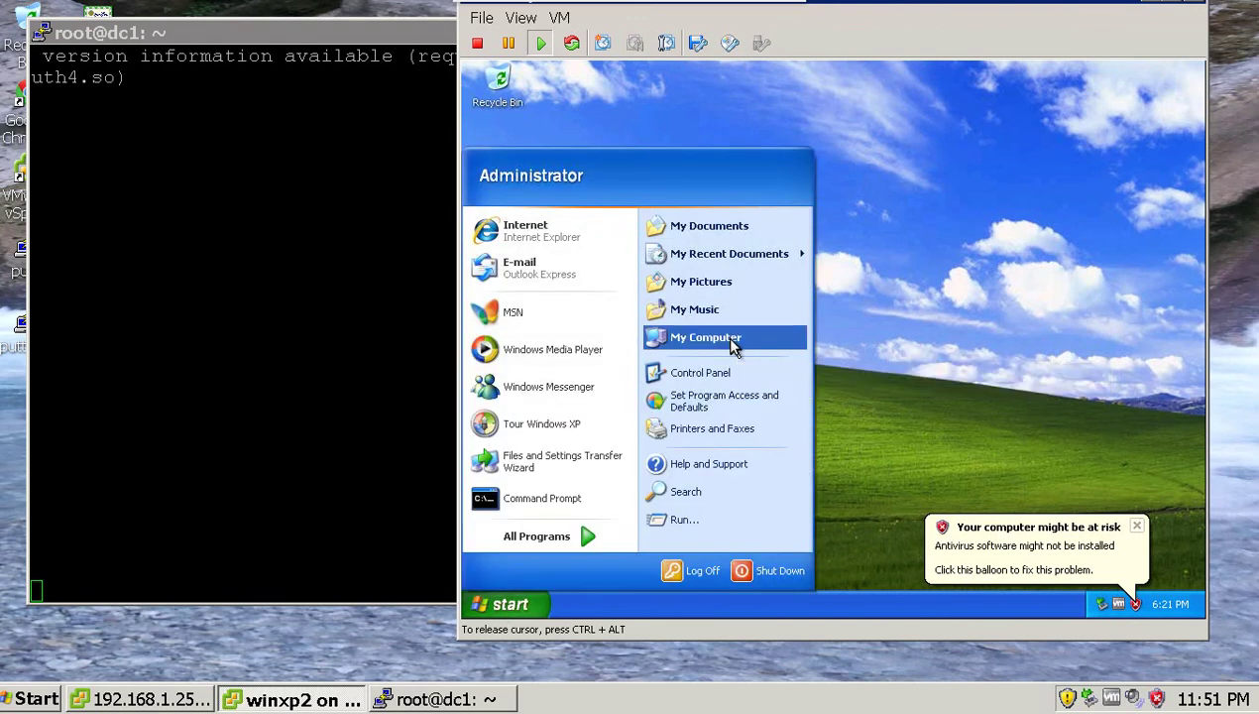
{"action": "right_click", "coordinate": [734, 342]}
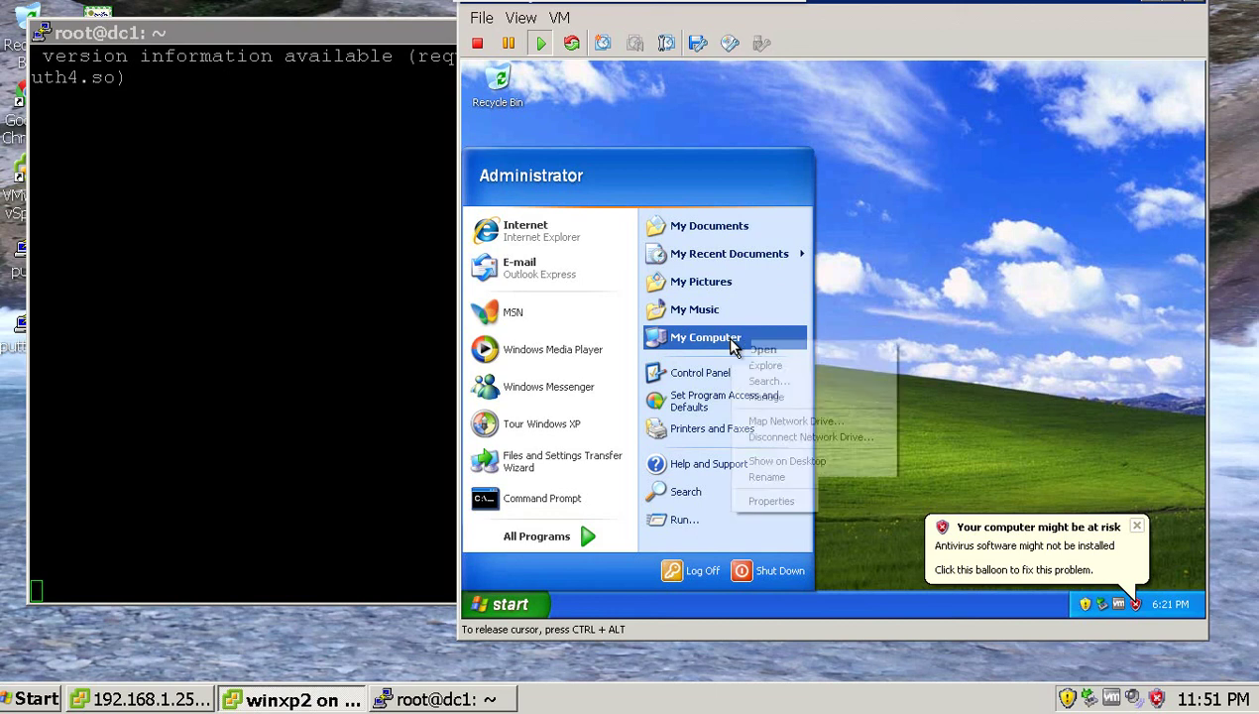
{"action": "left_click", "coordinate": [763, 503]}
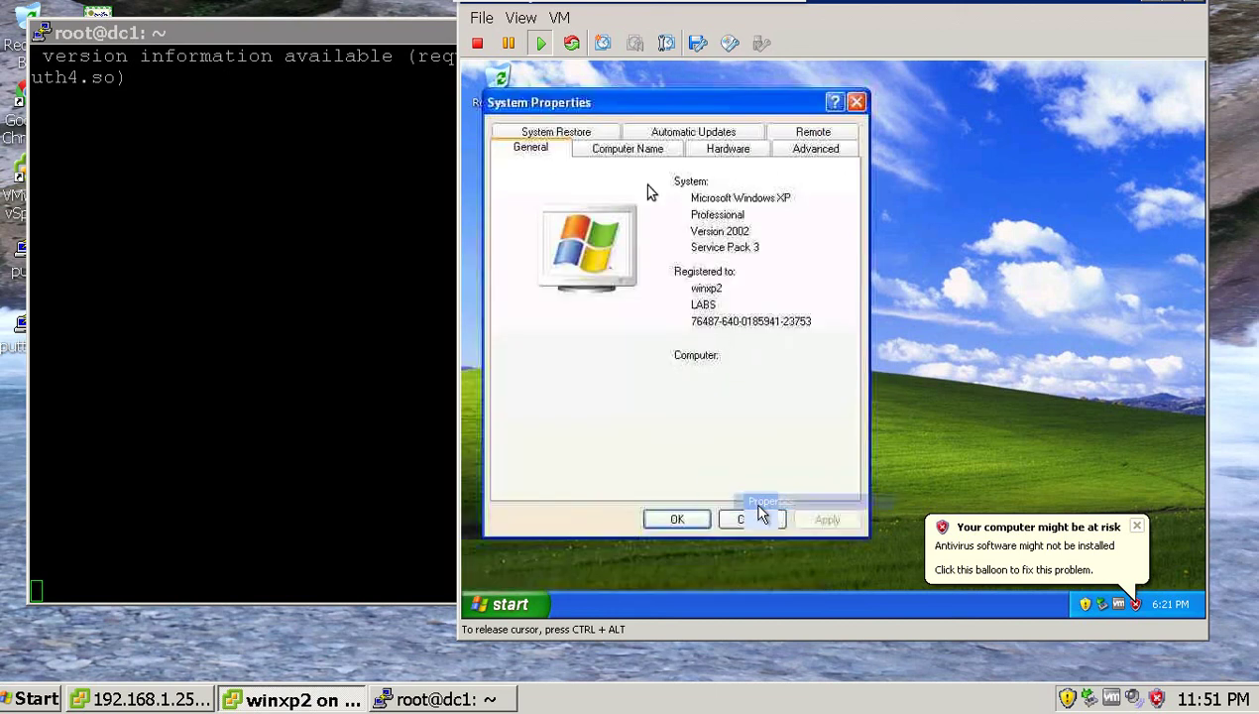
{"action": "left_click", "coordinate": [644, 151]}
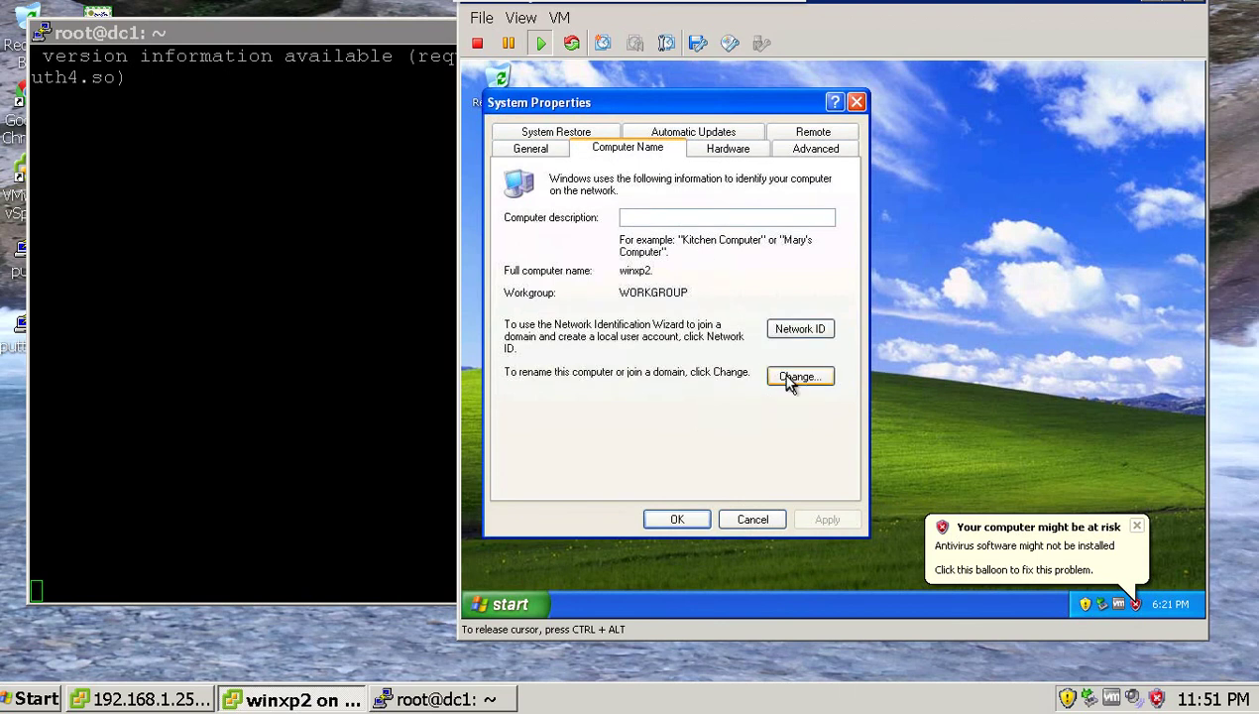
{"action": "left_click", "coordinate": [798, 377]}
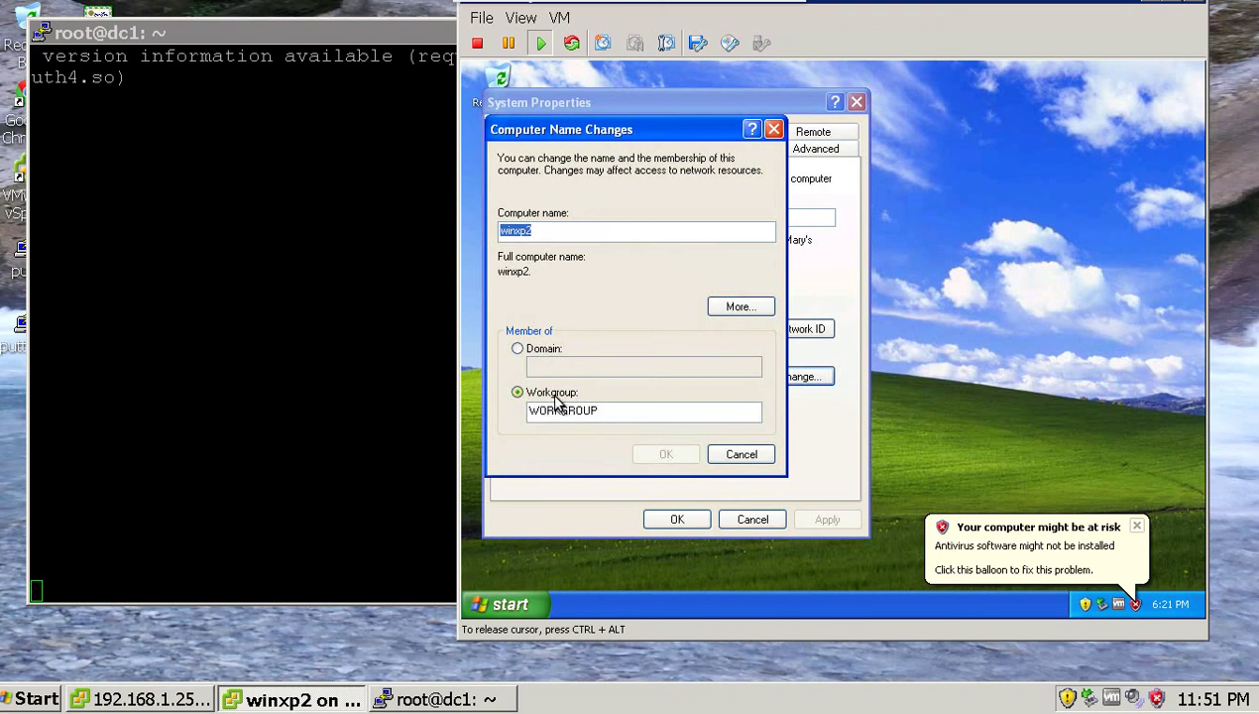
Attempt joining domain adlabs.local, then dismiss the domain-controller-not-contacted error.
{"action": "left_click", "coordinate": [541, 357]}
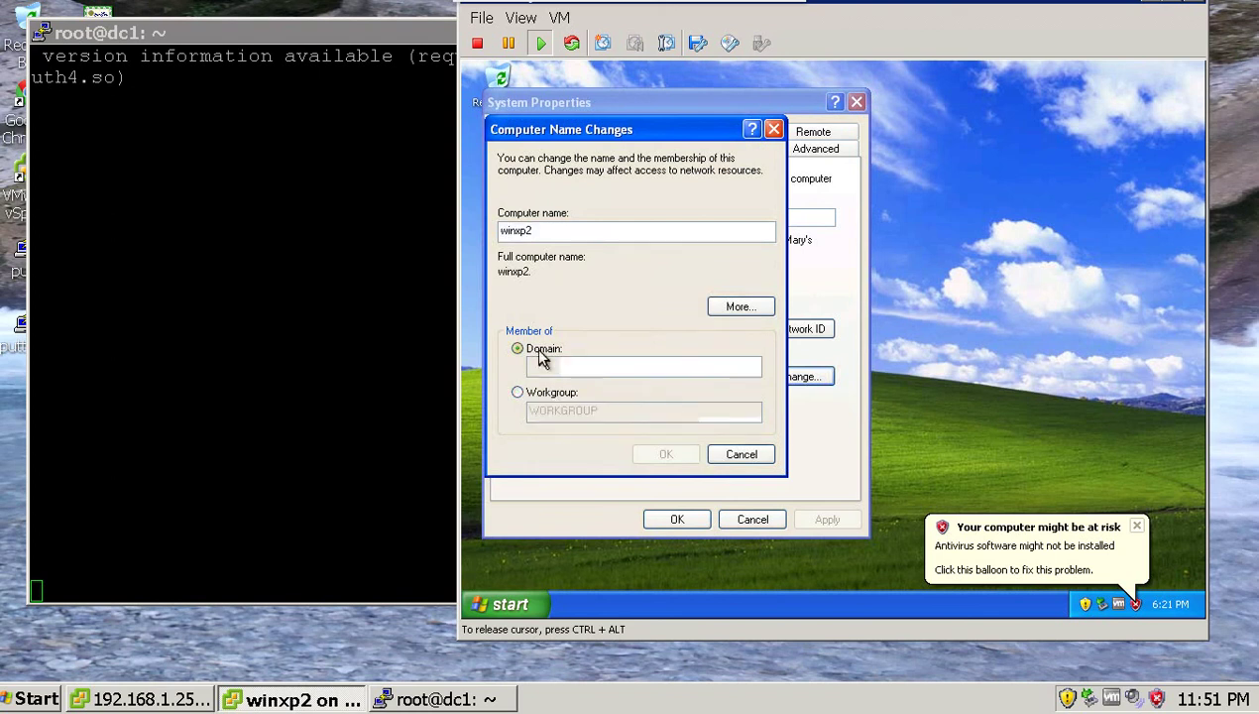
{"action": "type", "text": "A"}
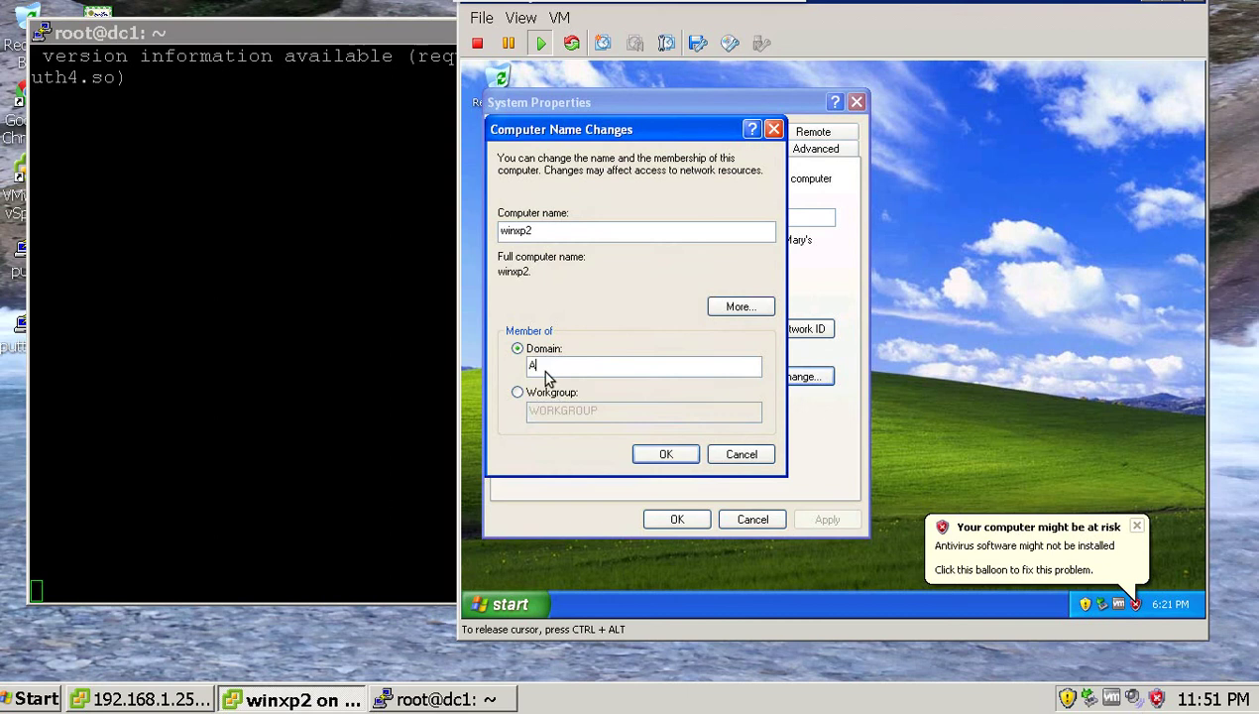
{"action": "key", "text": "BackSpace"}
{"action": "type", "text": "adlabs.local"}
{"action": "left_click", "coordinate": [658, 455]}
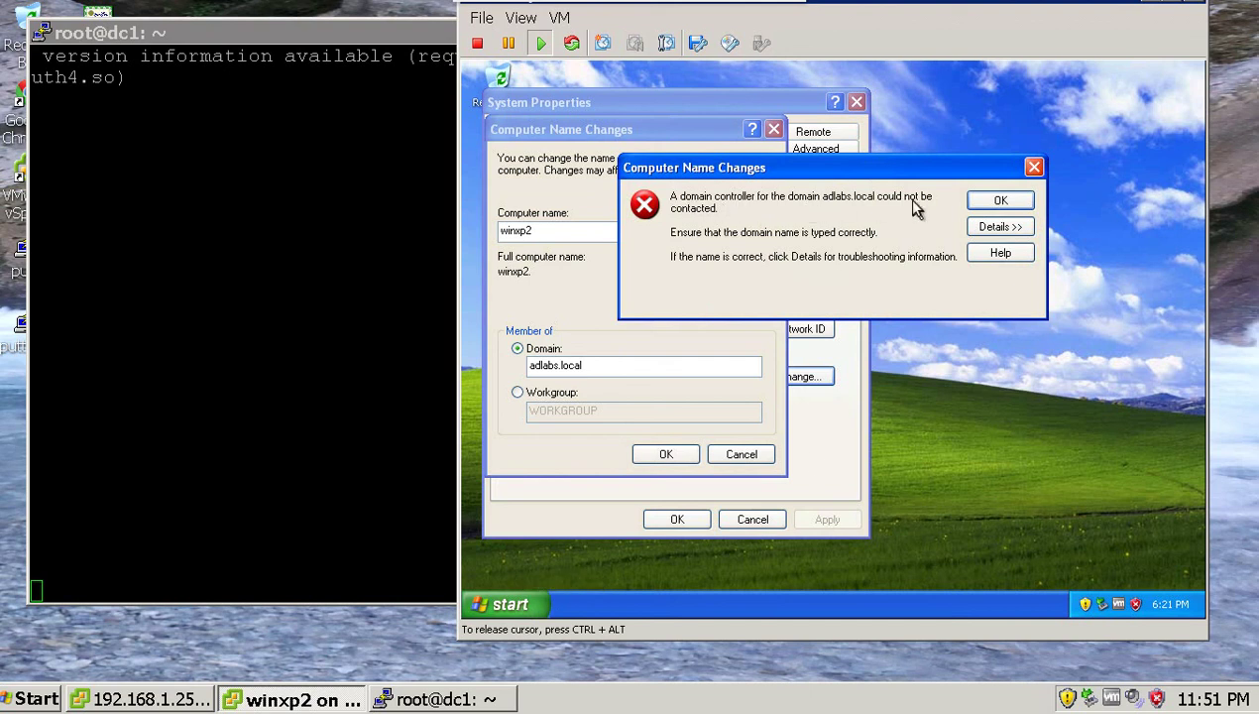
{"action": "left_click", "coordinate": [999, 201]}
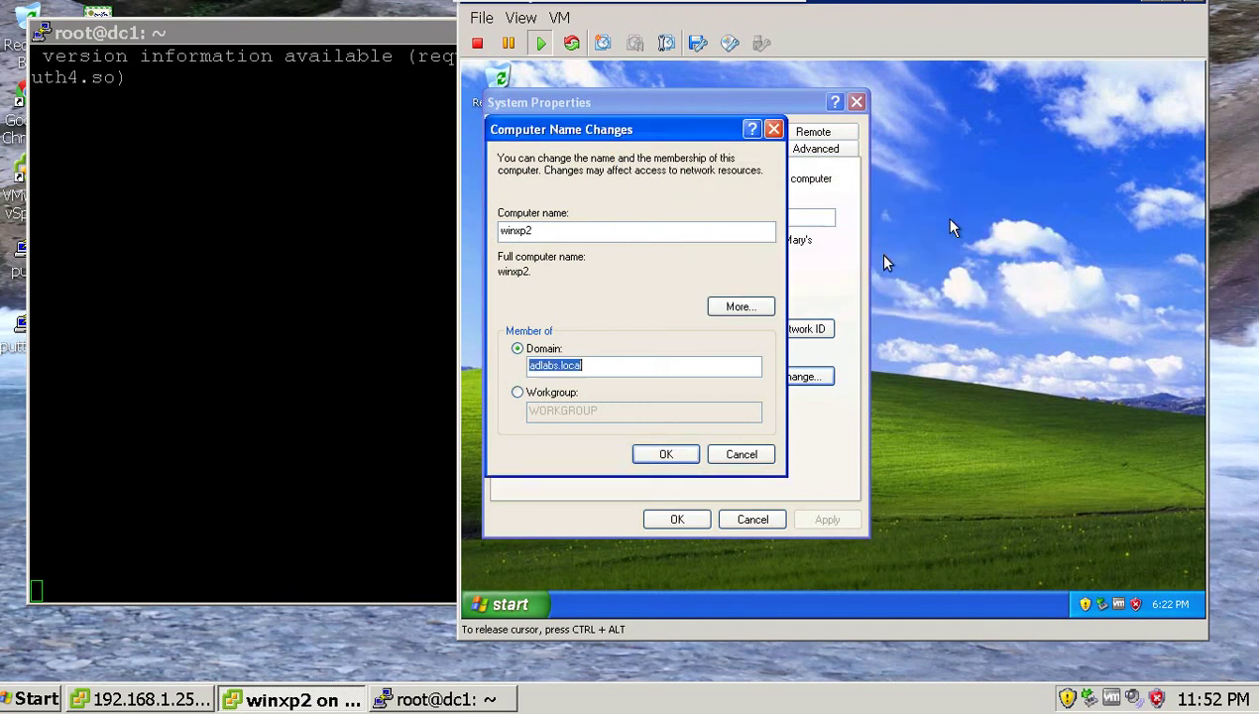
{"action": "left_click", "coordinate": [505, 606]}
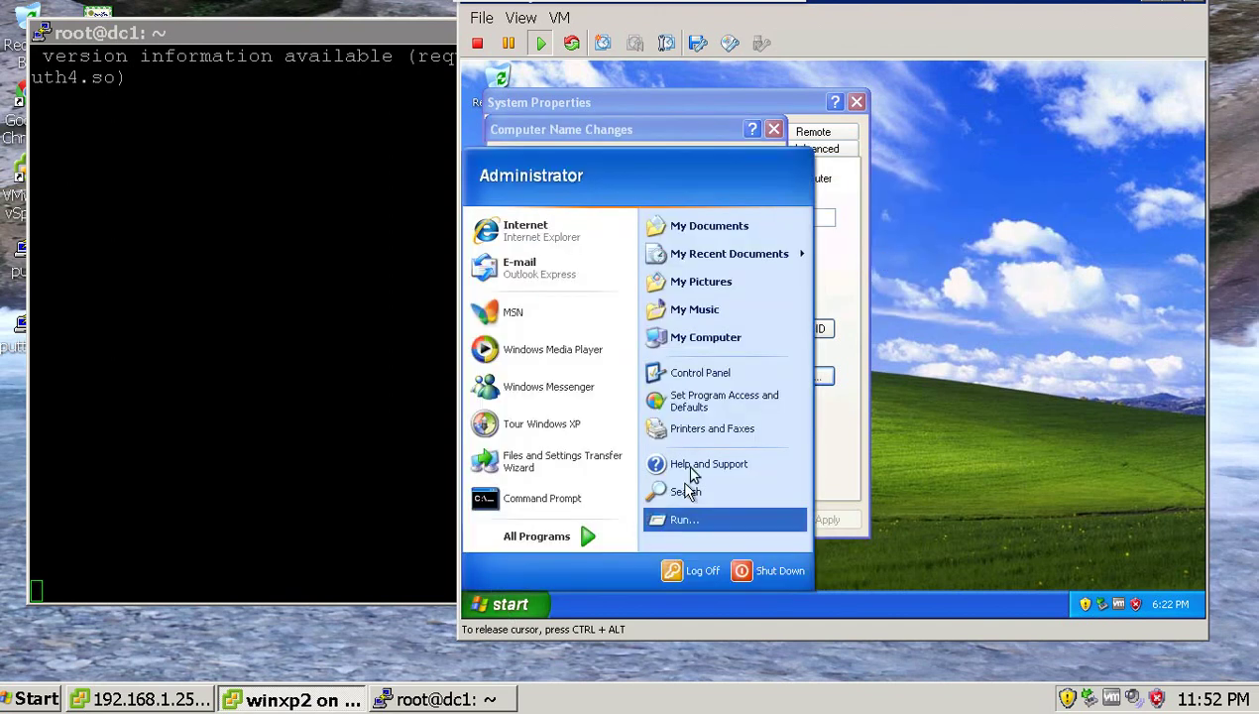
Run 'nslookup adlabs.local' in a guest Command Prompt, which reports a non-existent domain.
{"action": "left_click", "coordinate": [545, 499]}
{"action": "type", "text": "n"}
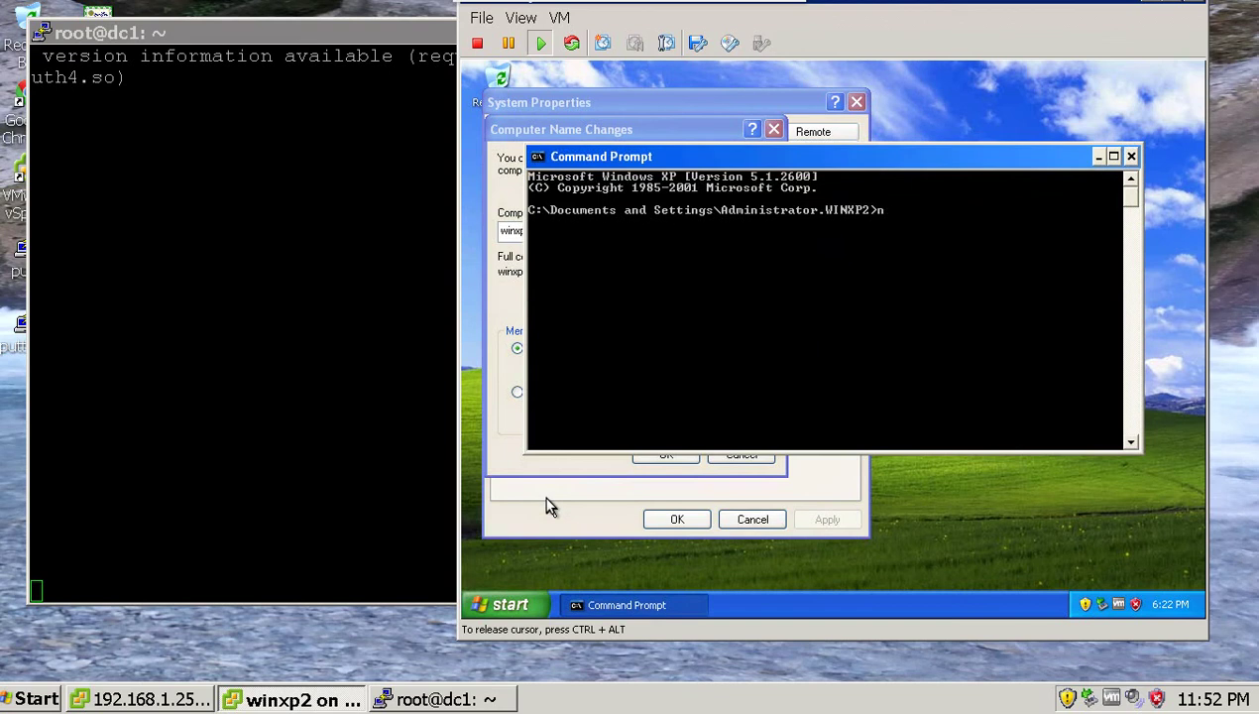
{"action": "type", "text": "slookup adlab s.loc"}
{"action": "key", "text": "BackSpace"}
{"action": "key", "text": "BackSpace"}
{"action": "key", "text": "BackSpace"}
{"action": "key", "text": "BackSpace"}
{"action": "key", "text": "BackSpace"}
{"action": "key", "text": "BackSpace"}
{"action": "type", "text": "s.loca"}
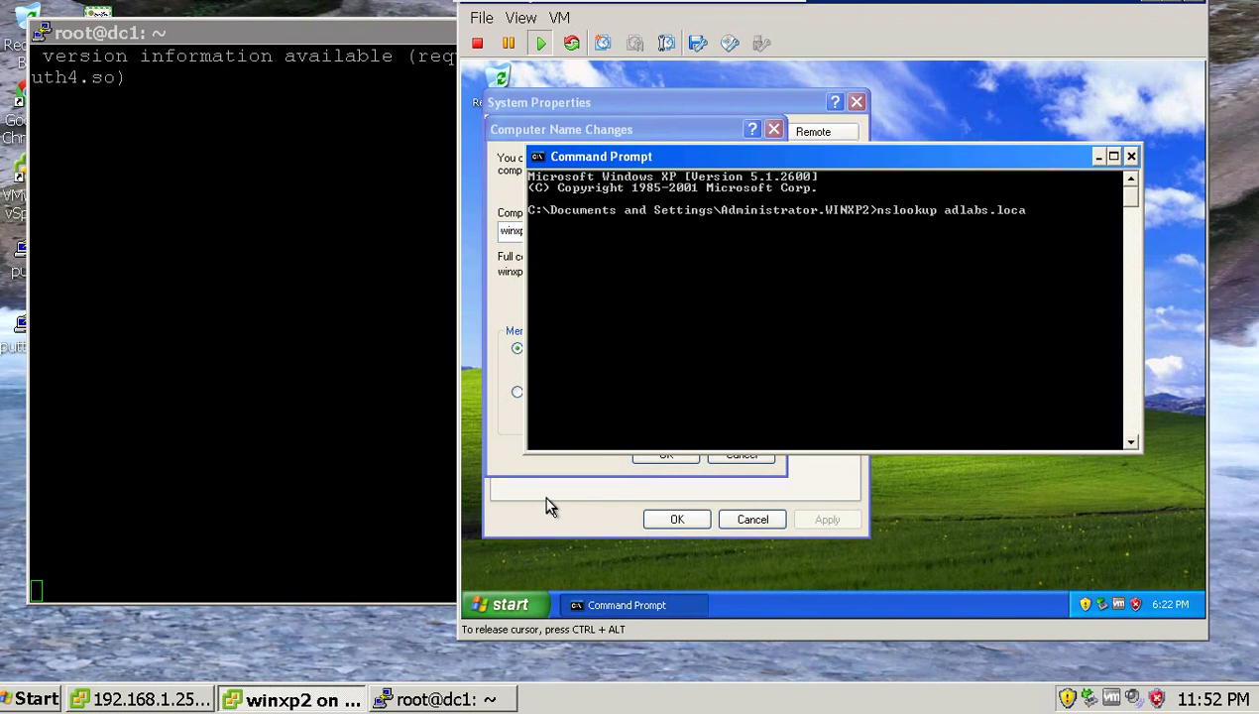
{"action": "type", "text": "l"}
{"action": "key", "text": "Return"}
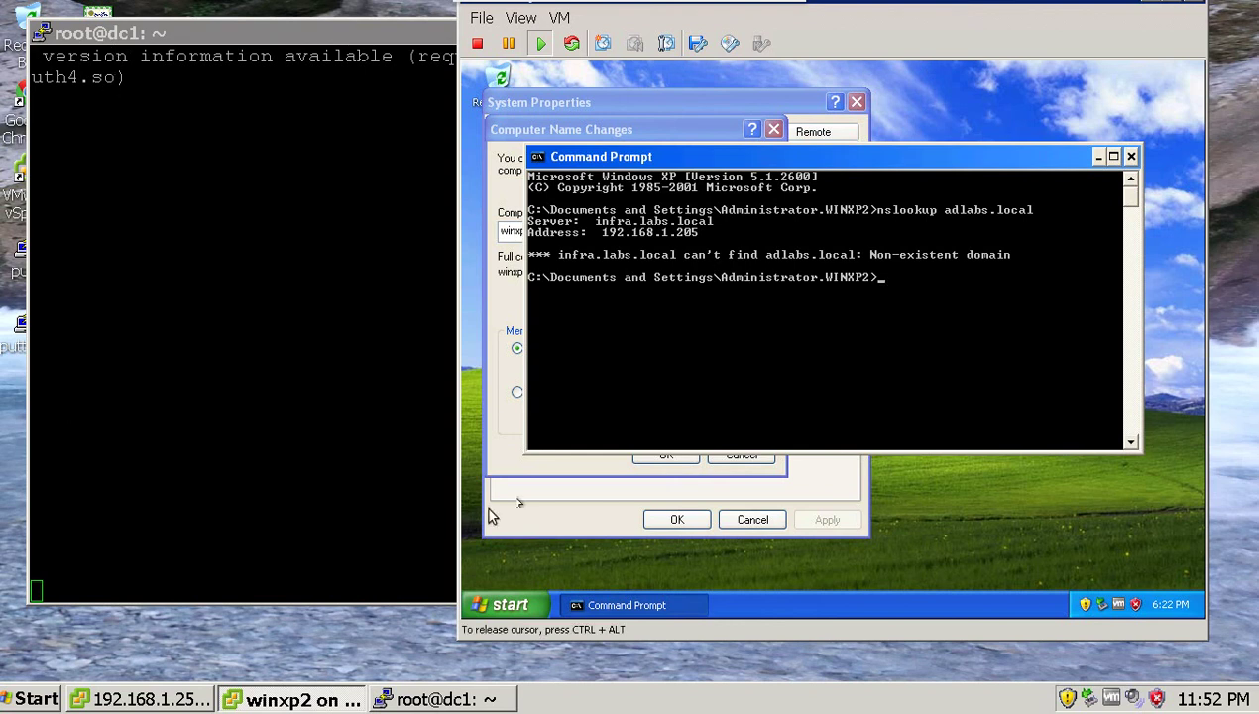
{"action": "left_click", "coordinate": [498, 604]}
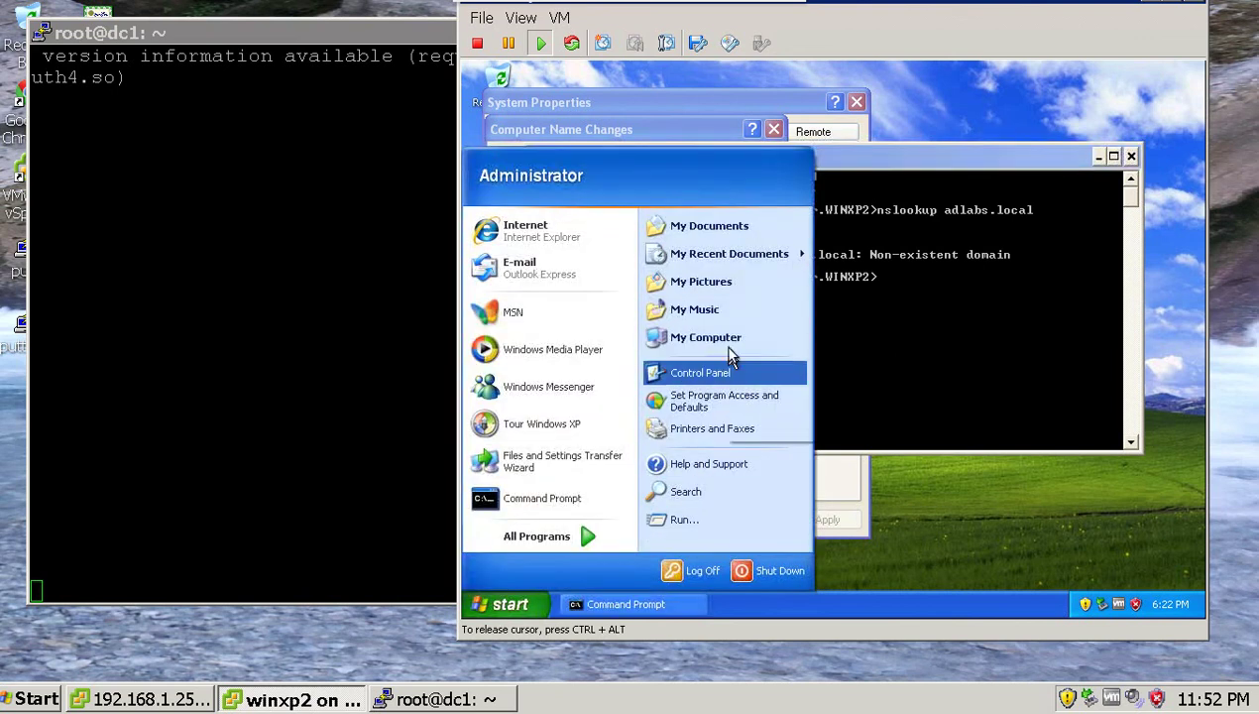
Open the Internet Protocol (TCP/IP) properties of Local Area Connection 3 via Control Panel.
{"action": "left_click", "coordinate": [722, 375]}
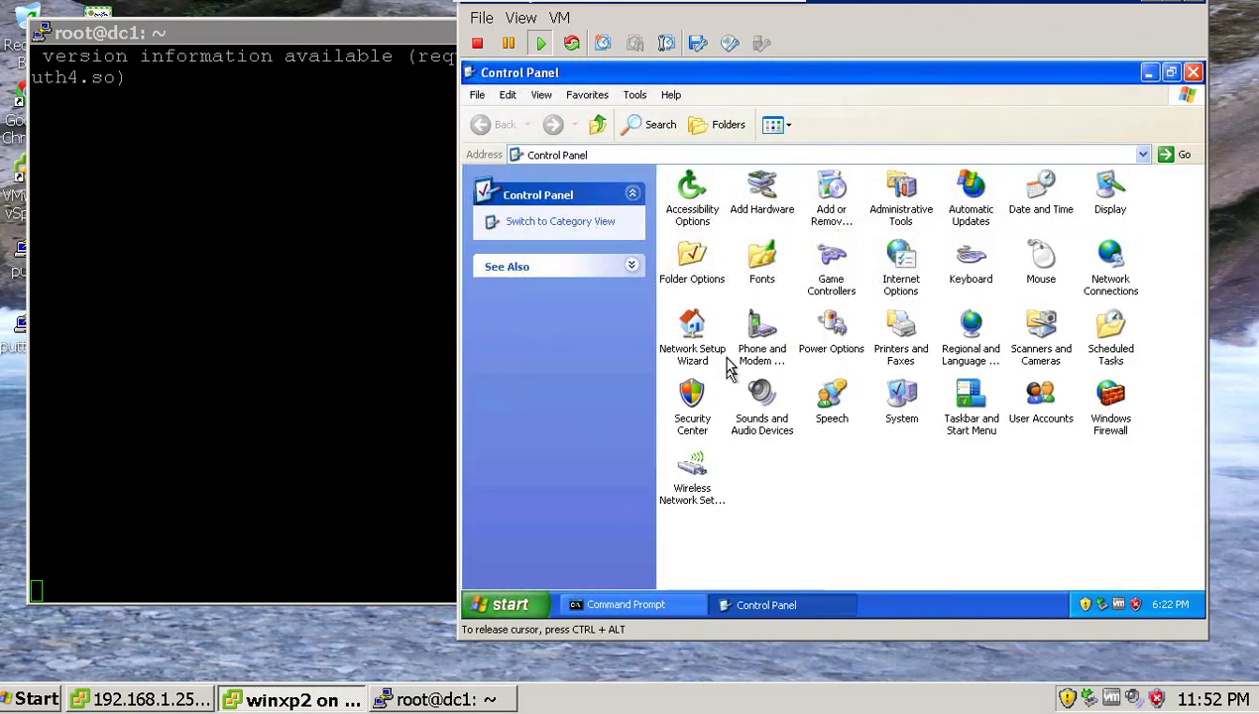
{"action": "double_click", "coordinate": [1110, 260]}
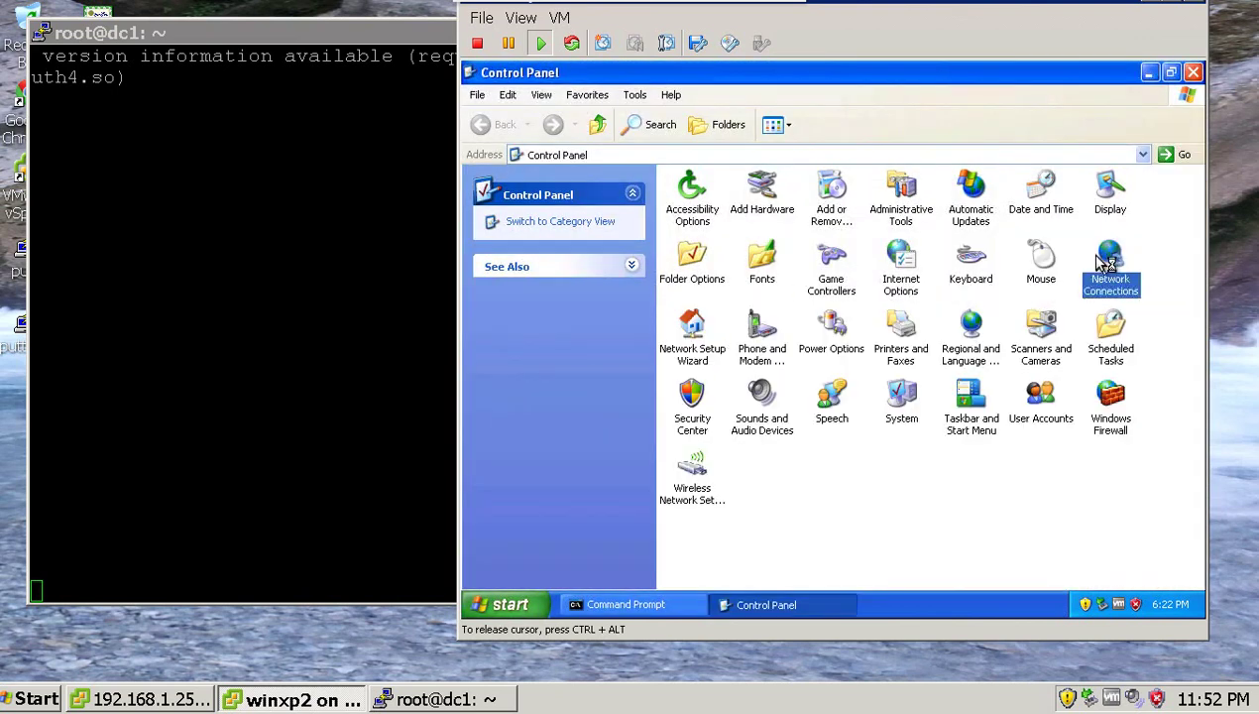
{"action": "double_click", "coordinate": [696, 230]}
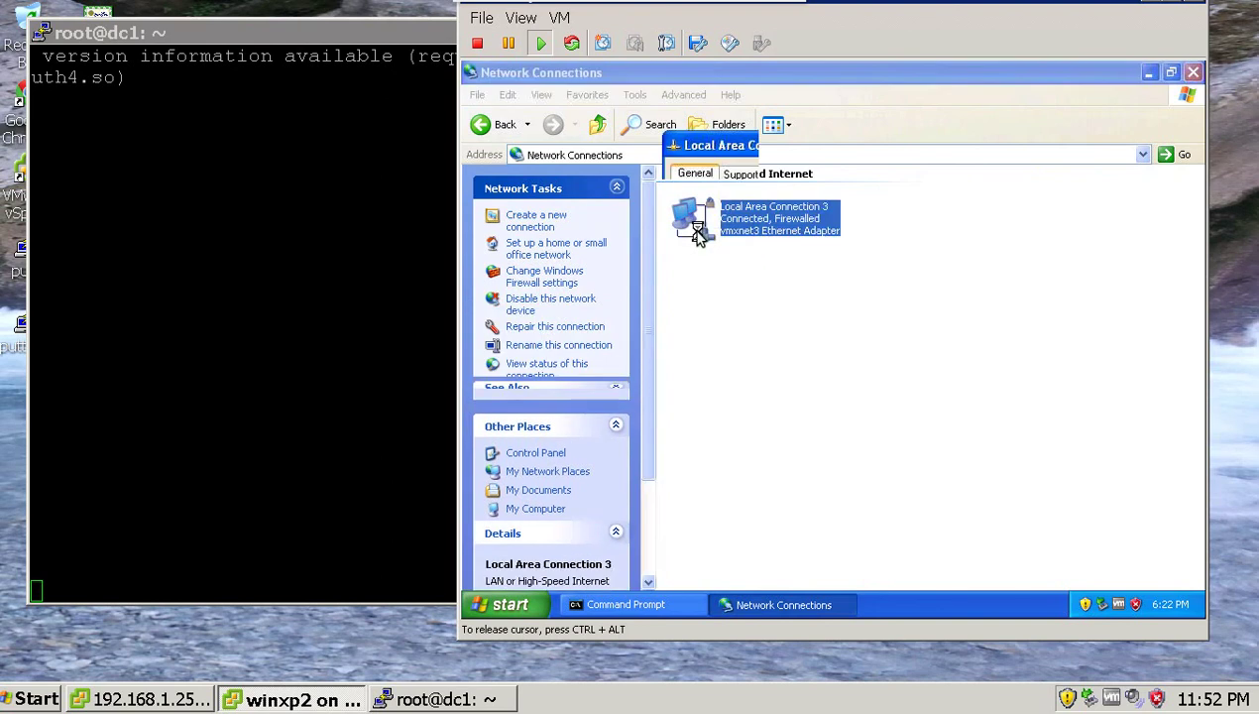
{"action": "left_click", "coordinate": [744, 490]}
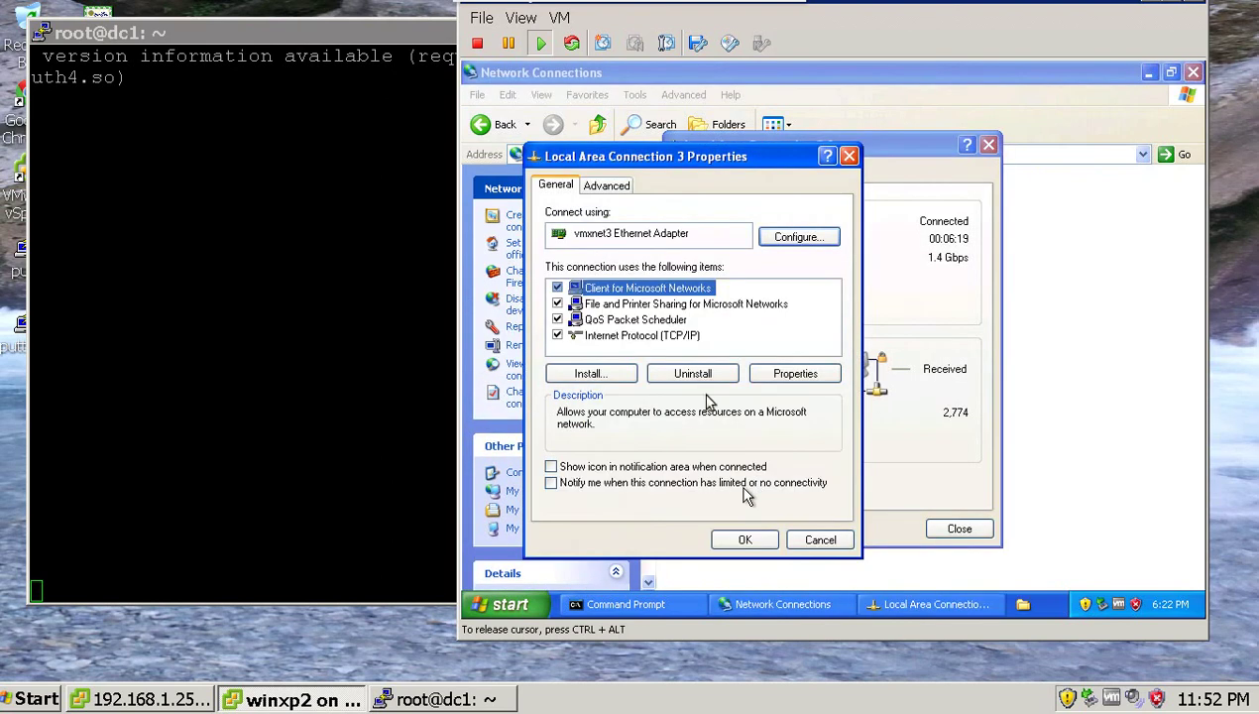
{"action": "double_click", "coordinate": [668, 337]}
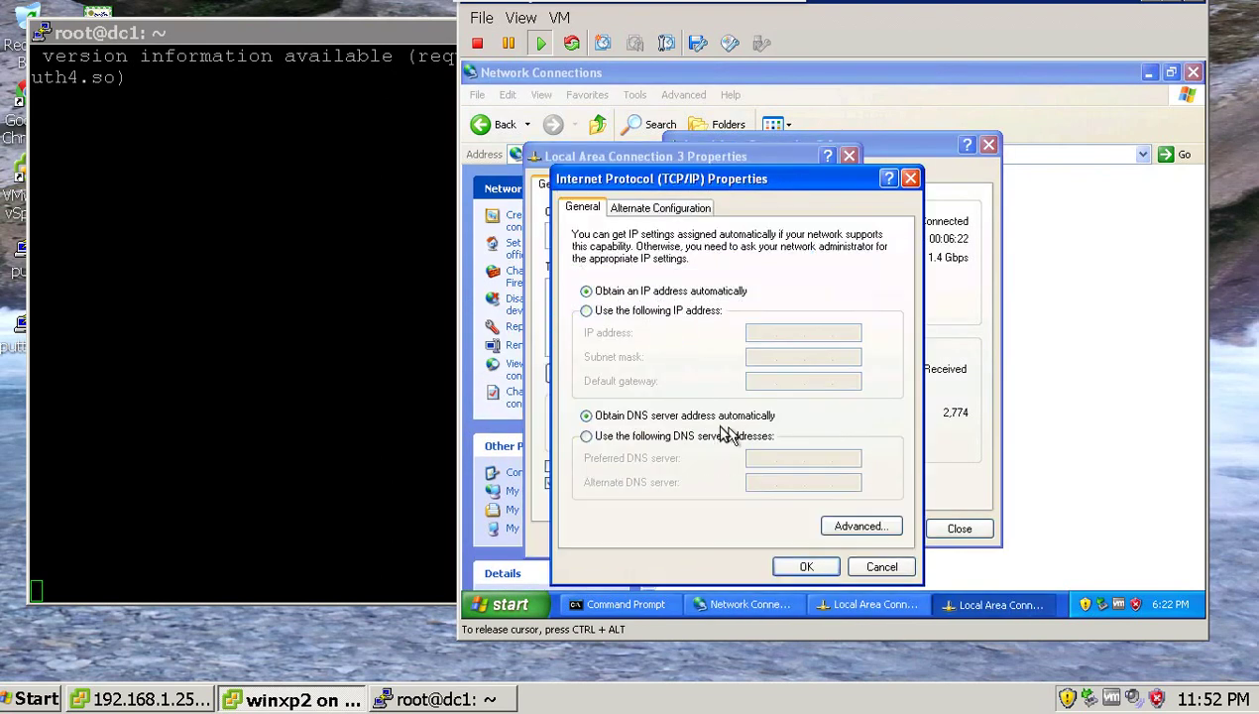
Set preferred DNS 192.168.1.211 and alternate DNS 192.168.1.205, and confirm all dialogs.
{"action": "left_click", "coordinate": [688, 438]}
{"action": "left_click", "coordinate": [758, 463]}
{"action": "type", "text": "192 . "}
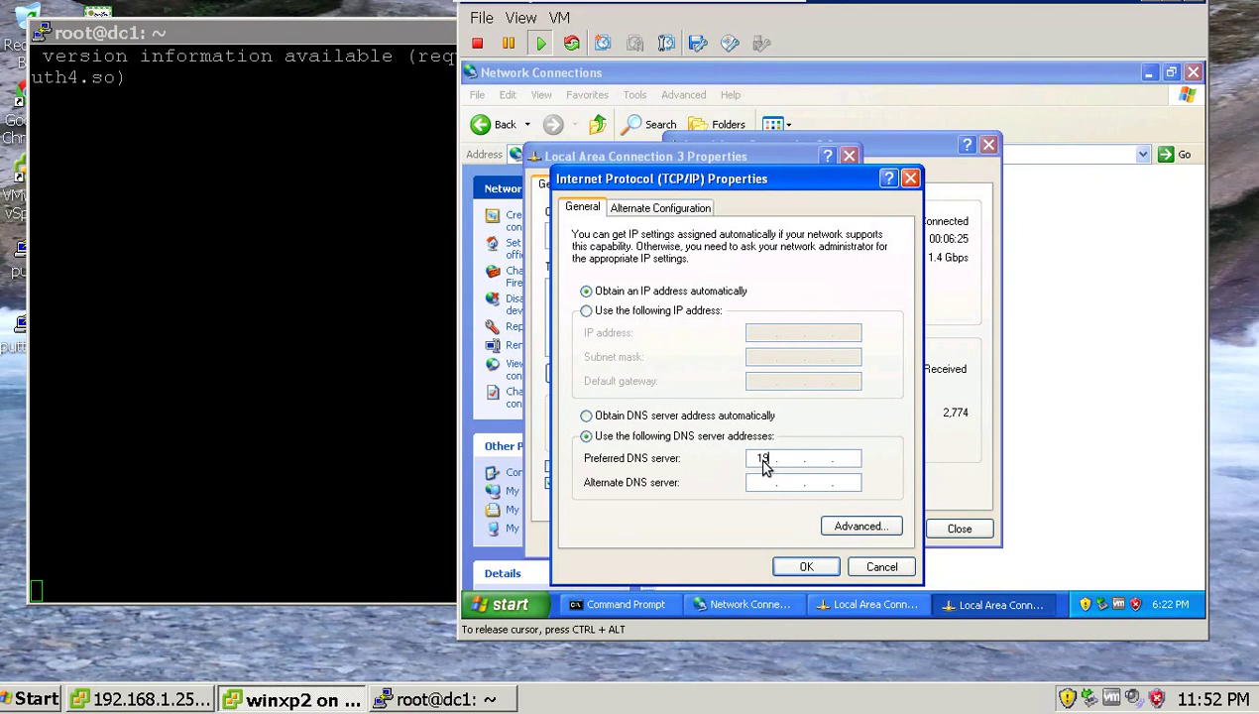
{"action": "type", "text": "168 . 1 . 211"}
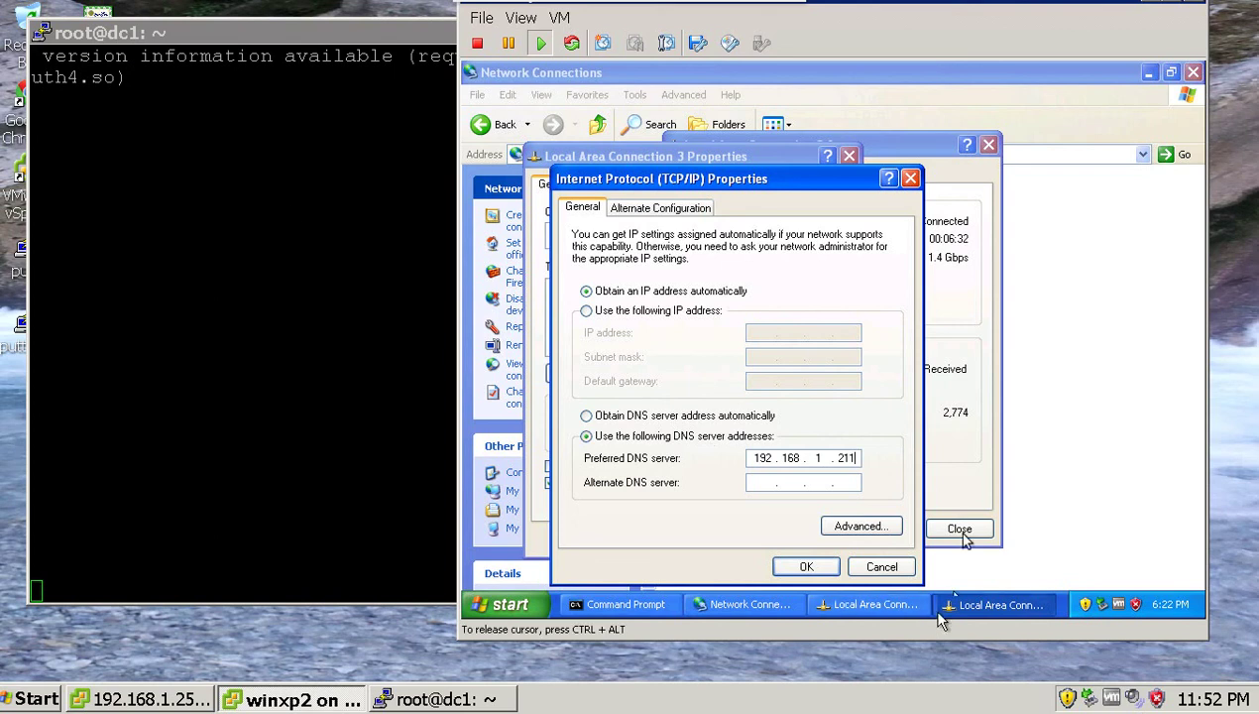
{"action": "left_click", "coordinate": [762, 480]}
{"action": "type", "text": "192.168.1.20"}
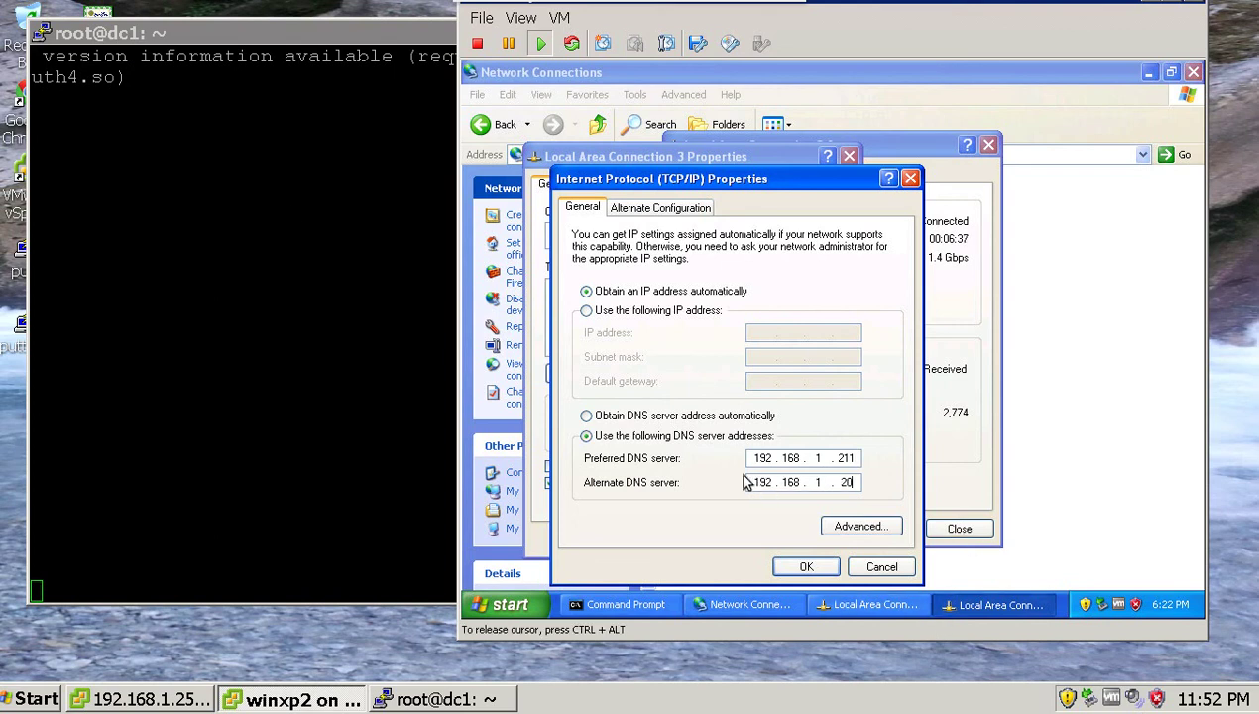
{"action": "type", "text": "5"}
{"action": "left_click", "coordinate": [803, 572]}
{"action": "left_click", "coordinate": [741, 536]}
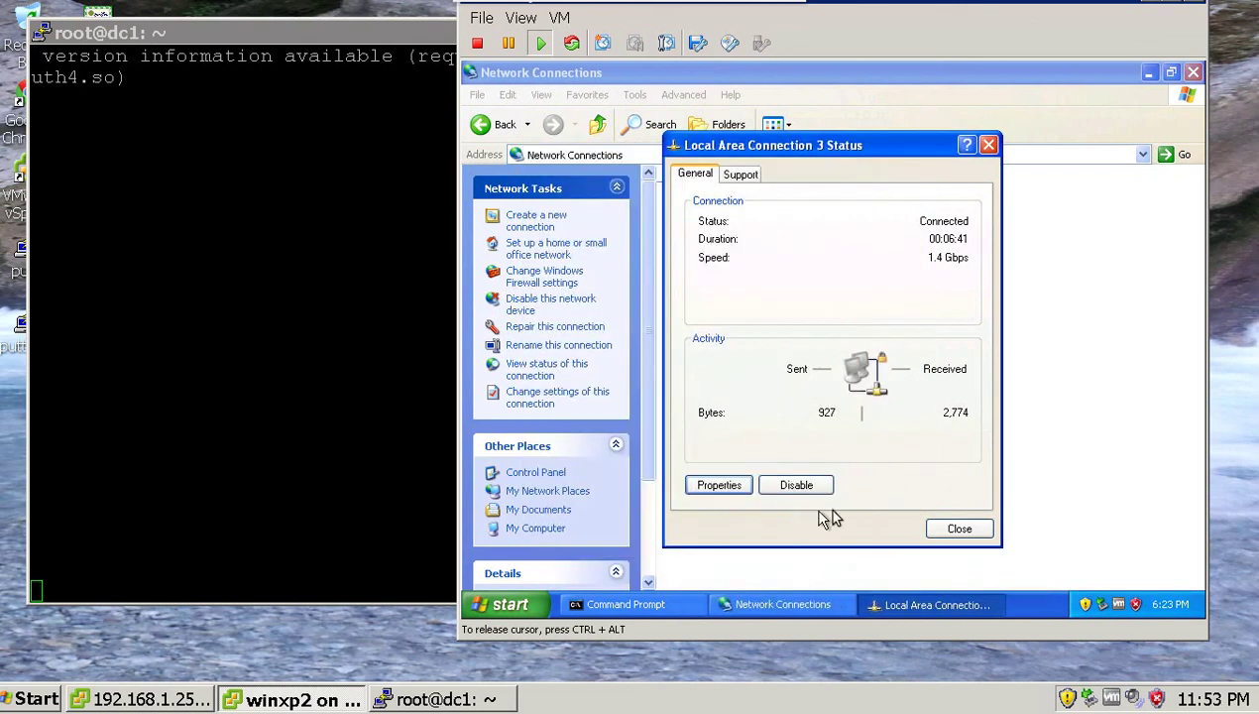
{"action": "left_click", "coordinate": [958, 528]}
{"action": "left_click", "coordinate": [651, 604]}
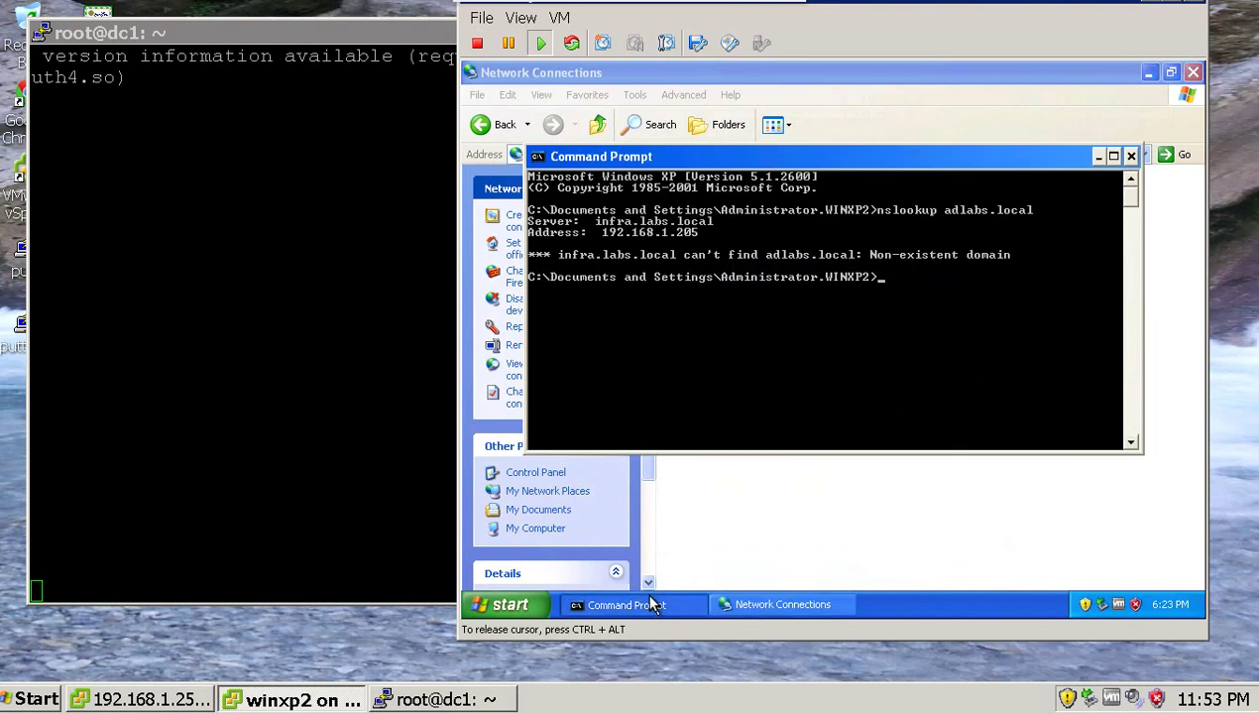
Rerun the nslookup adlabs.local lookup and minimize the Command Prompt.
{"action": "key", "text": "Up"}
{"action": "key", "text": "Return"}
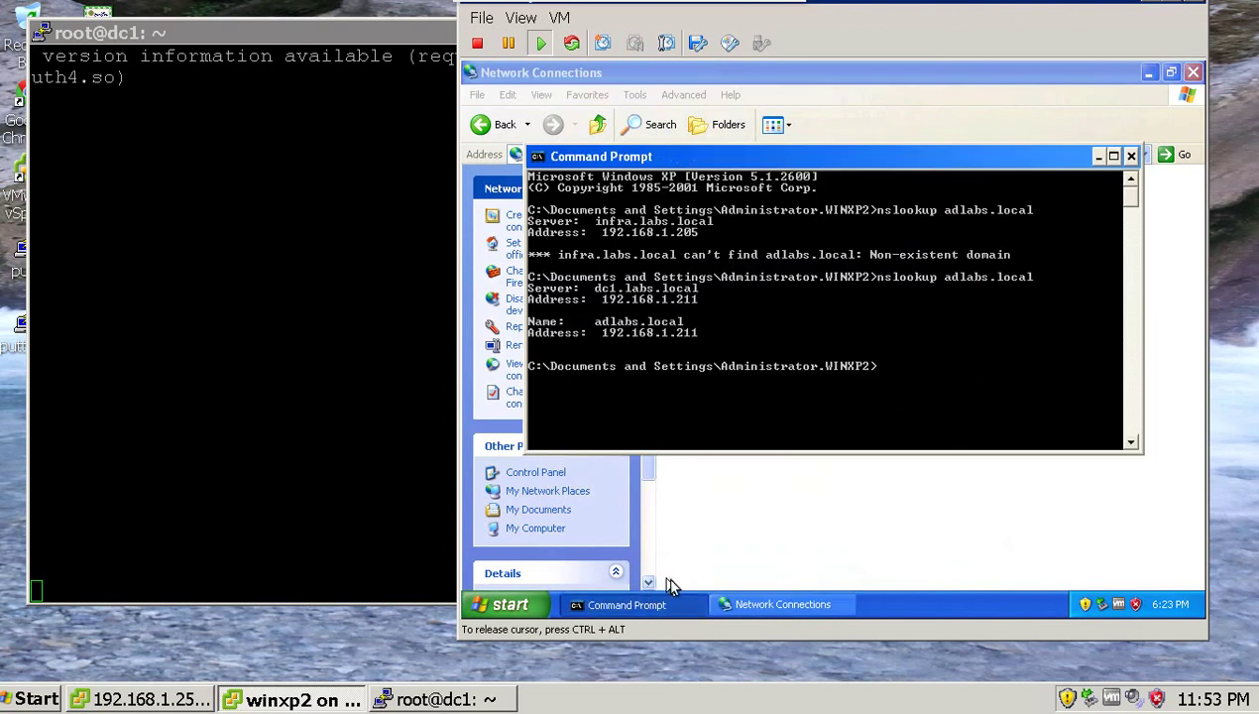
{"action": "left_click", "coordinate": [666, 596]}
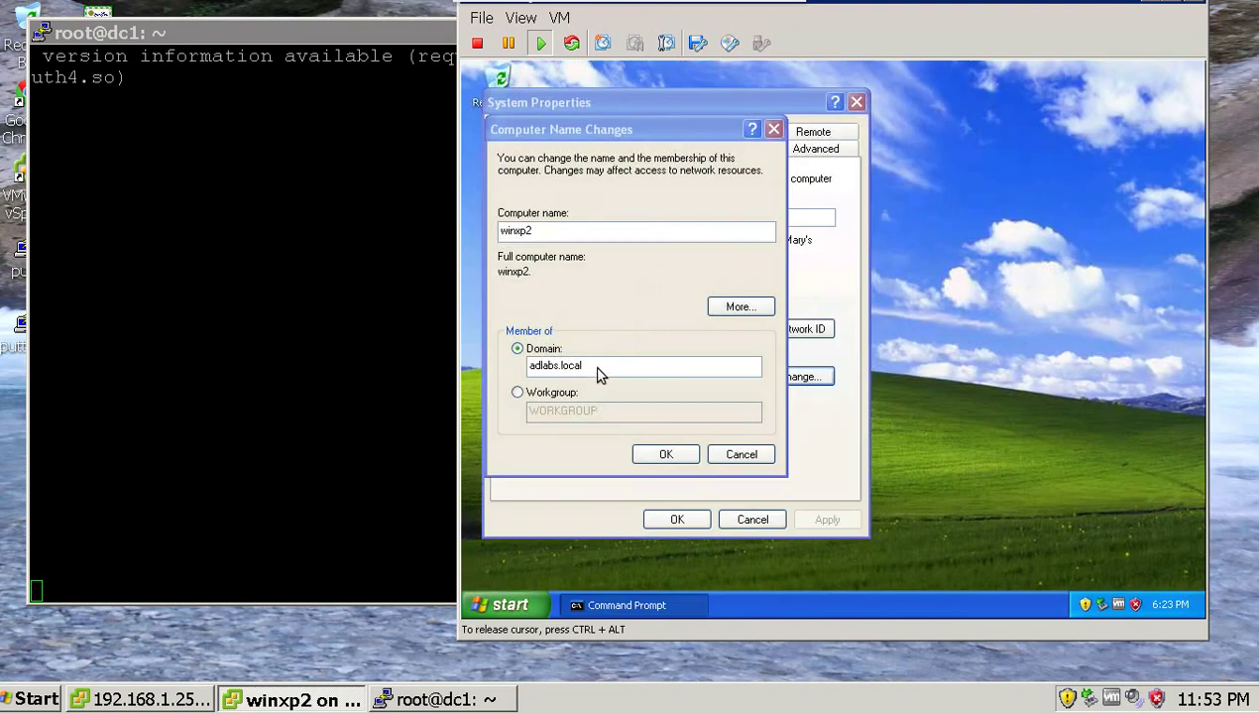
Join adlabs.local using the domain Administrator's credentials, acknowledging the welcome and restart notices.
{"action": "left_click", "coordinate": [598, 366]}
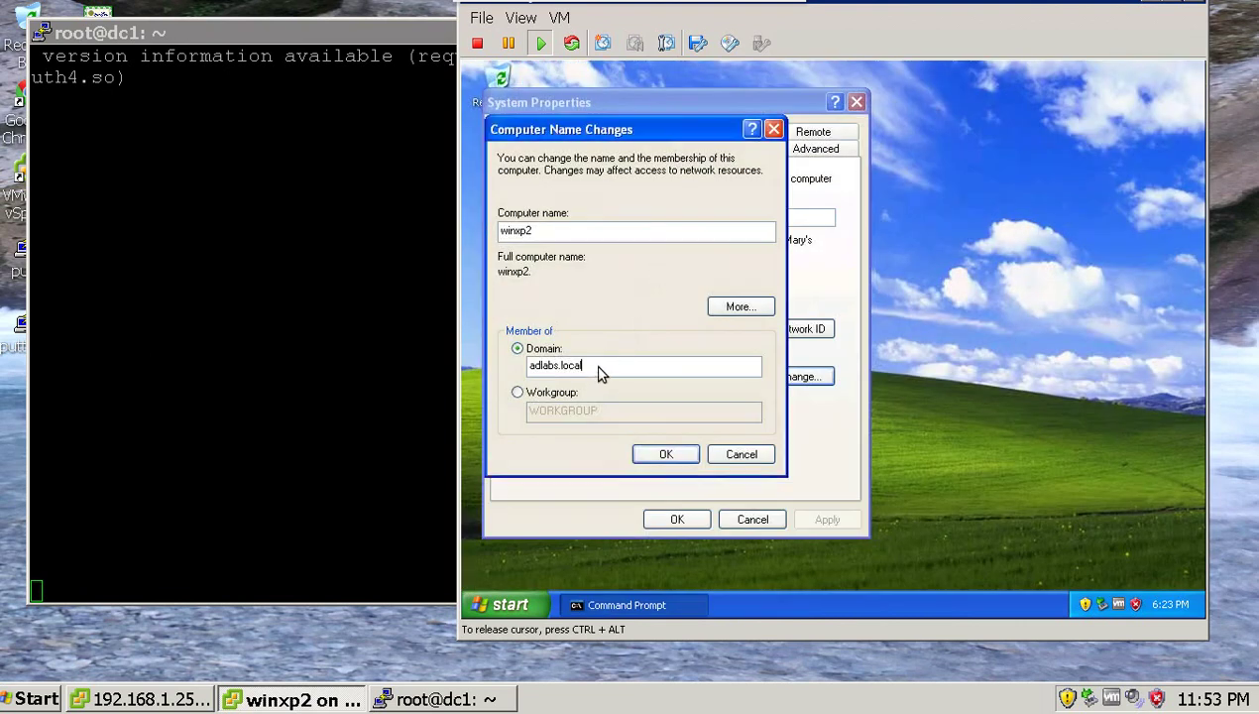
{"action": "left_click", "coordinate": [660, 456]}
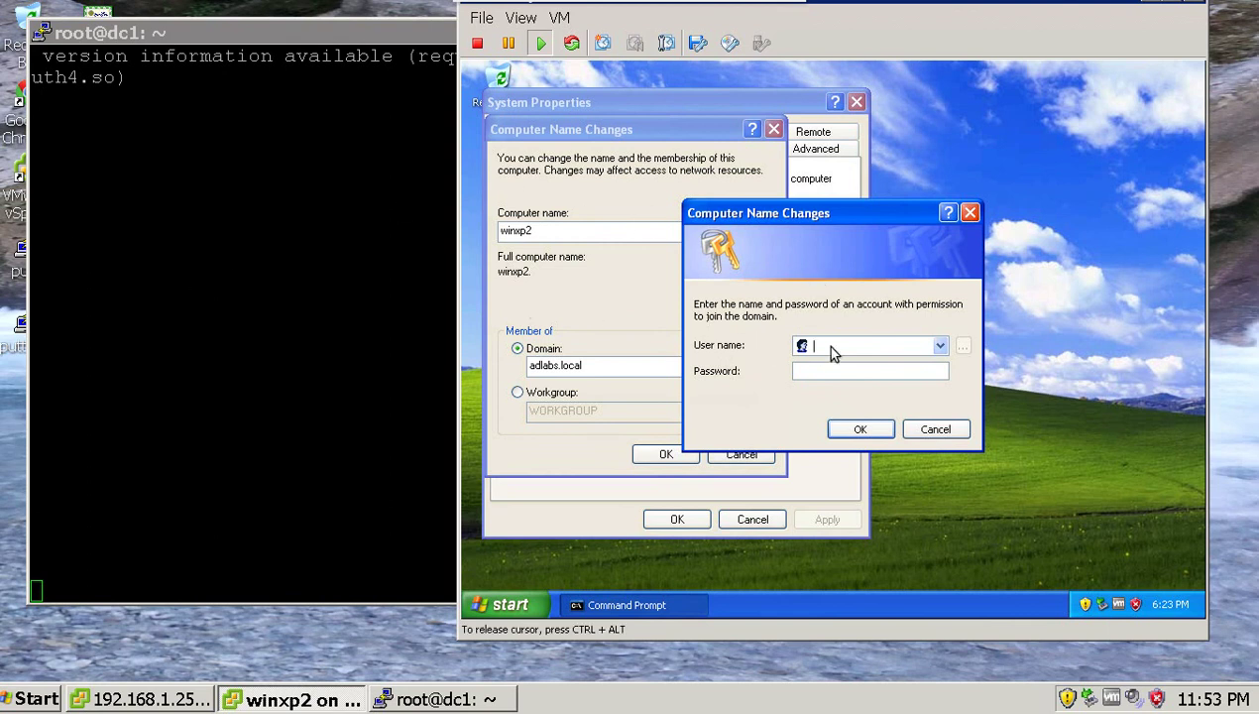
{"action": "type", "text": "Administrator"}
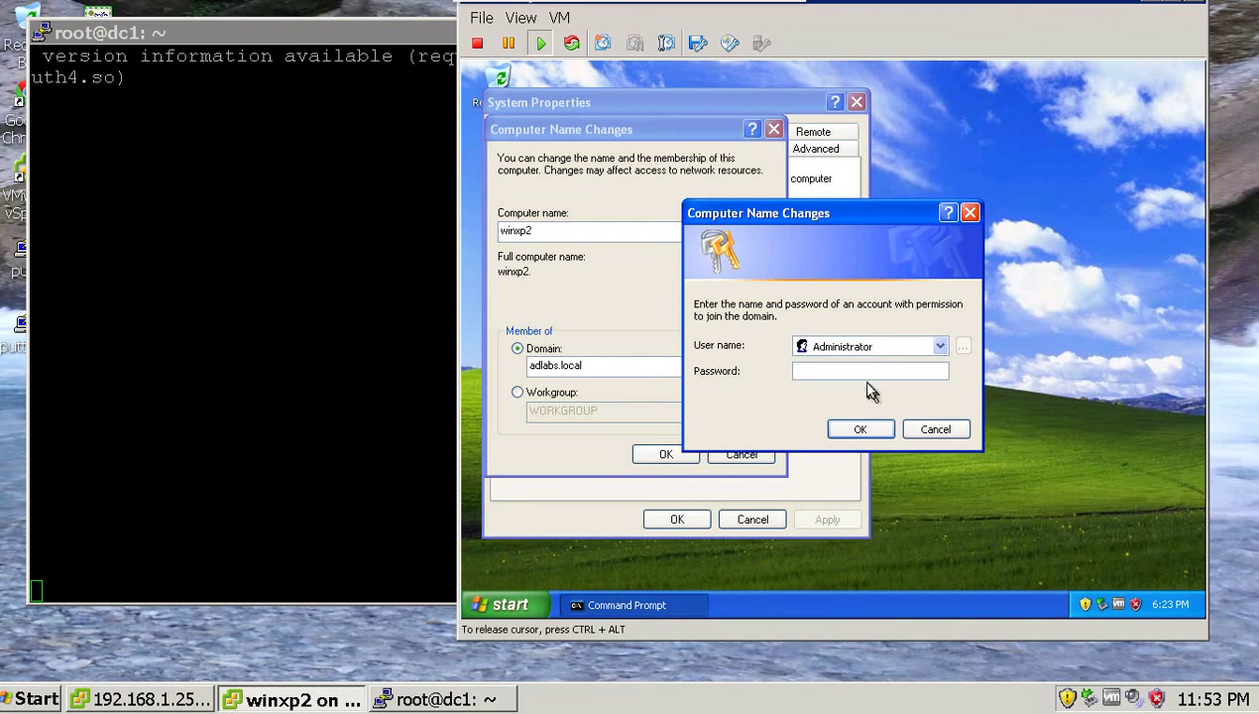
{"action": "type", "text": "*****"}
{"action": "key", "text": "BackSpace"}
{"action": "key", "text": "BackSpace"}
{"action": "key", "text": "BackSpace"}
{"action": "key", "text": "BackSpace"}
{"action": "key", "text": "BackSpace"}
{"action": "type", "text": "********"}
{"action": "key", "text": "Return"}
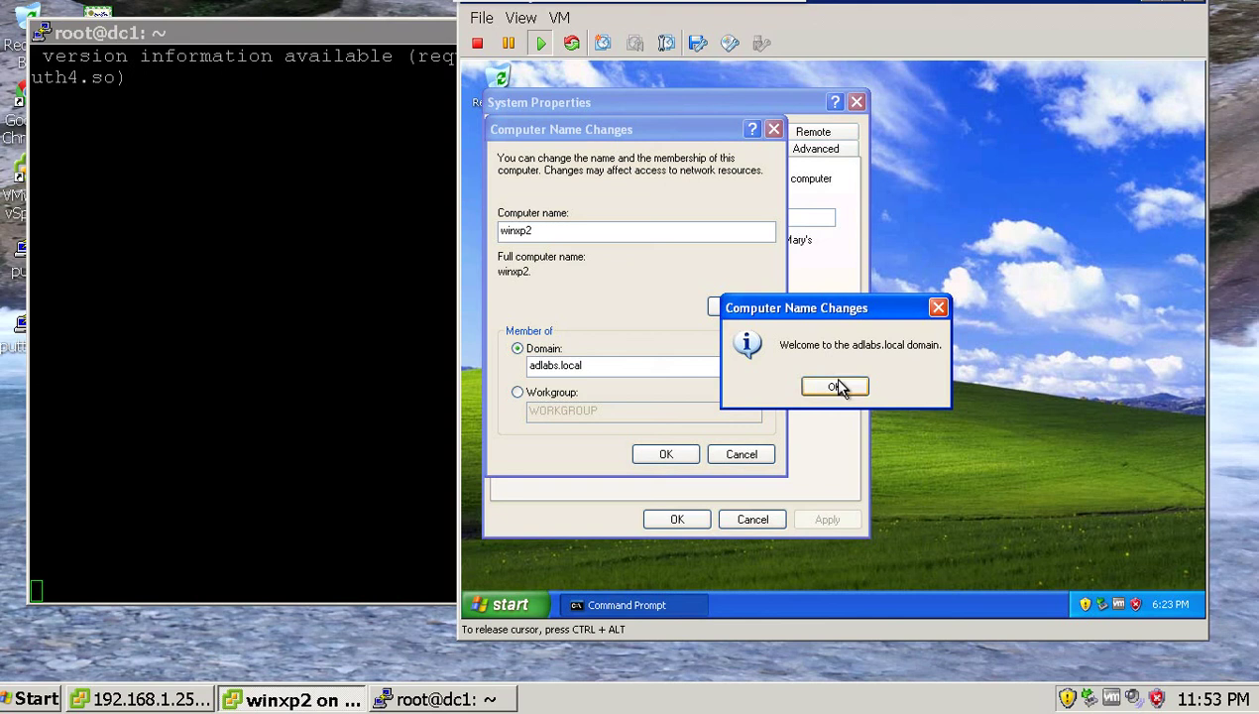
{"action": "left_click", "coordinate": [838, 383]}
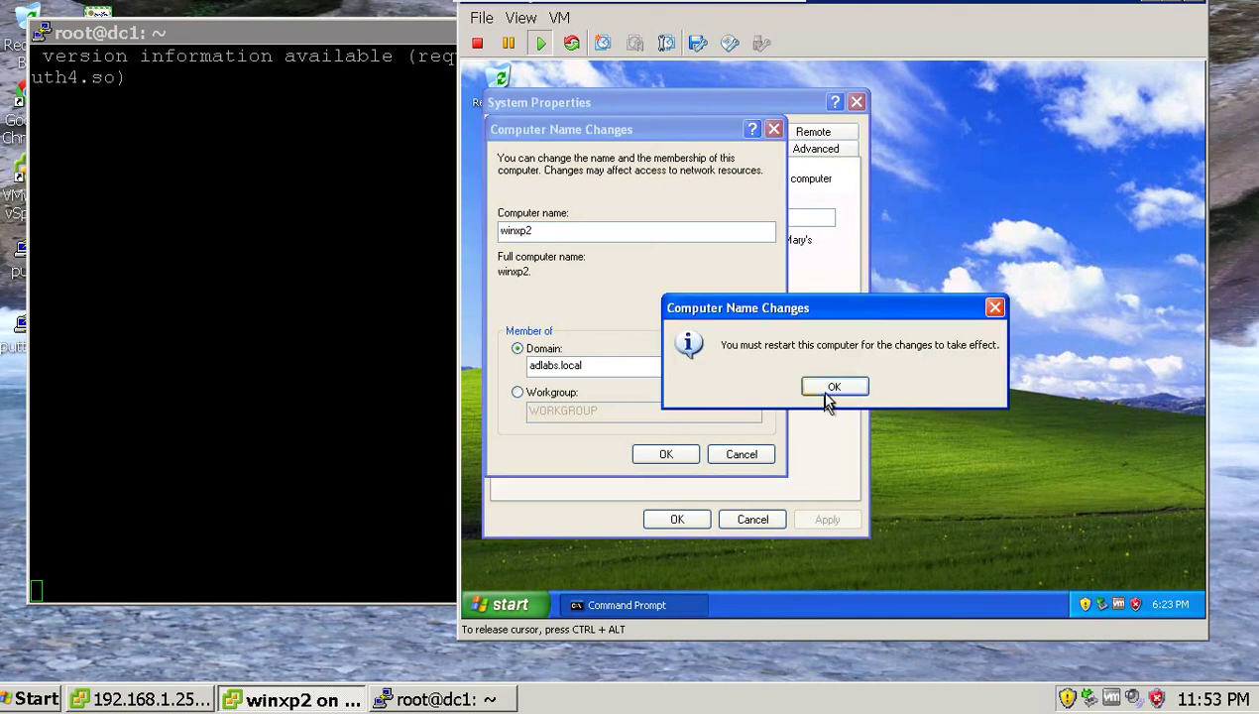
{"action": "left_click", "coordinate": [831, 393]}
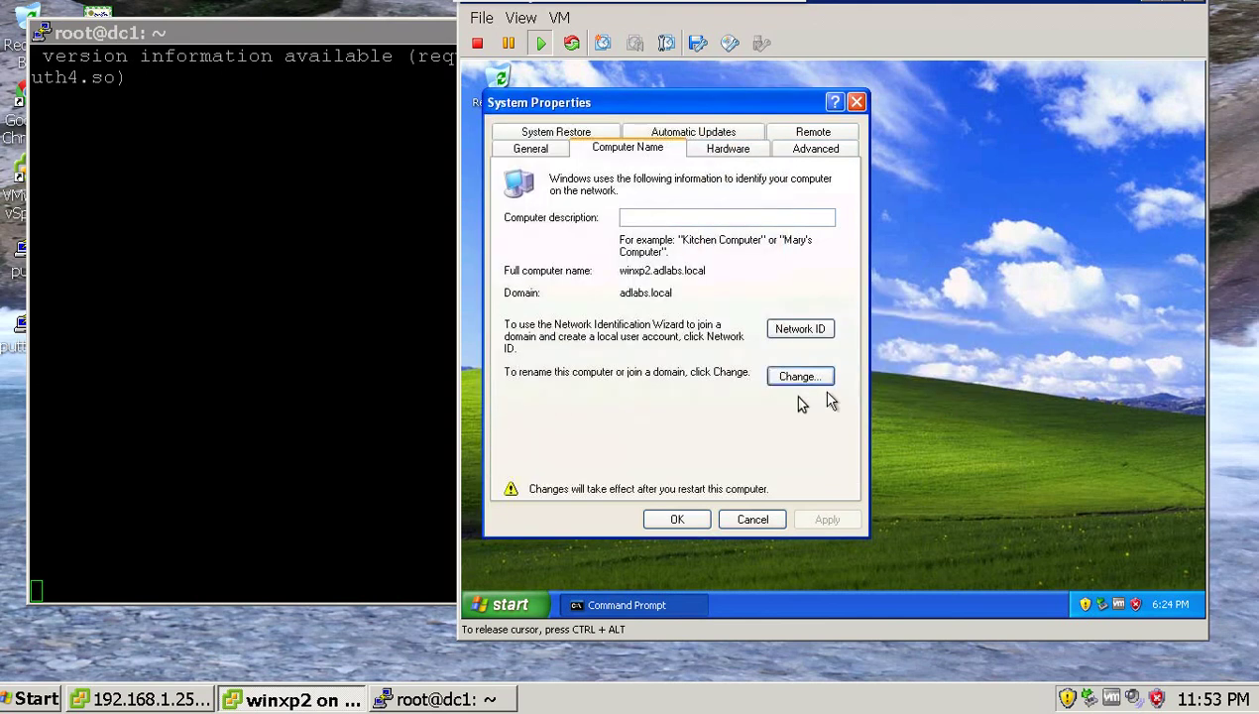
Apply the membership change, restart winxp2 now, and release console input at the welcome screen.
{"action": "left_click", "coordinate": [680, 520]}
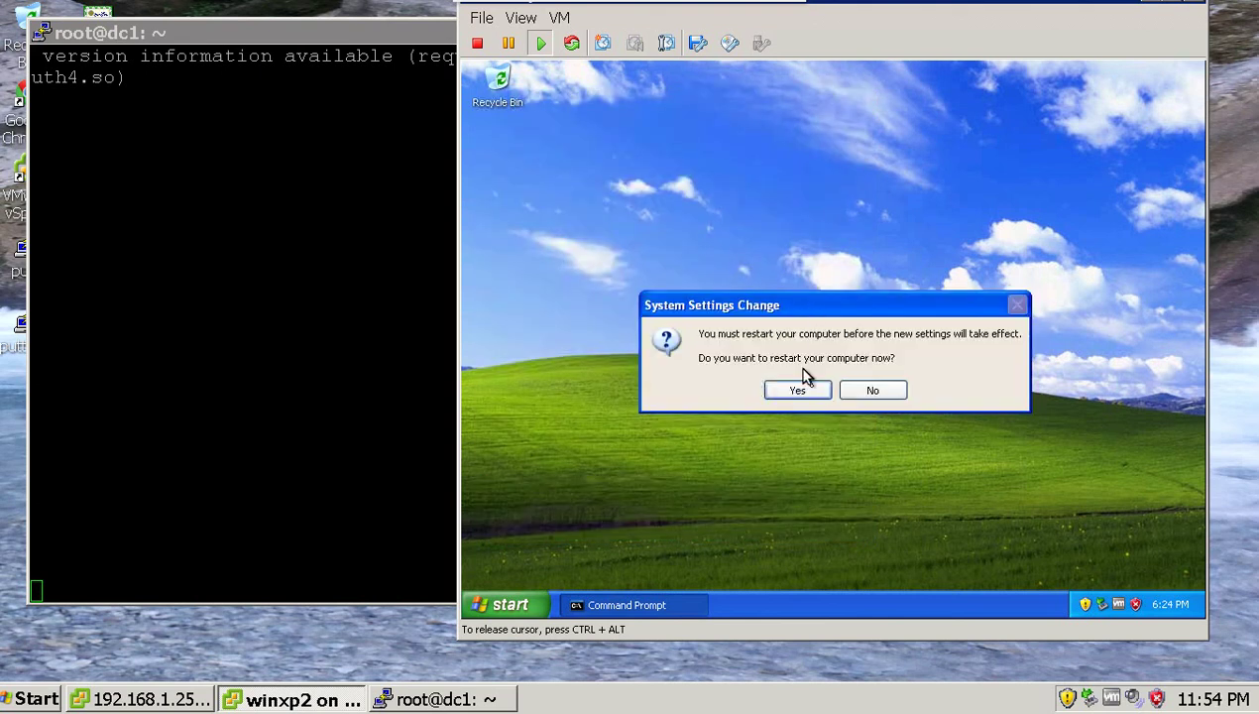
{"action": "left_click", "coordinate": [796, 392]}
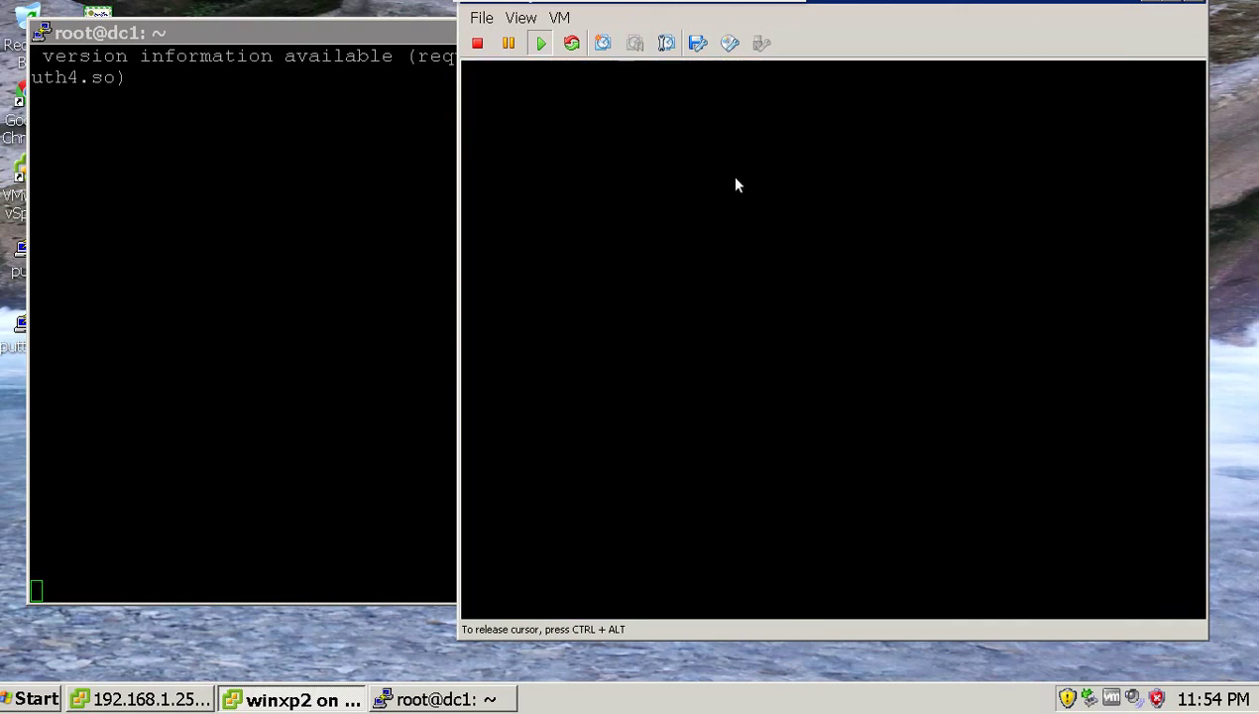
{"action": "left_click", "coordinate": [808, 168]}
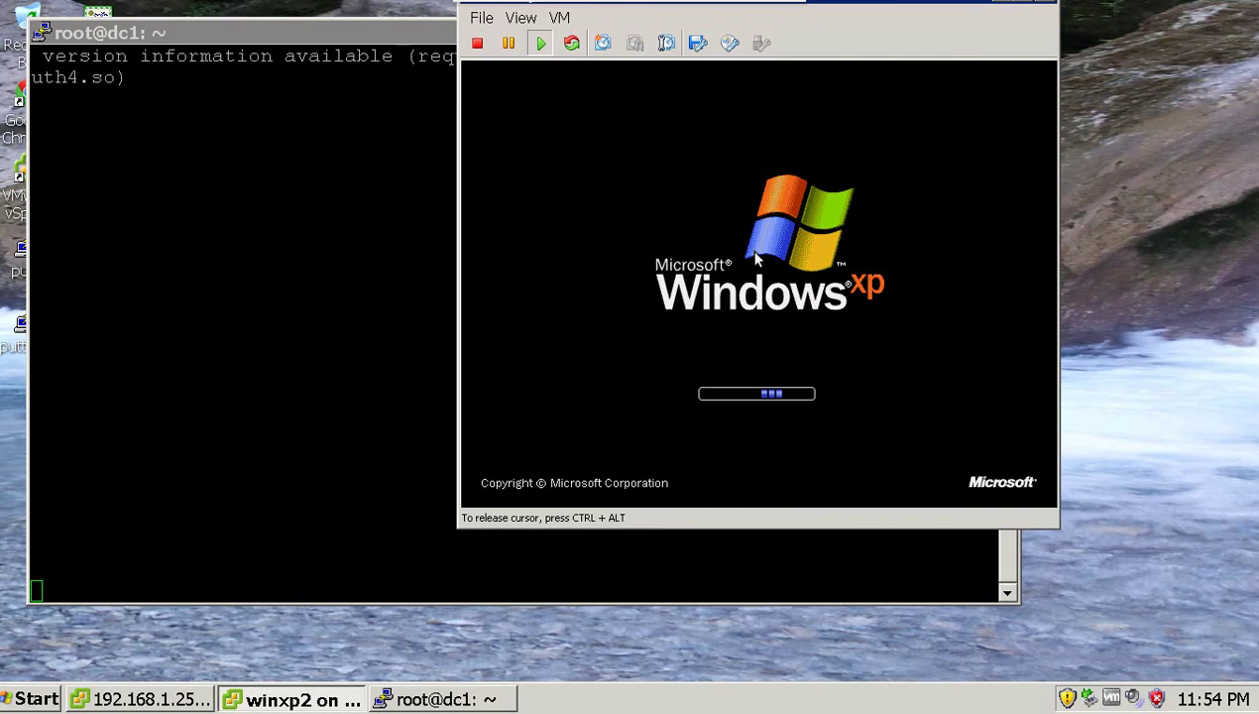
{"action": "mouse_move", "coordinate": [657, 8]}
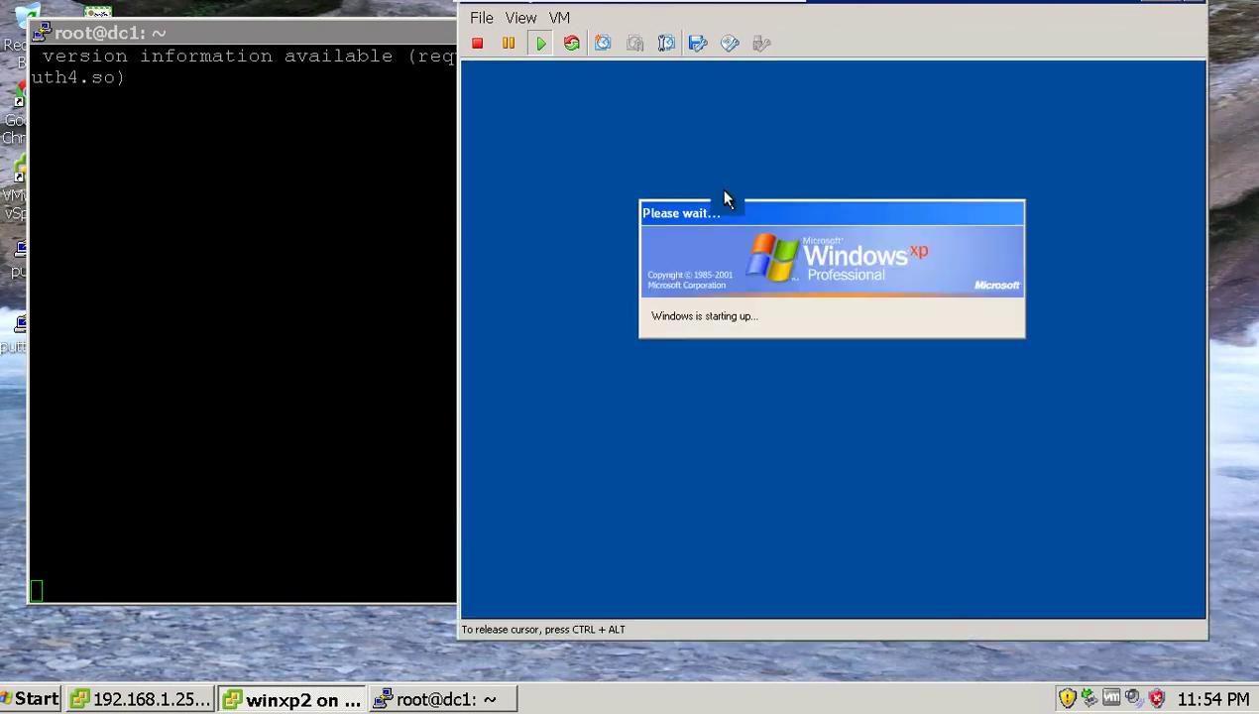
{"action": "key", "text": "ctrl+alt"}
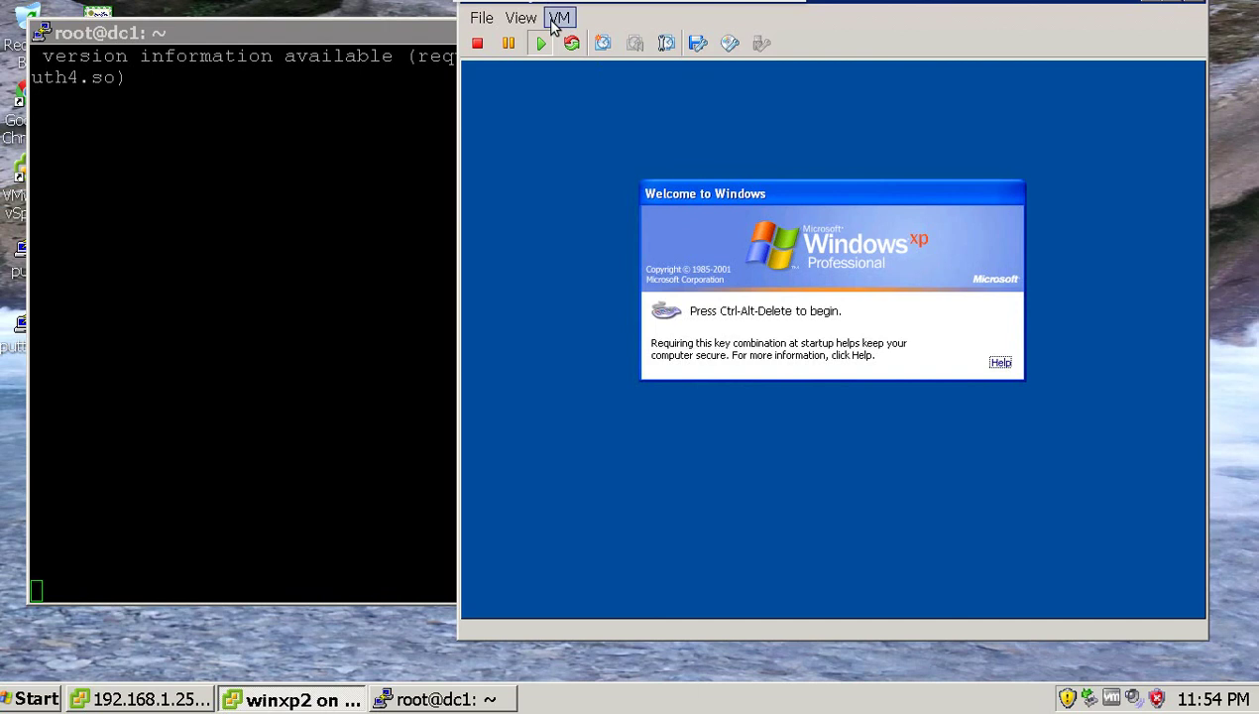
Send Ctrl+Alt+Del and log on to the ADLABS domain as Administrator, then switch to PuTTY.
{"action": "left_click", "coordinate": [557, 19]}
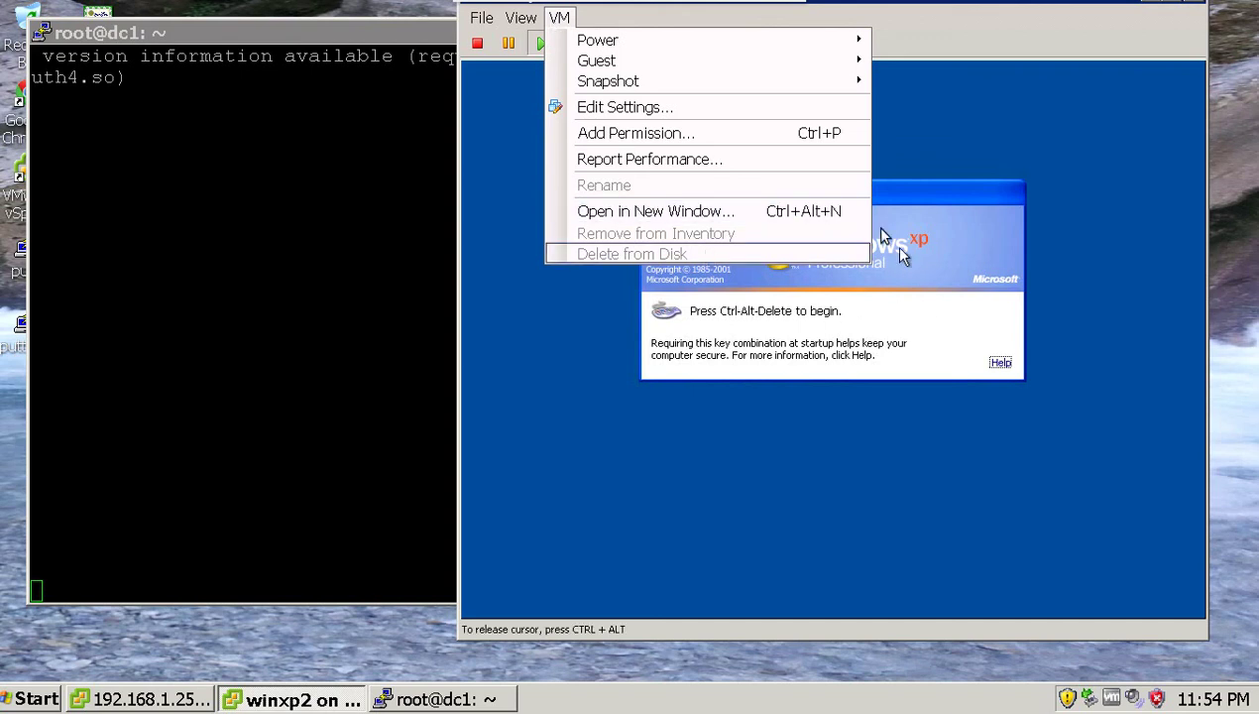
{"action": "mouse_move", "coordinate": [678, 85]}
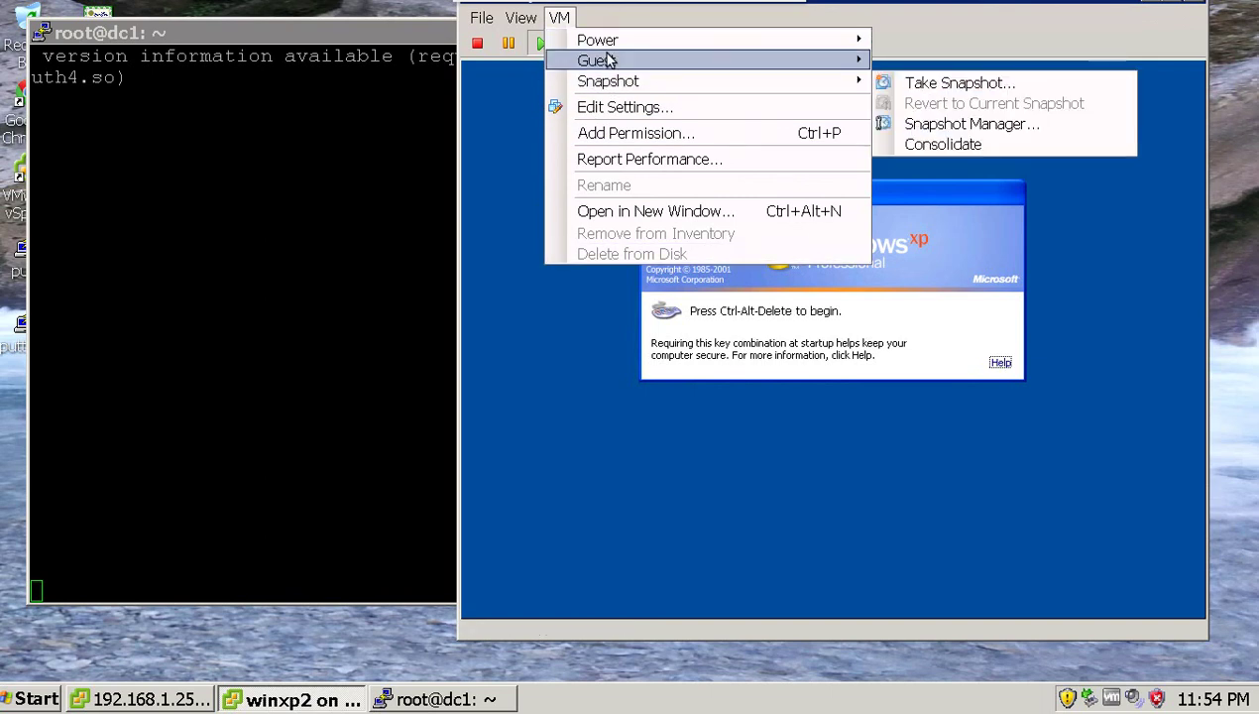
{"action": "mouse_move", "coordinate": [608, 61]}
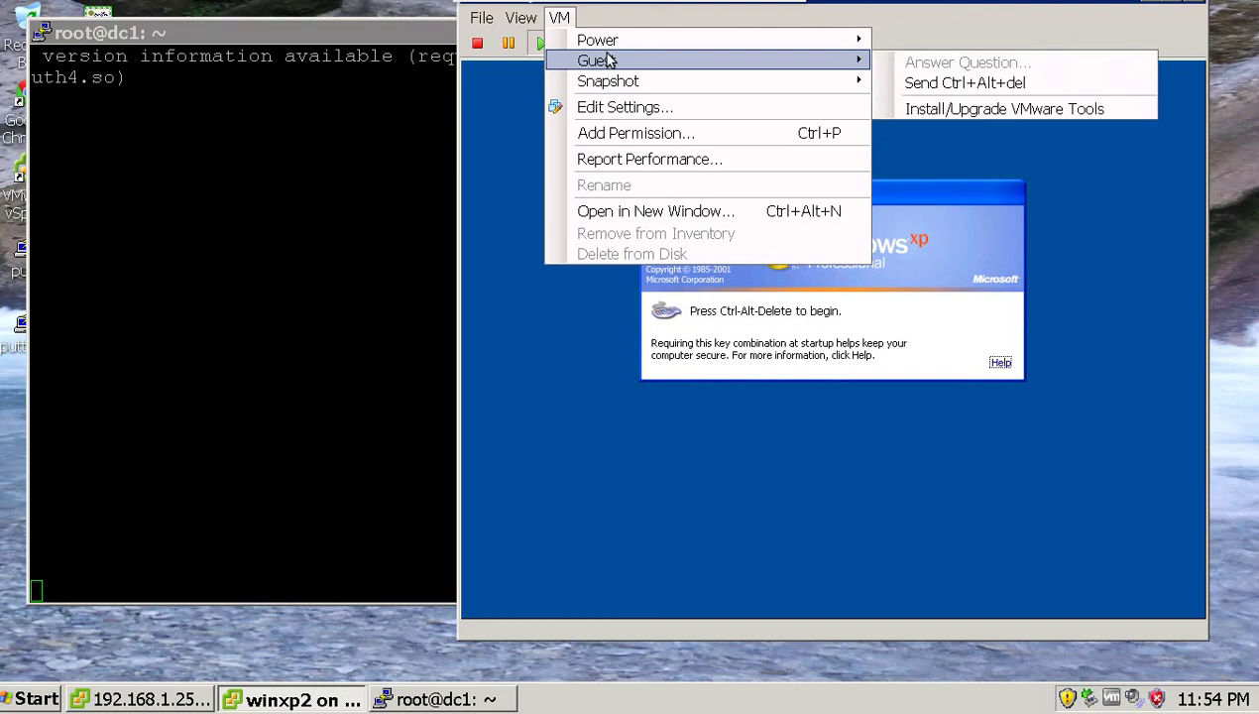
{"action": "left_click", "coordinate": [904, 81]}
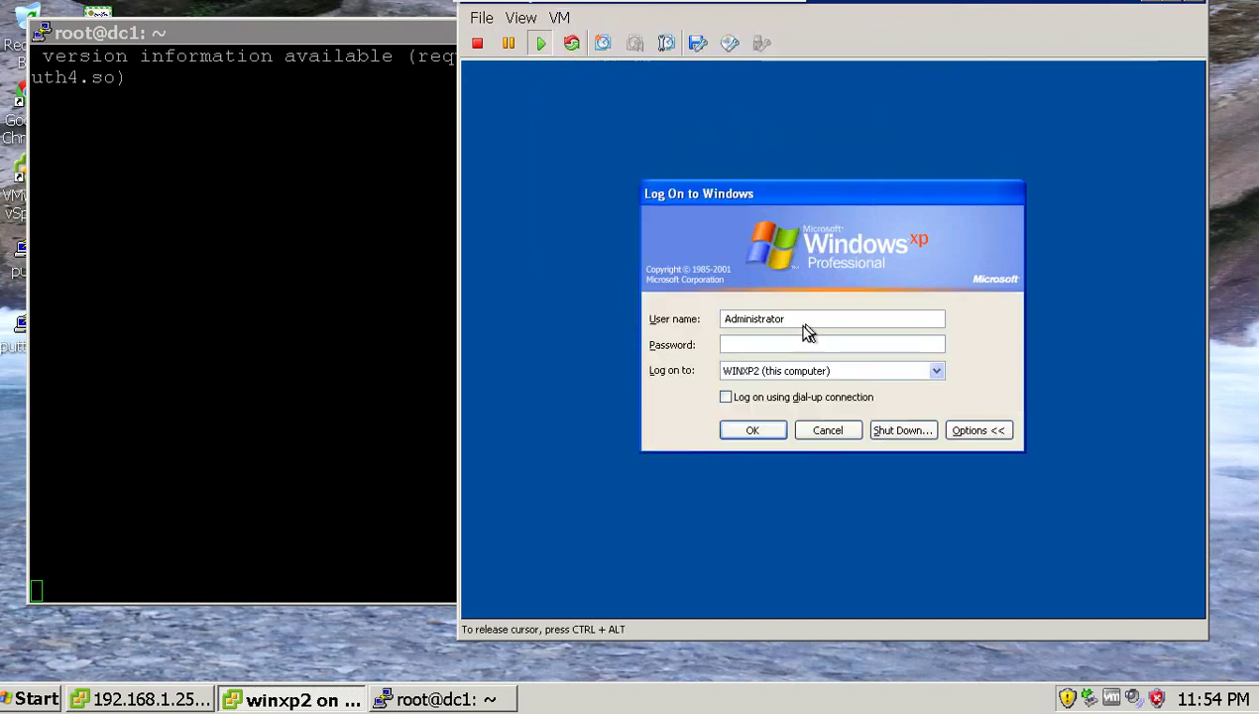
{"action": "left_click", "coordinate": [780, 370]}
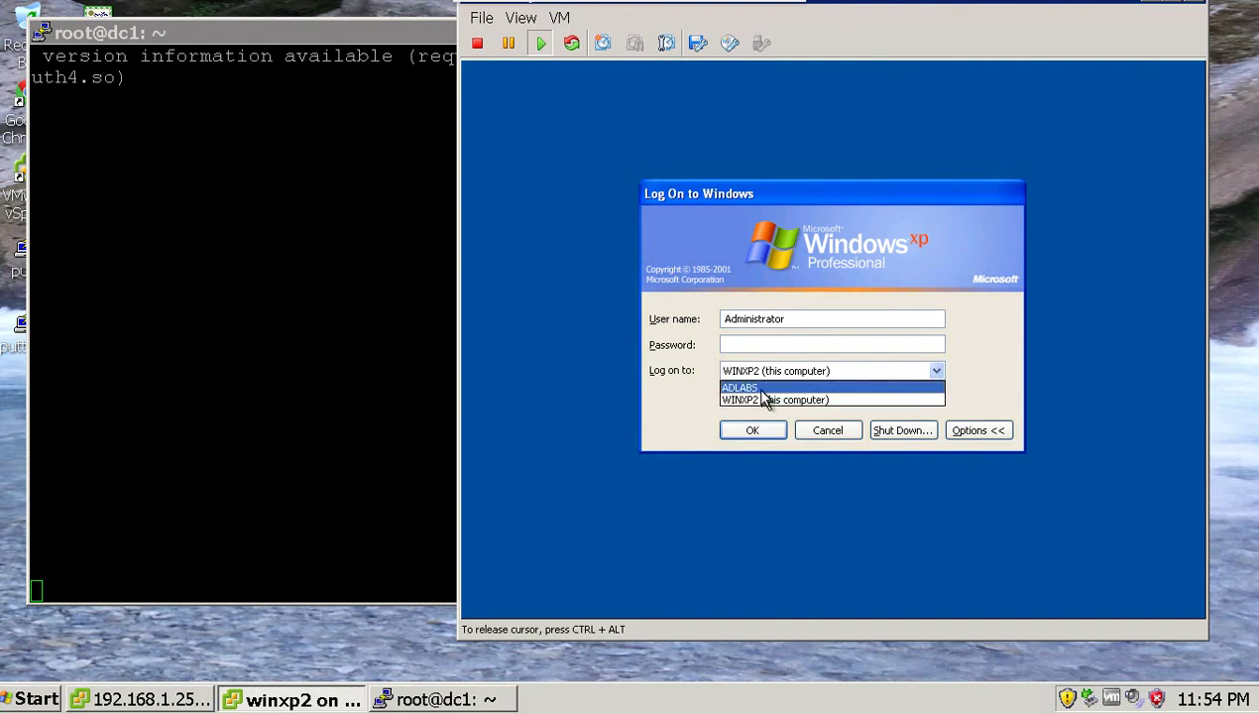
{"action": "left_click", "coordinate": [761, 389]}
{"action": "left_click", "coordinate": [756, 349]}
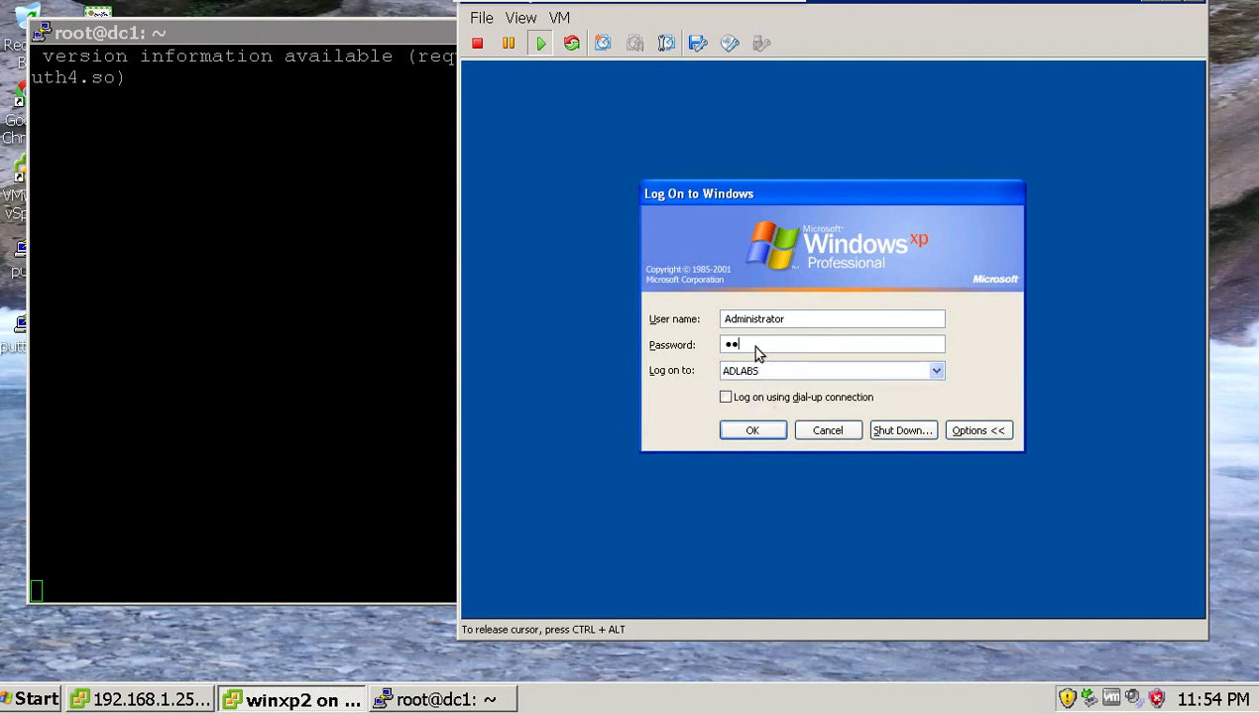
{"action": "key", "text": "Return"}
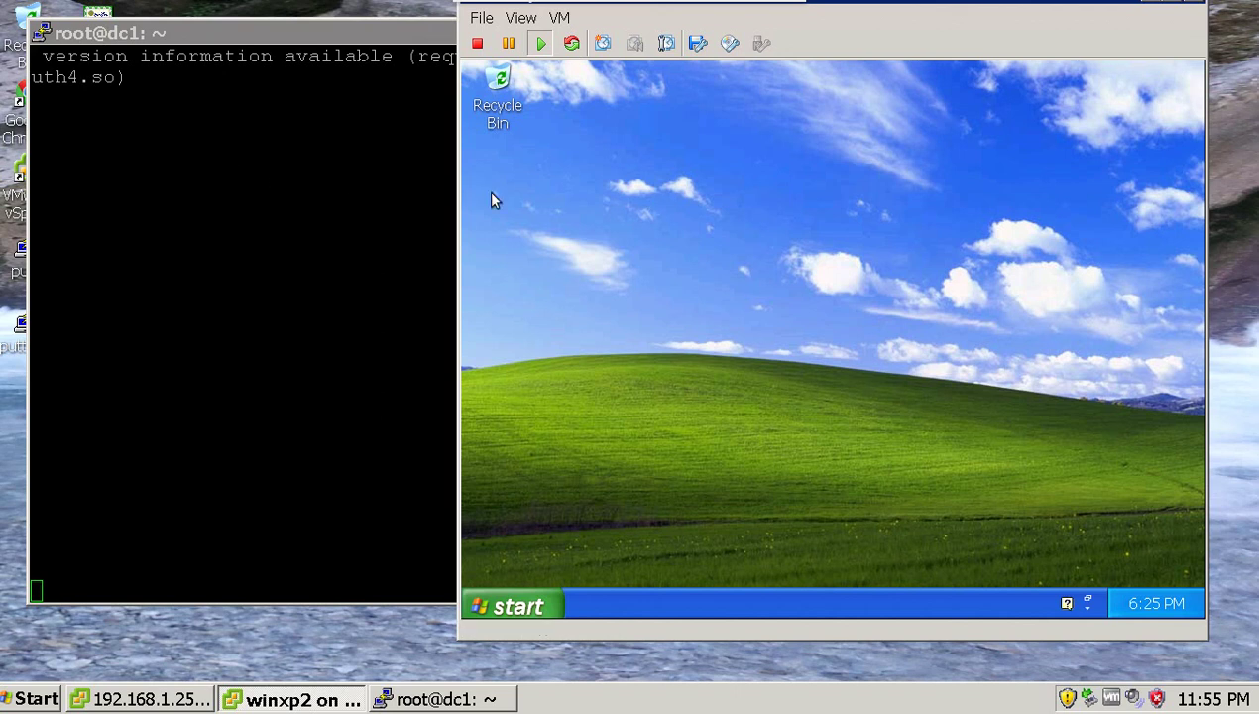
{"action": "left_click", "coordinate": [523, 607]}
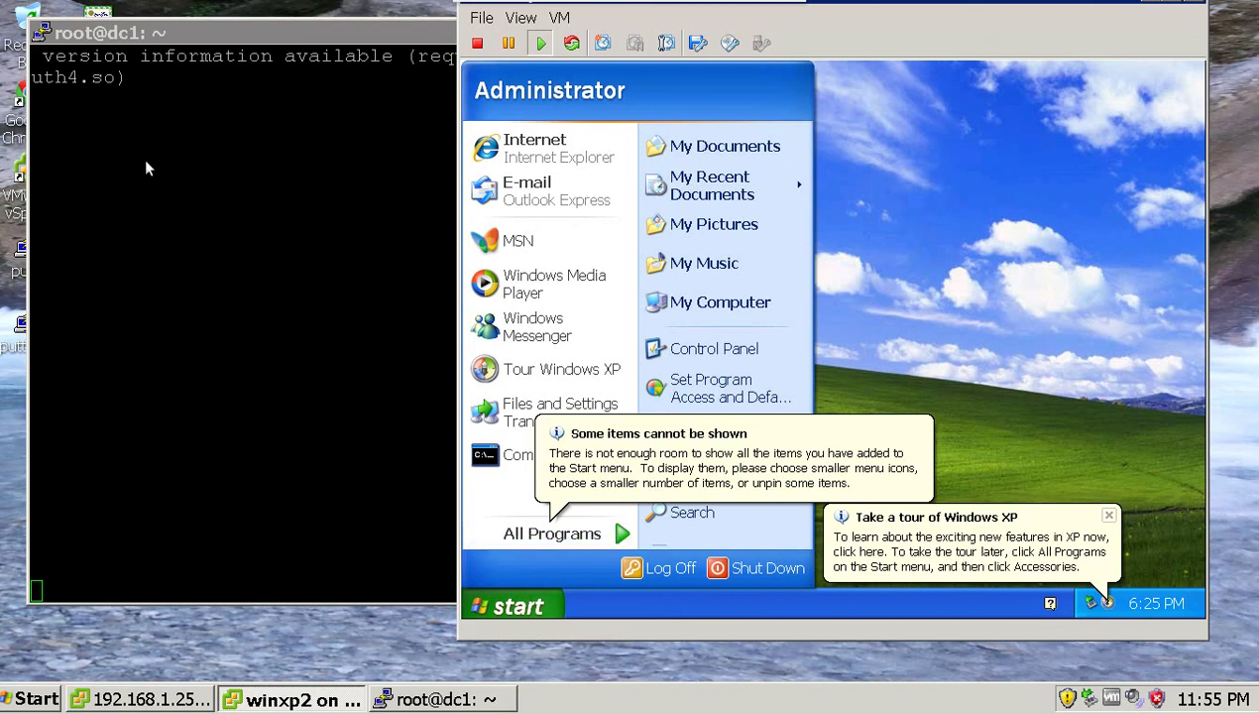
{"action": "left_click", "coordinate": [170, 109]}
Interrupt dc1's running command and run samba-tool to list its subcommands.
{"action": "key", "text": "ctrl+c"}
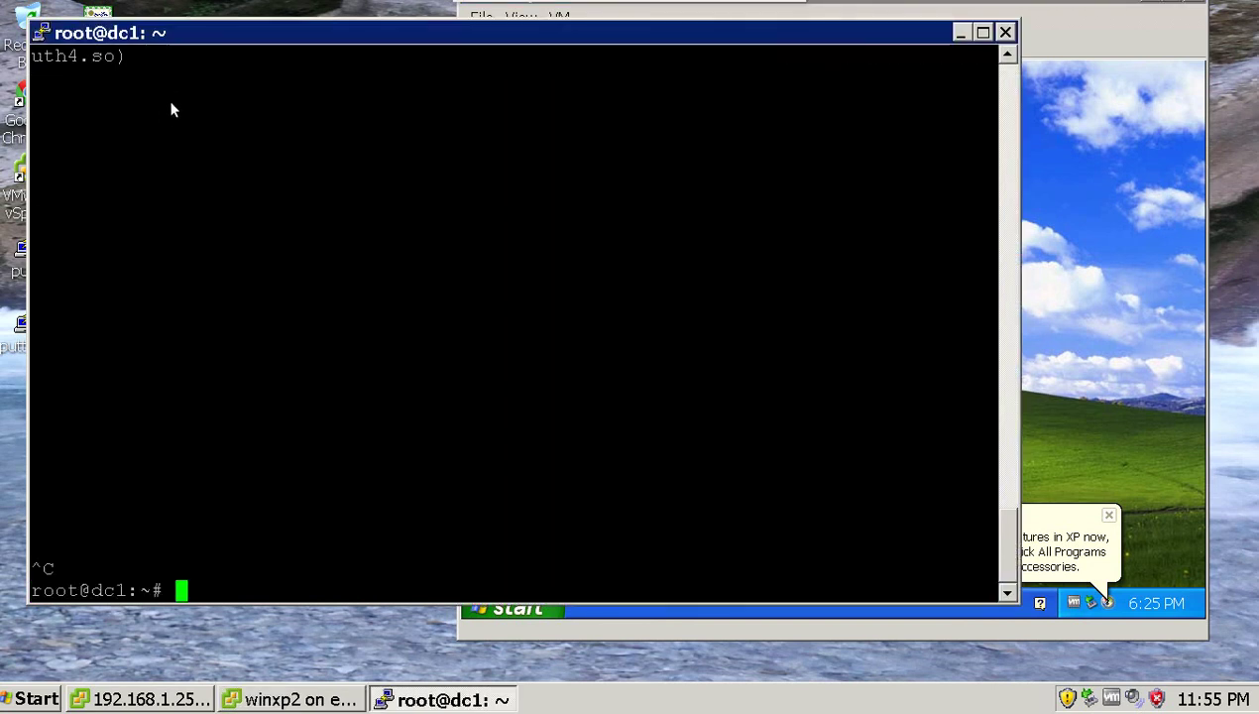
{"action": "type", "text": "samba-"}
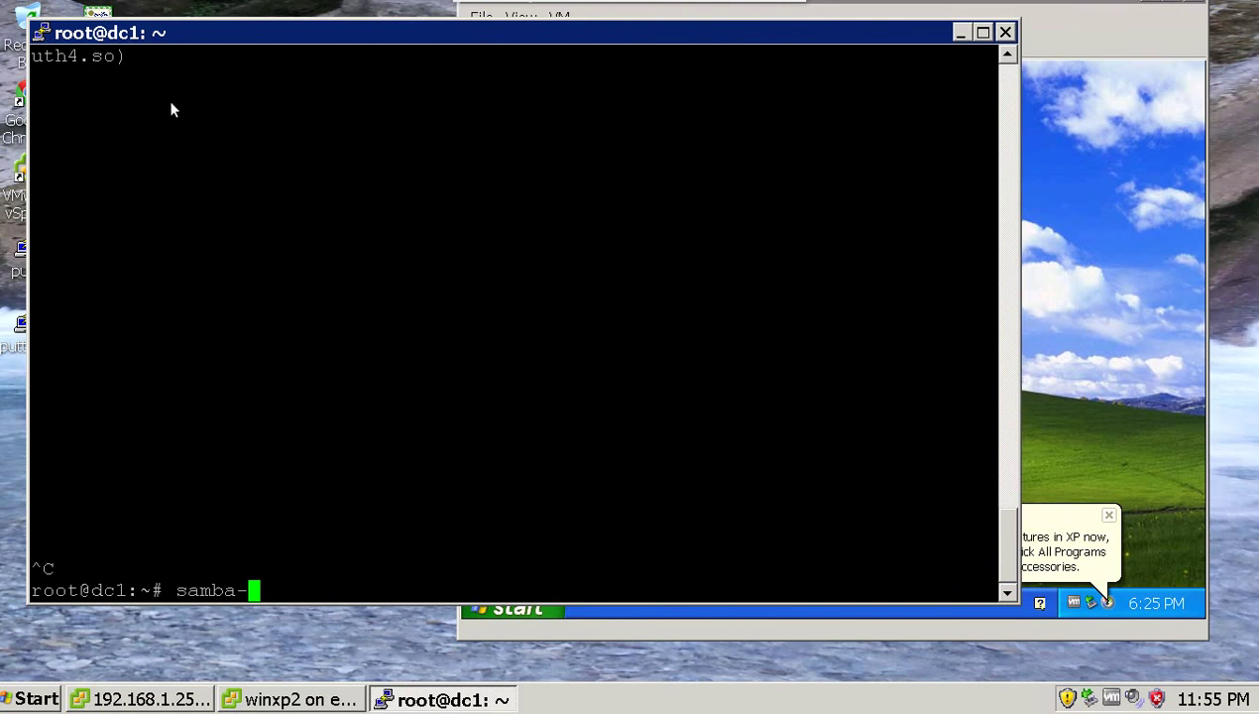
{"action": "type", "text": "tool"}
{"action": "key", "text": "Return"}
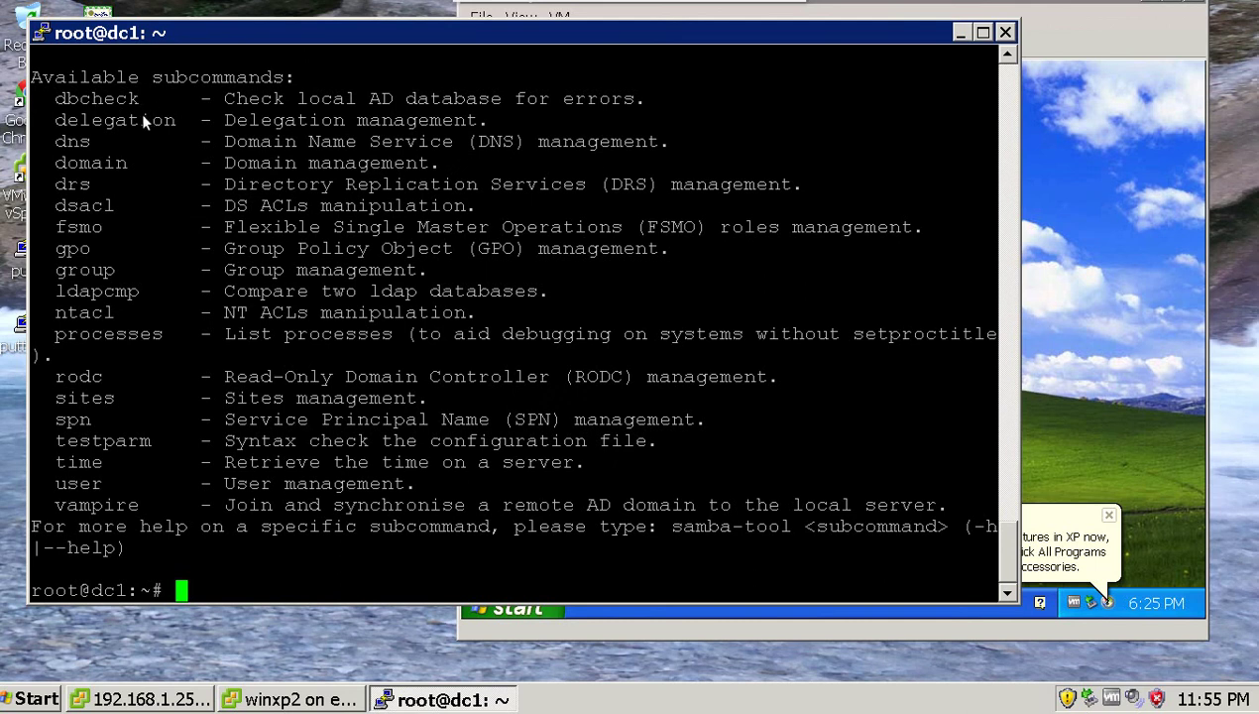
{"action": "left_click", "coordinate": [1125, 337]}
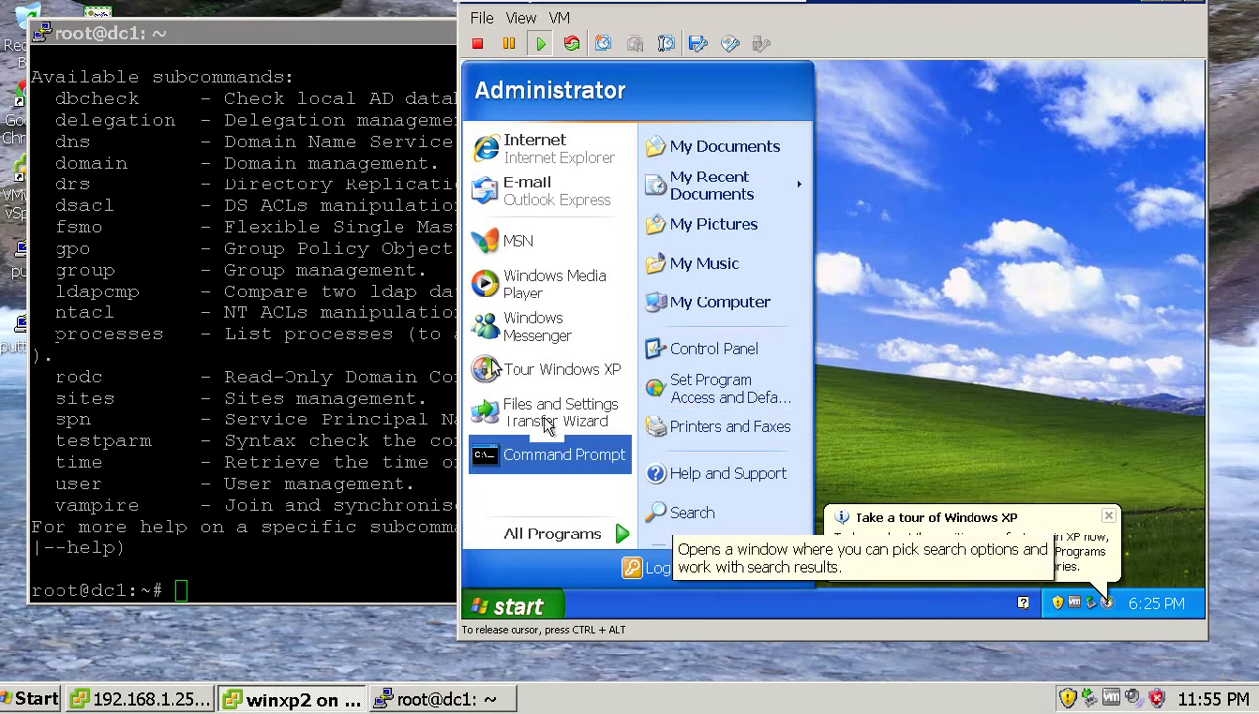
Open the Control Panel from the XP Start menu.
{"action": "left_click", "coordinate": [709, 512]}
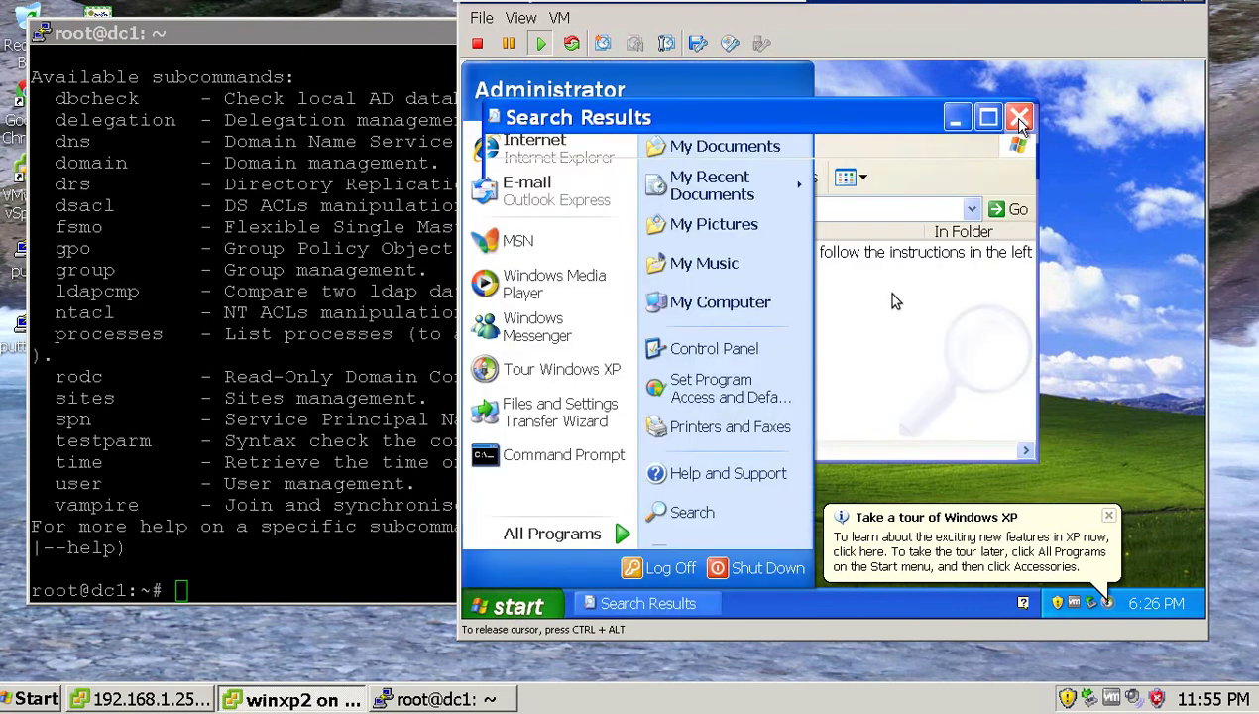
{"action": "left_click", "coordinate": [514, 607]}
{"action": "left_click", "coordinate": [514, 607]}
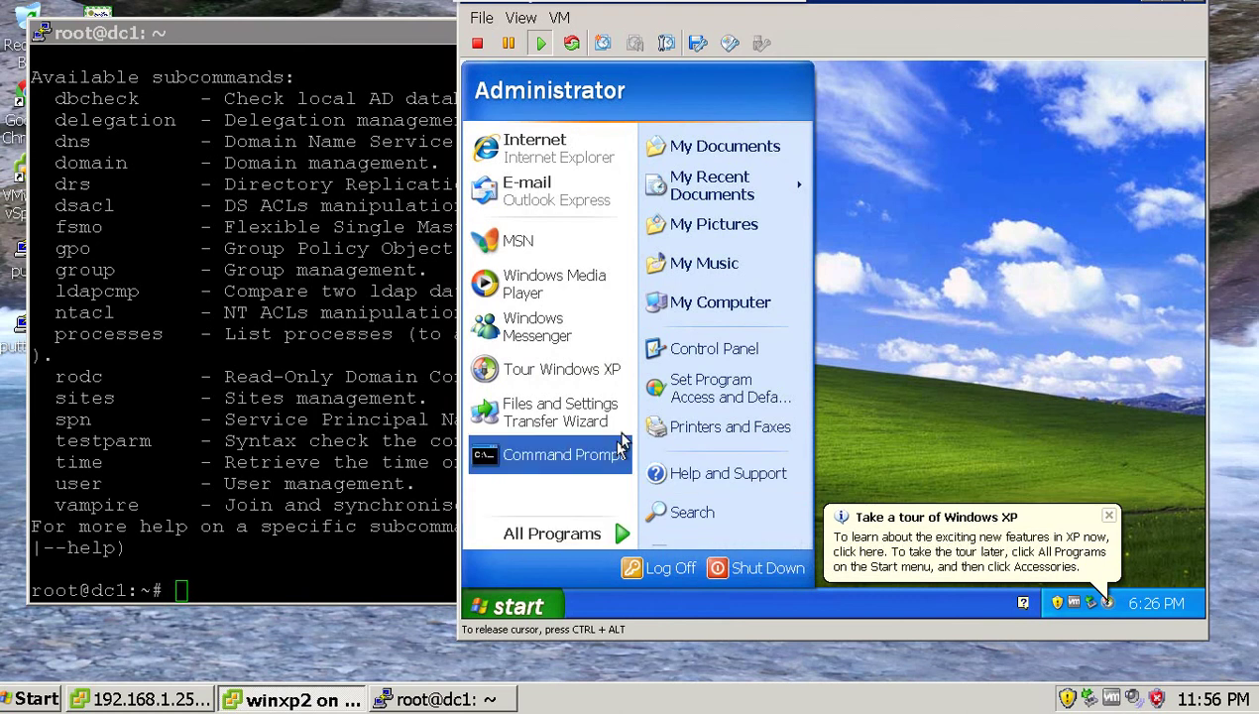
{"action": "left_click", "coordinate": [724, 355]}
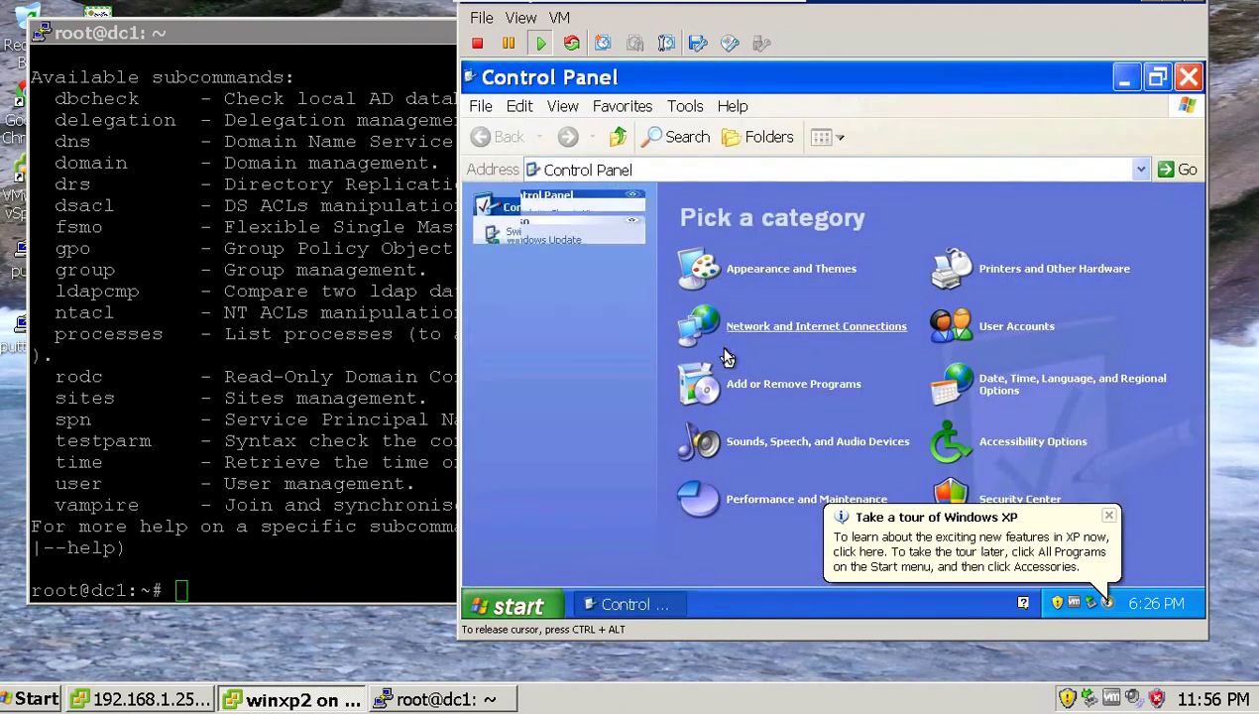
Launch Active Directory Users and Computers by running dsa.msc.
{"action": "left_click", "coordinate": [525, 607]}
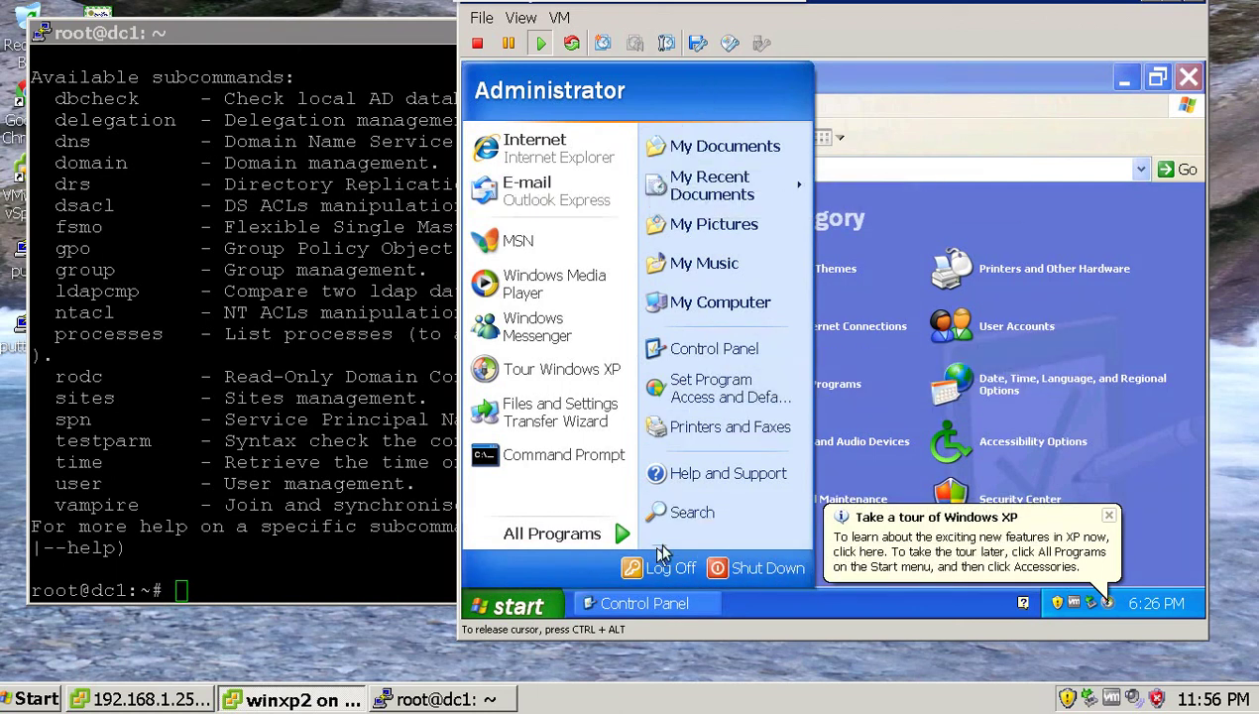
{"action": "left_click", "coordinate": [717, 538]}
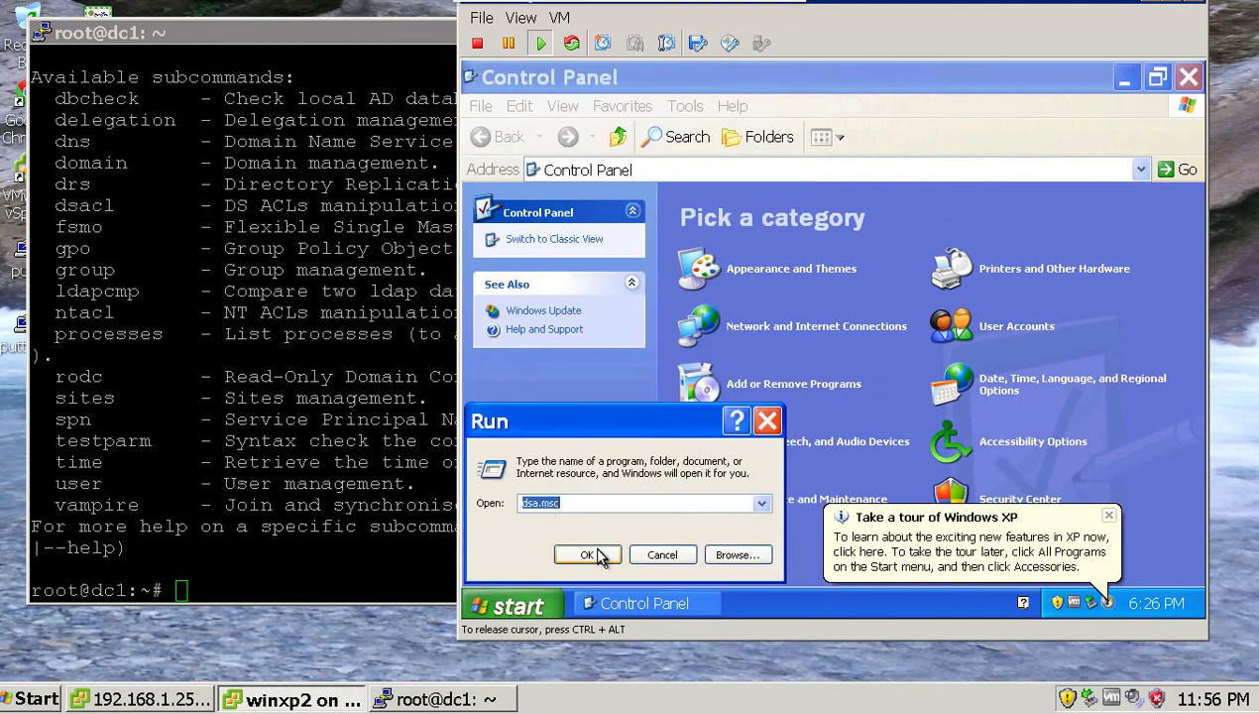
{"action": "left_click", "coordinate": [588, 555]}
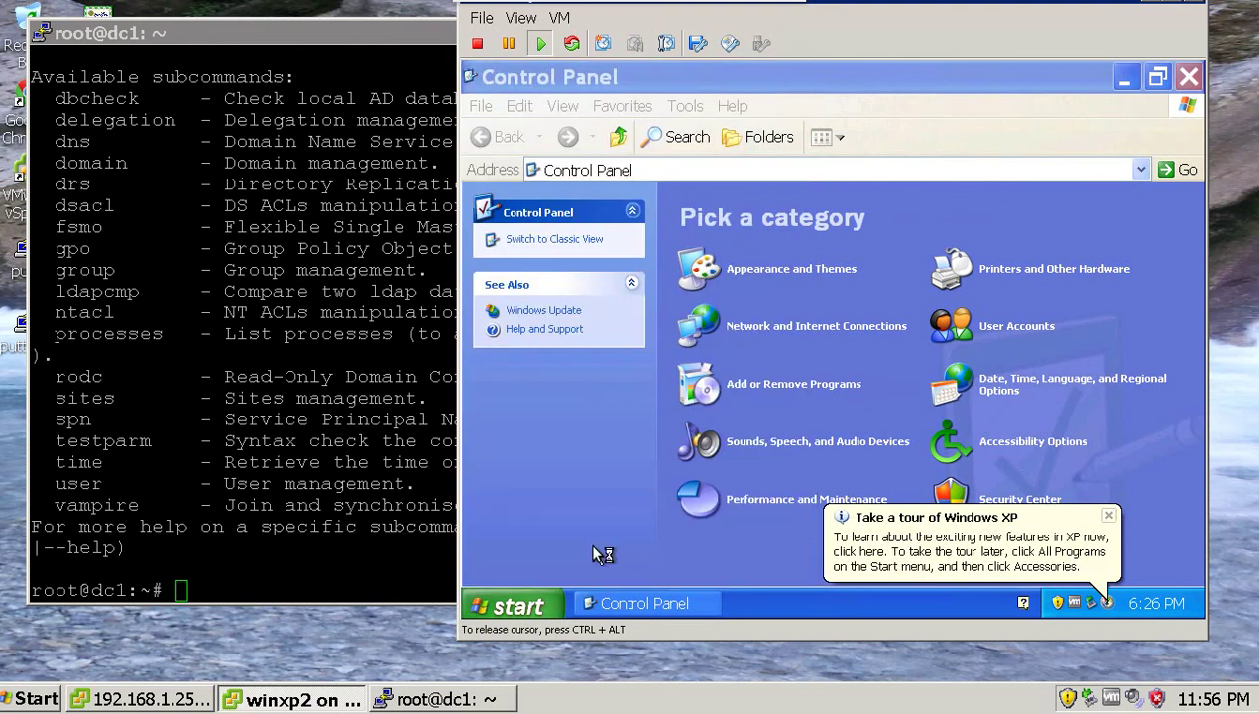
Run gpedit.msc from the Start menu's Run dialog.
{"action": "left_click", "coordinate": [506, 610]}
{"action": "left_click", "coordinate": [682, 540]}
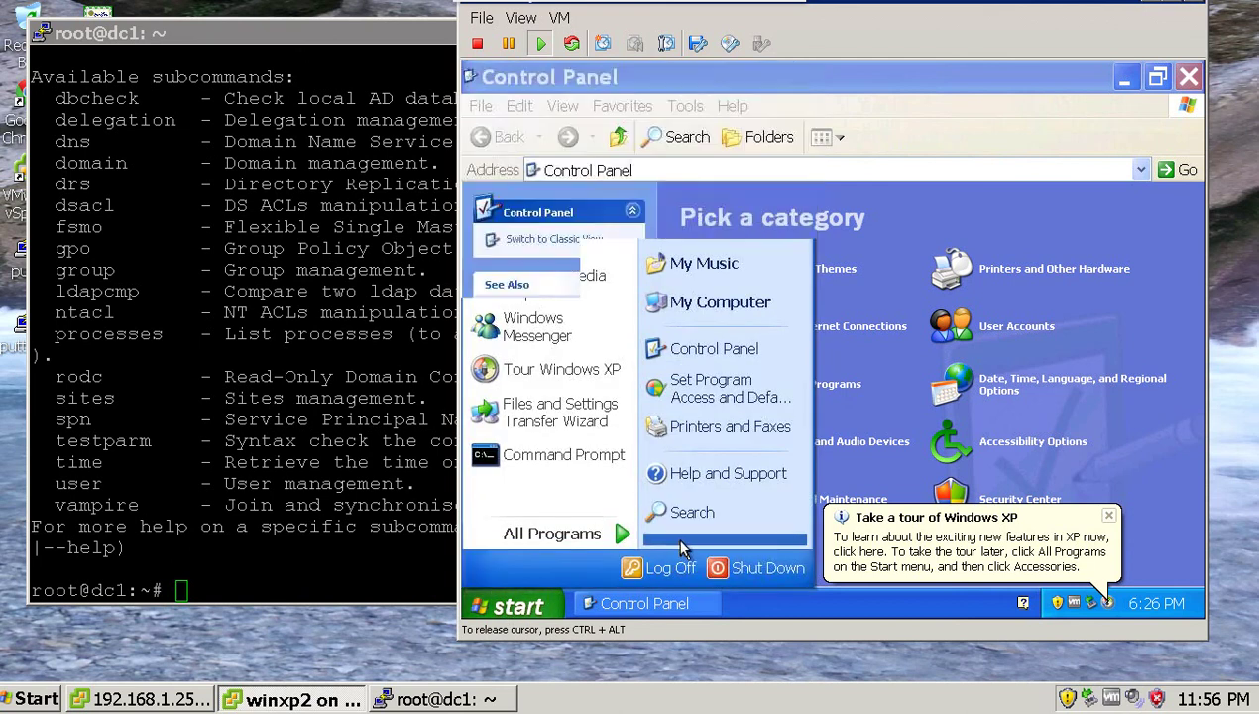
{"action": "type", "text": "g"}
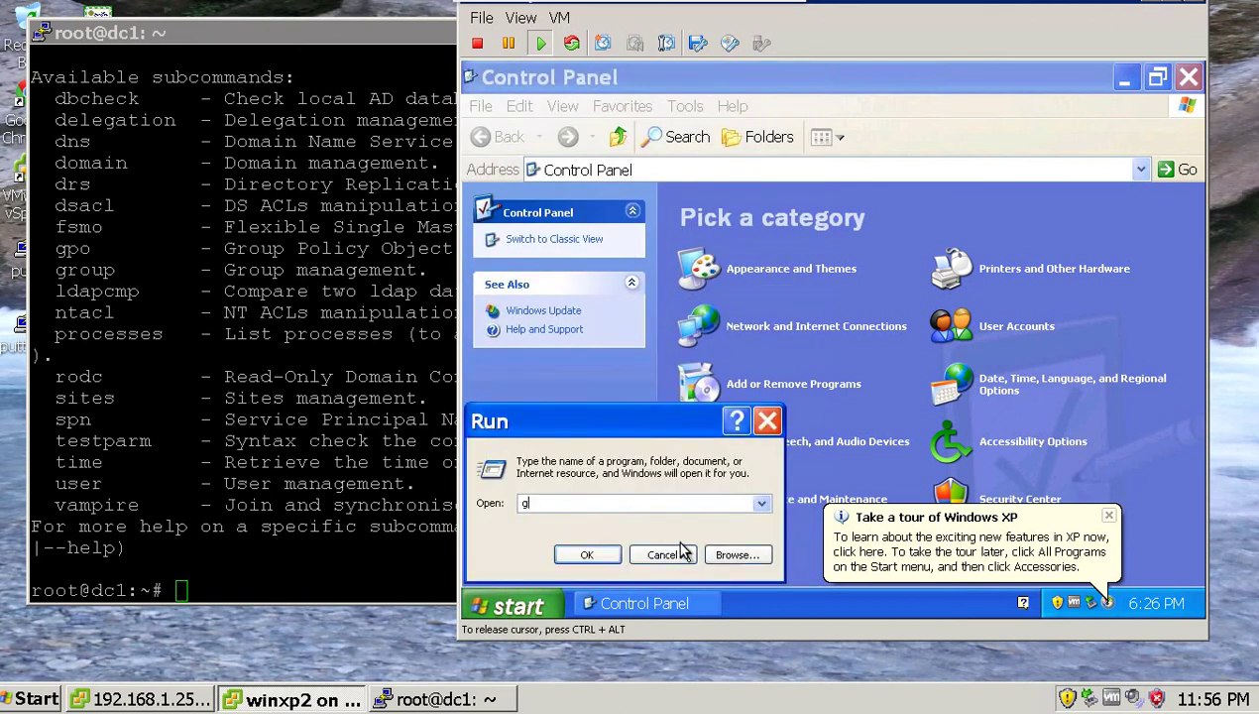
{"action": "type", "text": "pedit.msc"}
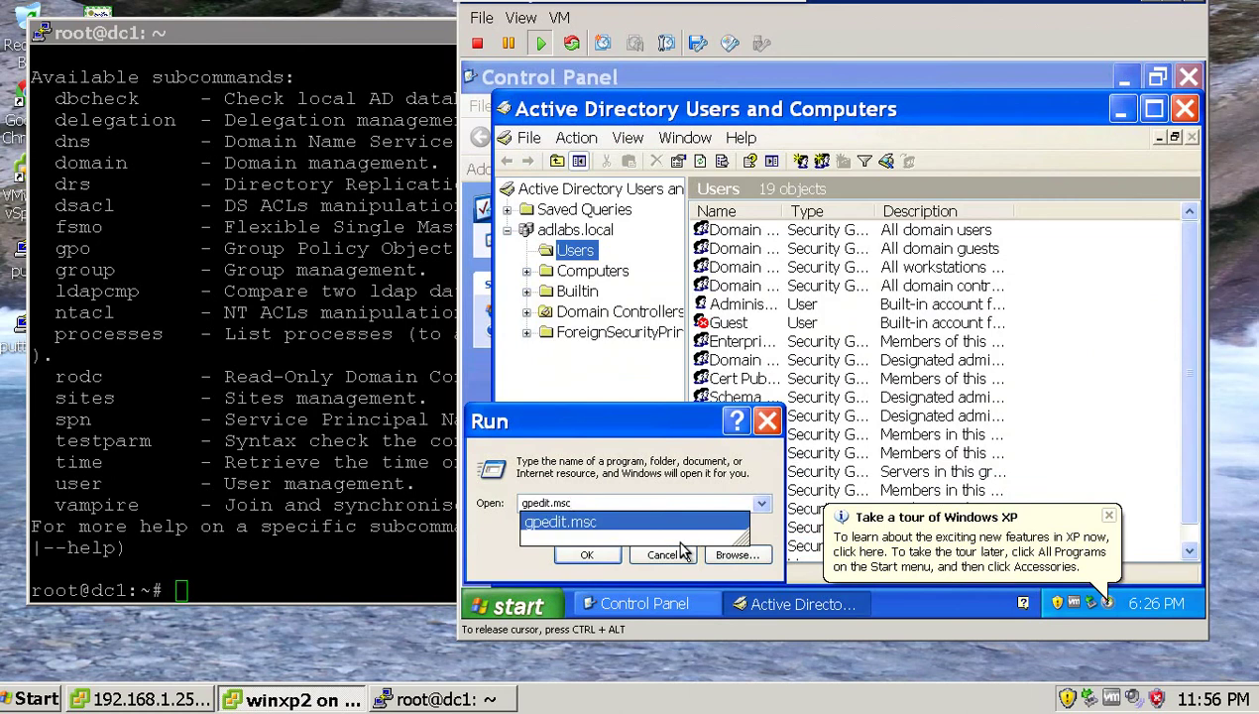
{"action": "key", "text": "Return"}
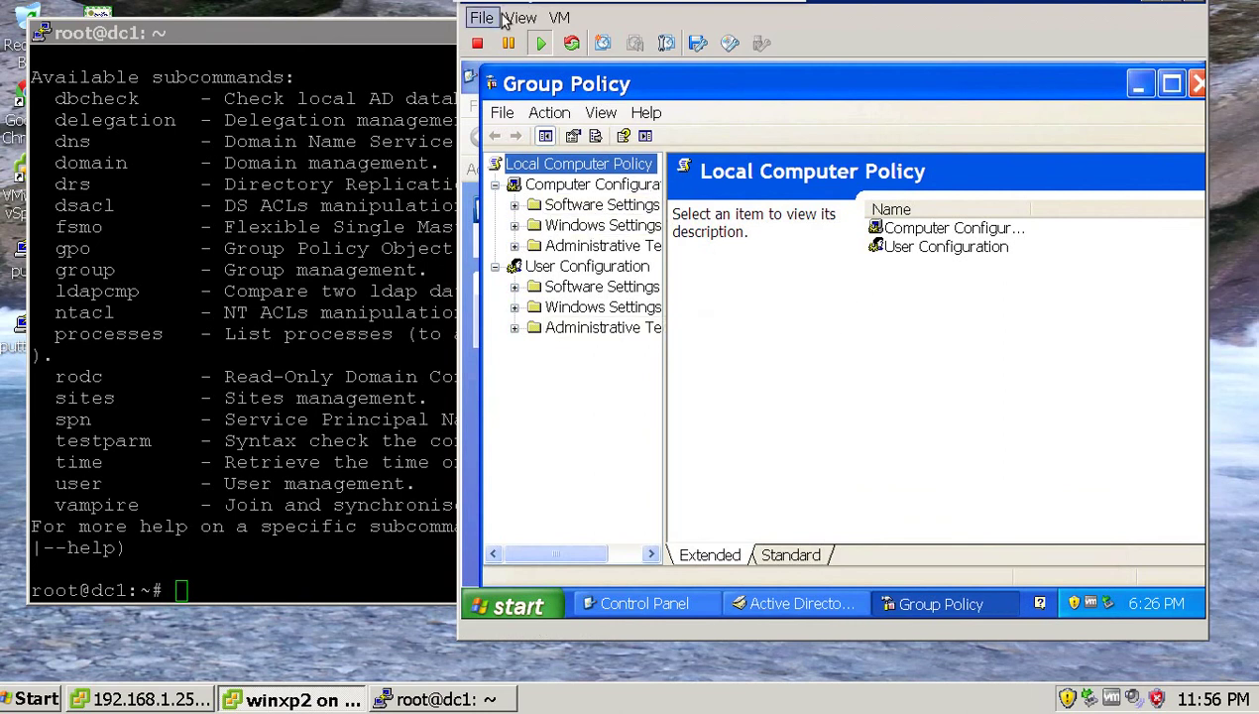
Put the VM console in full screen, then move and enlarge the Group Policy window.
{"action": "left_click", "coordinate": [559, 20]}
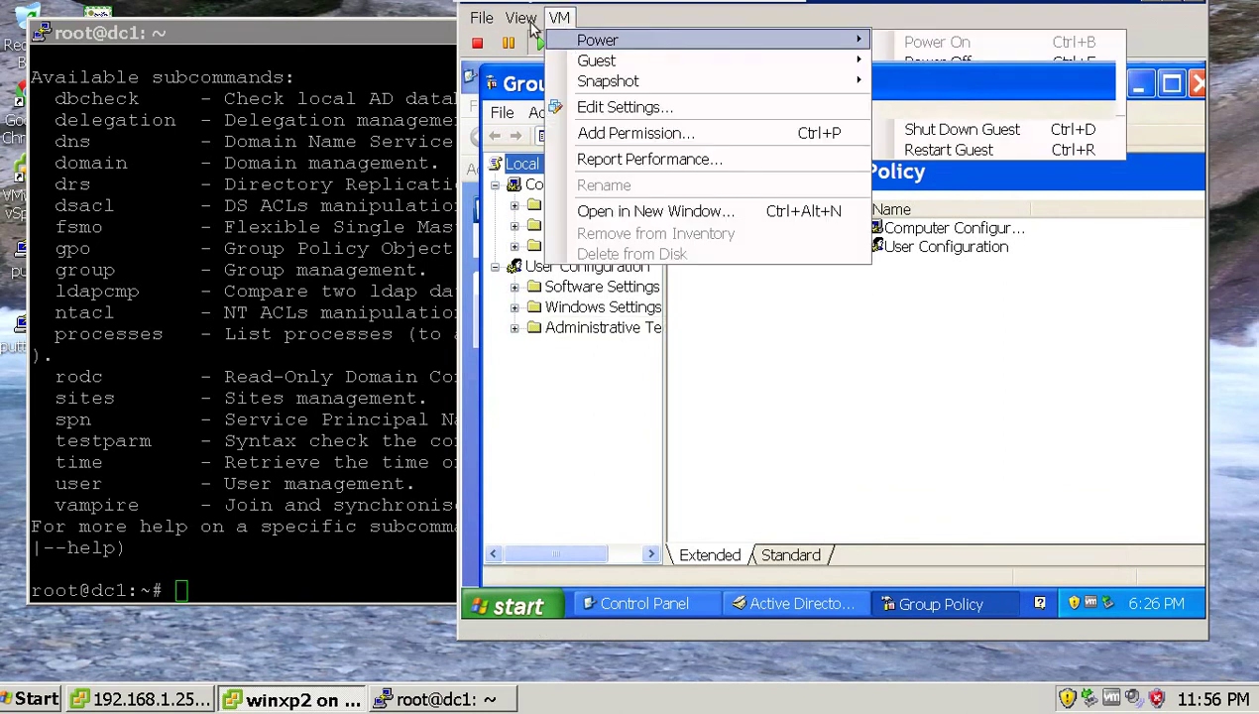
{"action": "mouse_move", "coordinate": [523, 26]}
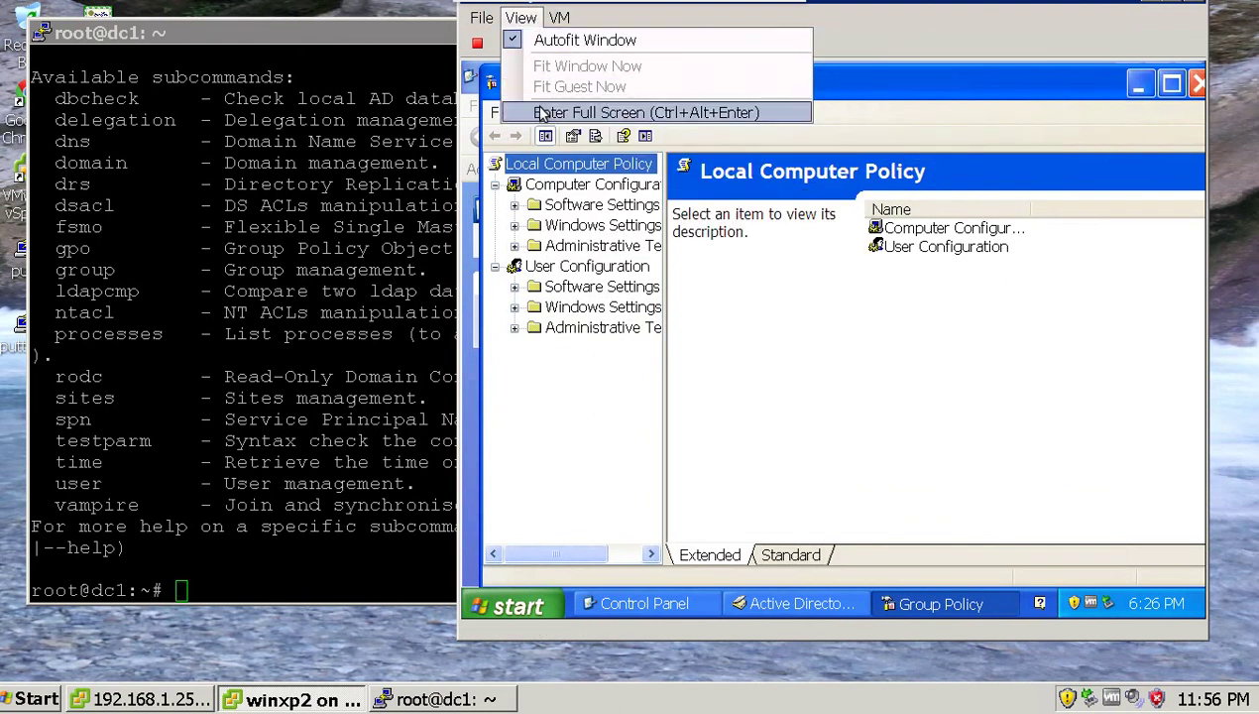
{"action": "left_click", "coordinate": [595, 112]}
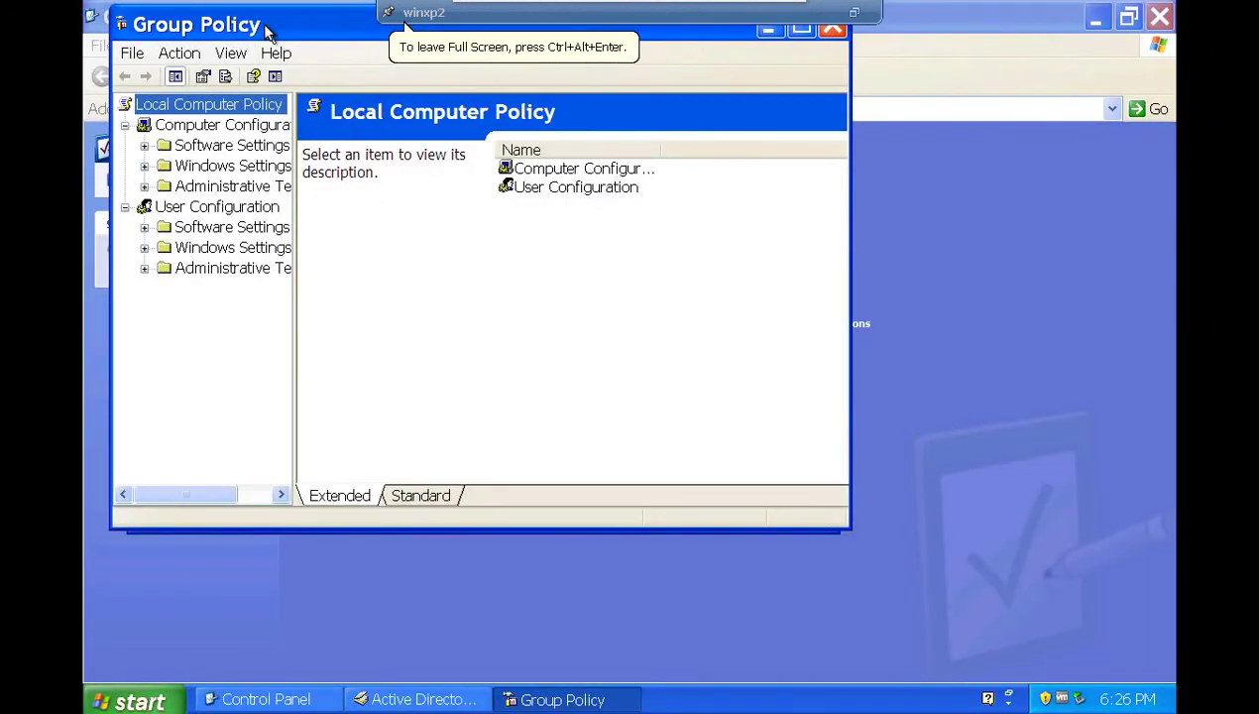
{"action": "left_click_drag", "start_coordinate": [265, 32], "coordinate": [473, 98]}
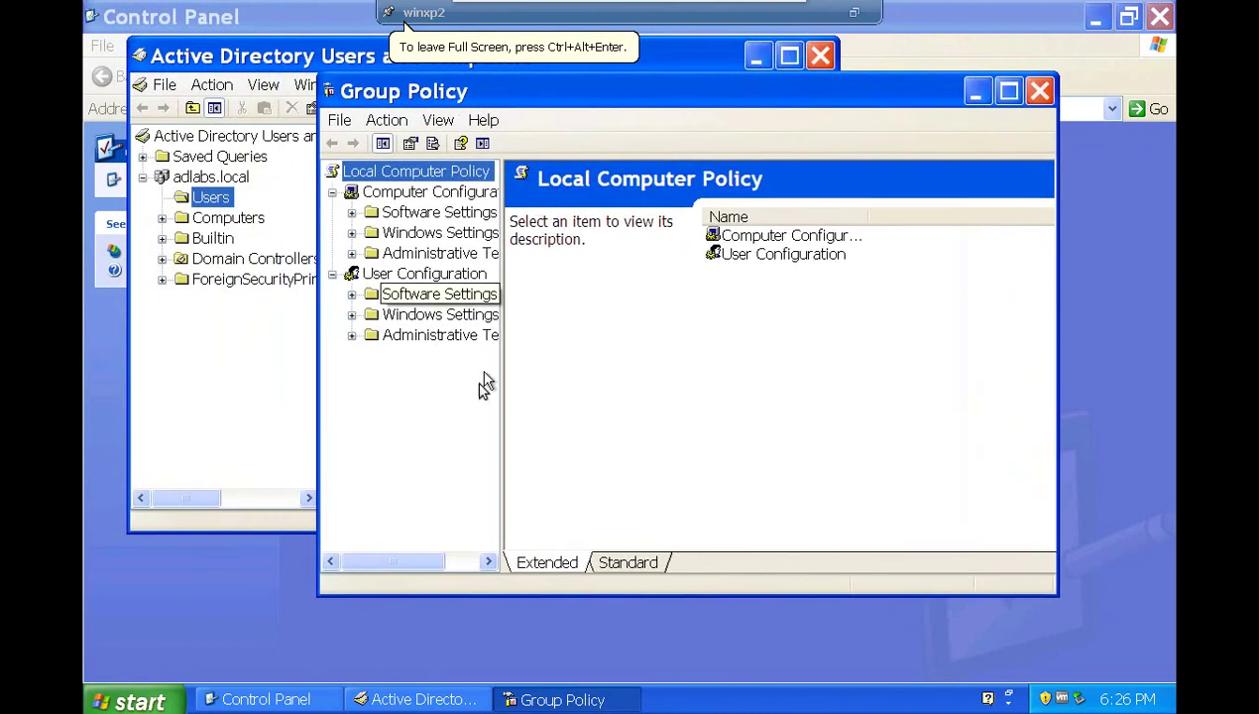
{"action": "left_click_drag", "start_coordinate": [508, 595], "coordinate": [530, 659]}
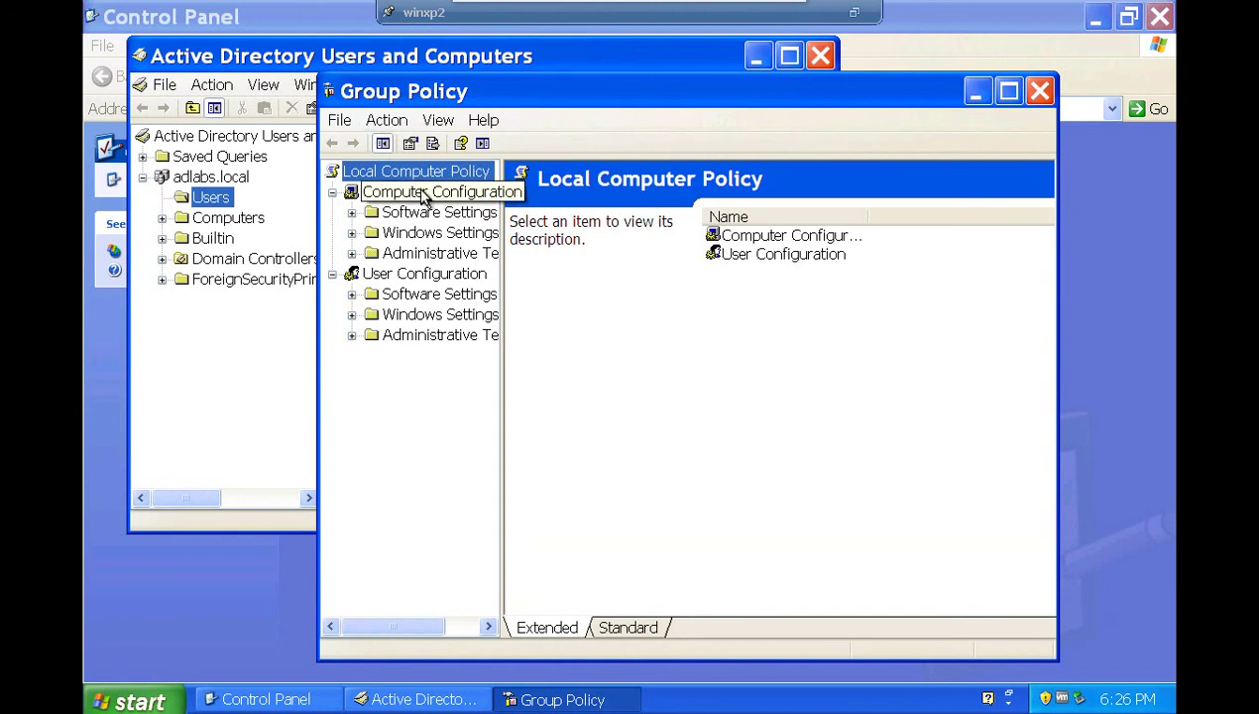
Expand Computer Configuration > Windows Settings and open Security Settings.
{"action": "left_click", "coordinate": [423, 277]}
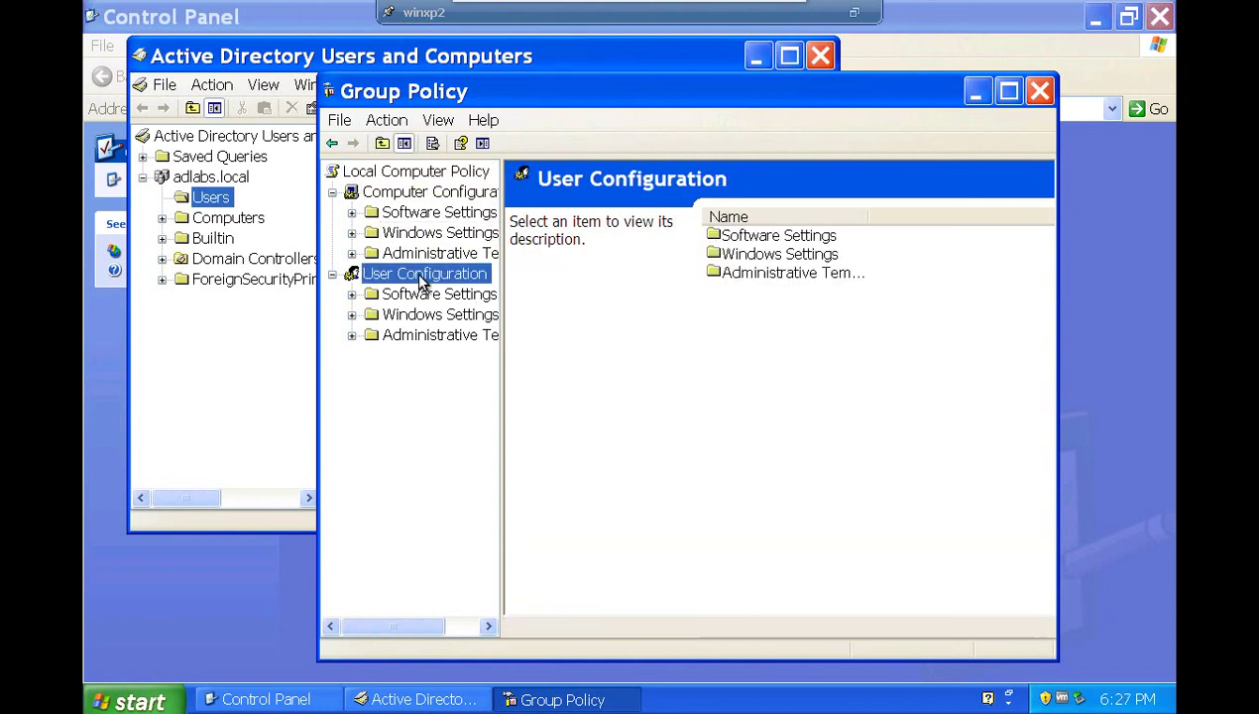
{"action": "left_click", "coordinate": [410, 195]}
{"action": "left_click", "coordinate": [409, 214]}
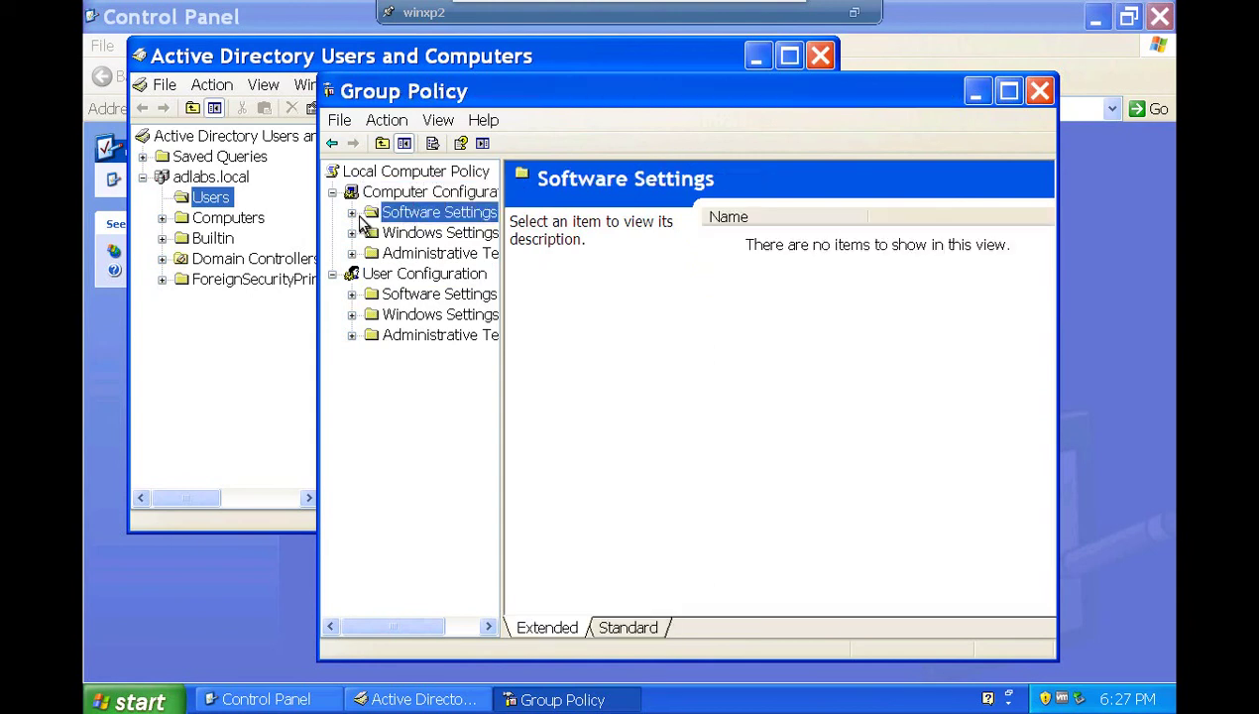
{"action": "left_click", "coordinate": [439, 233]}
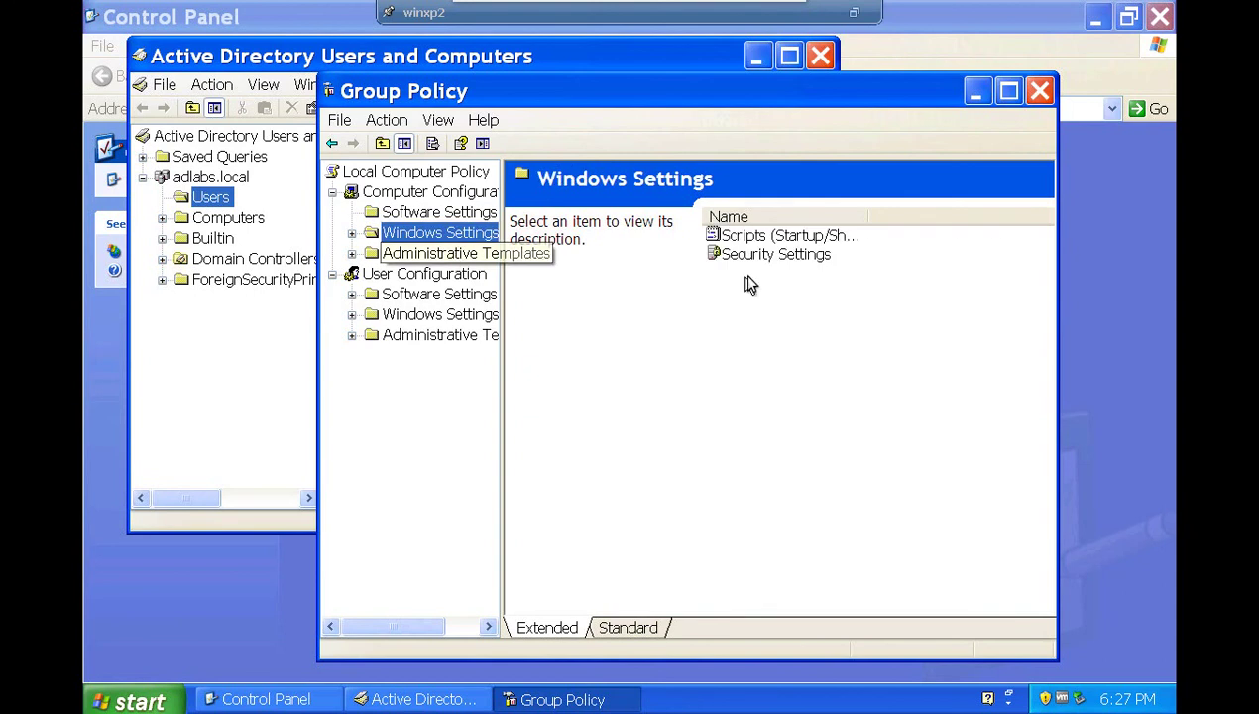
{"action": "double_click", "coordinate": [749, 238]}
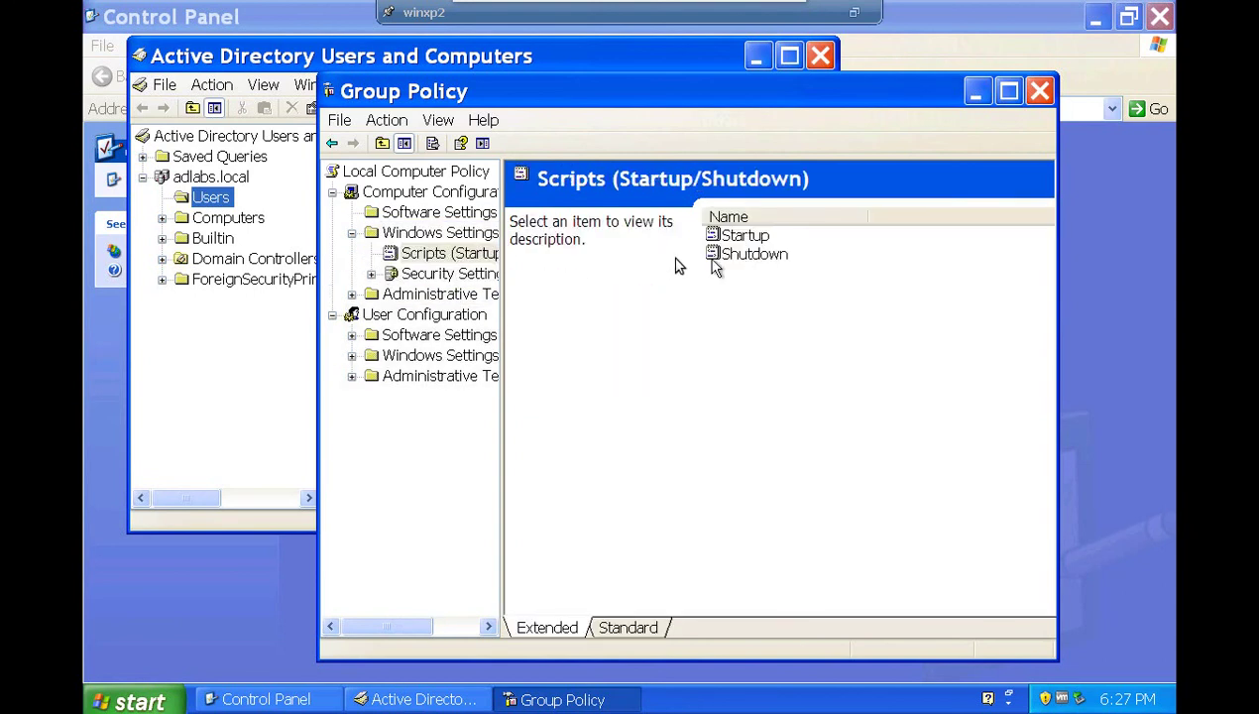
{"action": "double_click", "coordinate": [435, 276]}
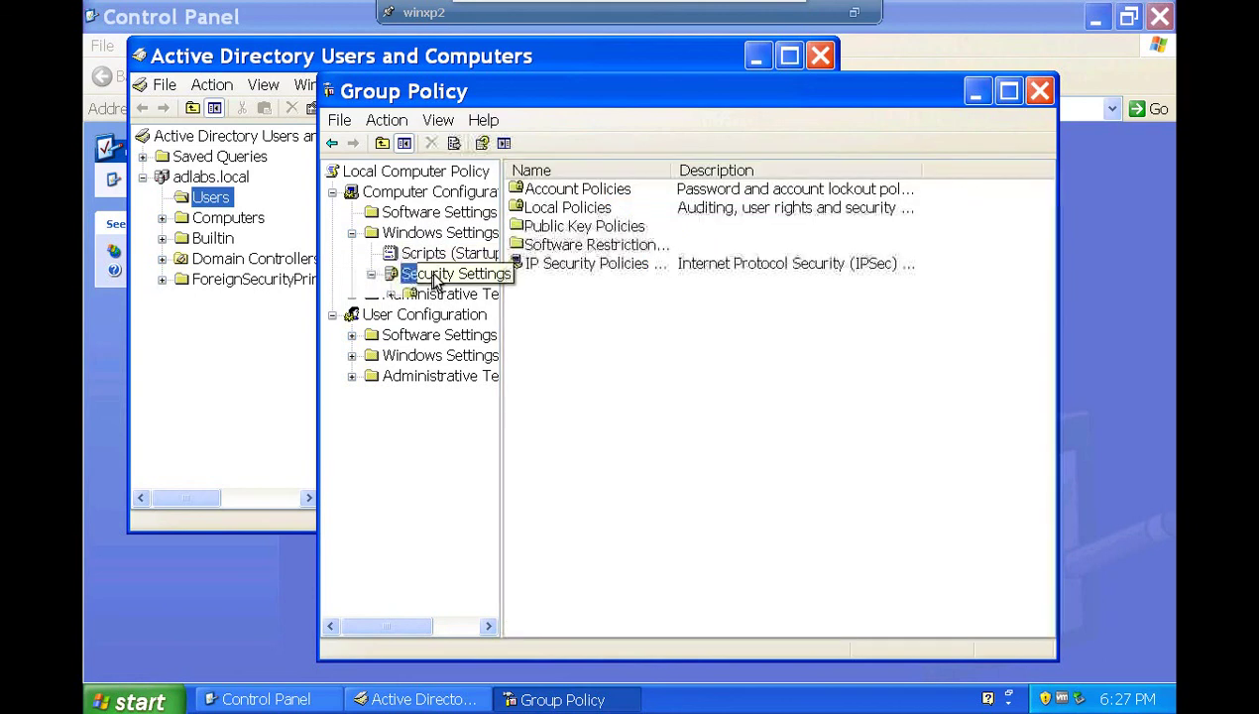
Browse the Account Lockout, Password, IP Security and Software Restriction policies.
{"action": "left_click", "coordinate": [605, 194]}
{"action": "double_click", "coordinate": [603, 194]}
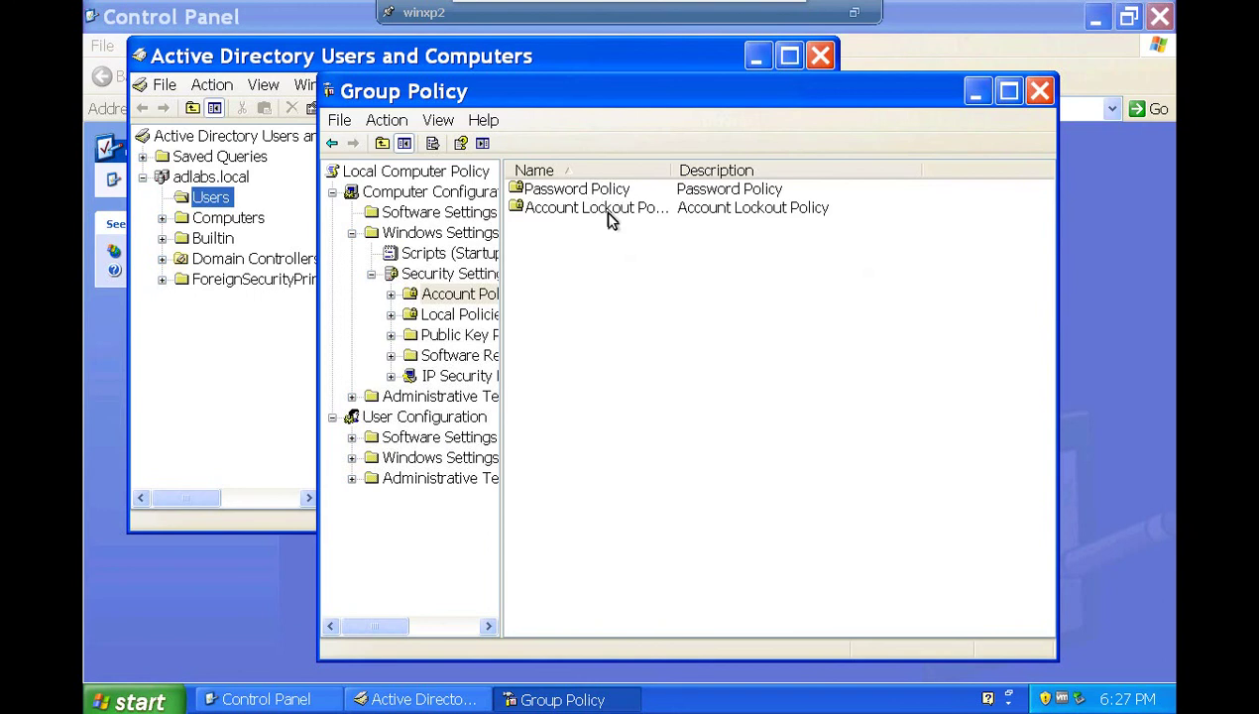
{"action": "double_click", "coordinate": [601, 207]}
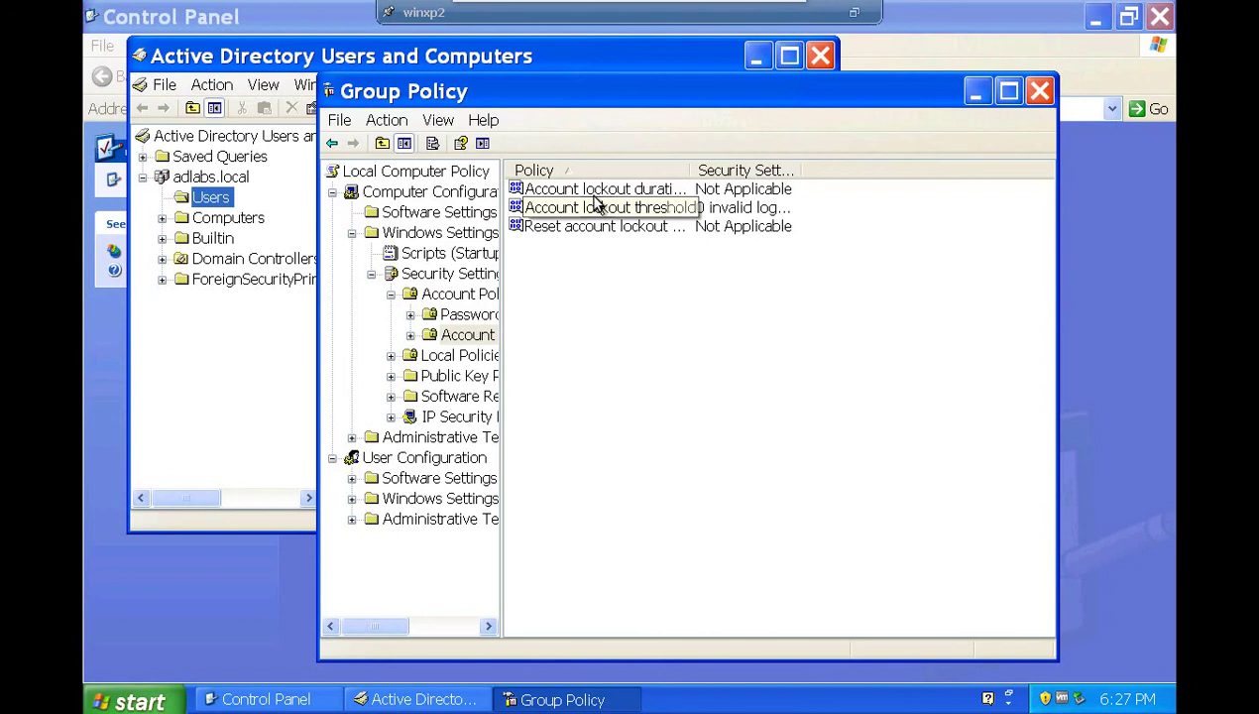
{"action": "left_click", "coordinate": [597, 197]}
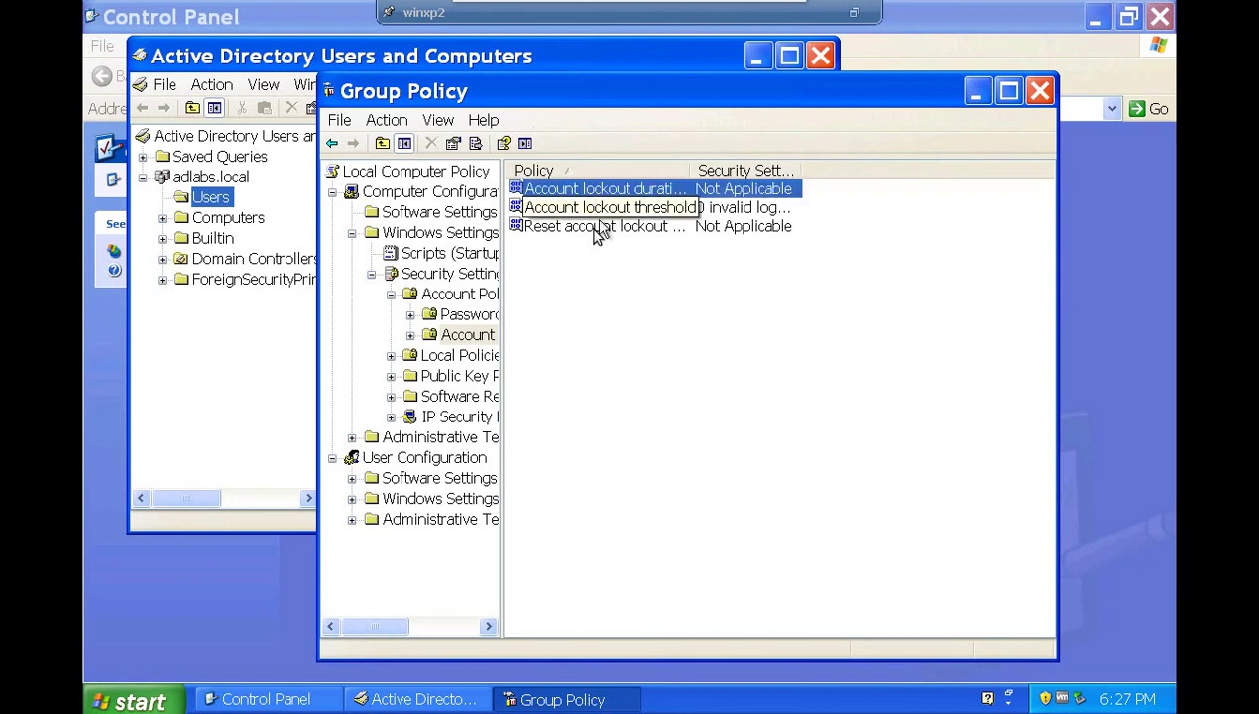
{"action": "left_click", "coordinate": [445, 317]}
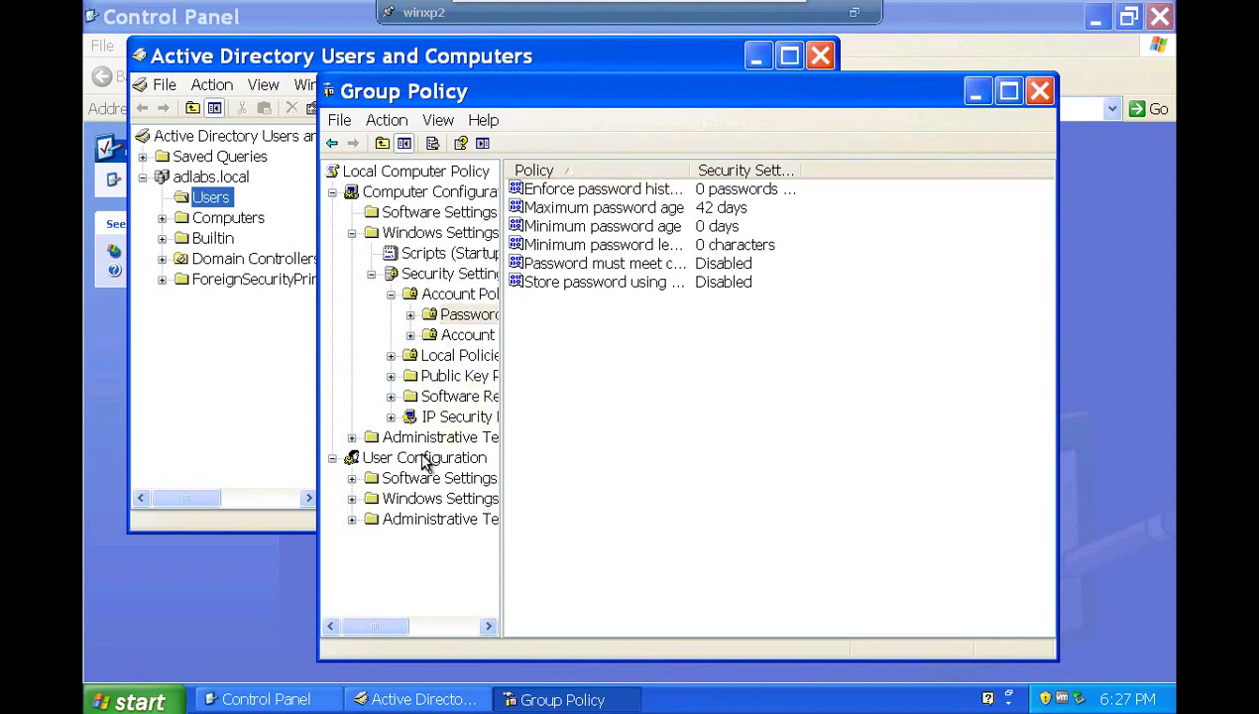
{"action": "left_click", "coordinate": [431, 419]}
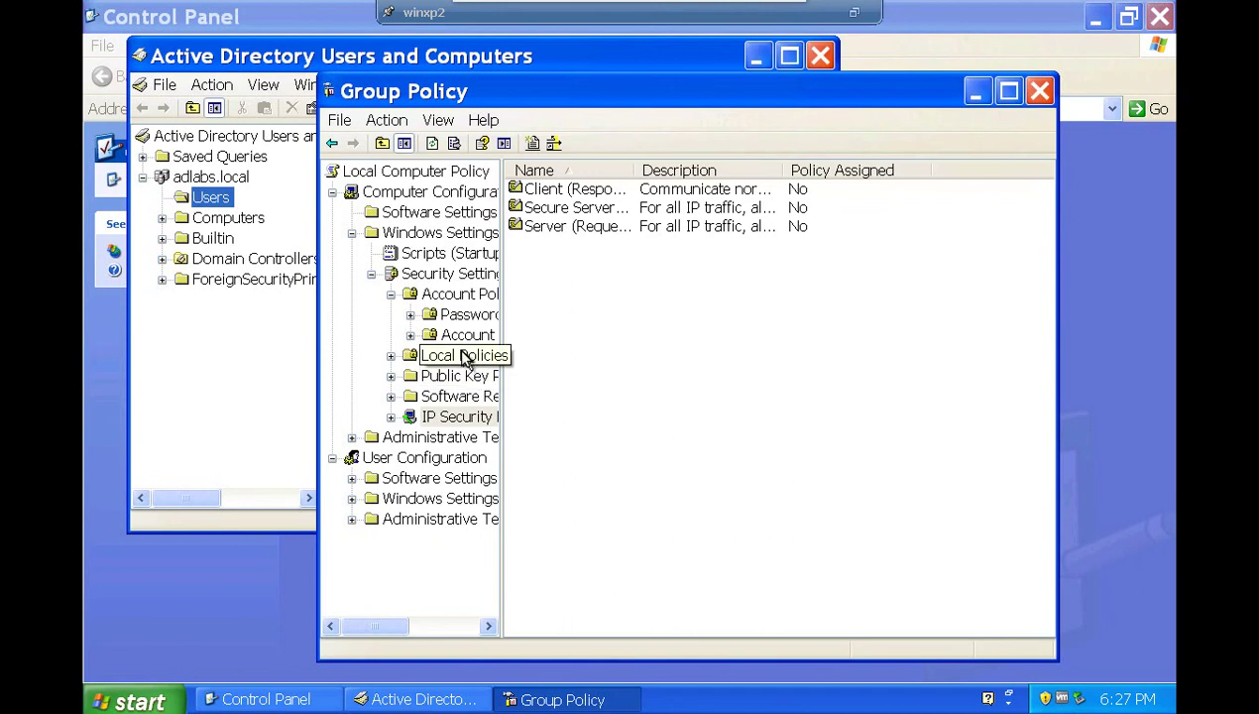
{"action": "left_click", "coordinate": [451, 398]}
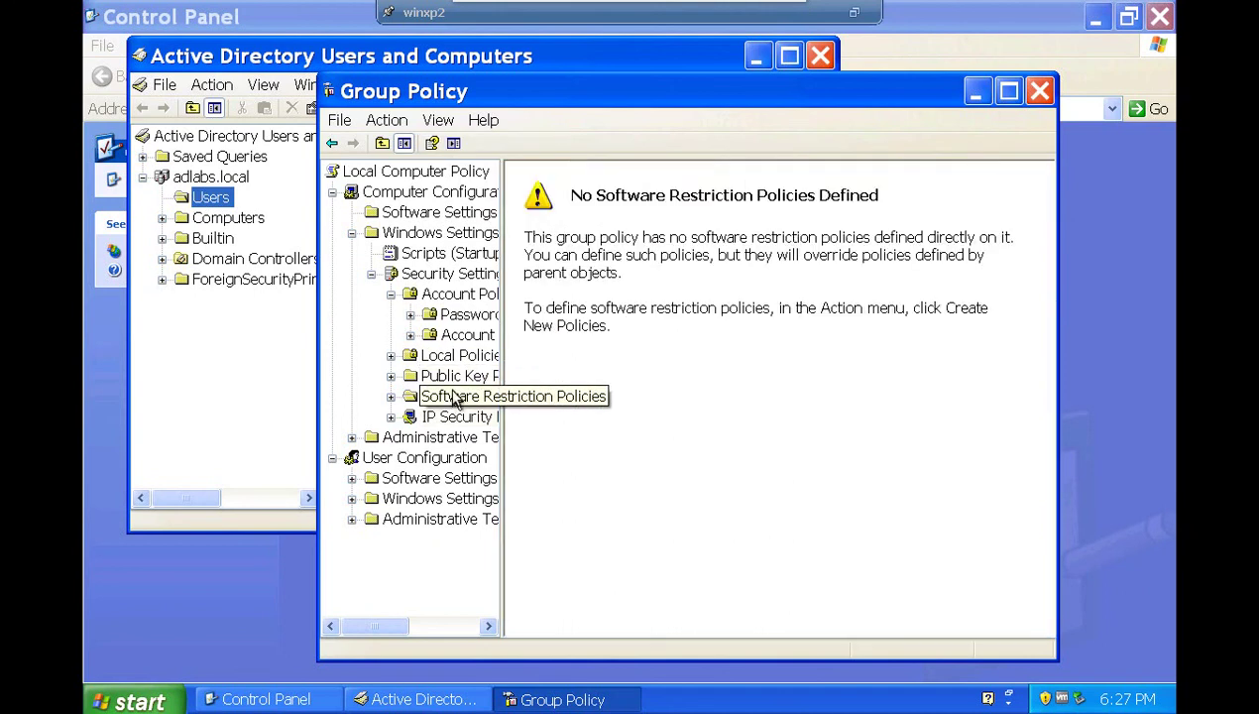
Browse User Configuration's Software Settings, Windows Settings and Administrative Templates, then close the editor.
{"action": "left_click", "coordinate": [420, 480]}
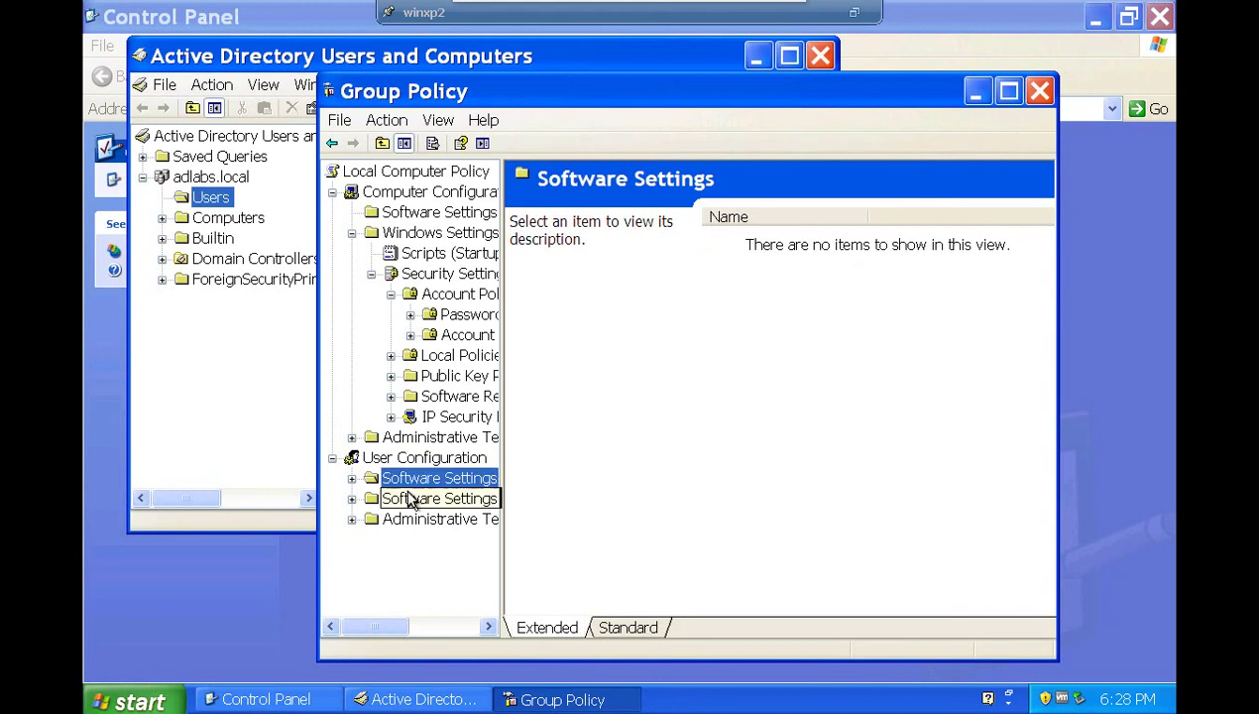
{"action": "left_click", "coordinate": [412, 502]}
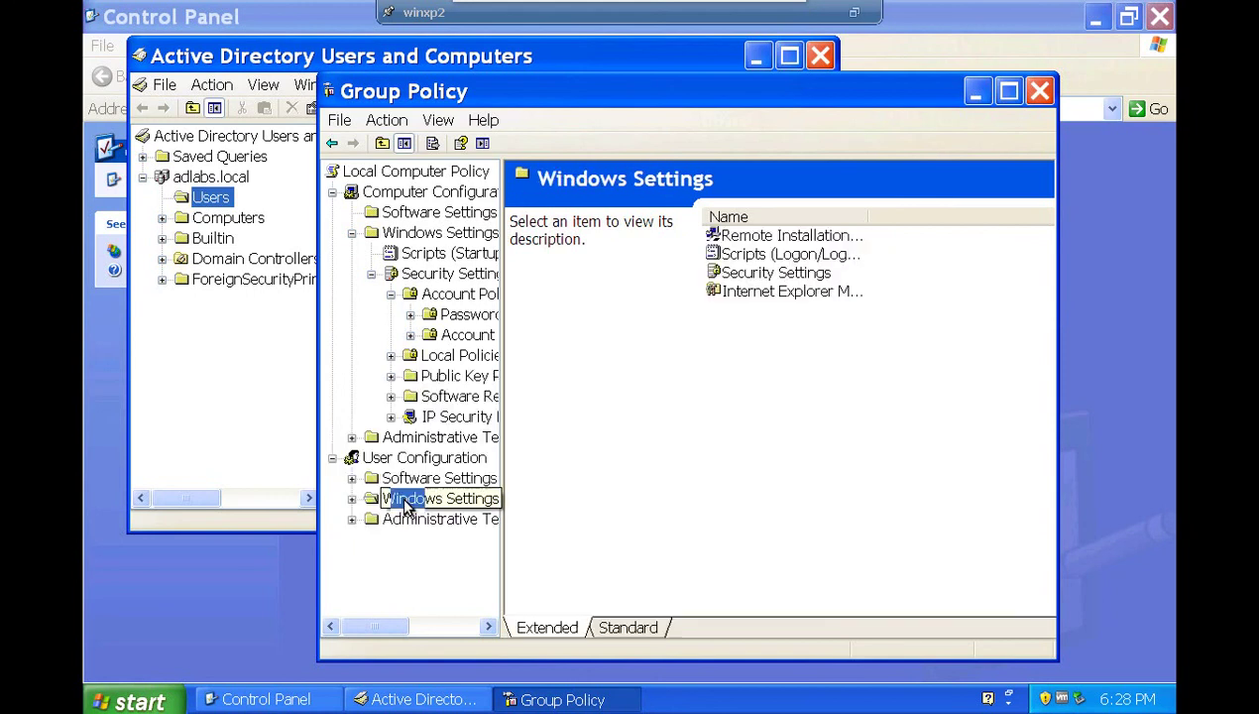
{"action": "left_click", "coordinate": [765, 275]}
{"action": "double_click", "coordinate": [764, 278]}
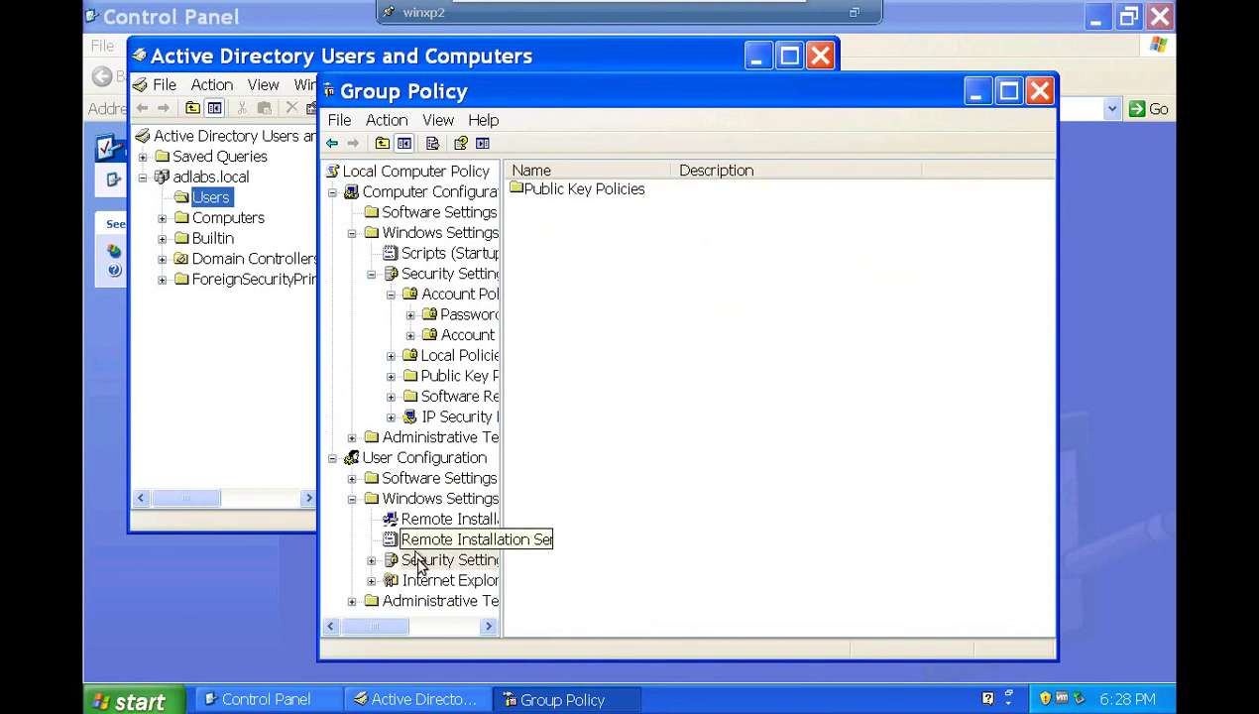
{"action": "left_click", "coordinate": [426, 583]}
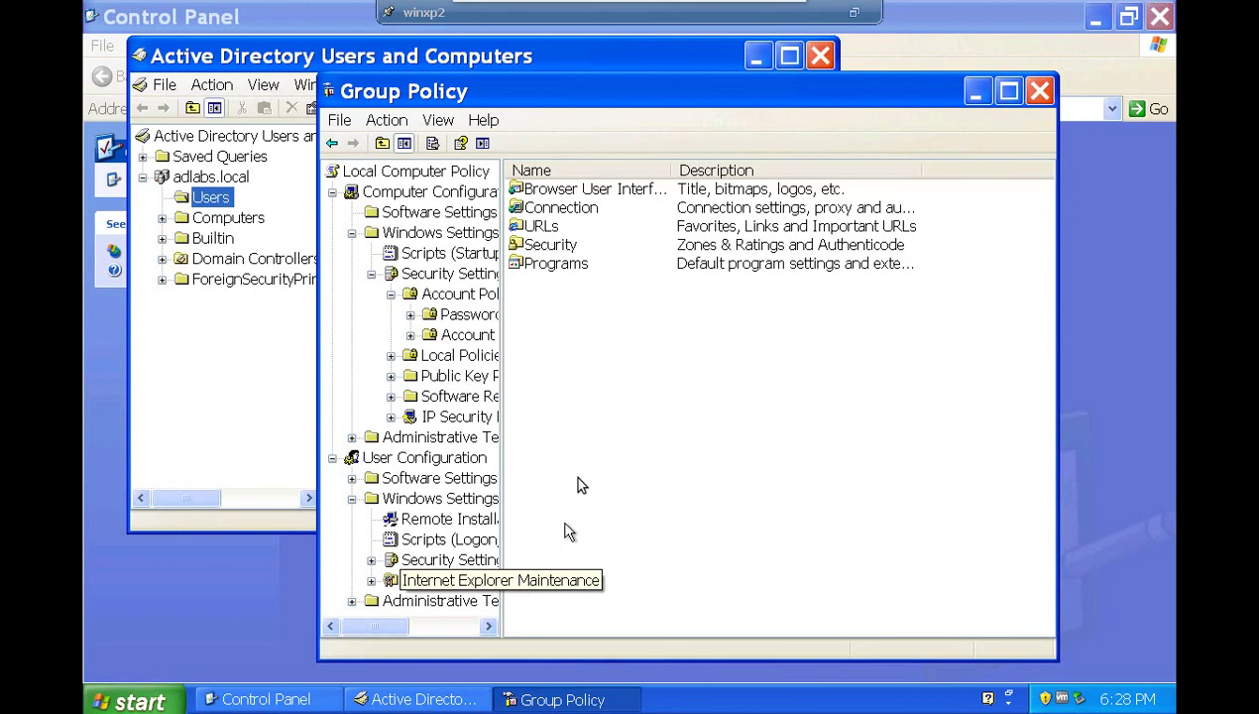
{"action": "left_click", "coordinate": [412, 603]}
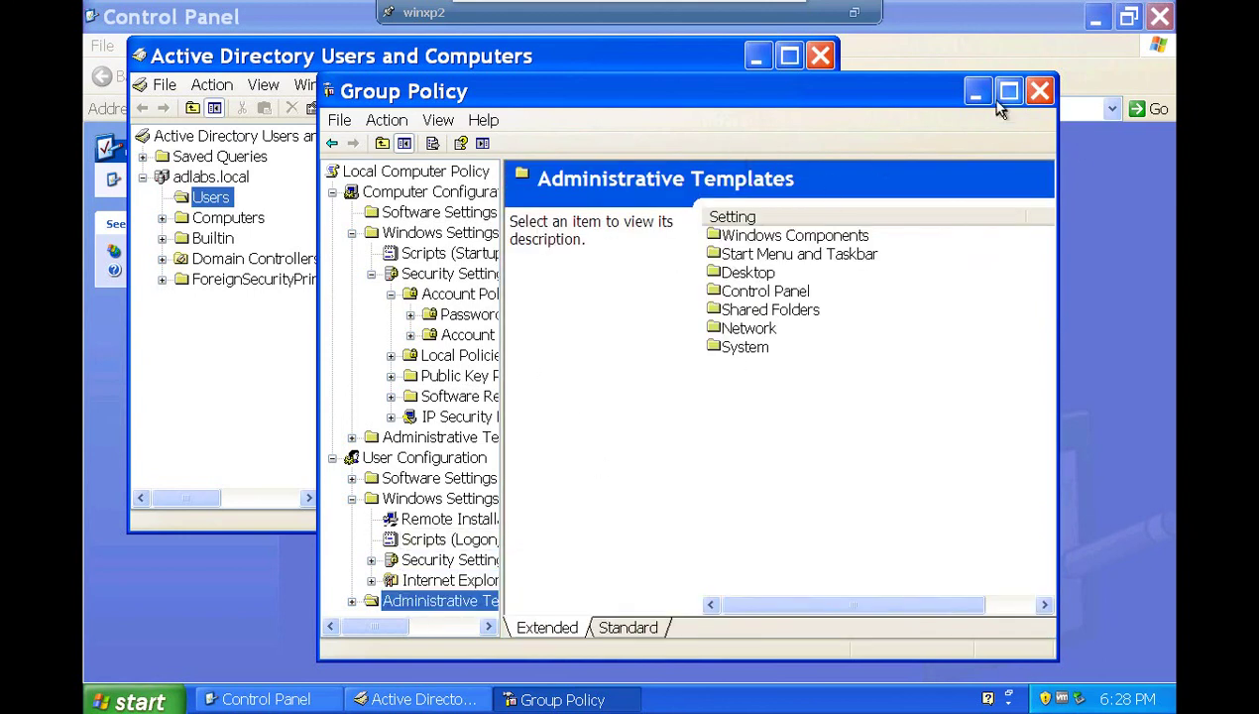
{"action": "left_click", "coordinate": [1036, 99]}
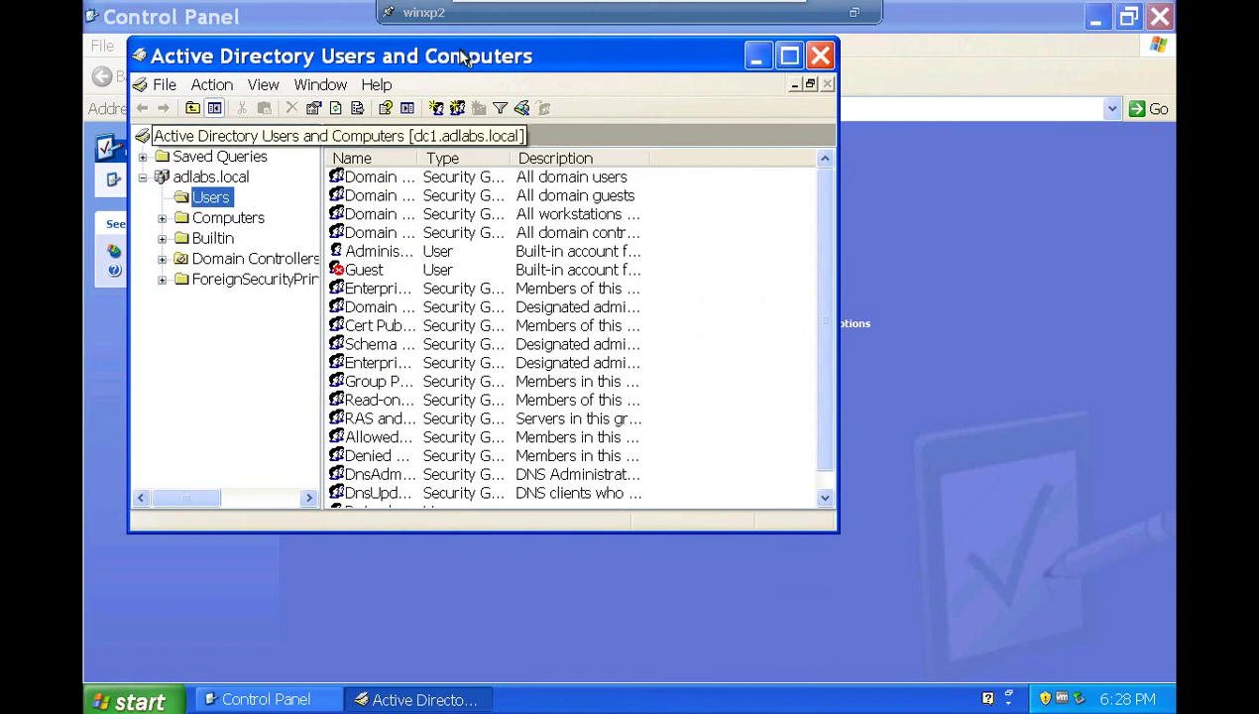
Delete the newly created domain user from the Users container, confirming with Yes.
{"action": "left_click_drag", "start_coordinate": [824, 367], "coordinate": [831, 386]}
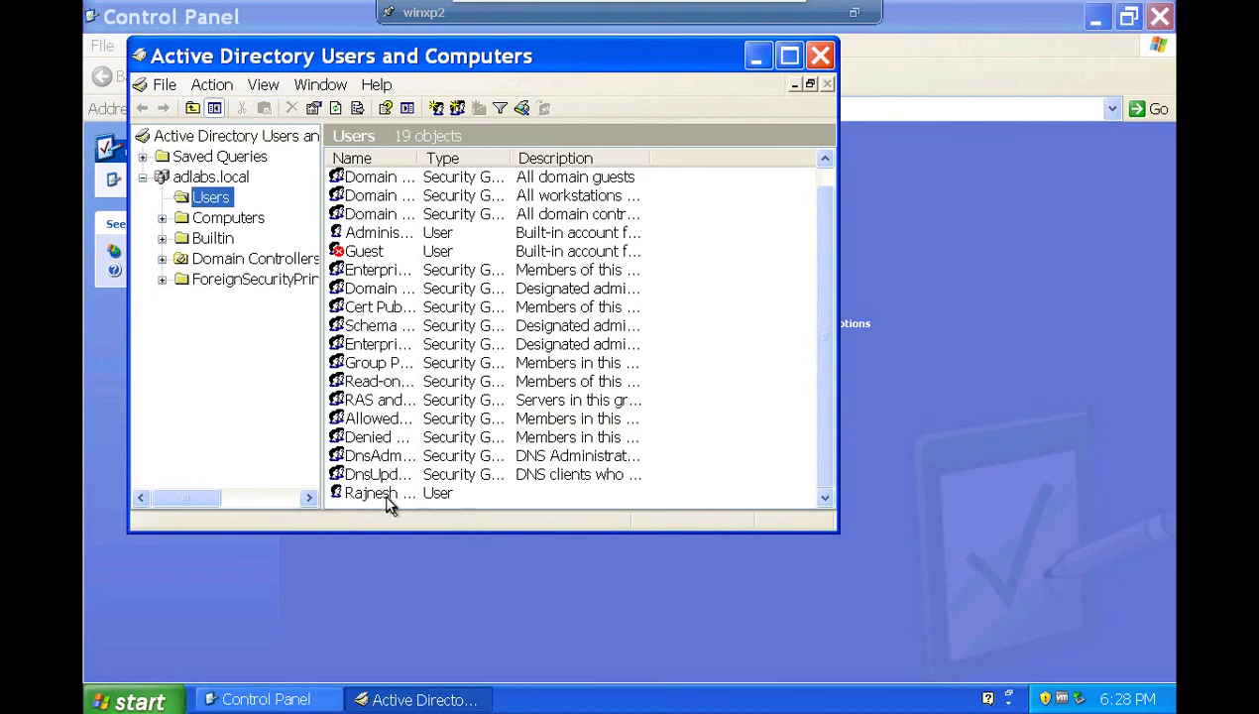
{"action": "left_click", "coordinate": [385, 499]}
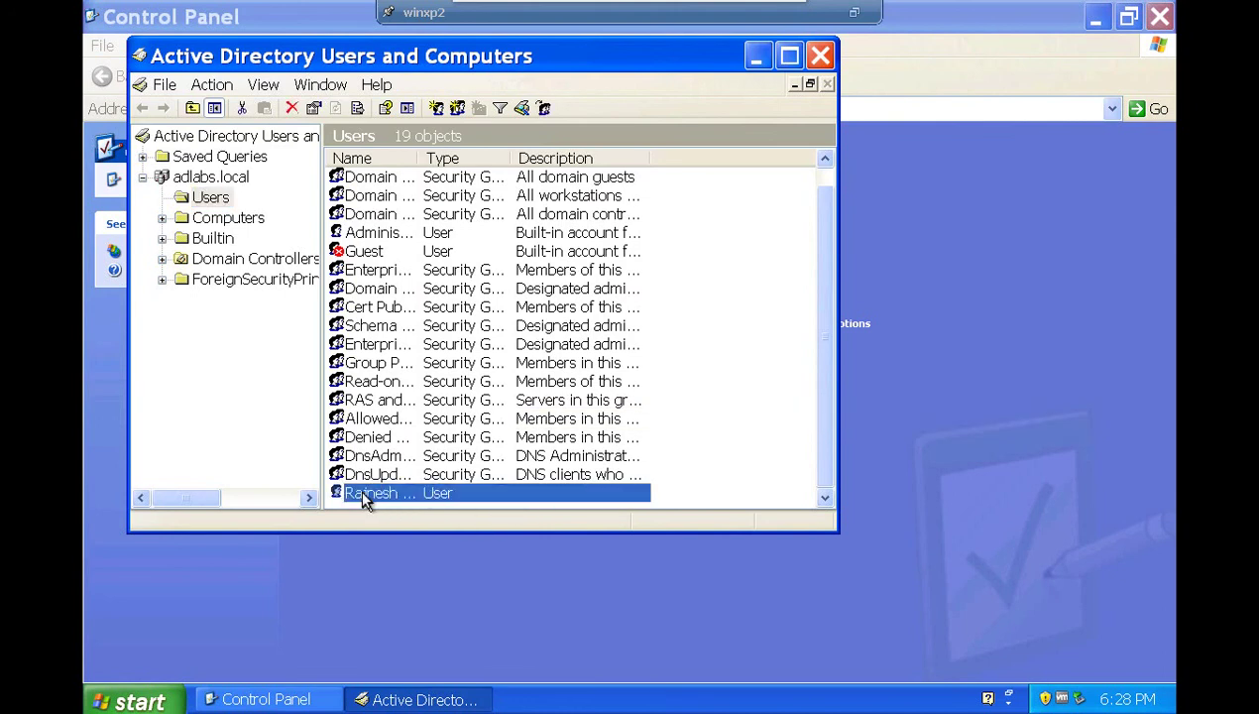
{"action": "left_click", "coordinate": [366, 496]}
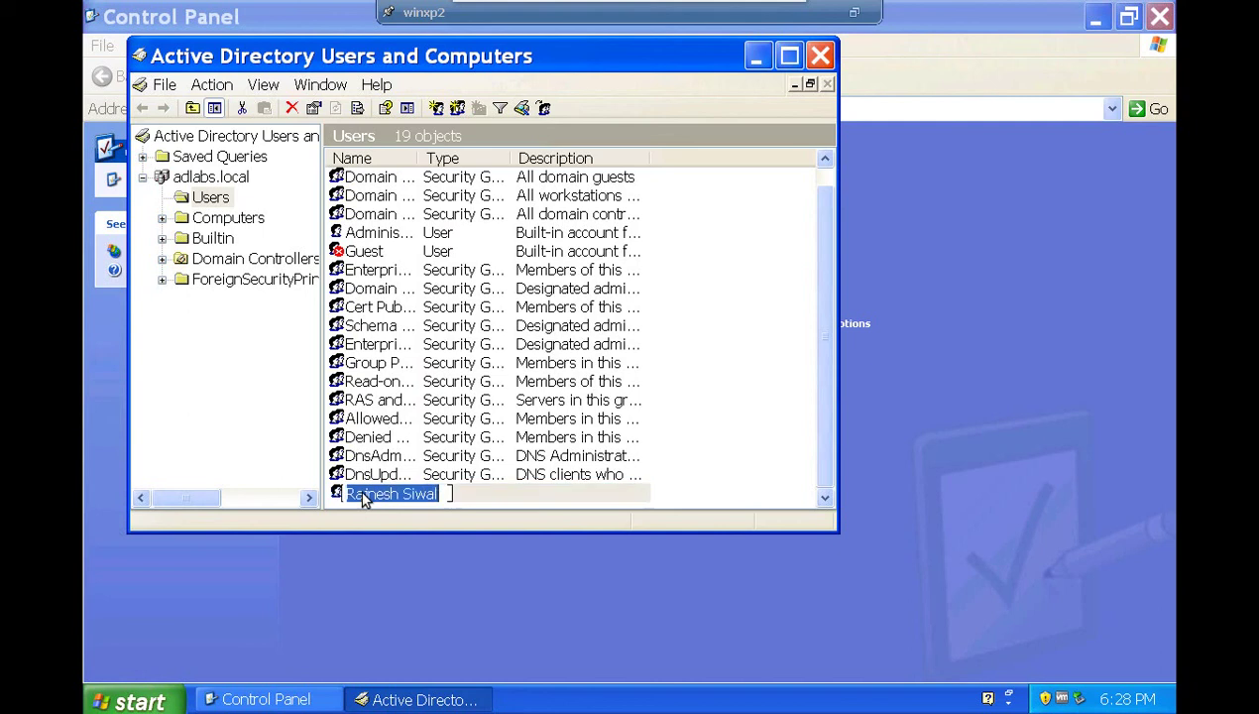
{"action": "key", "text": "Escape"}
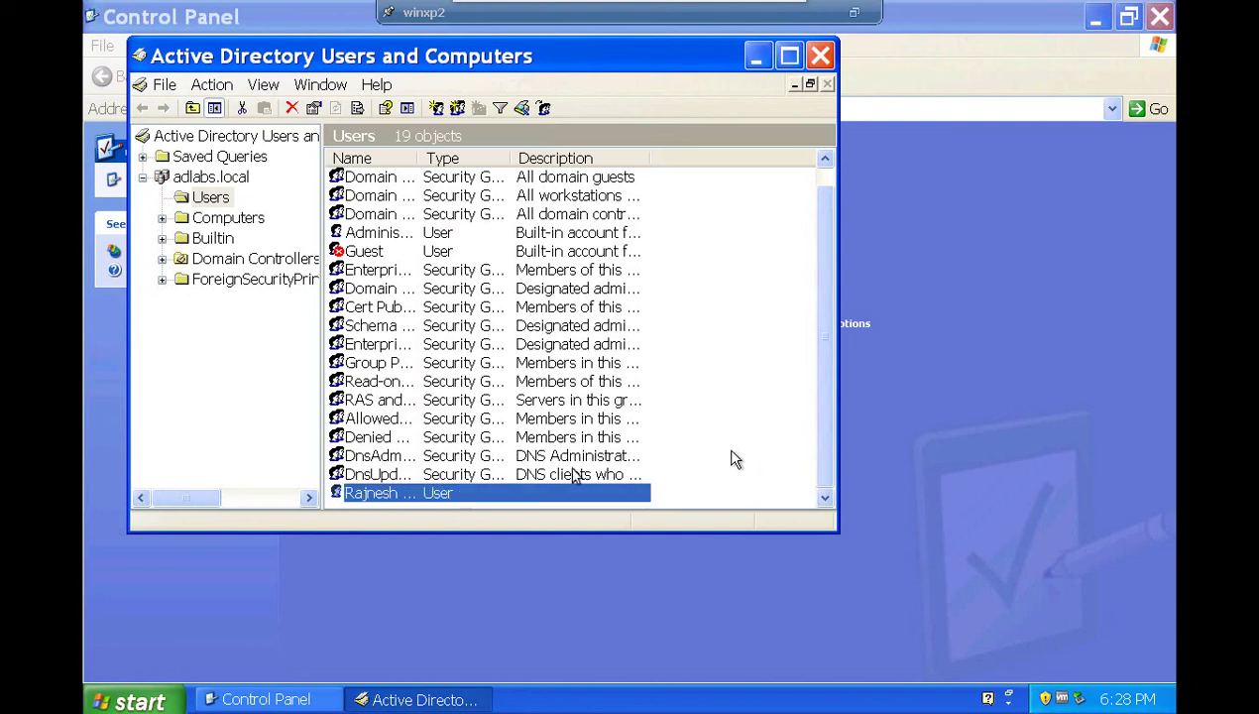
{"action": "right_click", "coordinate": [357, 490]}
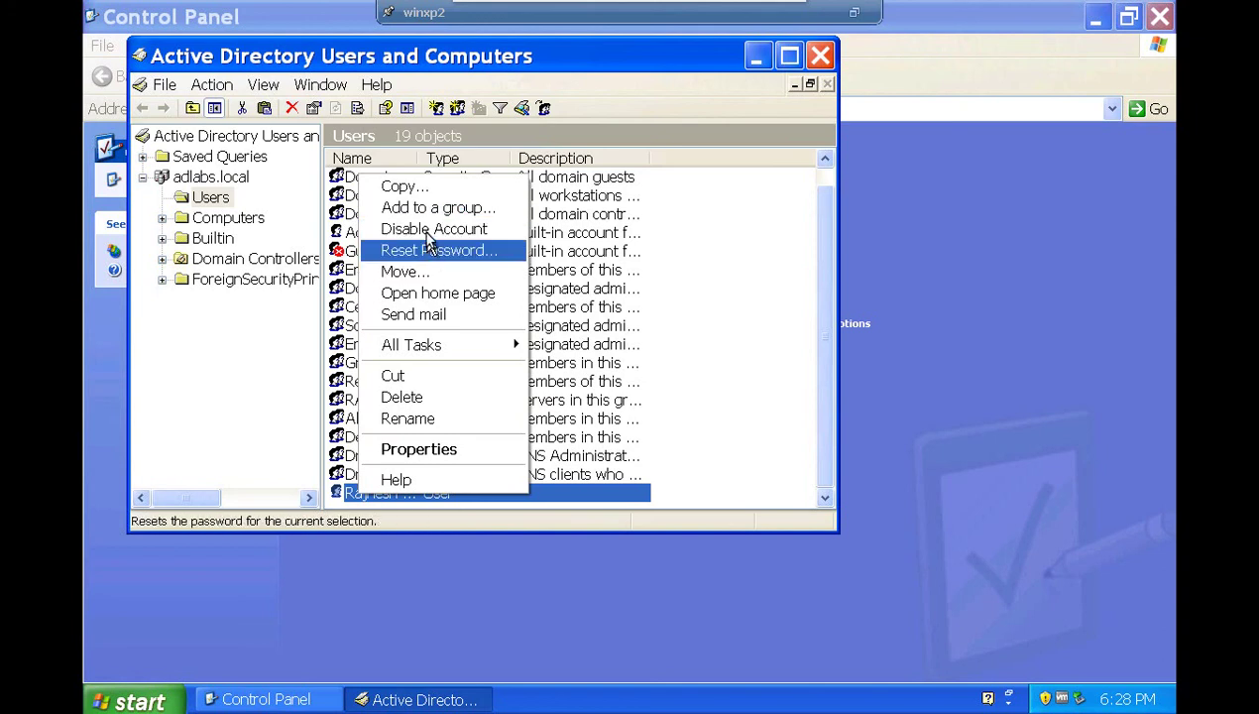
{"action": "left_click", "coordinate": [410, 398]}
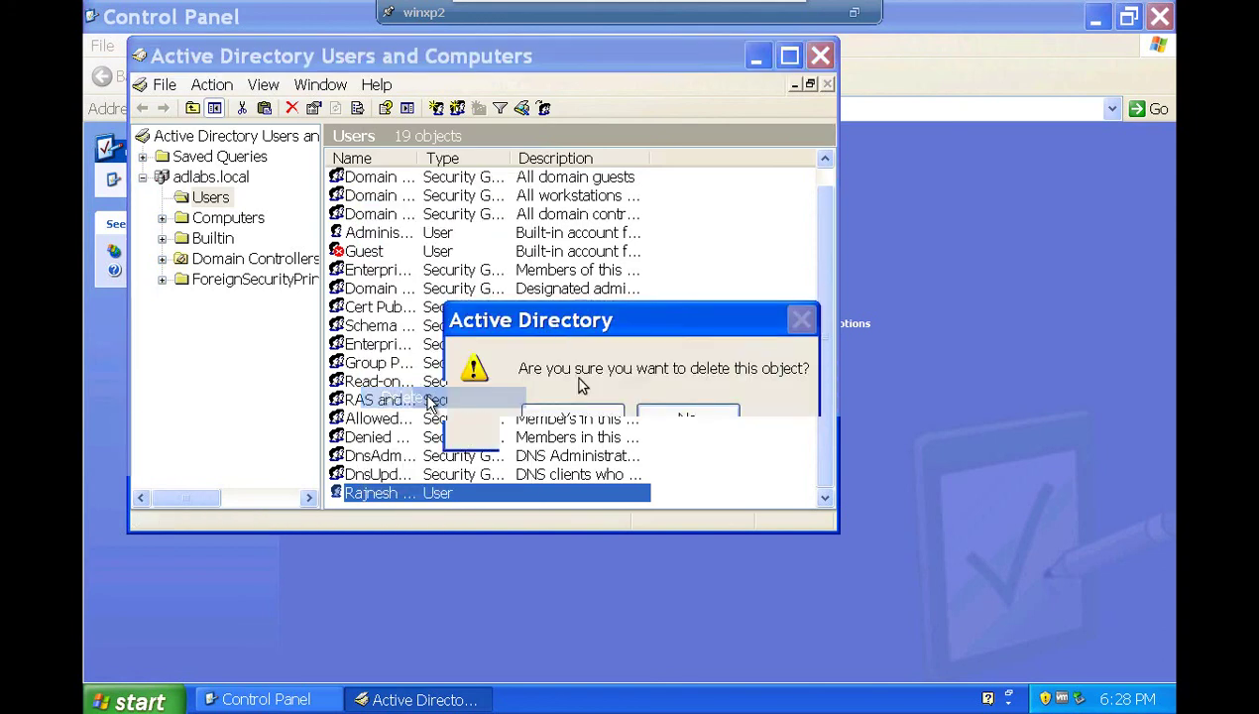
{"action": "left_click", "coordinate": [591, 419]}
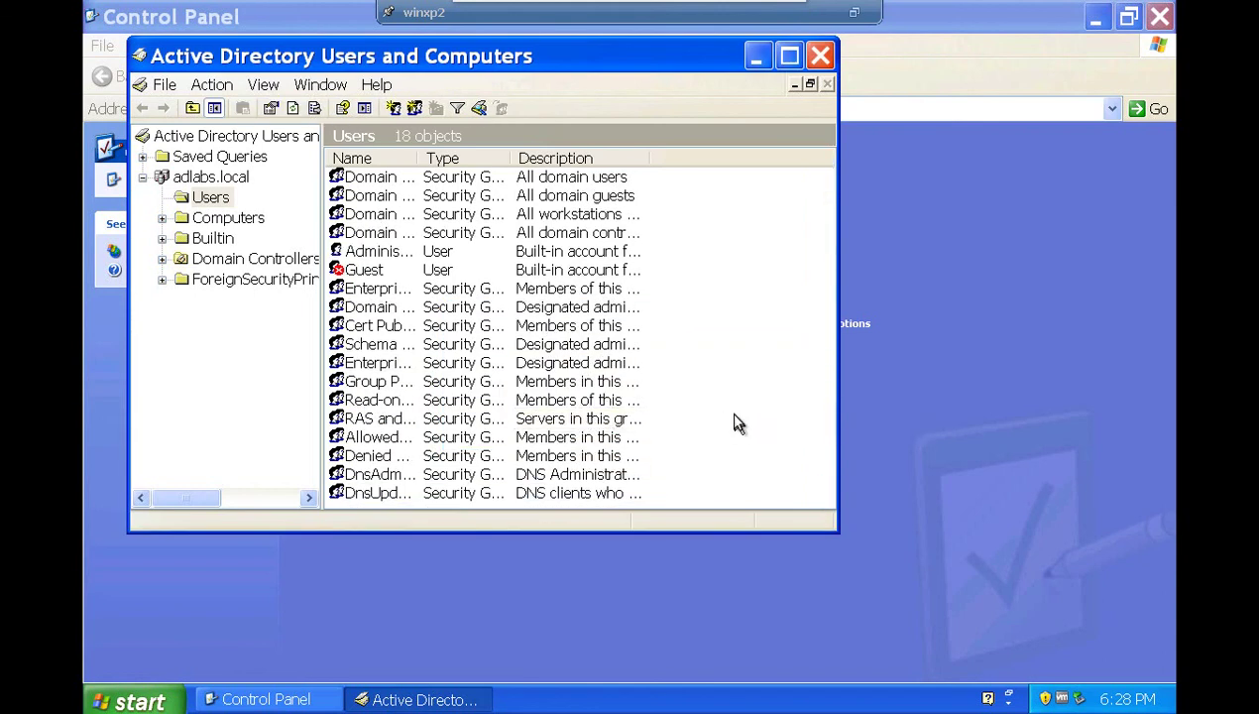
Start a new user in Users, entering the user's first name, last name and logon name.
{"action": "right_click", "coordinate": [744, 416]}
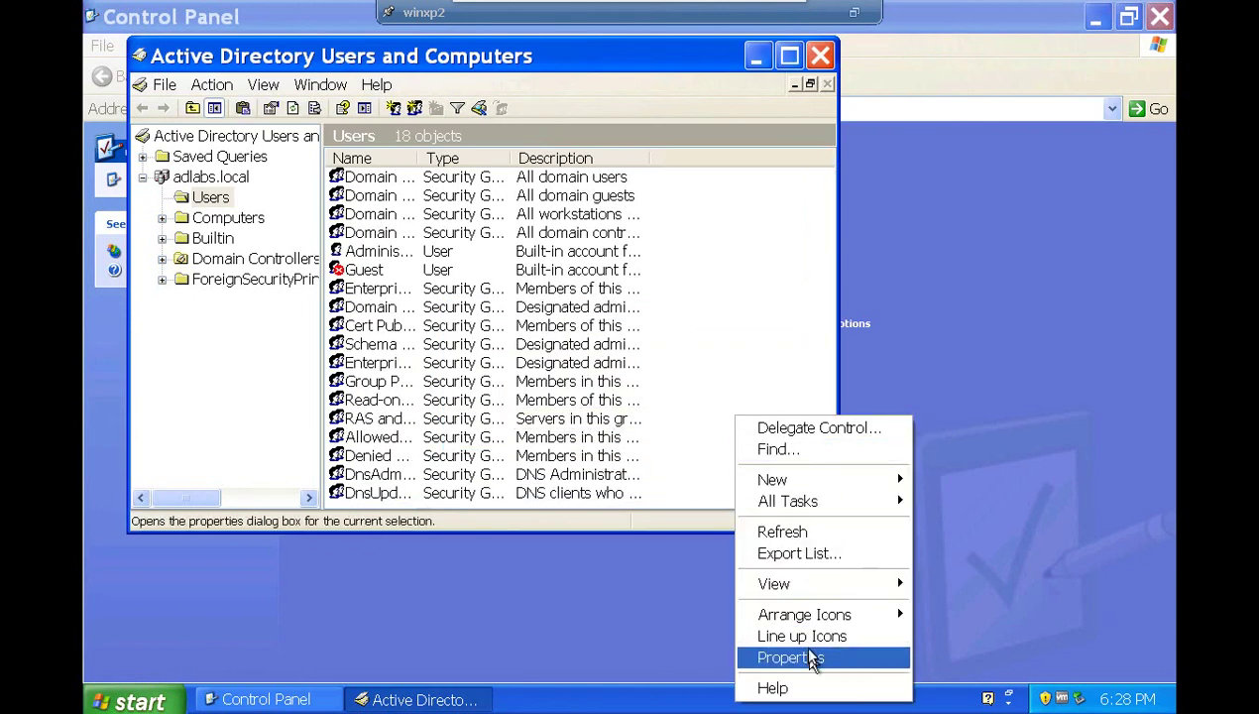
{"action": "mouse_move", "coordinate": [804, 482]}
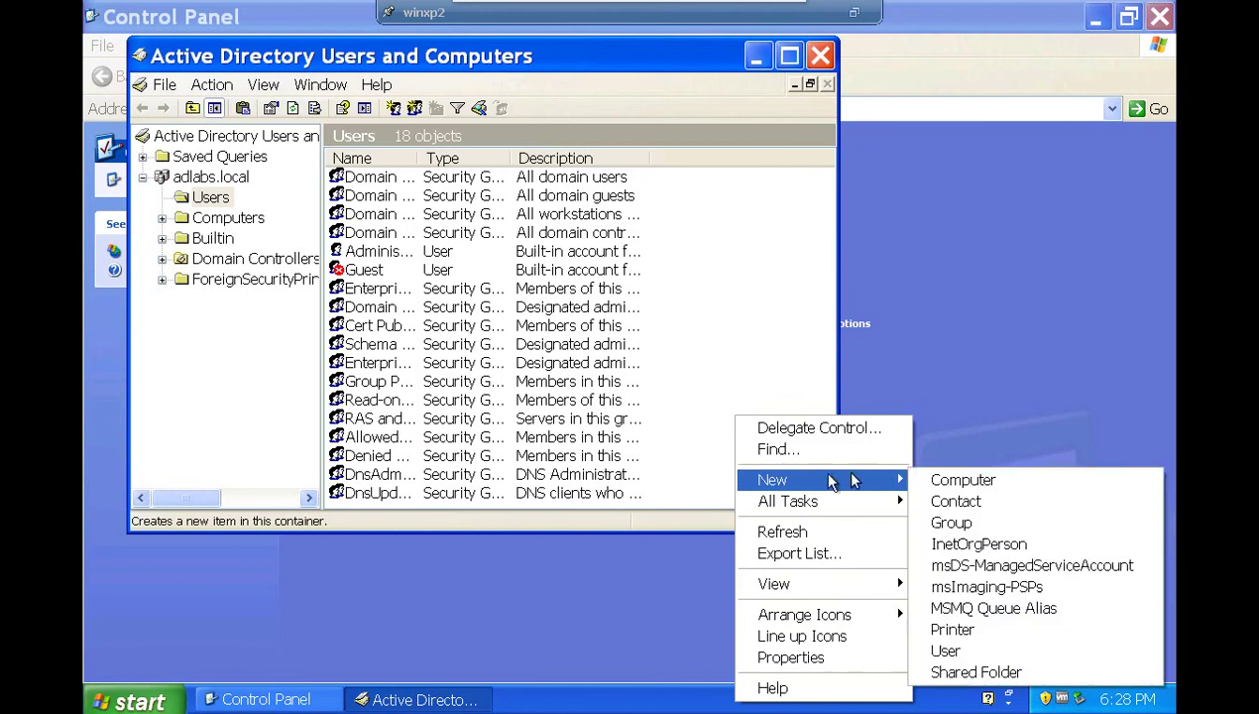
{"action": "left_click", "coordinate": [961, 651]}
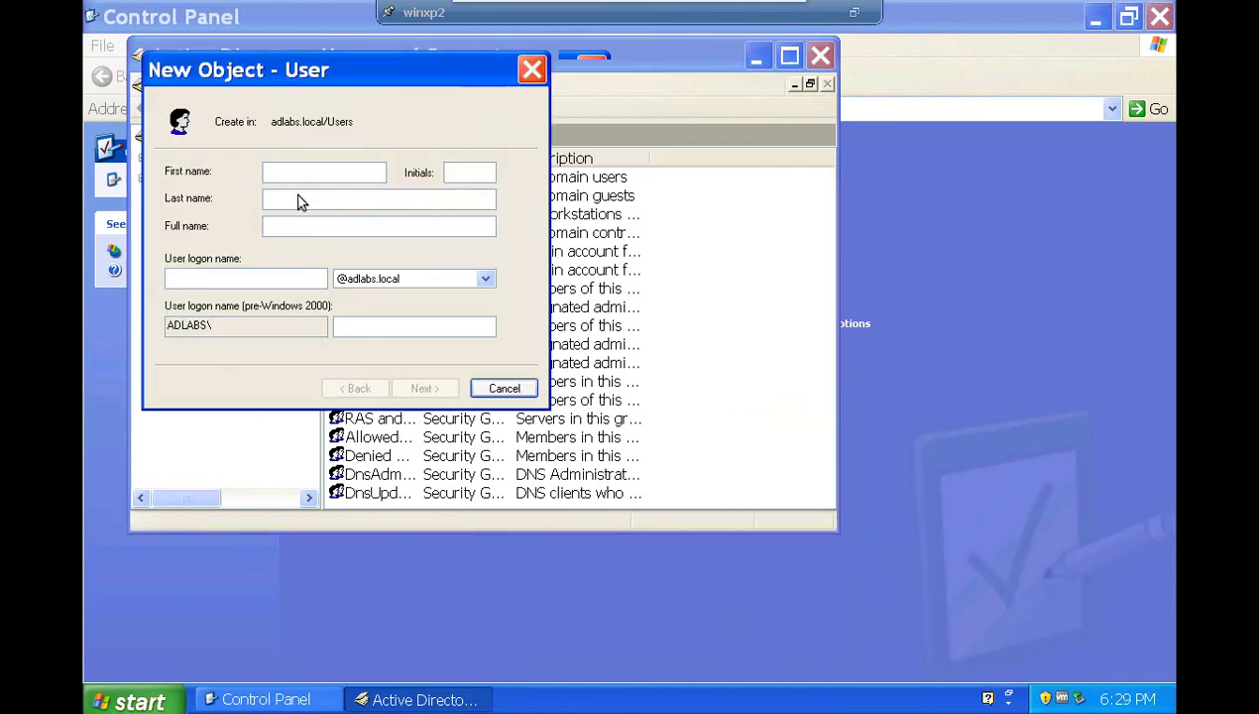
{"action": "left_click", "coordinate": [301, 201]}
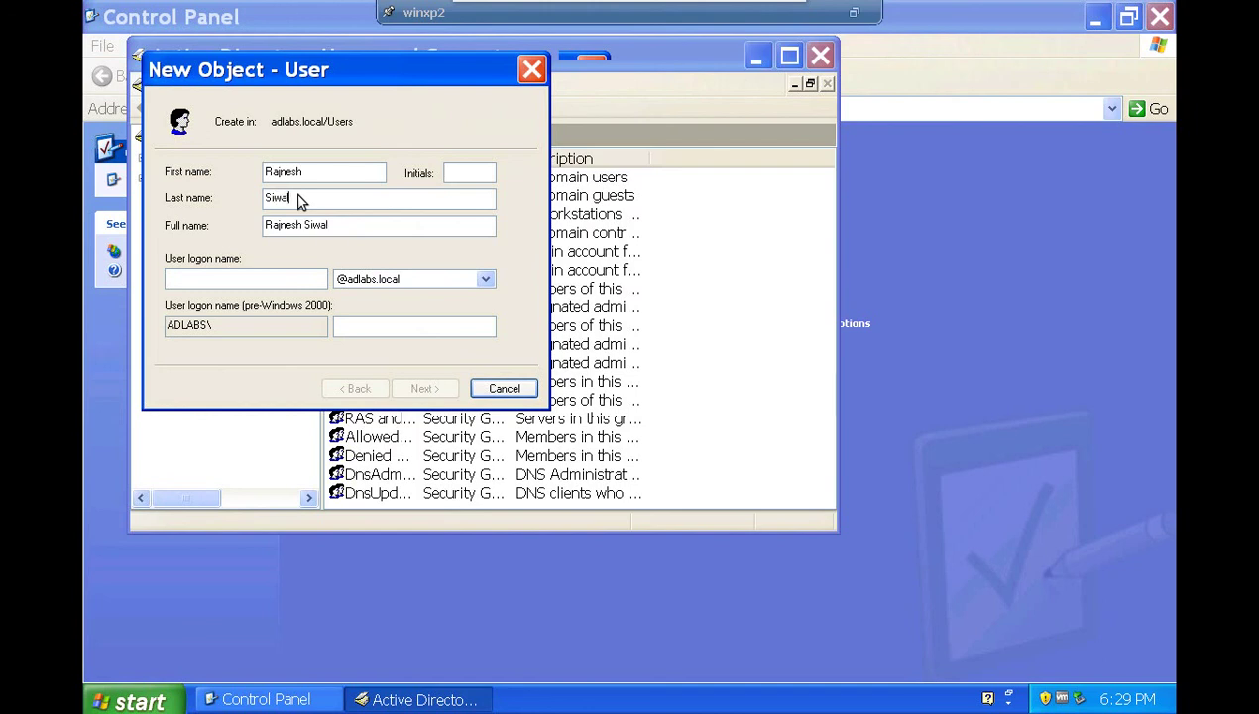
{"action": "key", "text": "Tab"}
{"action": "key", "text": "Tab"}
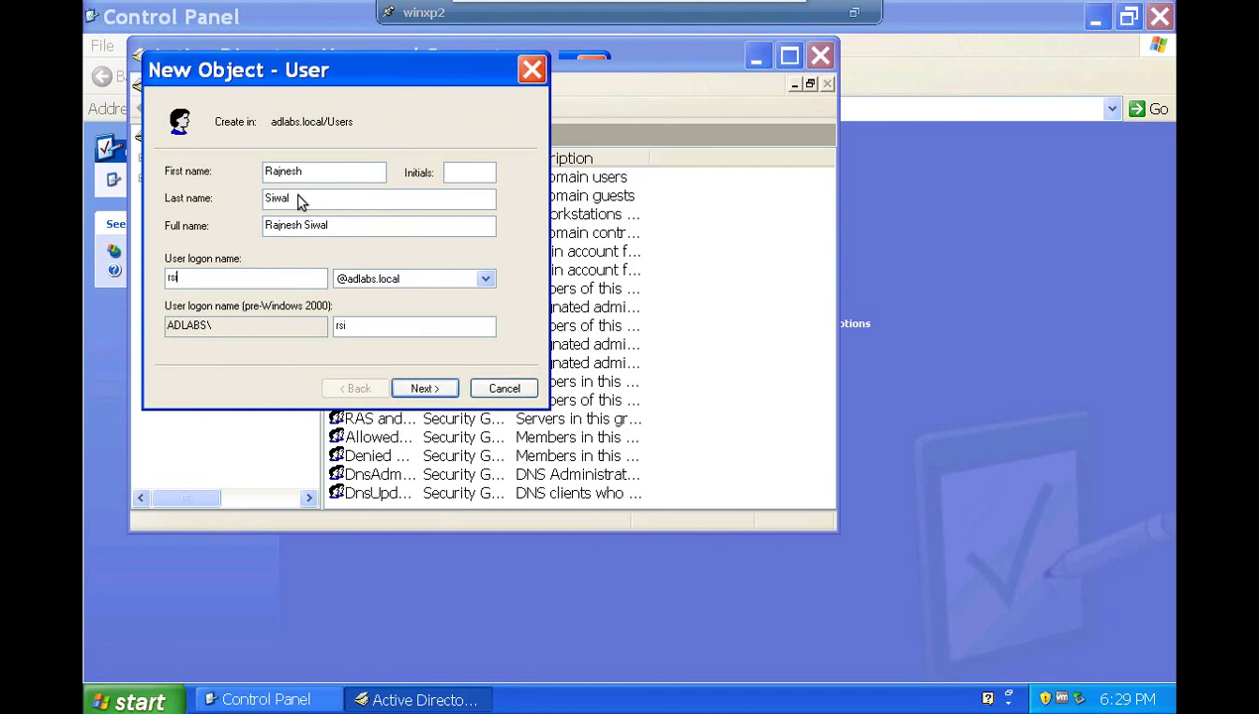
{"action": "key", "text": "Tab"}
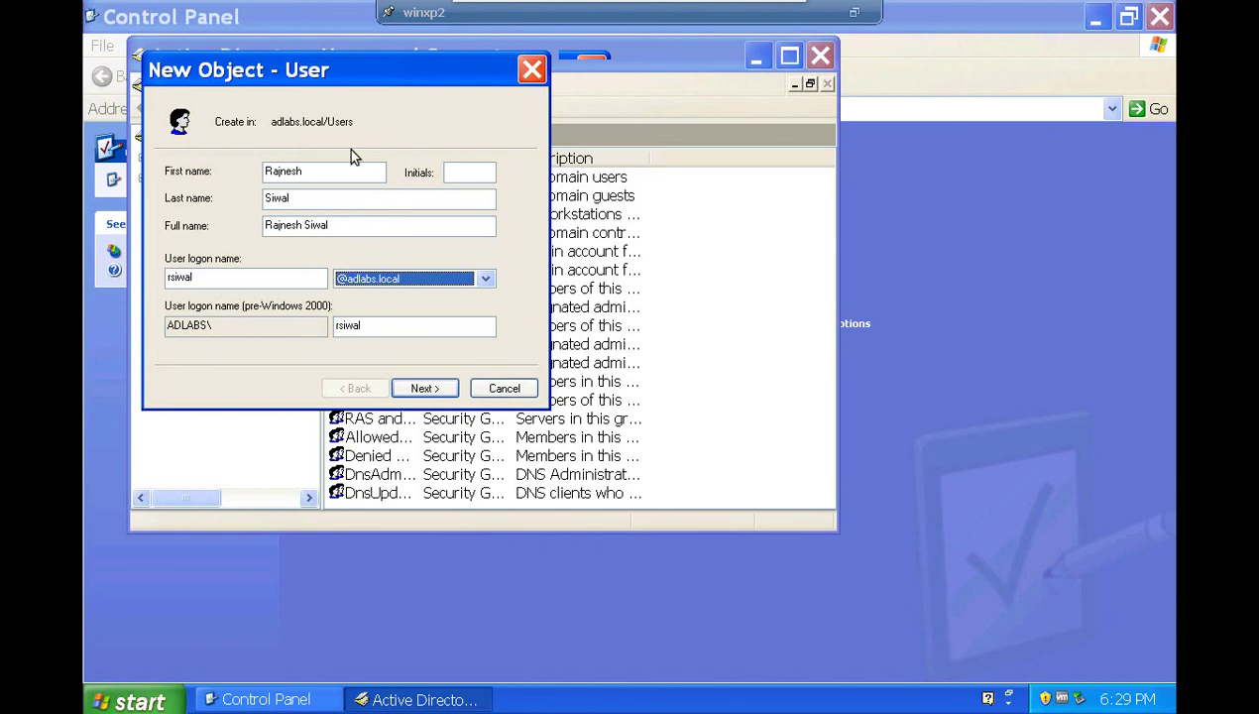
Enter and confirm the initial password, then finish creating the user.
{"action": "left_click", "coordinate": [430, 389]}
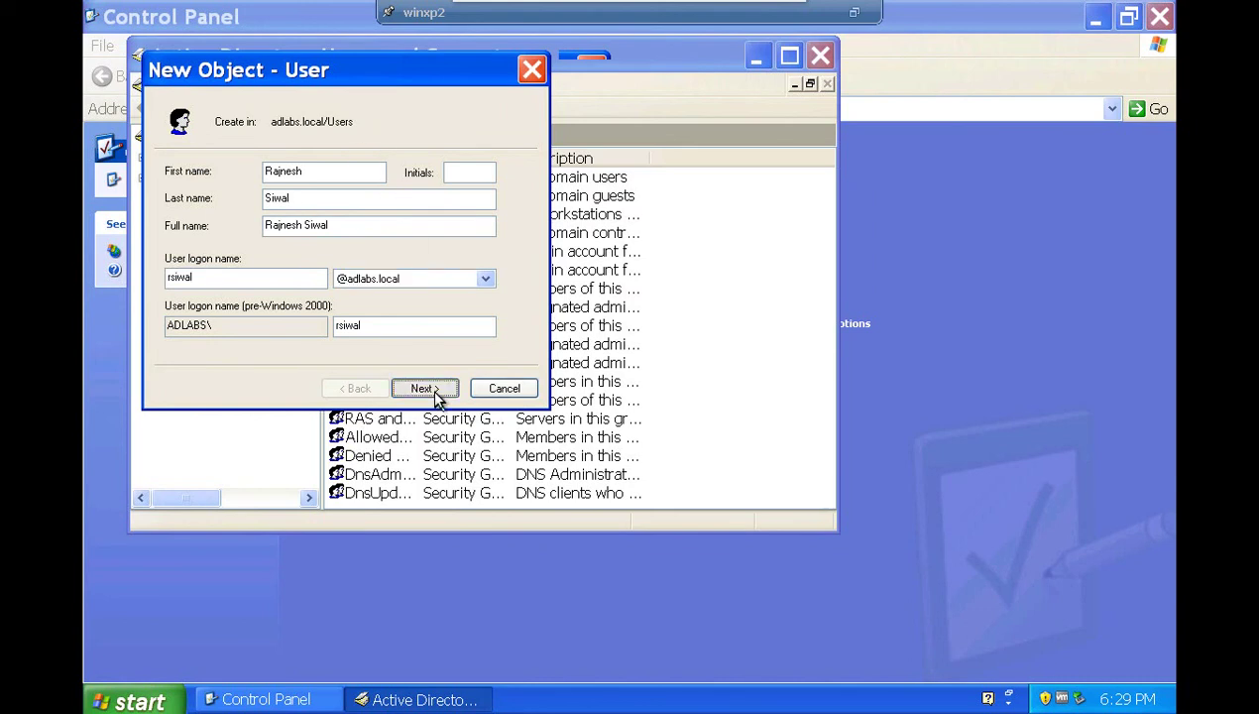
{"action": "left_click", "coordinate": [378, 172]}
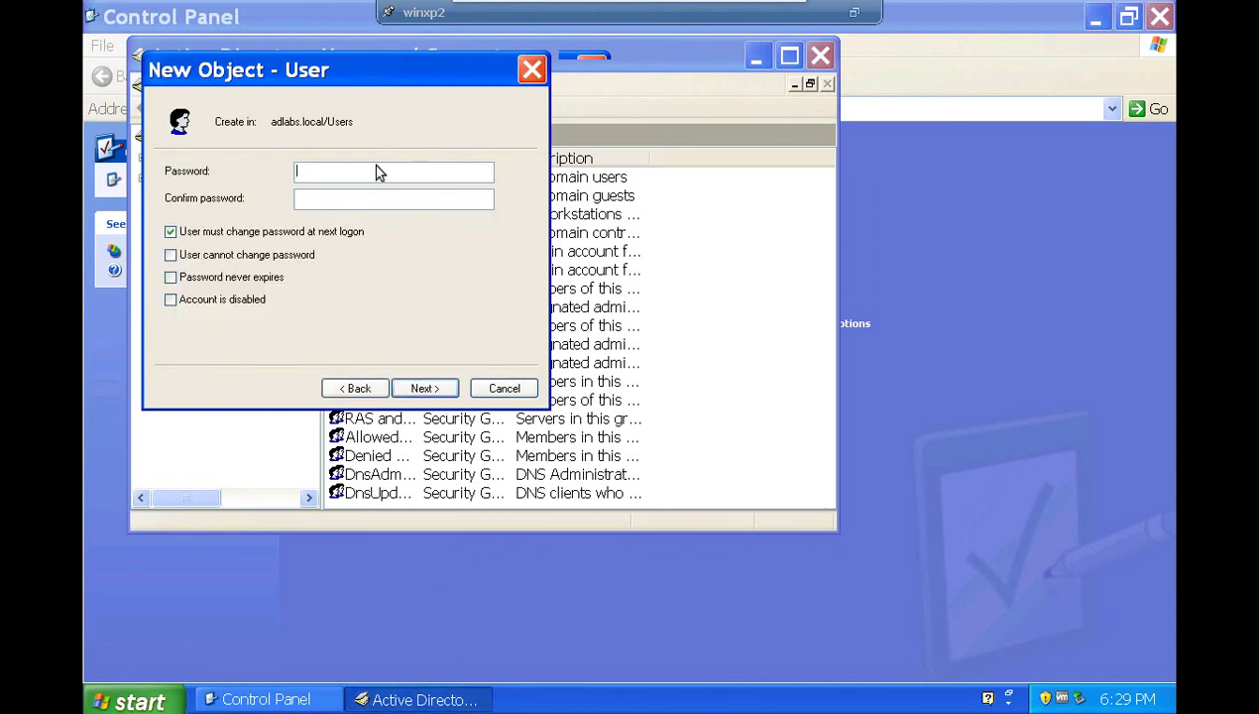
{"action": "type", "text": "*********"}
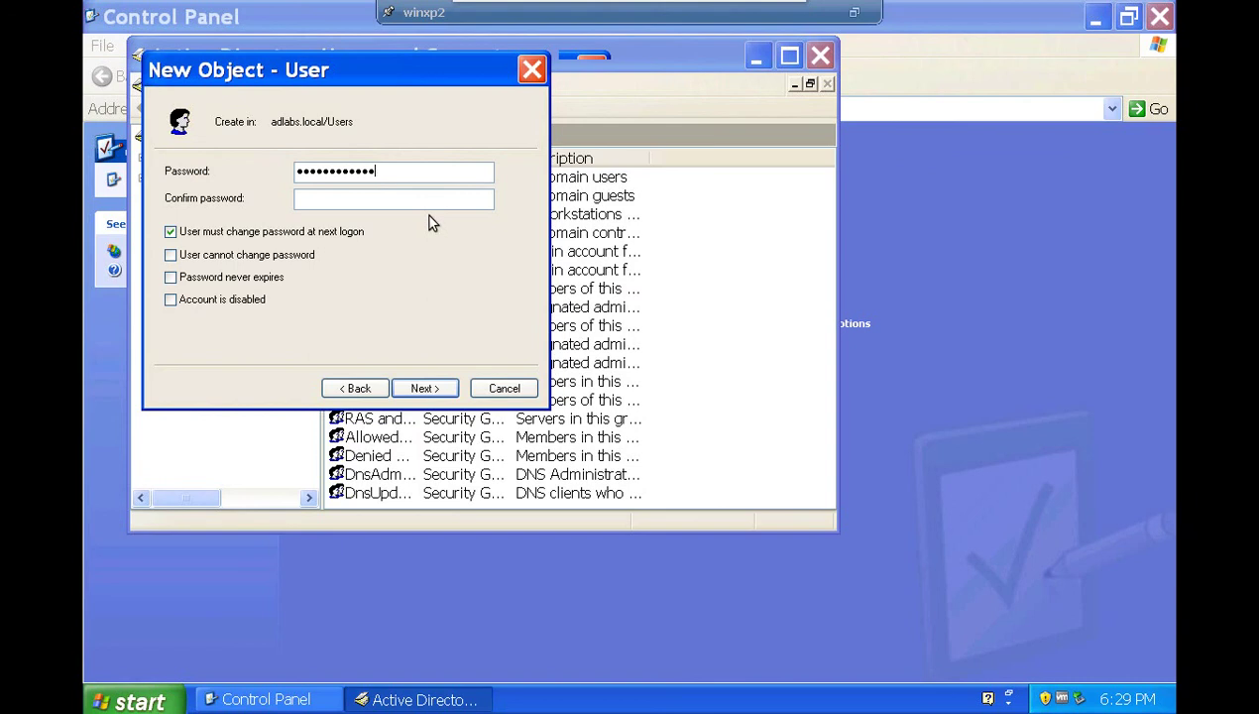
{"action": "key", "text": "BackSpace"}
{"action": "key", "text": "BackSpace"}
{"action": "key", "text": "BackSpace"}
{"action": "key", "text": "BackSpace"}
{"action": "key", "text": "BackSpace"}
{"action": "key", "text": "BackSpace"}
{"action": "key", "text": "BackSpace"}
{"action": "key", "text": "BackSpace"}
{"action": "key", "text": "BackSpace"}
{"action": "key", "text": "BackSpace"}
{"action": "key", "text": "BackSpace"}
{"action": "key", "text": "BackSpace"}
{"action": "key", "text": "BackSpace"}
{"action": "type", "text": "******************"}
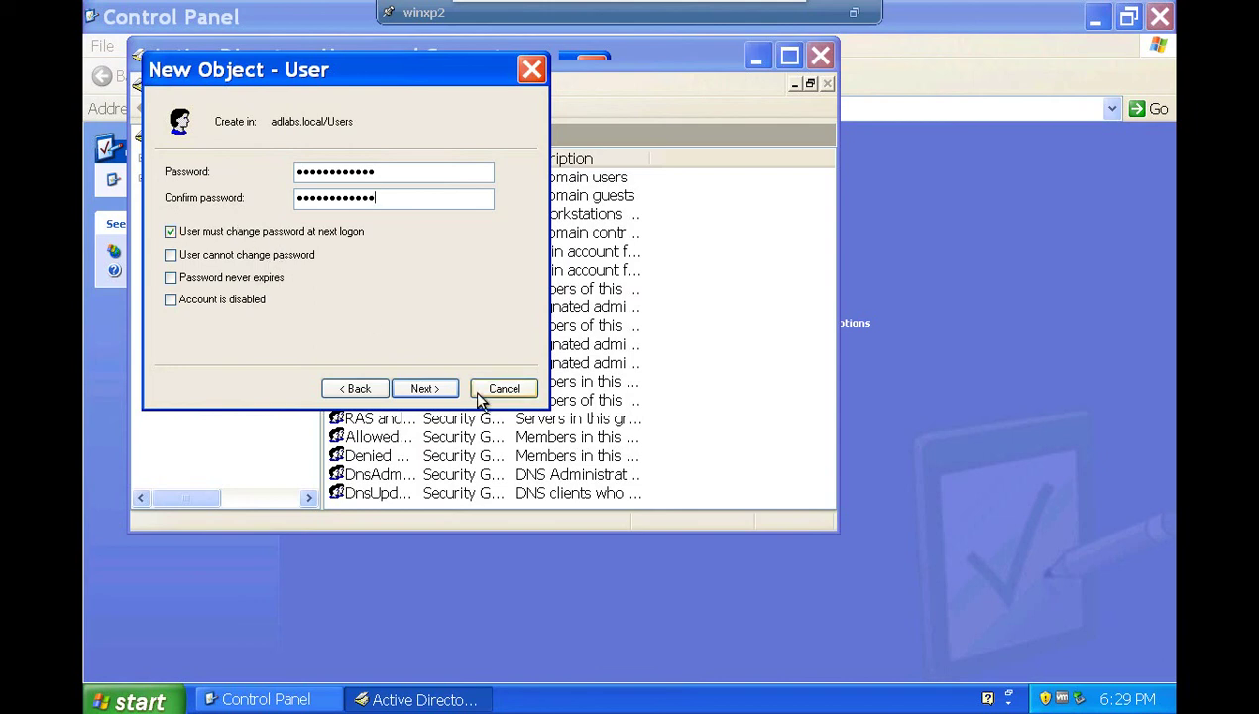
{"action": "left_click", "coordinate": [426, 388]}
{"action": "left_click", "coordinate": [426, 389]}
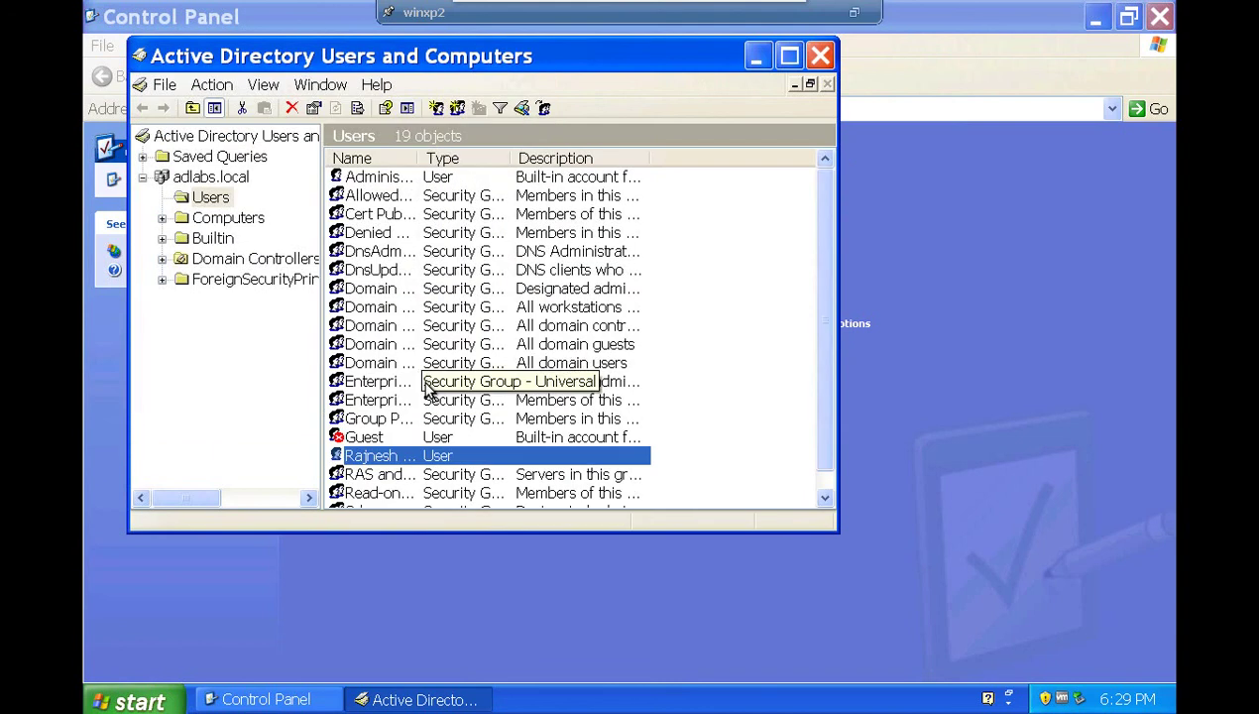
Close Active Directory Users and Computers and Control Panel, log off, and exit full screen.
{"action": "left_click", "coordinate": [820, 57]}
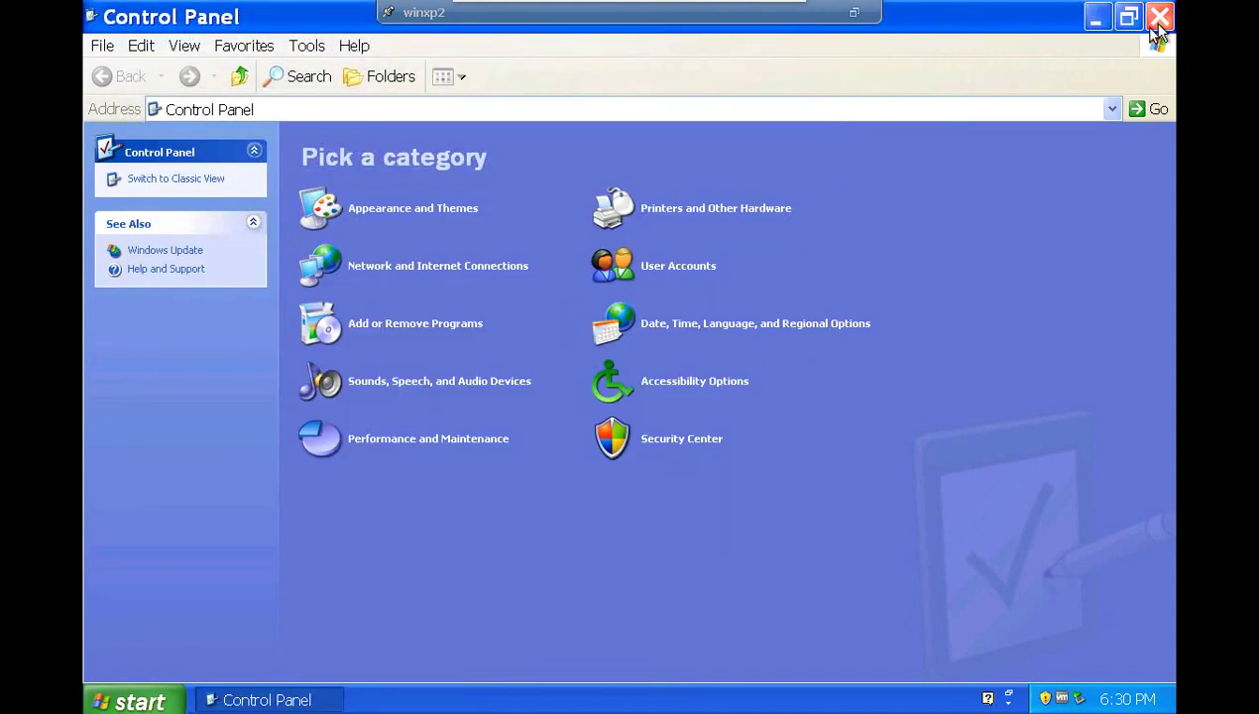
{"action": "left_click", "coordinate": [1159, 28]}
{"action": "left_click", "coordinate": [142, 702]}
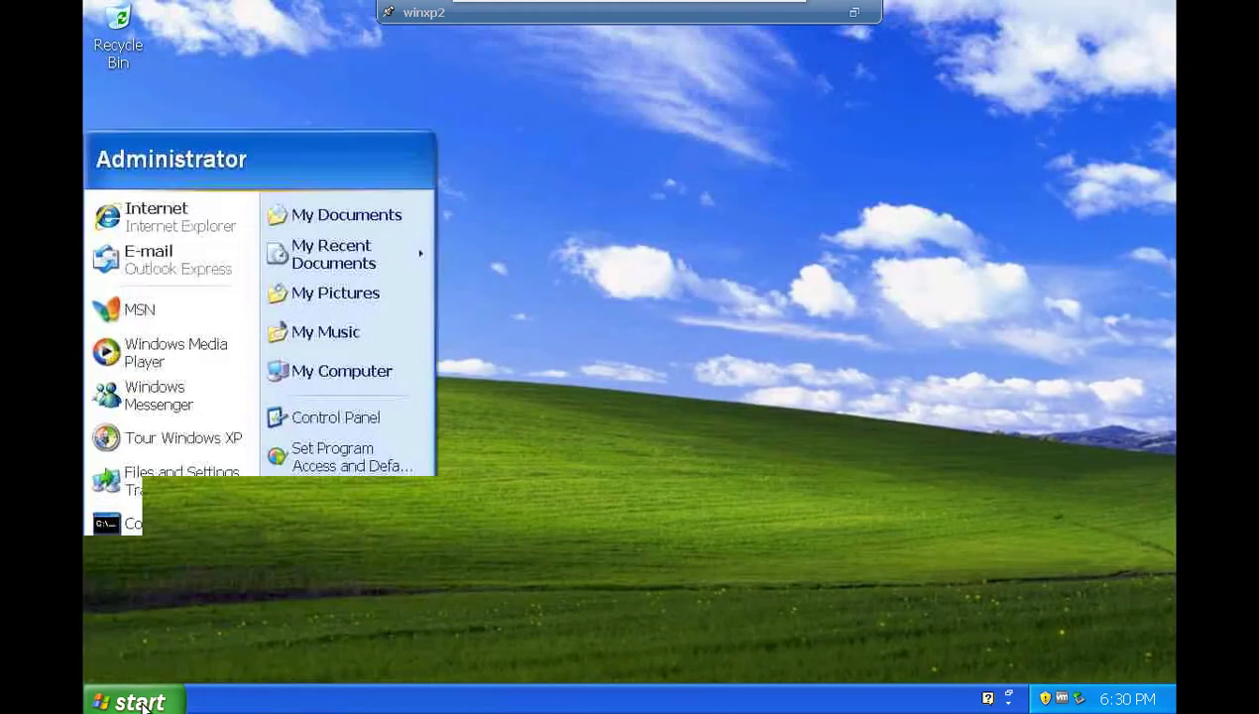
{"action": "left_click", "coordinate": [300, 674]}
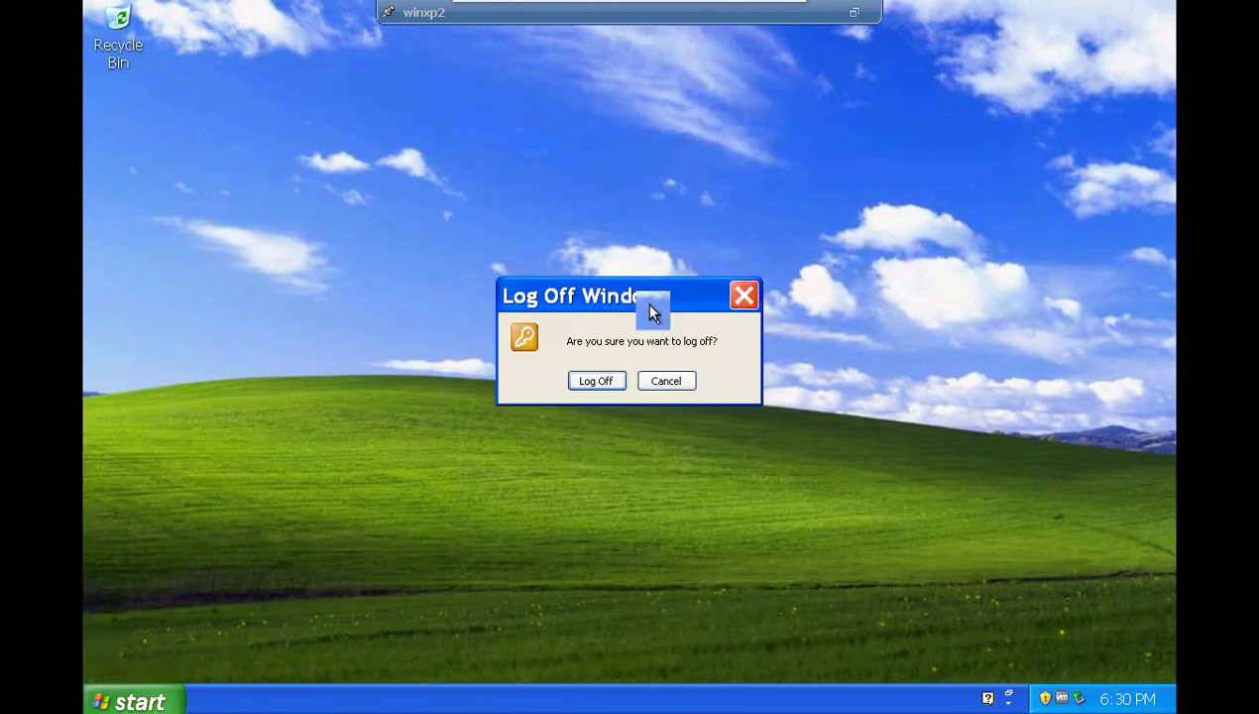
{"action": "left_click", "coordinate": [599, 385]}
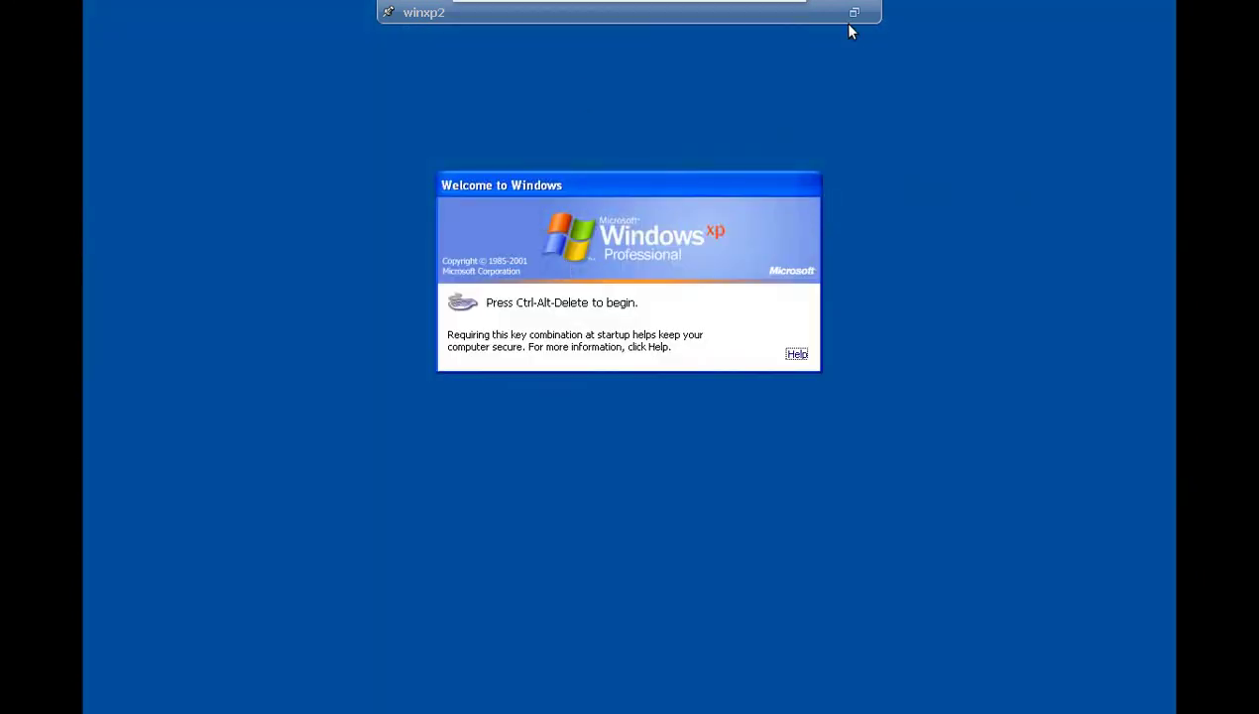
{"action": "left_click", "coordinate": [854, 14]}
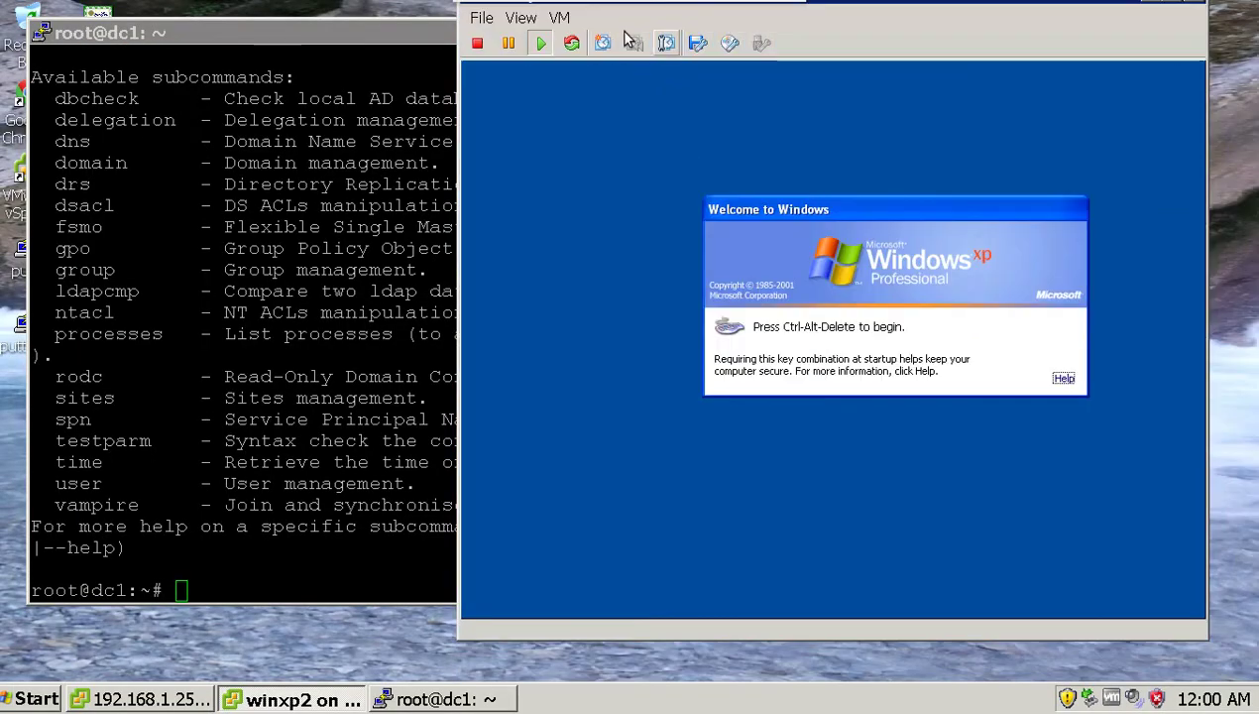
Send Ctrl+Alt+Del and log on with the new user's name and password, retrying after a failure.
{"action": "left_click", "coordinate": [560, 18]}
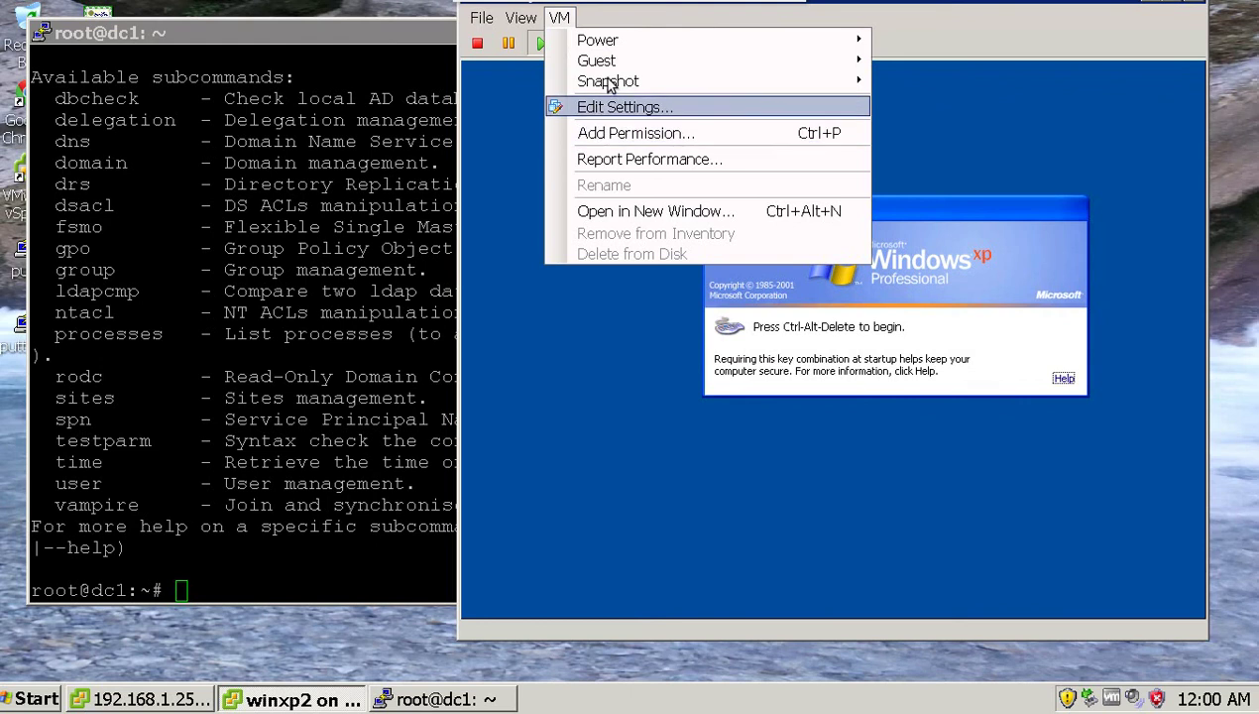
{"action": "mouse_move", "coordinate": [613, 62]}
{"action": "left_click", "coordinate": [878, 83]}
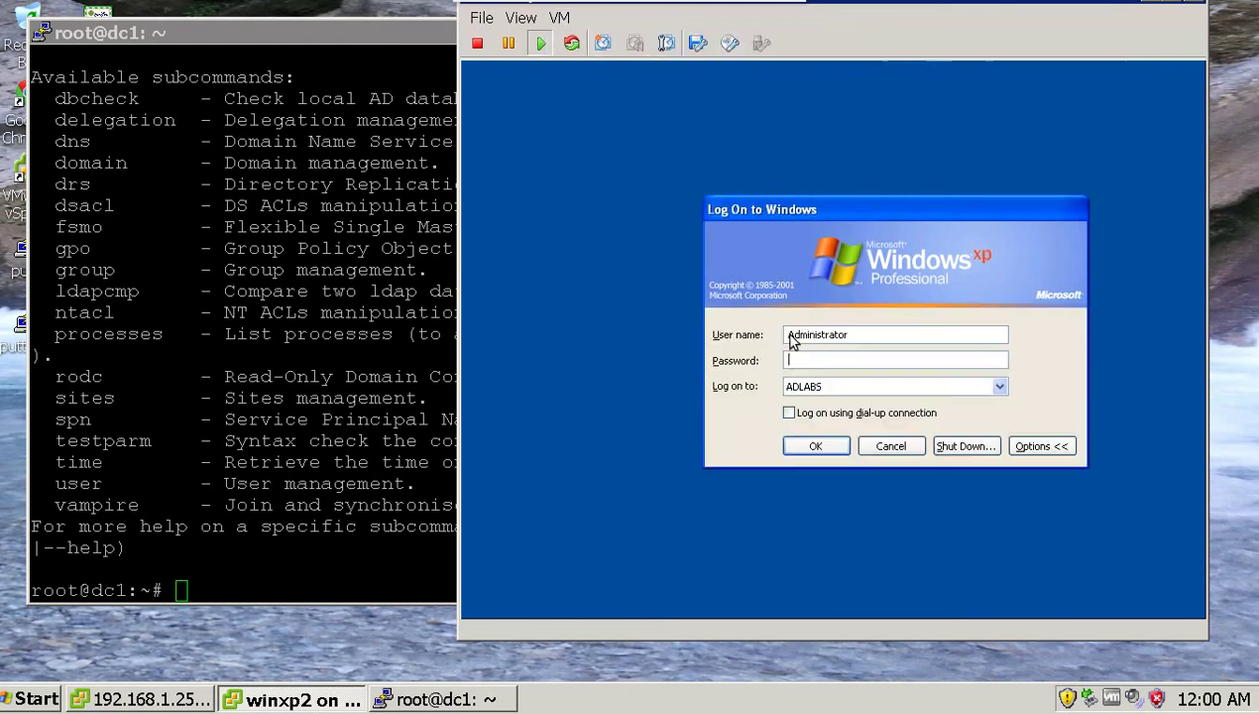
{"action": "left_click", "coordinate": [897, 339]}
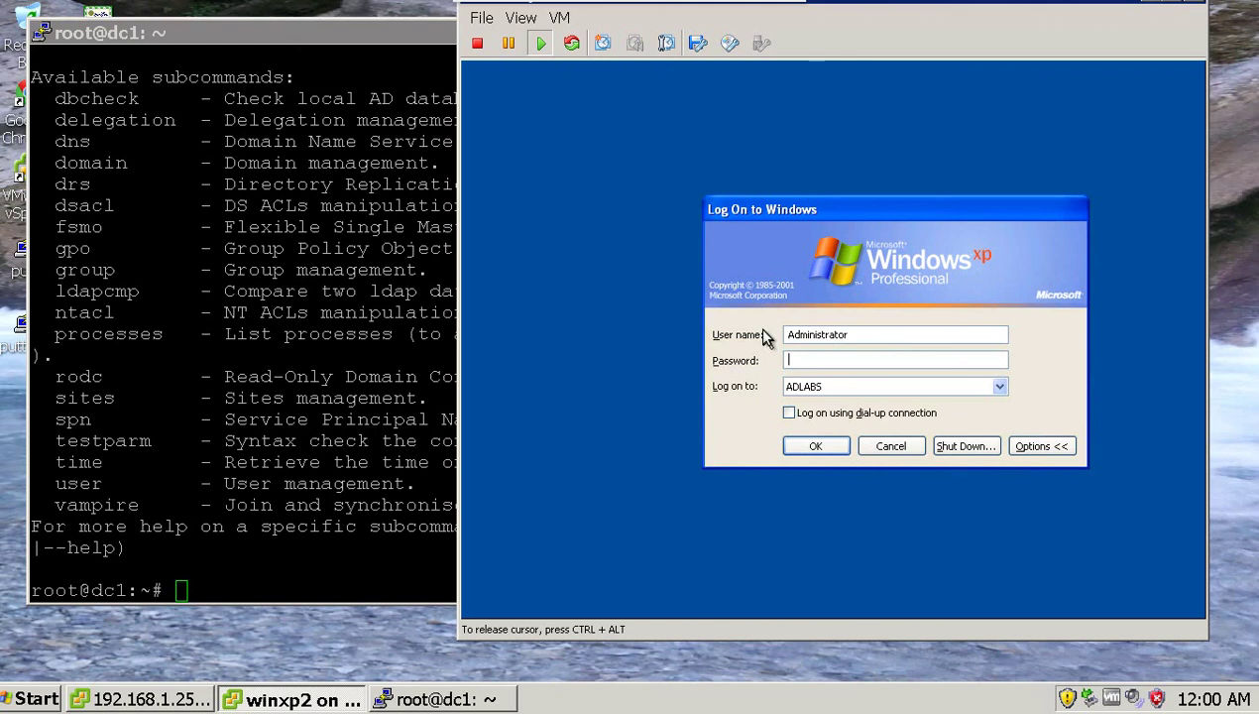
{"action": "double_click", "coordinate": [818, 337]}
{"action": "left_click", "coordinate": [818, 337]}
{"action": "double_click", "coordinate": [817, 338]}
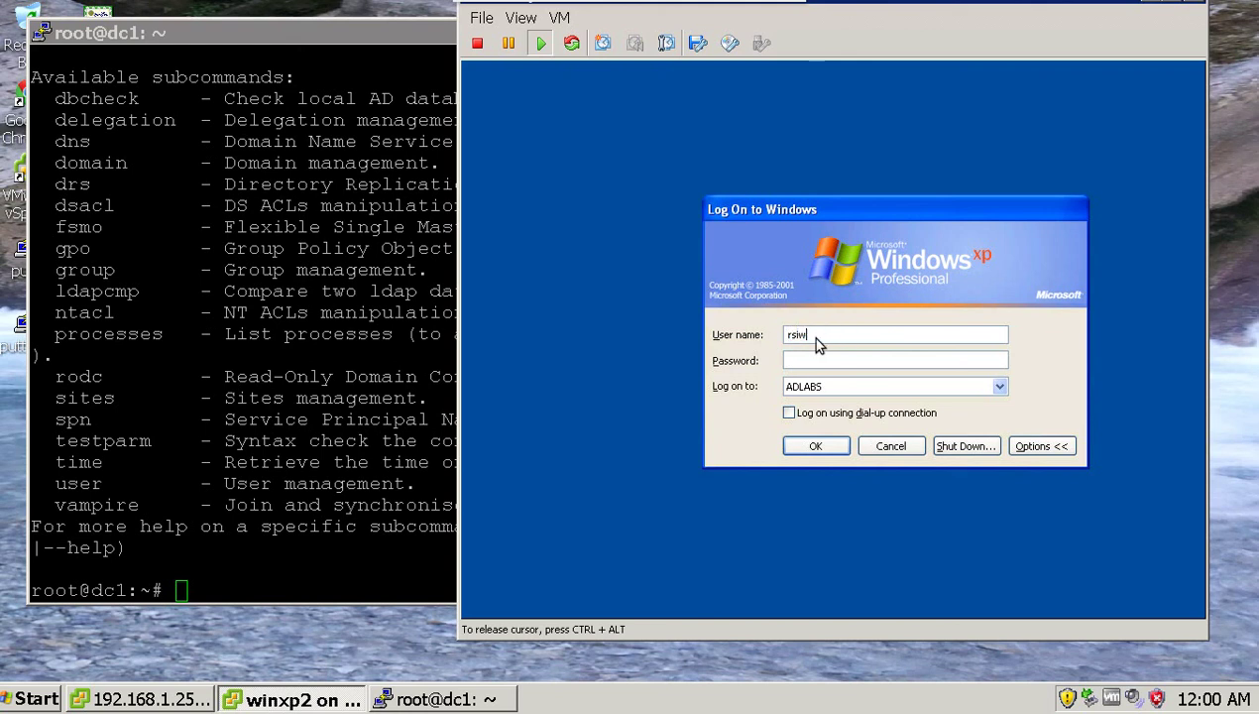
{"action": "type", "text": "******"}
{"action": "key", "text": "Return"}
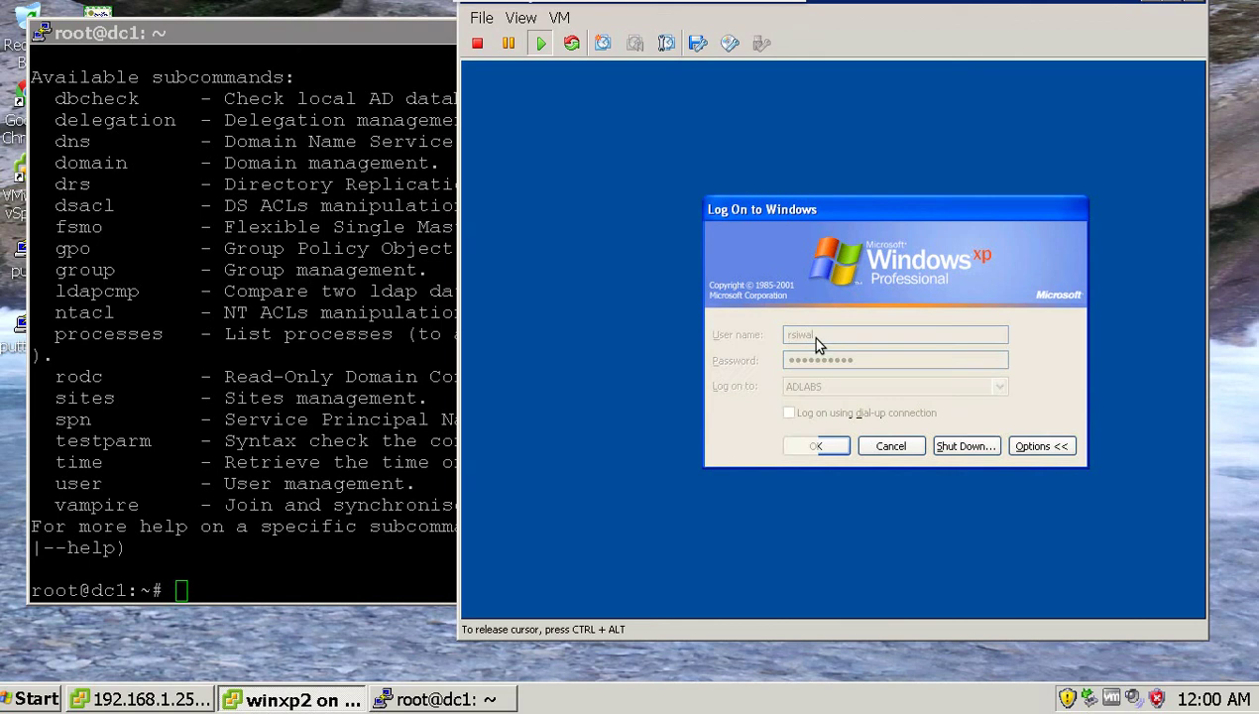
{"action": "key", "text": "Return"}
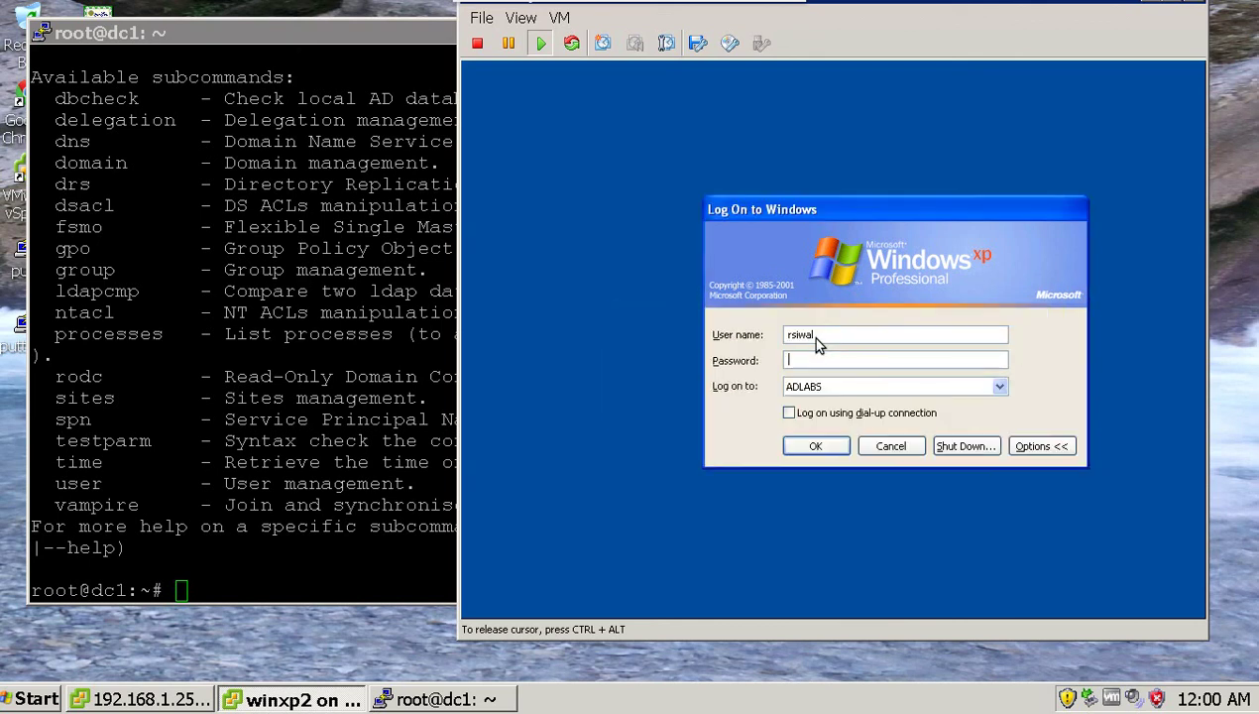
{"action": "type", "text": "**********"}
{"action": "key", "text": "Return"}
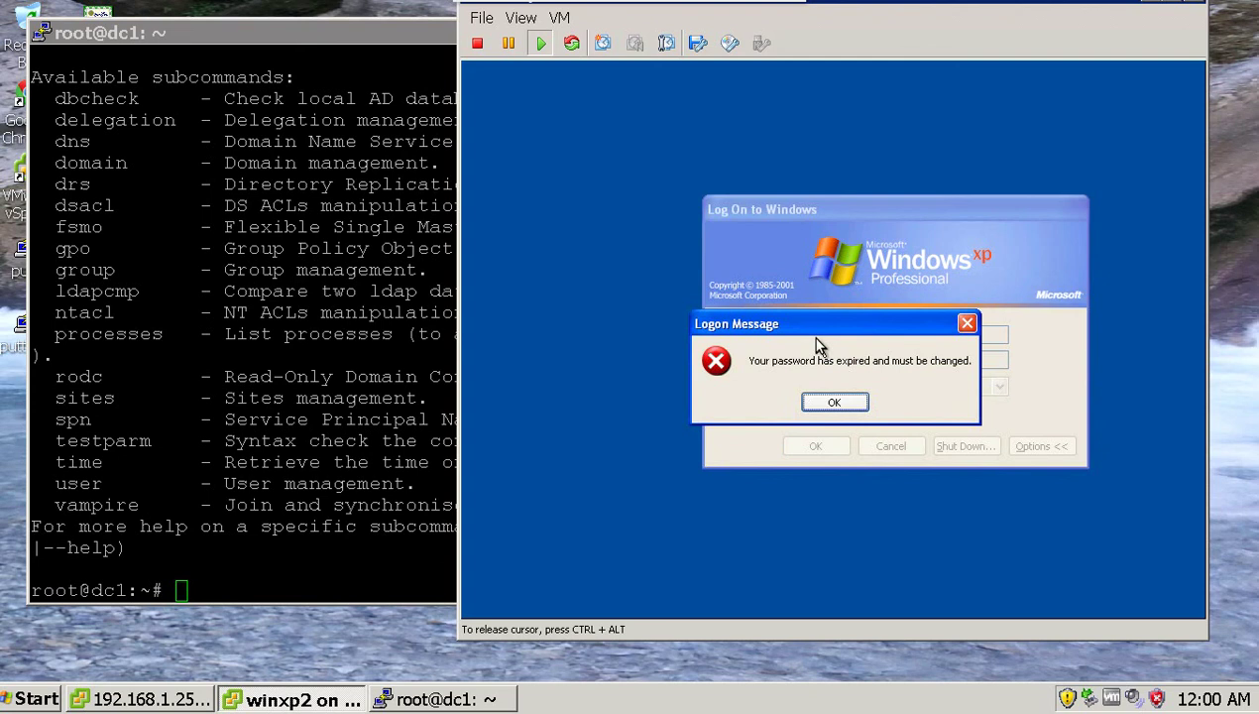
Replace the expired password with a new one, confirming it.
{"action": "key", "text": "Return"}
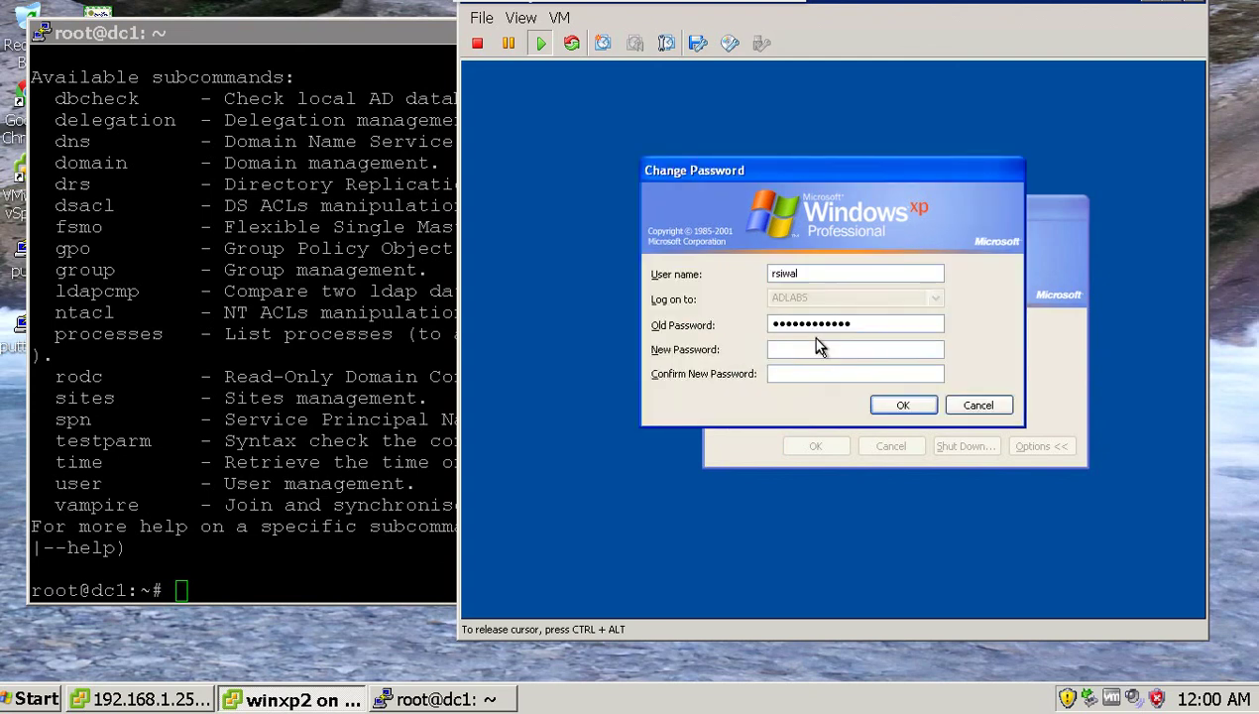
{"action": "type", "text": "********"}
{"action": "key", "text": "Tab"}
{"action": "type", "text": "***********"}
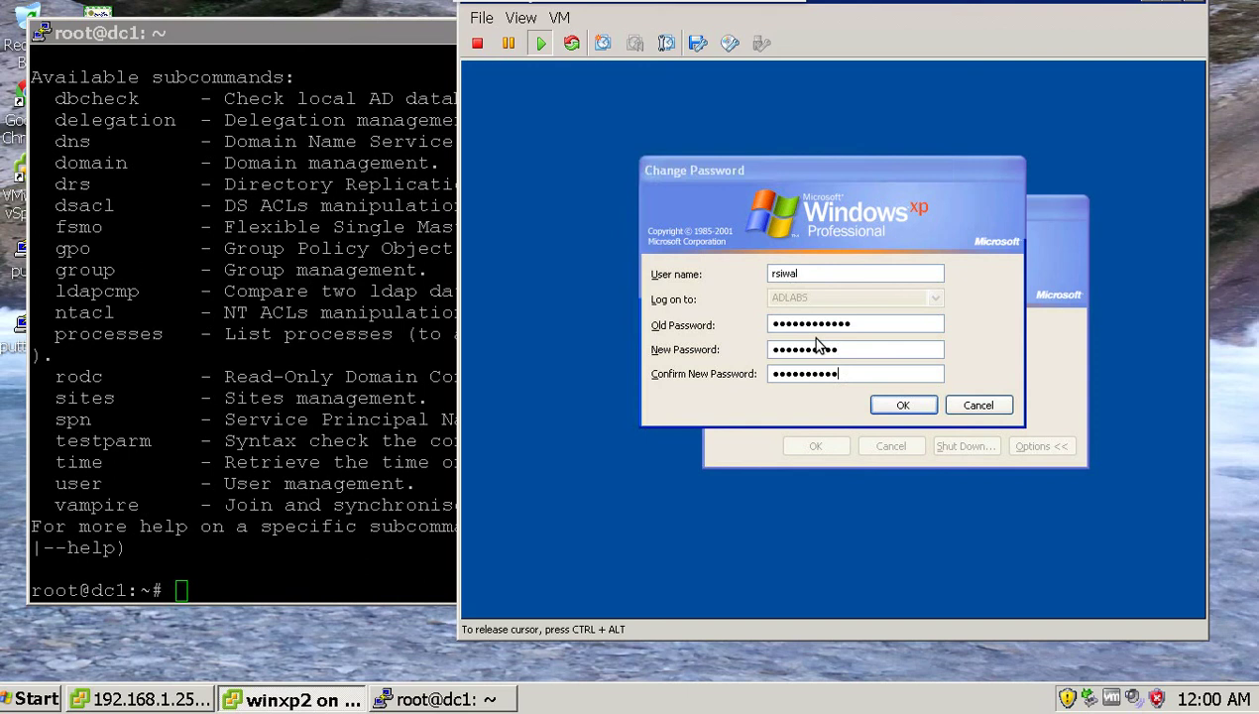
{"action": "key", "text": "Return"}
{"action": "left_click", "coordinate": [842, 400]}
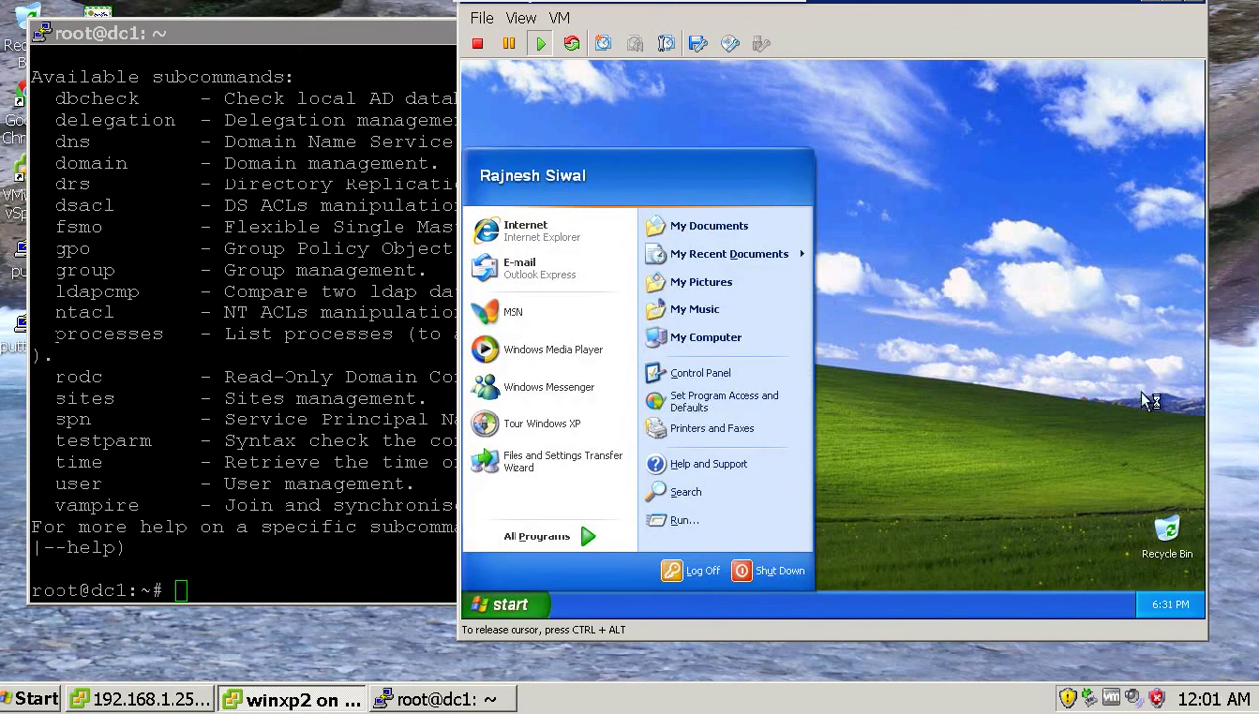
Close the Start menu on the new user's desktop and recapture console input.
{"action": "left_click", "coordinate": [1024, 328]}
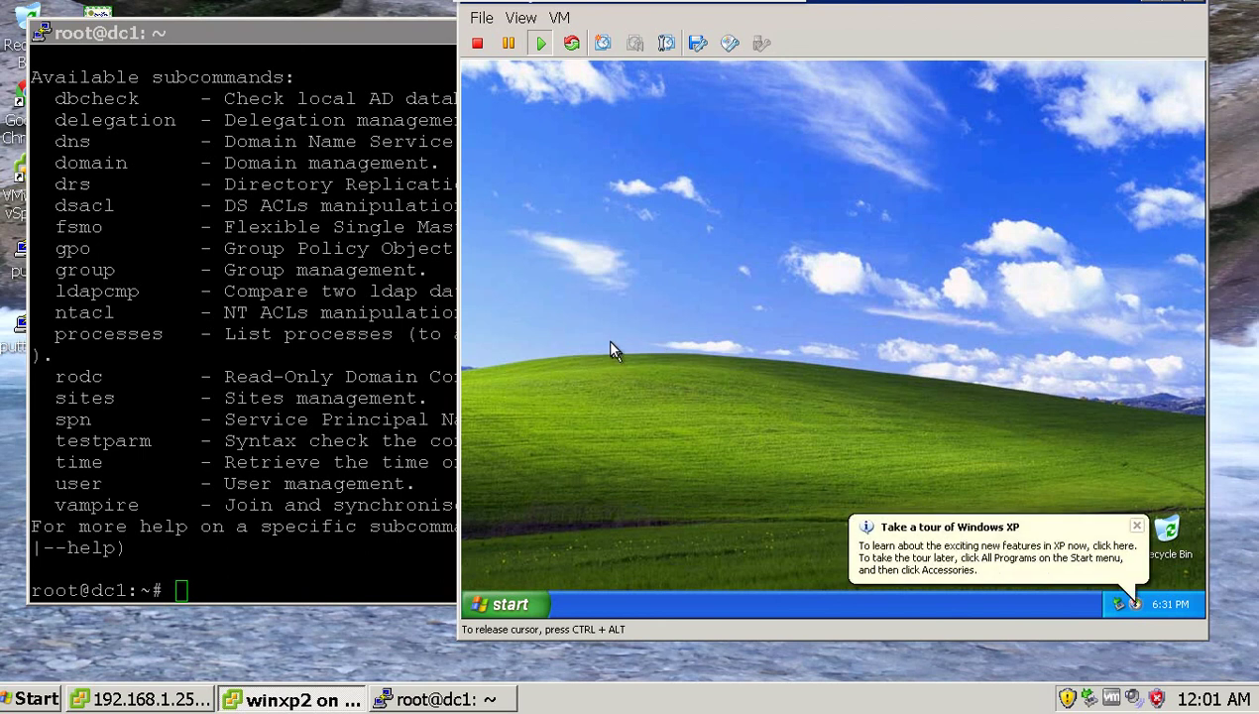
{"action": "key", "text": "ctrl+alt"}
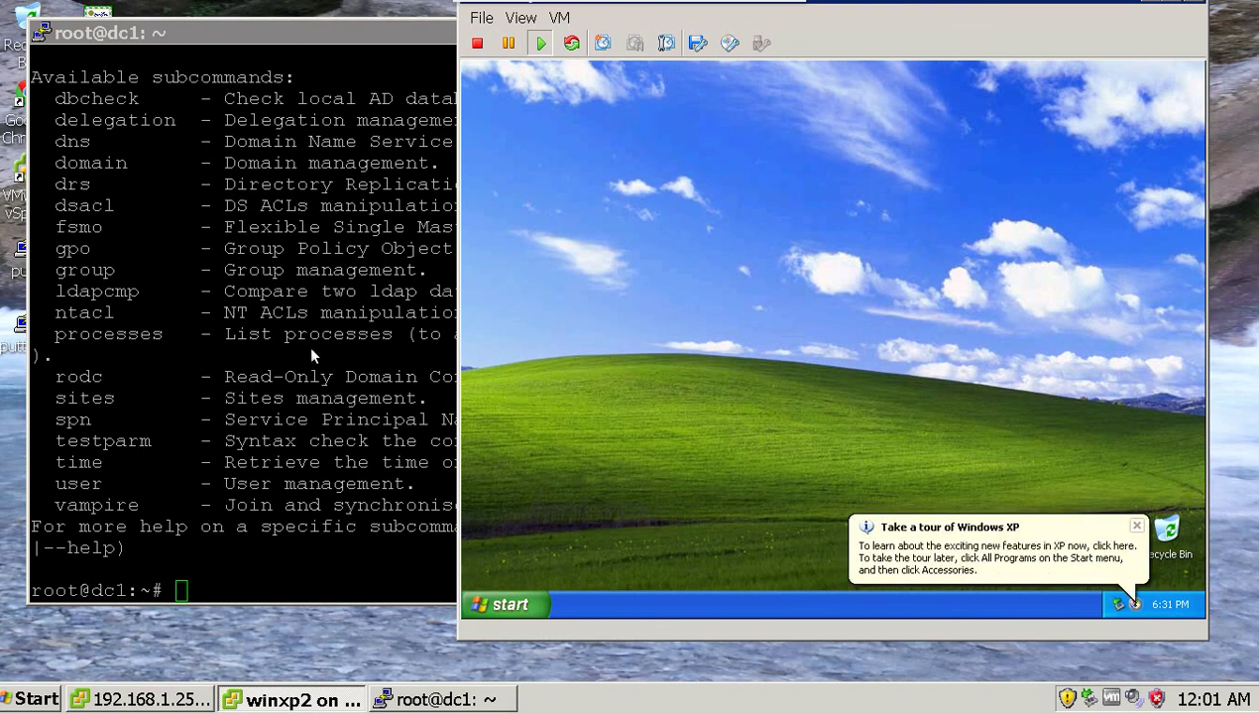
{"action": "left_click", "coordinate": [543, 167]}
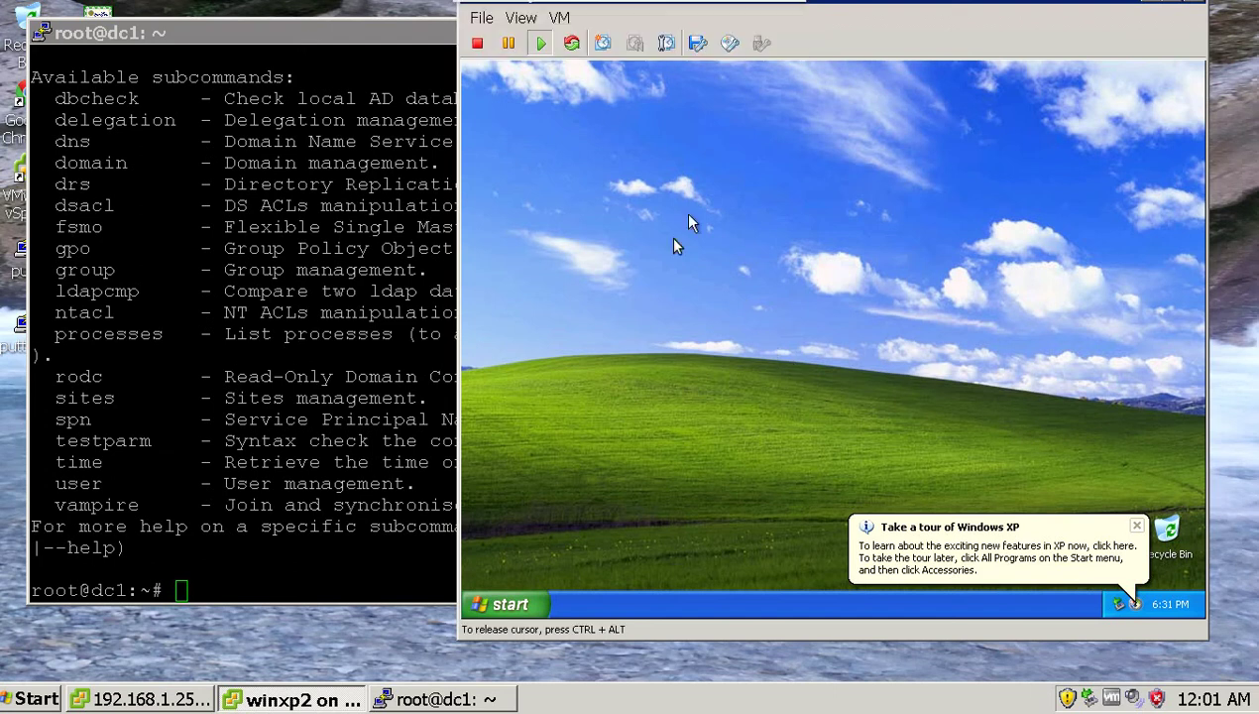
{"action": "mouse_move", "coordinate": [680, 3]}
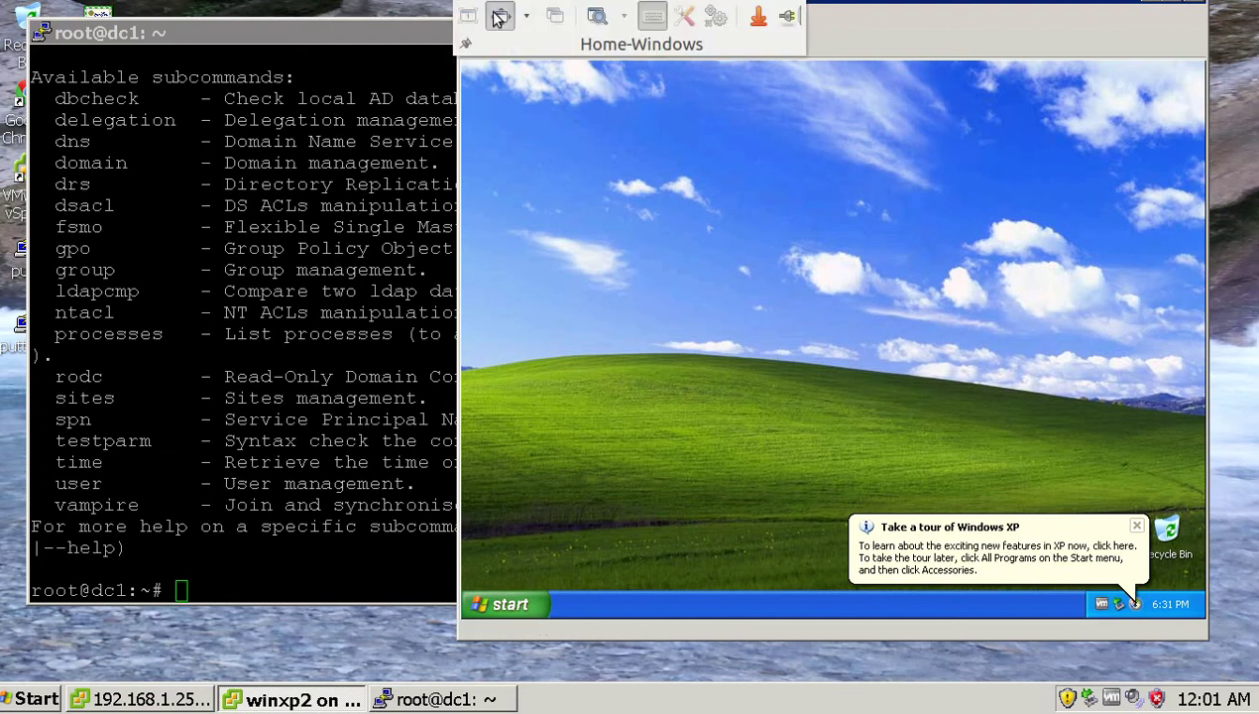